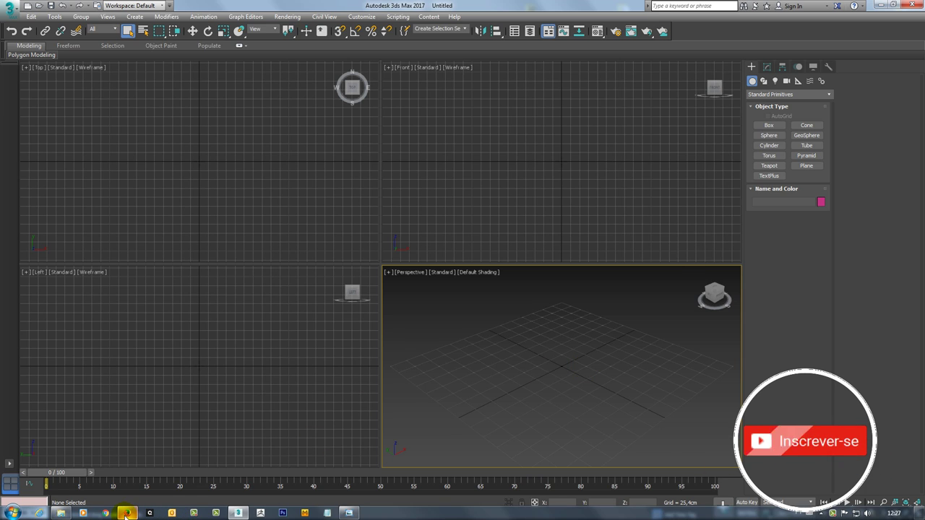
Scroll through the Google Images results for Samsung phone chargers.
{"action": "left_click", "coordinate": [126, 514]}
{"action": "scroll", "coordinate": [433, 156], "scroll_direction": "down", "scroll_amount": 2}
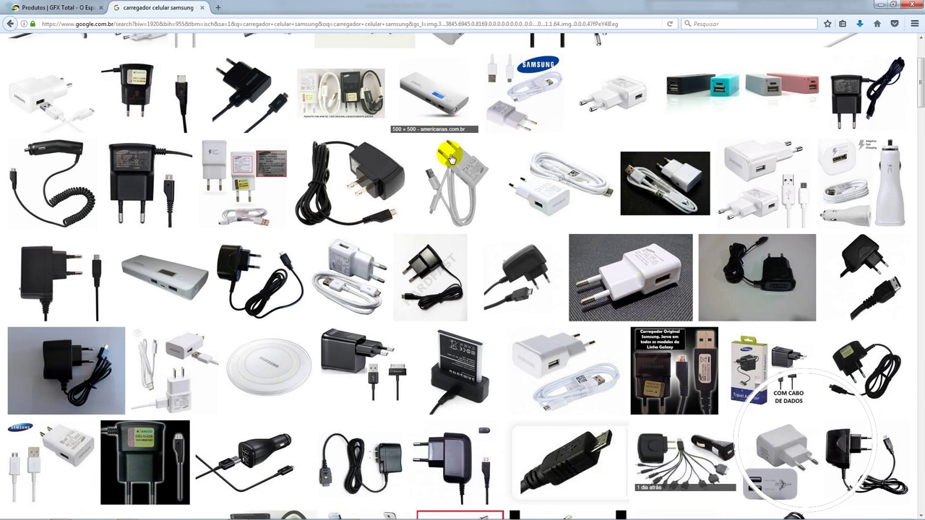
{"action": "scroll", "coordinate": [437, 234], "scroll_direction": "down", "scroll_amount": 2}
{"action": "scroll", "coordinate": [419, 252], "scroll_direction": "up", "scroll_amount": 3}
{"action": "scroll", "coordinate": [258, 323], "scroll_direction": "up", "scroll_amount": 2}
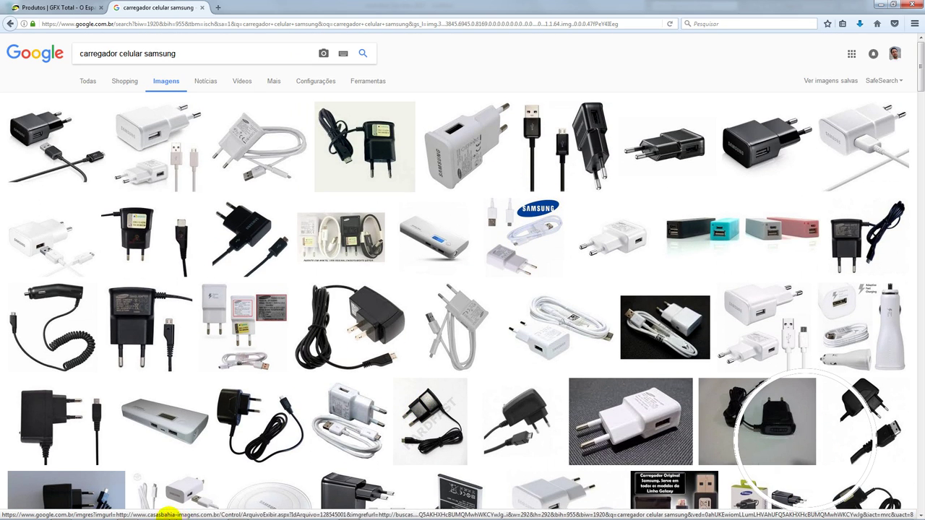
Select all files in the charger reference folder, then minimize the folder.
{"action": "left_click", "coordinate": [61, 514]}
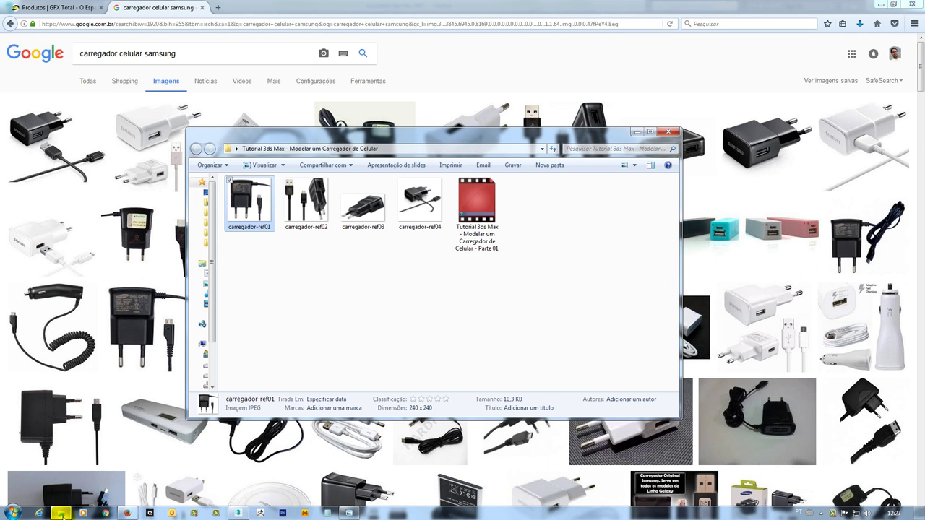
{"action": "left_click_drag", "start_coordinate": [443, 267], "coordinate": [229, 186]}
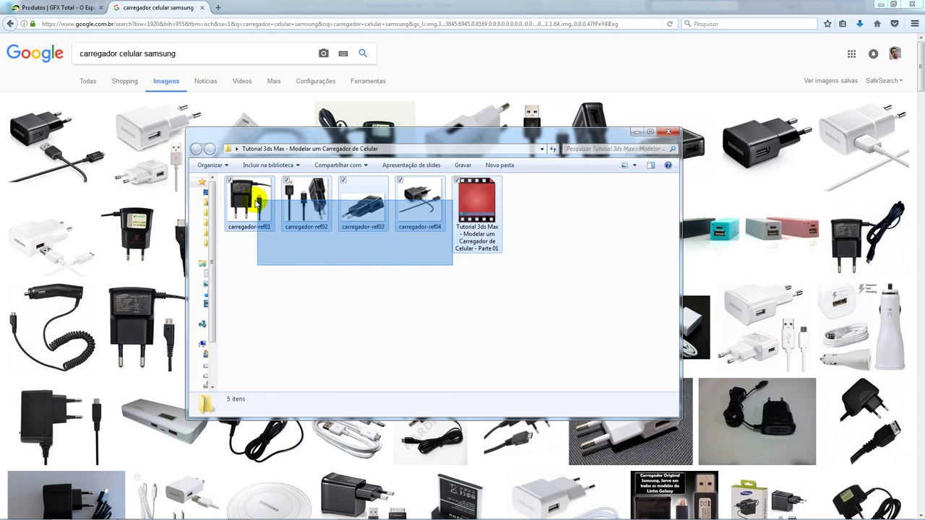
{"action": "left_click", "coordinate": [636, 132]}
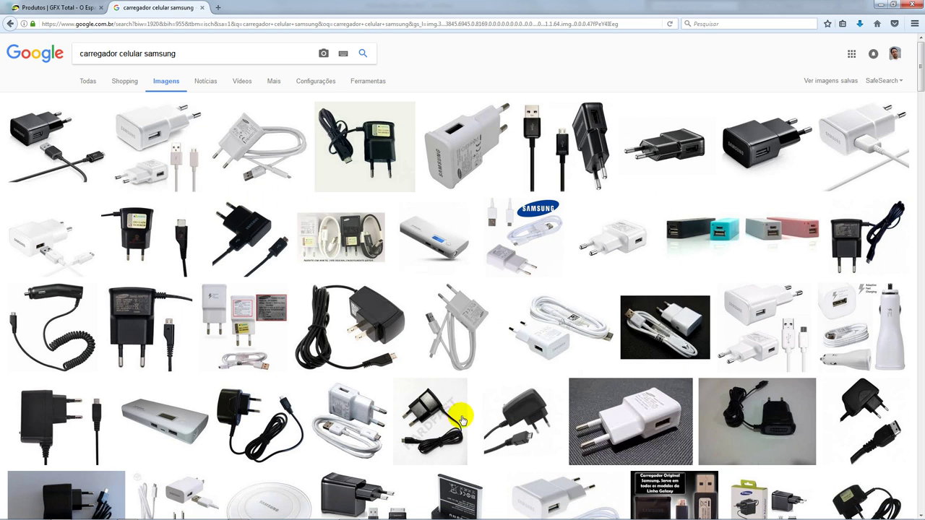
Browse the charger reference photos ref01 to ref04 in Windows Photo Viewer, ending on carregador-ref02.
{"action": "left_click", "coordinate": [349, 514]}
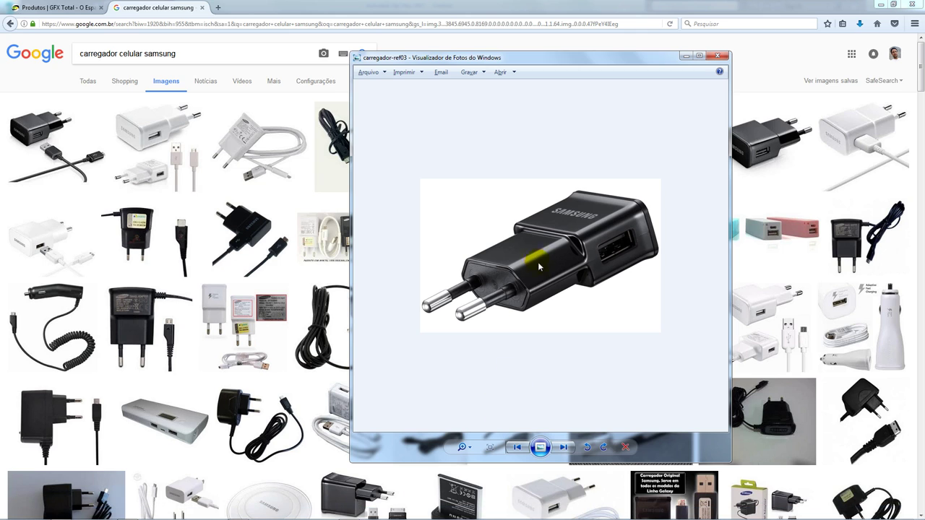
{"action": "left_click", "coordinate": [518, 448]}
{"action": "left_click", "coordinate": [519, 448]}
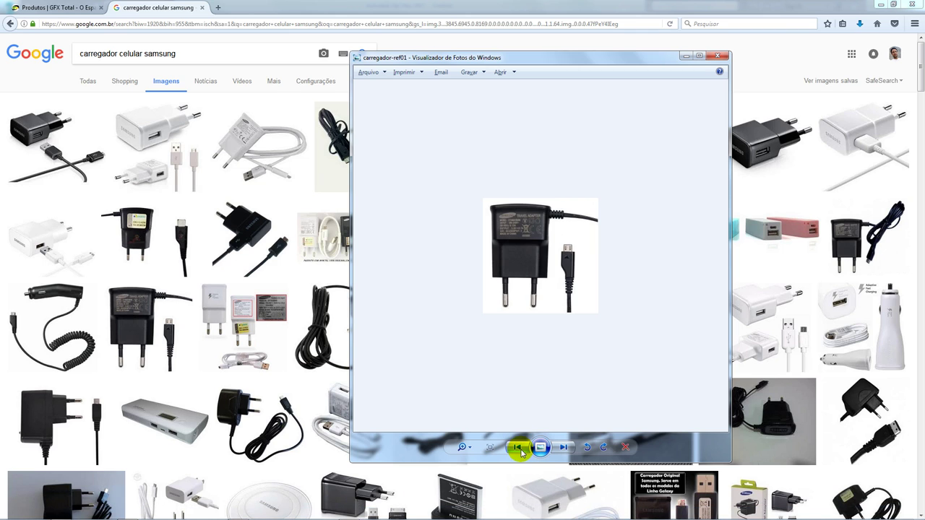
{"action": "left_click", "coordinate": [518, 447]}
{"action": "left_click", "coordinate": [564, 448]}
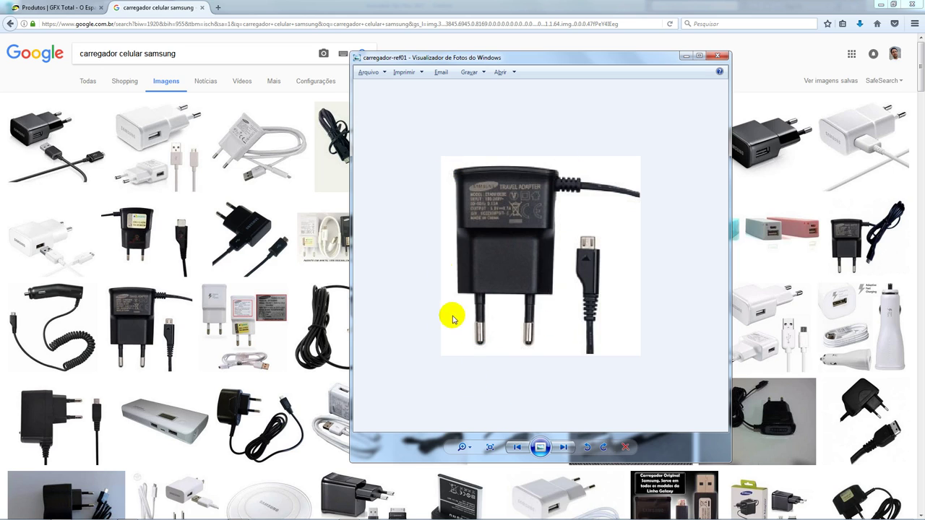
{"action": "left_click", "coordinate": [559, 447]}
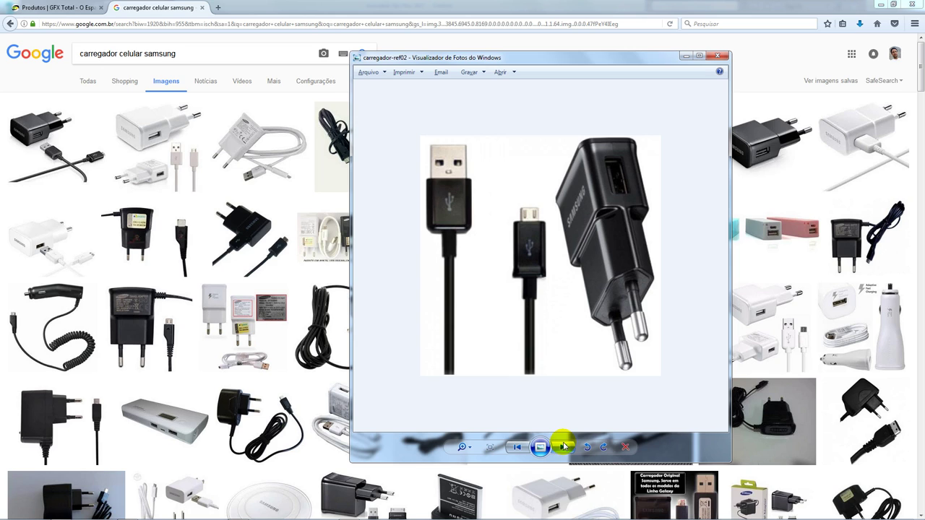
{"action": "left_click", "coordinate": [564, 447]}
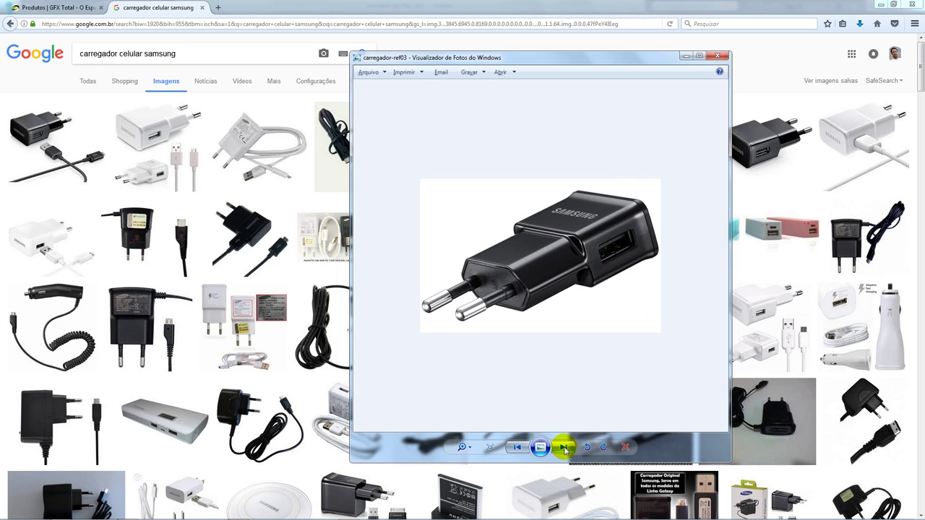
{"action": "left_click", "coordinate": [564, 447]}
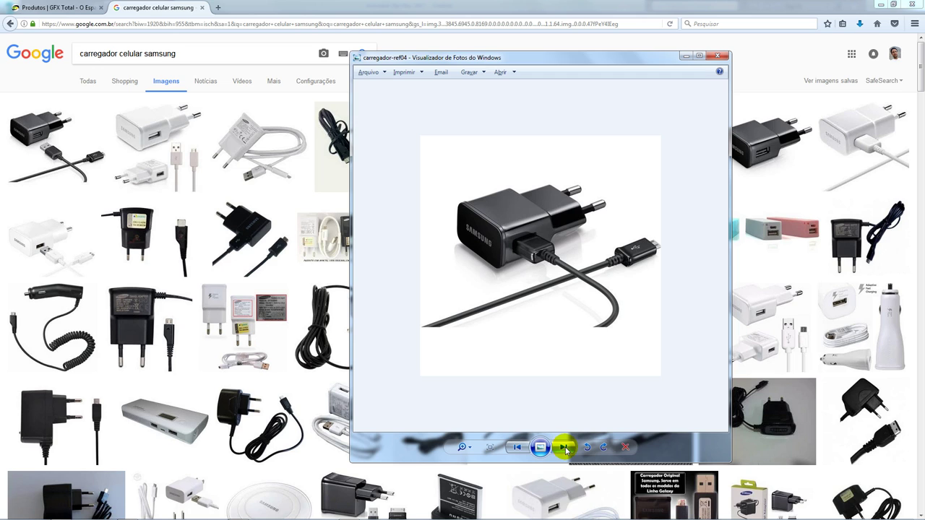
{"action": "left_click", "coordinate": [517, 449]}
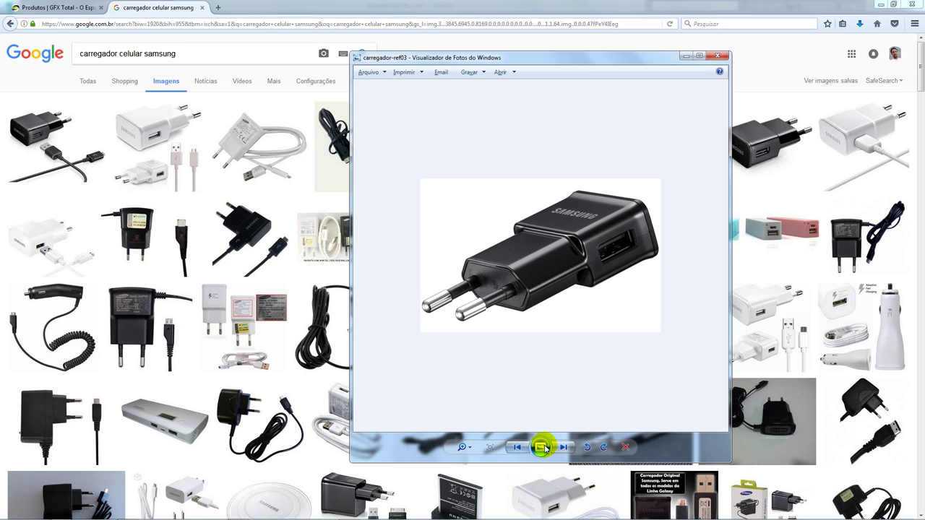
{"action": "left_click", "coordinate": [517, 449]}
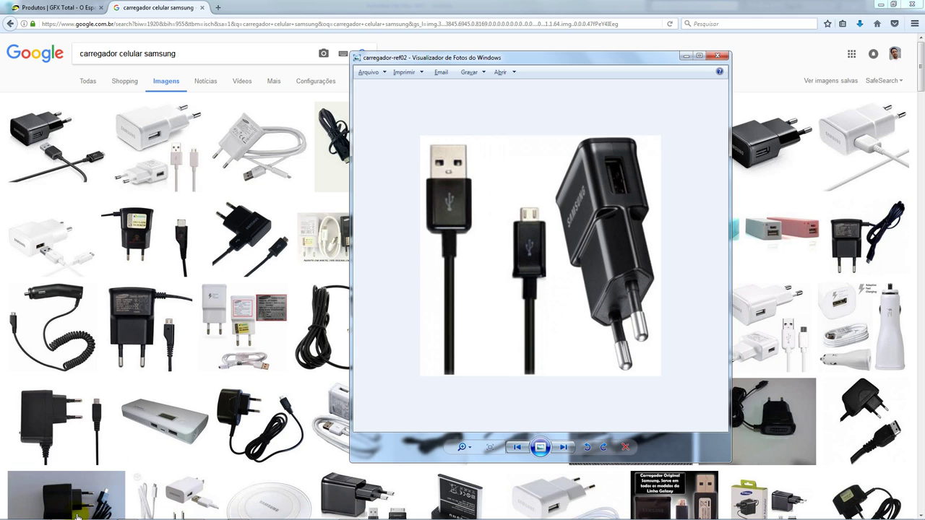
Select all four charger thumbnails in the reference folder and switch back to 3ds Max.
{"action": "left_click", "coordinate": [63, 512]}
{"action": "left_click_drag", "start_coordinate": [475, 263], "coordinate": [252, 195]}
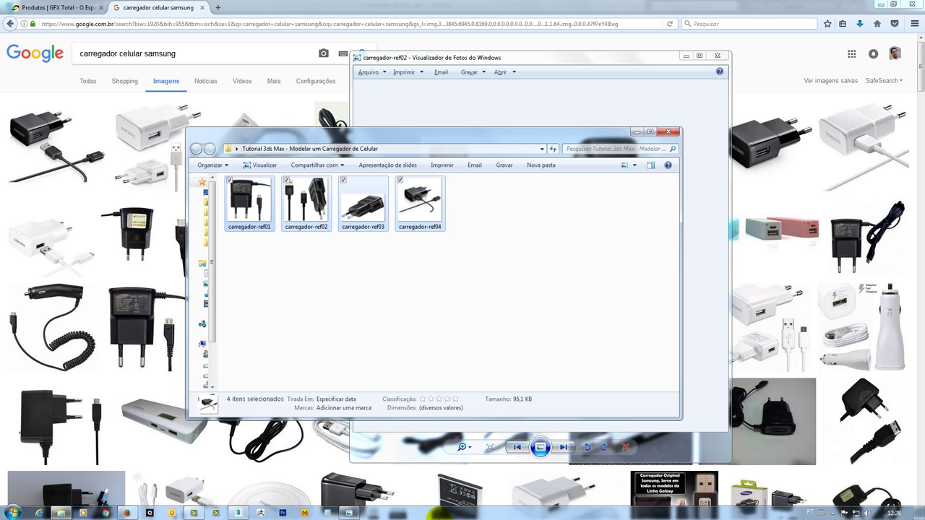
{"action": "left_click", "coordinate": [238, 512]}
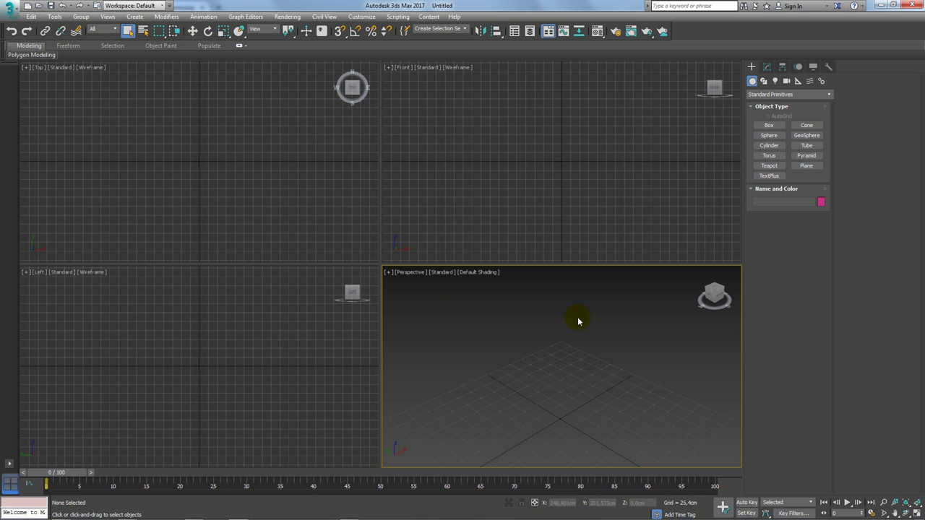
Draw a plane in the Front viewport with 1 length and 1 width segment.
{"action": "middle_click_drag", "start_coordinate": [565, 181], "coordinate": [561, 241]}
{"action": "left_click", "coordinate": [807, 167]}
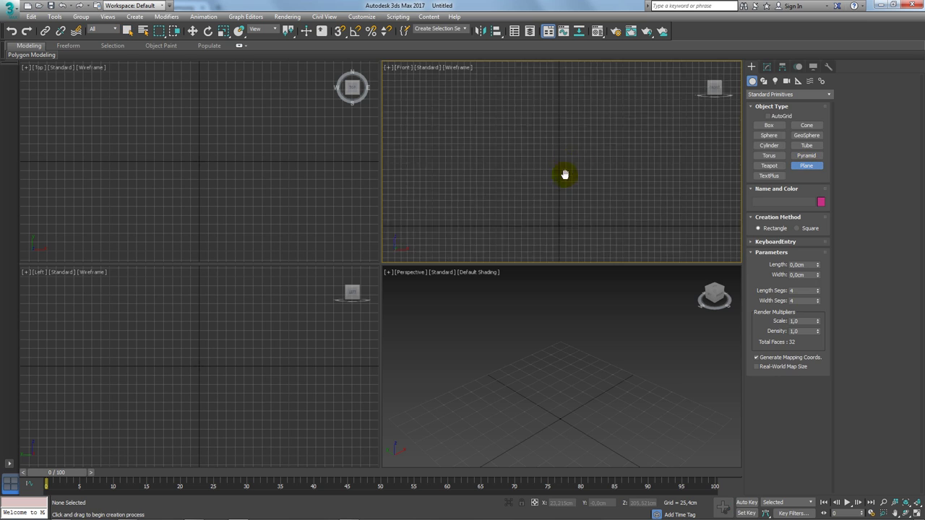
{"action": "mouse_move", "coordinate": [559, 131]}
{"action": "left_mouse_down"}
{"action": "mouse_move", "coordinate": [631, 212]}
{"action": "mouse_move", "coordinate": [615, 196]}
{"action": "left_mouse_up"}
{"action": "middle_click_drag", "start_coordinate": [601, 323], "coordinate": [555, 407]}
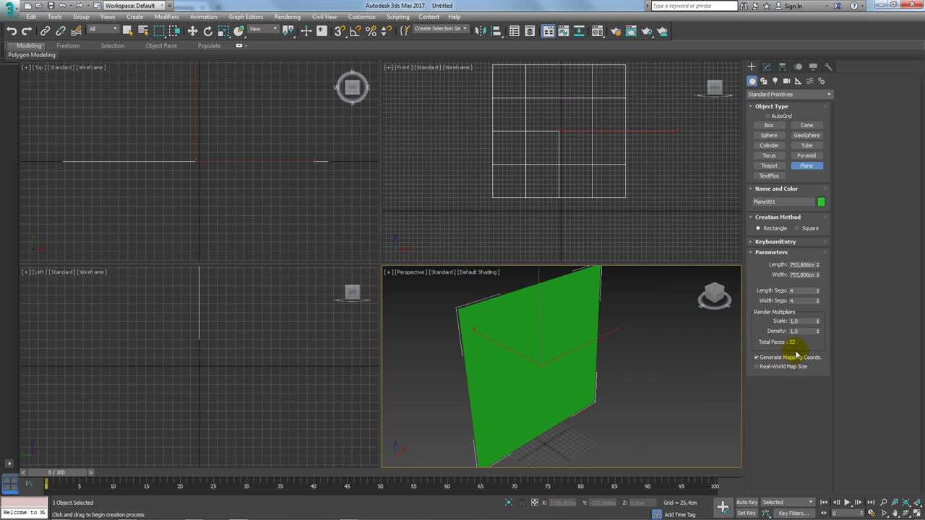
{"action": "right_click", "coordinate": [817, 302]}
{"action": "middle_click_drag", "start_coordinate": [619, 333], "coordinate": [613, 333]}
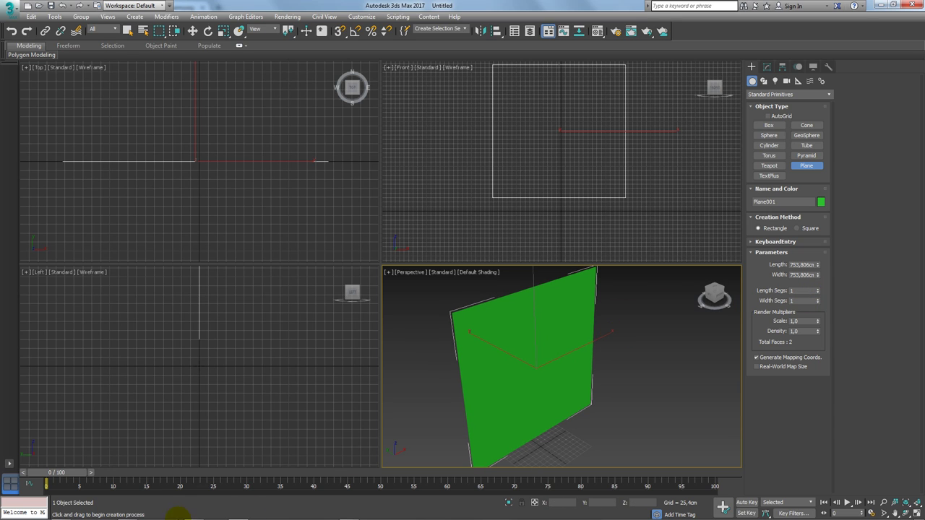
Drag the carregador-ref01 photo from the reference folder onto the plane as its texture.
{"action": "left_click", "coordinate": [62, 510]}
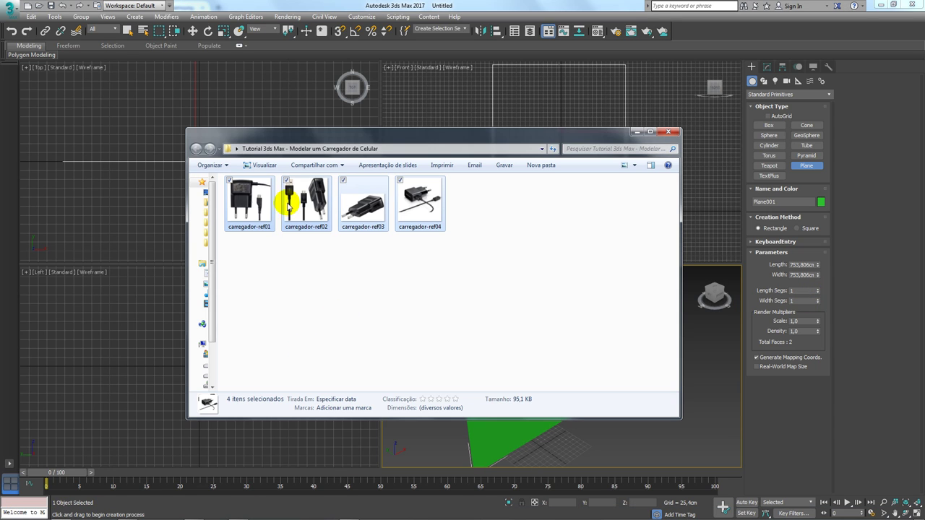
{"action": "left_click", "coordinate": [249, 206]}
{"action": "left_click_drag", "start_coordinate": [249, 206], "coordinate": [520, 440]}
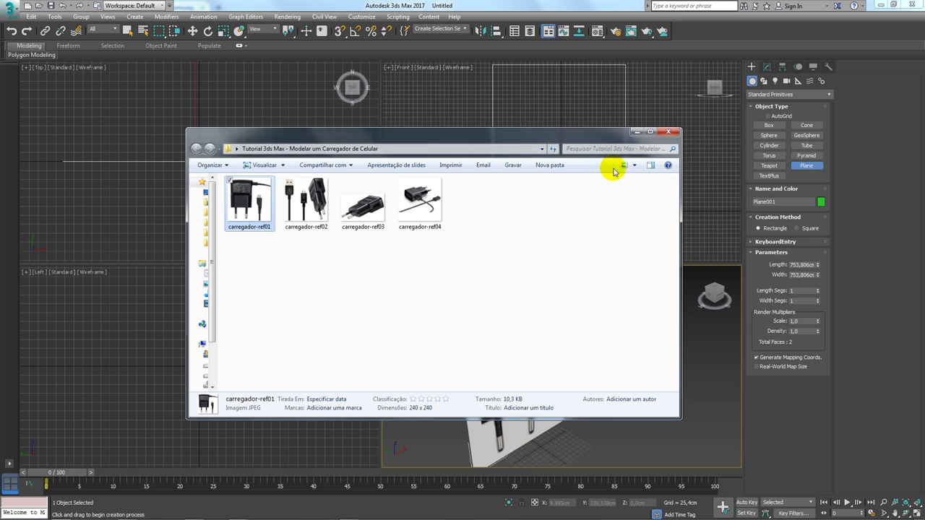
{"action": "left_click", "coordinate": [637, 131]}
Maximize the viewport and orbit until the textured charger plane faces the camera.
{"action": "mouse_move", "coordinate": [610, 340]}
{"action": "middle_mouse_down", "text": "alt"}
{"action": "mouse_move", "coordinate": [603, 340]}
{"action": "mouse_move", "coordinate": [619, 340]}
{"action": "mouse_move", "coordinate": [581, 359]}
{"action": "middle_mouse_up", "text": "alt"}
{"action": "scroll", "coordinate": [579, 352], "scroll_direction": "up", "scroll_amount": 2}
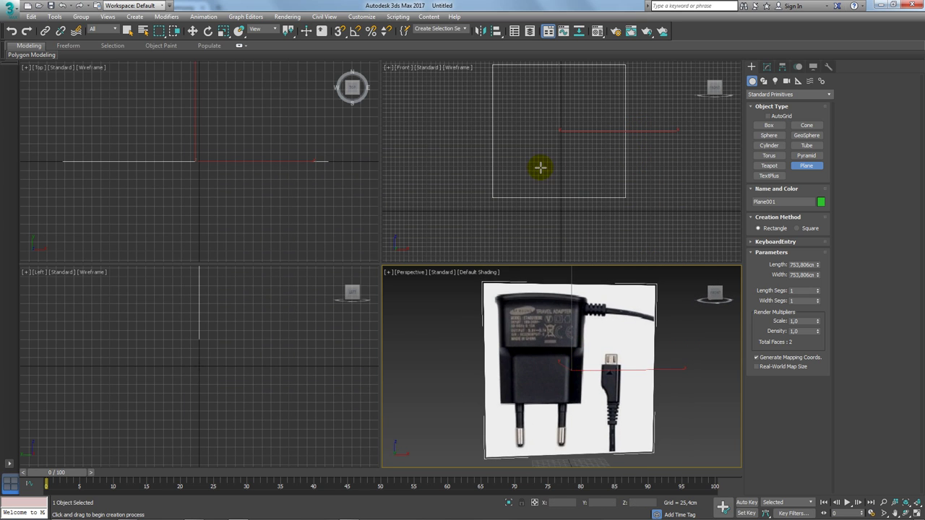
{"action": "middle_click_drag", "start_coordinate": [540, 168], "coordinate": [528, 187]}
{"action": "middle_click_drag", "start_coordinate": [563, 308], "coordinate": [605, 345], "text": "alt"}
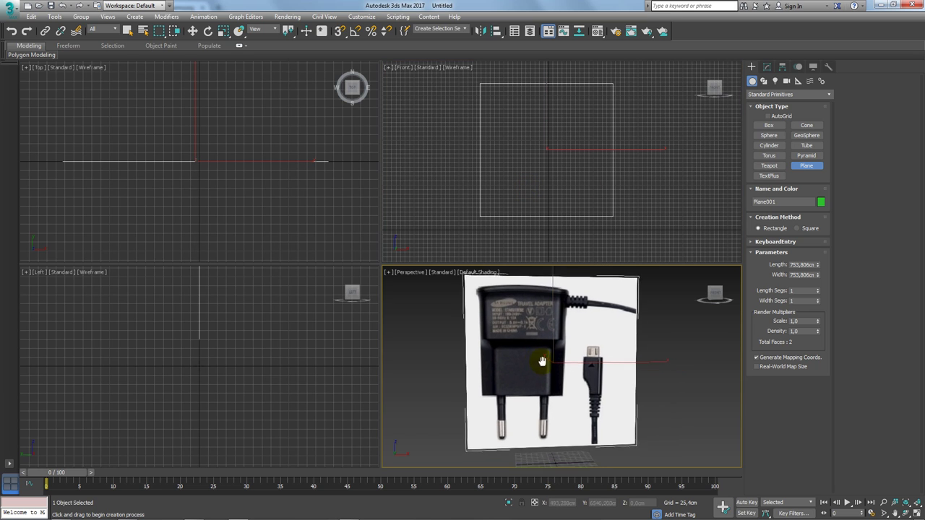
{"action": "left_click", "coordinate": [916, 506]}
{"action": "middle_click_drag", "start_coordinate": [523, 345], "coordinate": [532, 345], "text": "alt"}
{"action": "scroll", "coordinate": [438, 333], "scroll_direction": "down", "scroll_amount": 2}
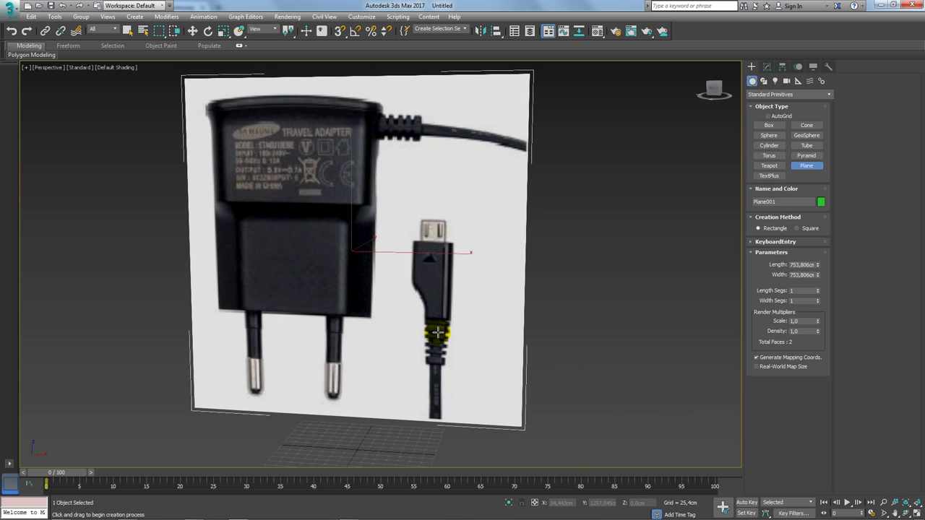
{"action": "mouse_move", "coordinate": [442, 313]}
{"action": "middle_mouse_down", "text": "alt"}
{"action": "mouse_move", "coordinate": [458, 332]}
{"action": "mouse_move", "coordinate": [419, 299]}
{"action": "middle_mouse_up", "text": "alt"}
{"action": "scroll", "coordinate": [322, 275], "scroll_direction": "down", "scroll_amount": 2}
Show a shaded Front view with the grid hidden and the charger plane centred.
{"action": "key", "text": "w"}
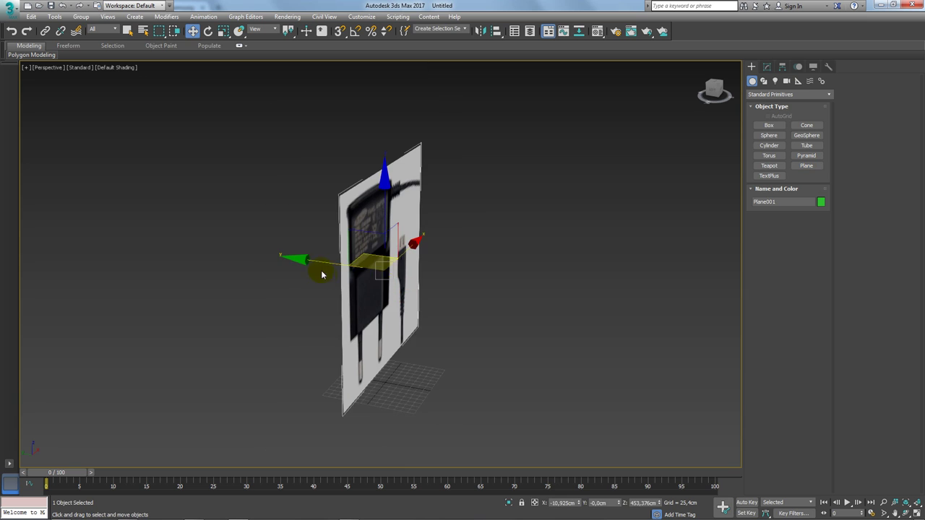
{"action": "mouse_move", "coordinate": [324, 264]}
{"action": "middle_mouse_down", "text": "alt"}
{"action": "mouse_move", "coordinate": [243, 249]}
{"action": "mouse_move", "coordinate": [379, 309]}
{"action": "mouse_move", "coordinate": [390, 341]}
{"action": "mouse_move", "coordinate": [413, 311]}
{"action": "middle_mouse_up", "text": "alt"}
{"action": "key", "text": "f"}
{"action": "key", "text": "F3"}
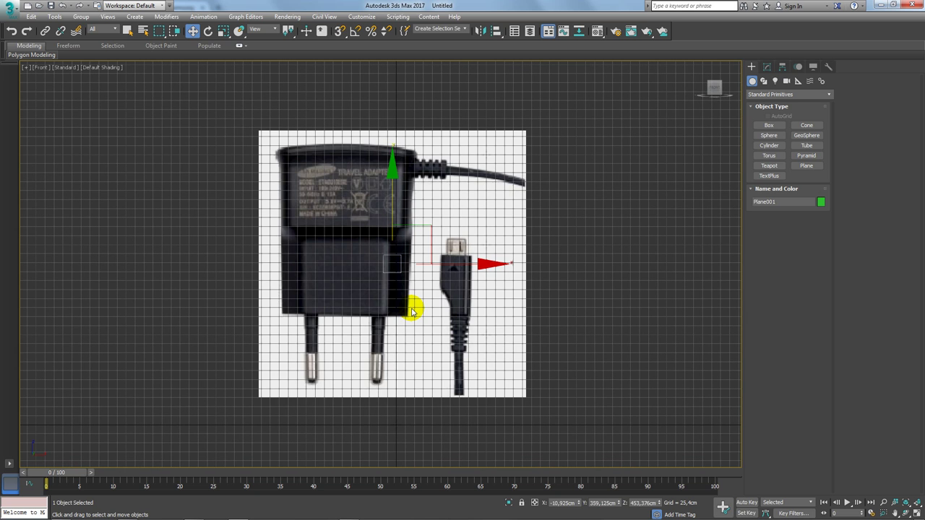
{"action": "key", "text": "g"}
{"action": "middle_click_drag", "start_coordinate": [398, 281], "coordinate": [484, 279]}
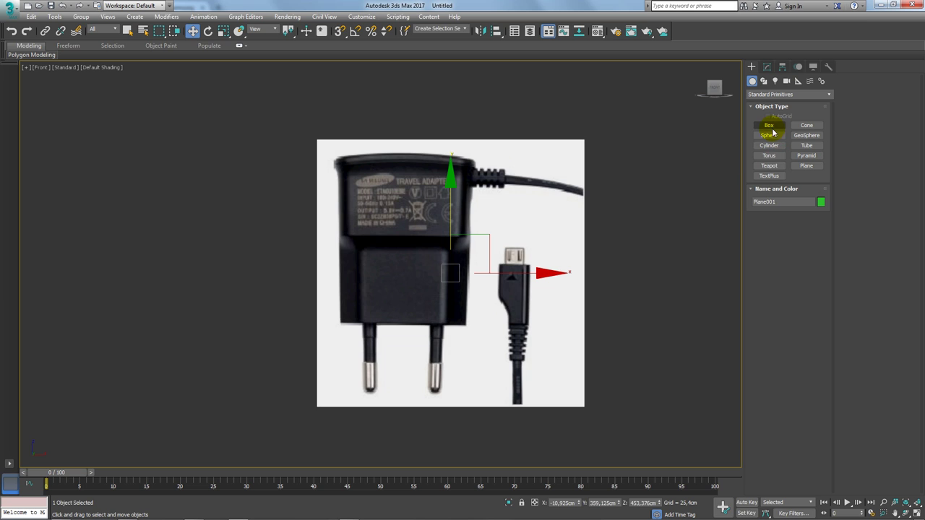
Draw a box in front of the reference plane and move it over the charger's upper body.
{"action": "left_click", "coordinate": [771, 128]}
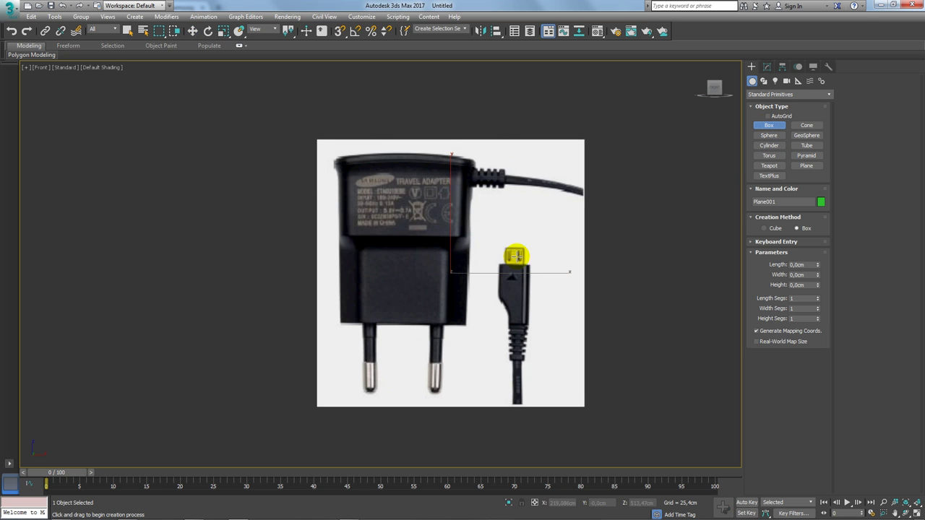
{"action": "middle_click_drag", "start_coordinate": [512, 262], "coordinate": [409, 421], "text": "alt"}
{"action": "left_click_drag", "start_coordinate": [409, 421], "coordinate": [543, 393]}
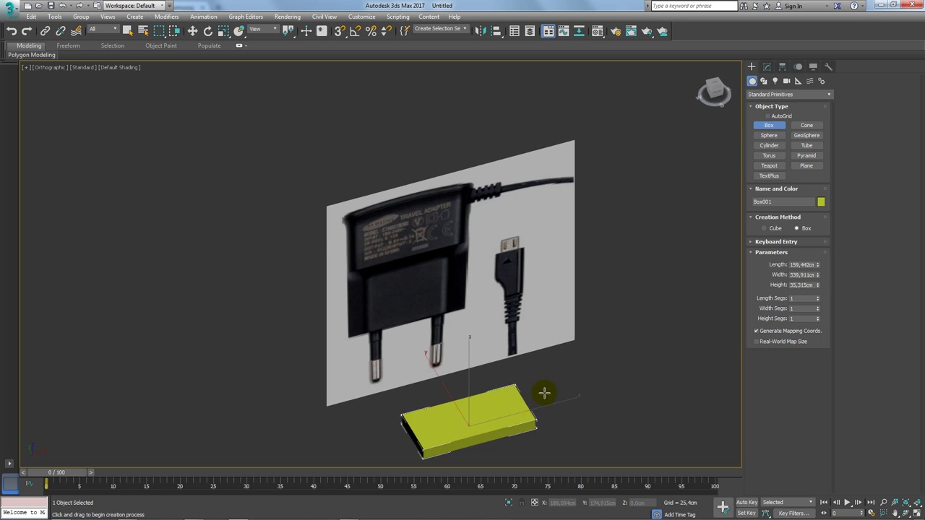
{"action": "key", "text": "w"}
{"action": "key", "text": "f"}
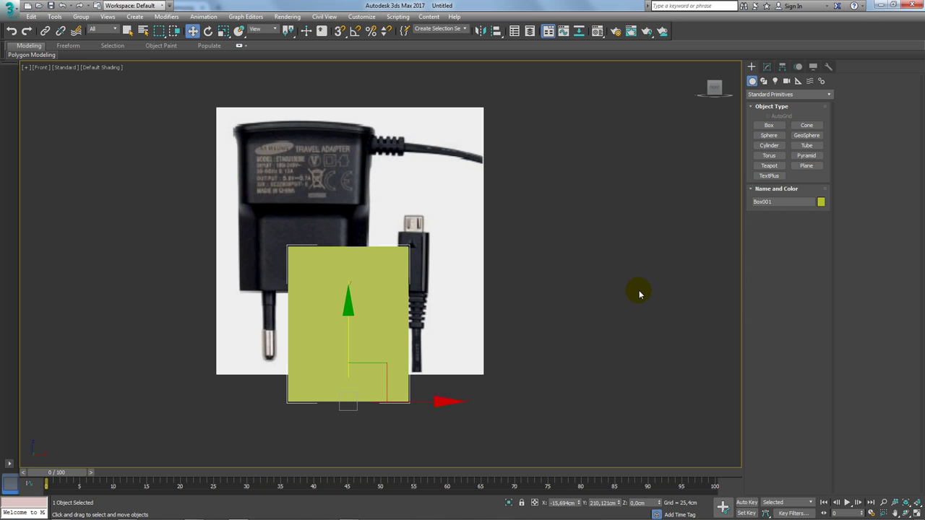
{"action": "left_click_drag", "start_coordinate": [382, 369], "coordinate": [338, 164]}
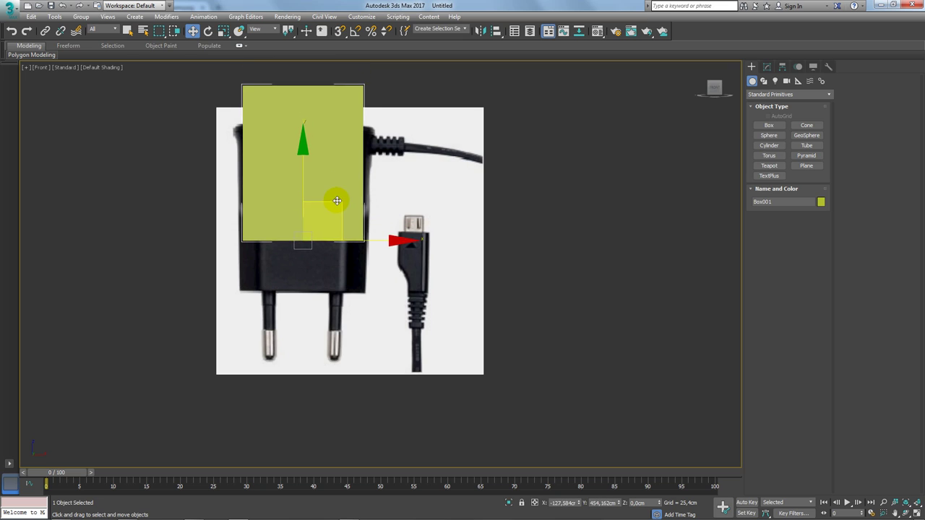
{"action": "left_click_drag", "start_coordinate": [338, 164], "coordinate": [337, 202]}
Set the box to 371,902 cm wide and 218,684 cm high, aligned with the charger top.
{"action": "left_click", "coordinate": [767, 67]}
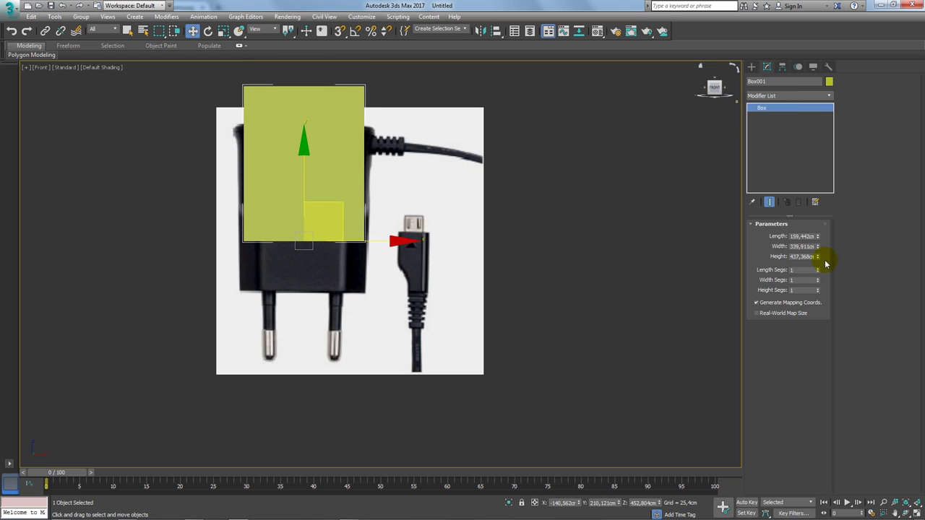
{"action": "left_click_drag", "start_coordinate": [817, 246], "coordinate": [819, 241]}
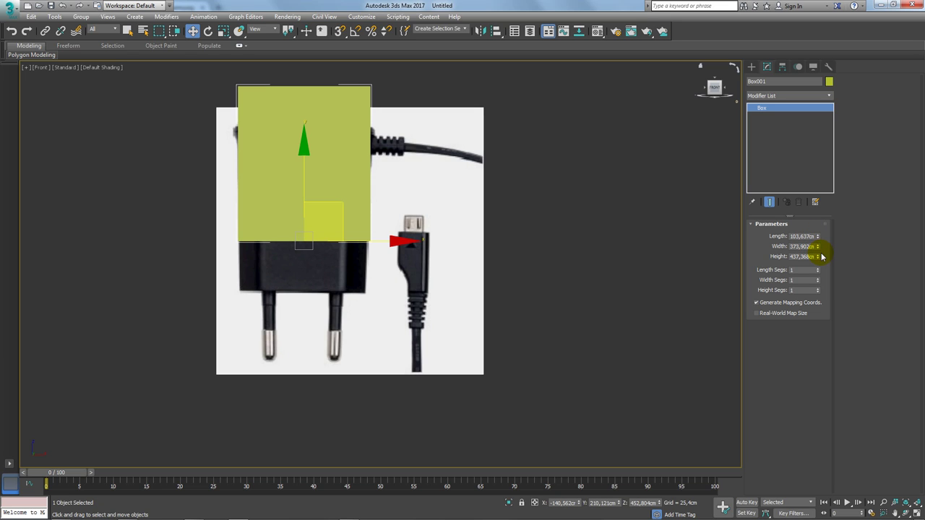
{"action": "left_click_drag", "start_coordinate": [817, 257], "coordinate": [818, 283]}
{"action": "scroll", "coordinate": [320, 200], "scroll_direction": "up", "scroll_amount": 1}
{"action": "scroll", "coordinate": [358, 260], "scroll_direction": "up", "scroll_amount": 5}
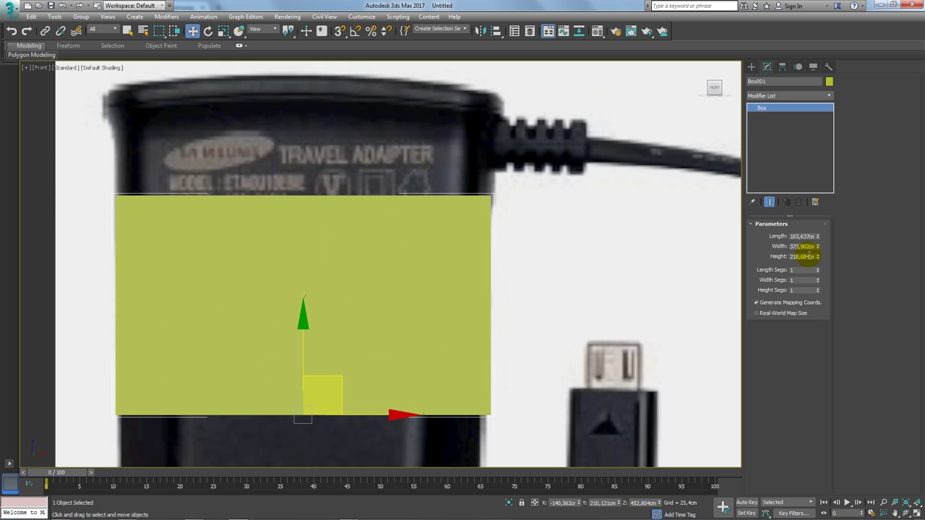
{"action": "mouse_move", "coordinate": [317, 334]}
{"action": "left_mouse_down"}
{"action": "mouse_move", "coordinate": [323, 204]}
{"action": "mouse_move", "coordinate": [323, 225]}
{"action": "left_mouse_up"}
{"action": "scroll", "coordinate": [343, 232], "scroll_direction": "down", "scroll_amount": 2}
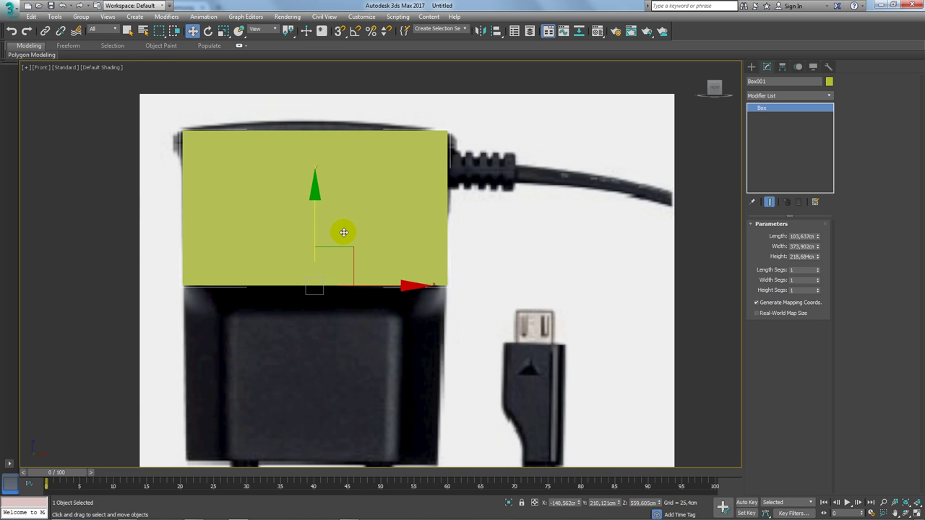
In Perspective, deepen the box to 121,255 cm length and open the Modifier List.
{"action": "key", "text": "p"}
{"action": "scroll", "coordinate": [361, 243], "scroll_direction": "up", "scroll_amount": 3}
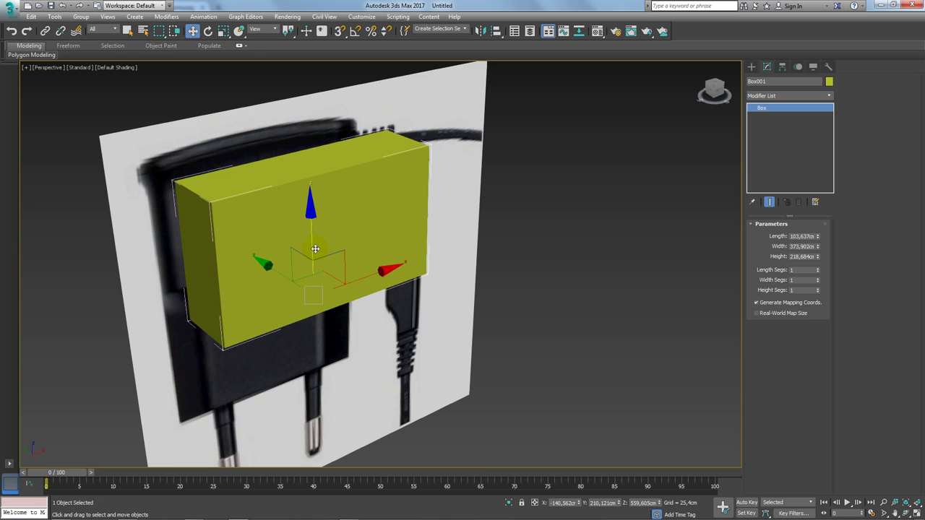
{"action": "mouse_move", "coordinate": [361, 250]}
{"action": "middle_mouse_down", "text": "alt"}
{"action": "mouse_move", "coordinate": [360, 263]}
{"action": "mouse_move", "coordinate": [377, 245]}
{"action": "middle_mouse_up", "text": "alt"}
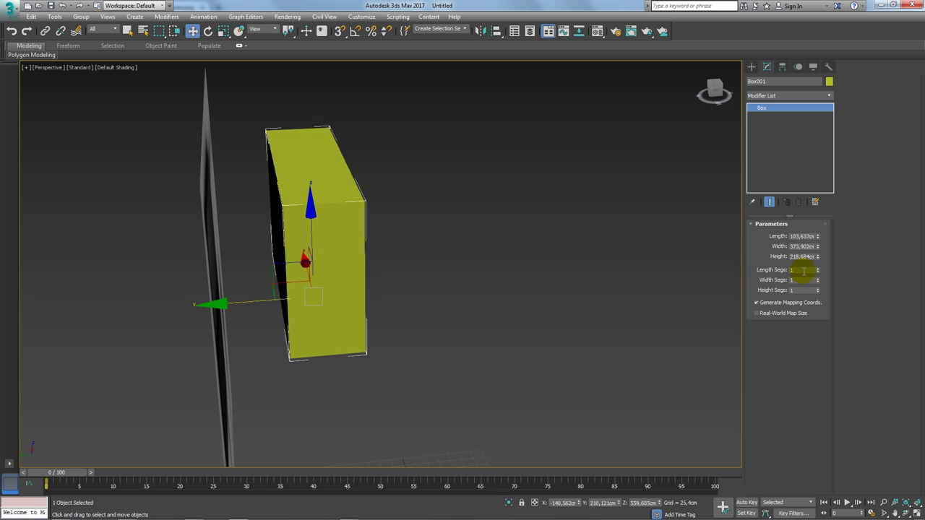
{"action": "left_click_drag", "start_coordinate": [817, 256], "coordinate": [818, 228]}
{"action": "right_click", "coordinate": [819, 252]}
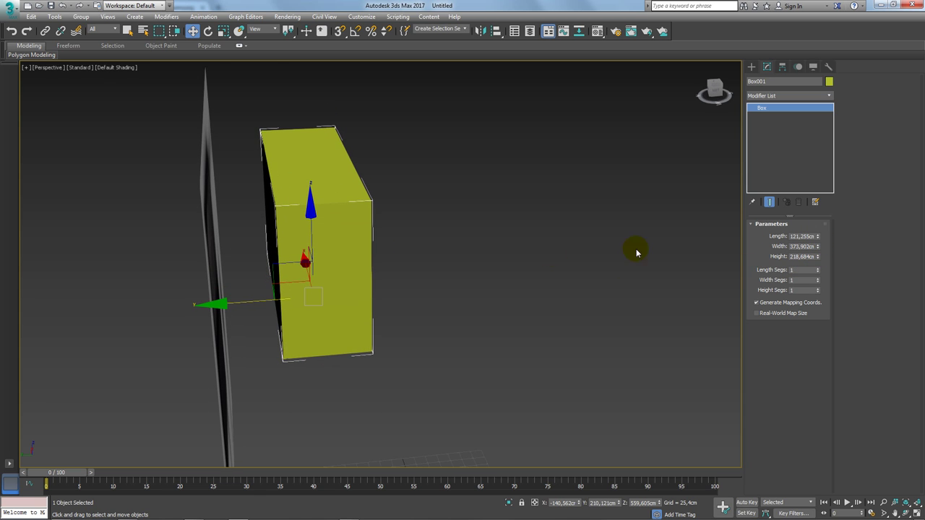
{"action": "mouse_move", "coordinate": [636, 251]}
{"action": "middle_mouse_down", "text": "alt"}
{"action": "mouse_move", "coordinate": [467, 251]}
{"action": "mouse_move", "coordinate": [441, 233]}
{"action": "mouse_move", "coordinate": [424, 285]}
{"action": "mouse_move", "coordinate": [729, 151]}
{"action": "middle_mouse_up", "text": "alt"}
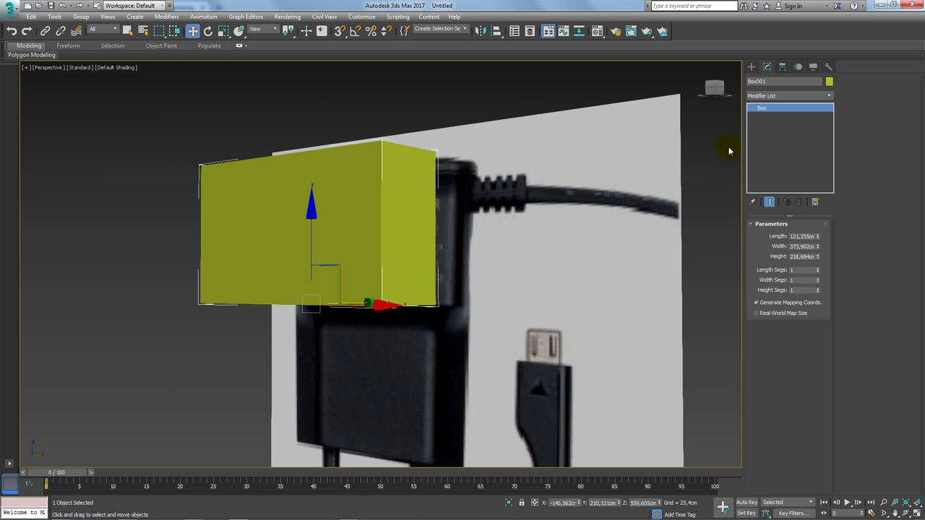
{"action": "left_click", "coordinate": [832, 97]}
{"action": "left_click_drag", "start_coordinate": [830, 109], "coordinate": [836, 183]}
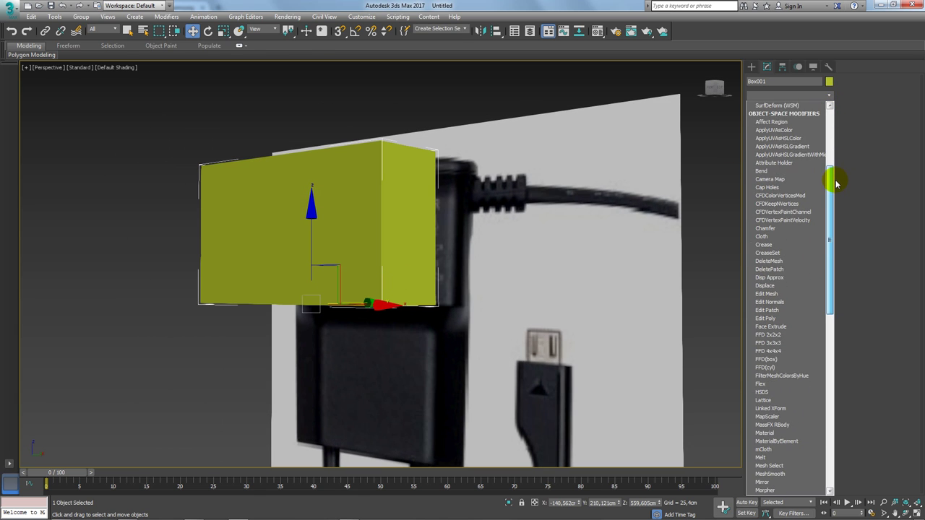
Add an Edit Poly modifier to the box and make it see-through in Front view.
{"action": "left_click", "coordinate": [769, 318]}
{"action": "key", "text": "f"}
{"action": "scroll", "coordinate": [434, 278], "scroll_direction": "up", "scroll_amount": 3}
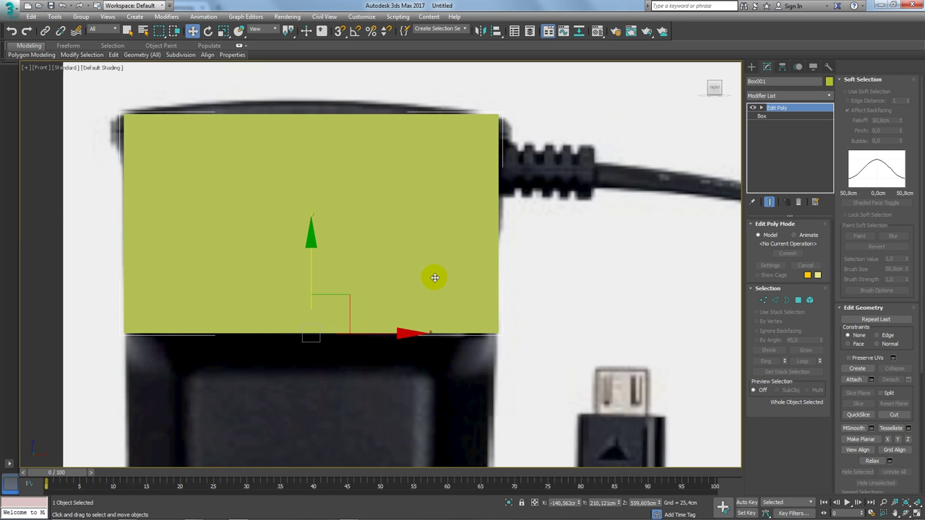
{"action": "key", "text": "alt+x"}
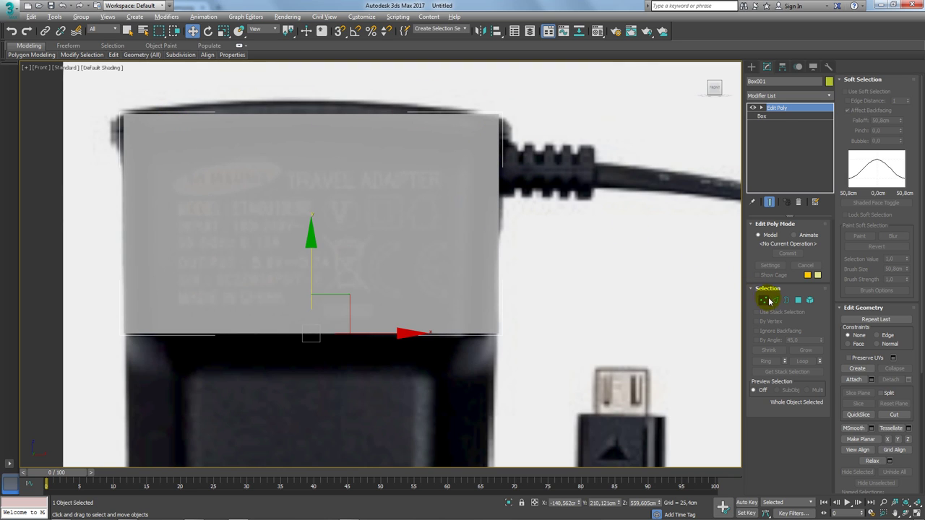
Connect the four vertical edges with a new edge loop and move it up near the top.
{"action": "left_click", "coordinate": [775, 299]}
{"action": "left_click_drag", "start_coordinate": [633, 210], "coordinate": [36, 213]}
{"action": "middle_click_drag", "start_coordinate": [413, 234], "coordinate": [588, 308], "text": "alt"}
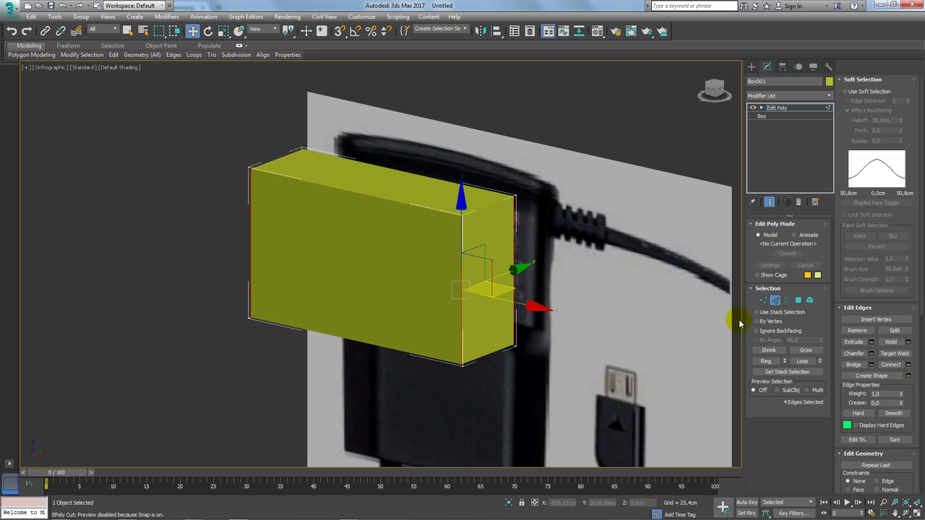
{"action": "left_click", "coordinate": [893, 368]}
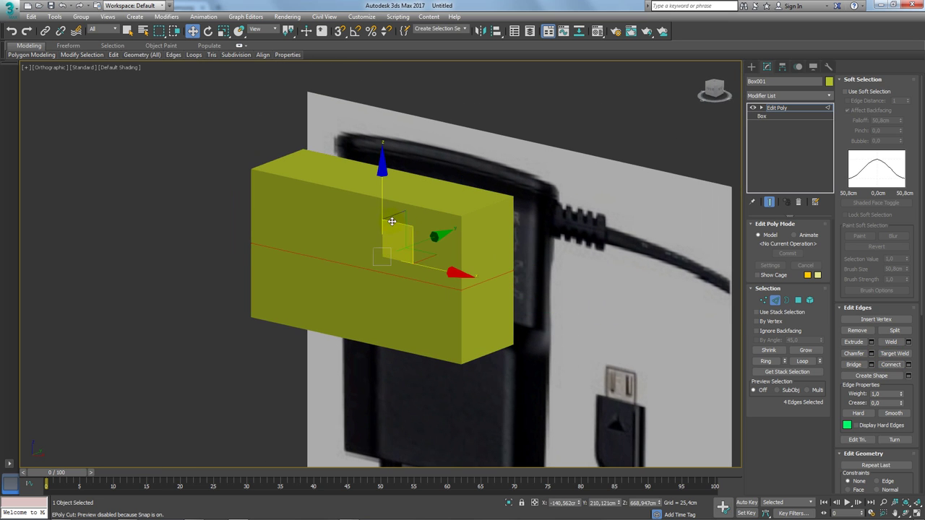
{"action": "left_click_drag", "start_coordinate": [380, 154], "coordinate": [391, 90]}
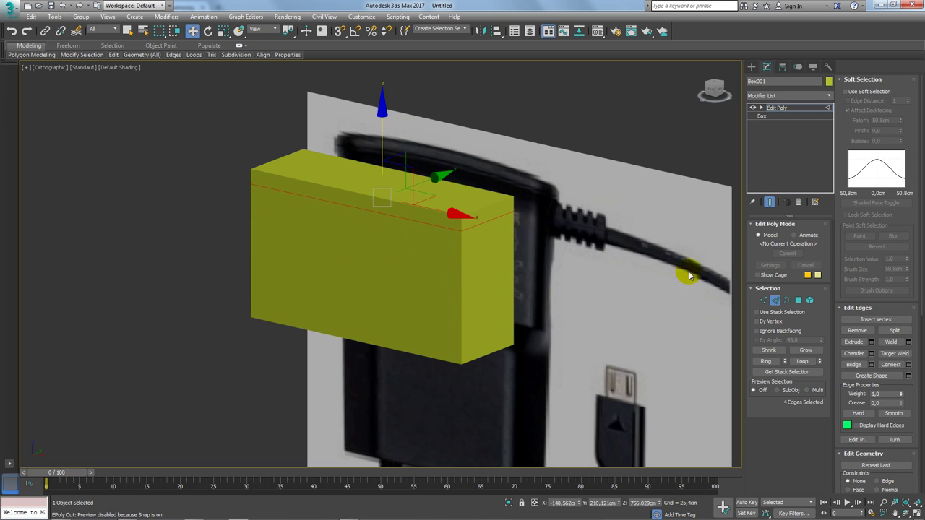
Select all the polygons of the box's top band, including the hidden sides.
{"action": "left_click", "coordinate": [798, 300]}
{"action": "middle_click_drag", "start_coordinate": [667, 289], "coordinate": [571, 285], "text": "alt"}
{"action": "left_click_drag", "start_coordinate": [572, 284], "coordinate": [470, 265]}
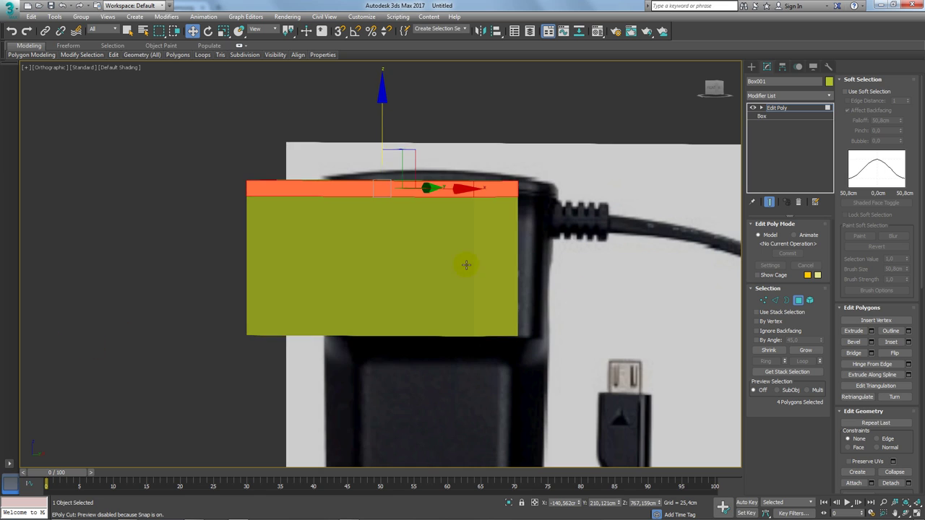
{"action": "middle_click_drag", "start_coordinate": [470, 265], "coordinate": [514, 275], "text": "alt"}
Extrude the top band by Local Normal to 12,841 cm to form an overhanging lip.
{"action": "left_click", "coordinate": [871, 331]}
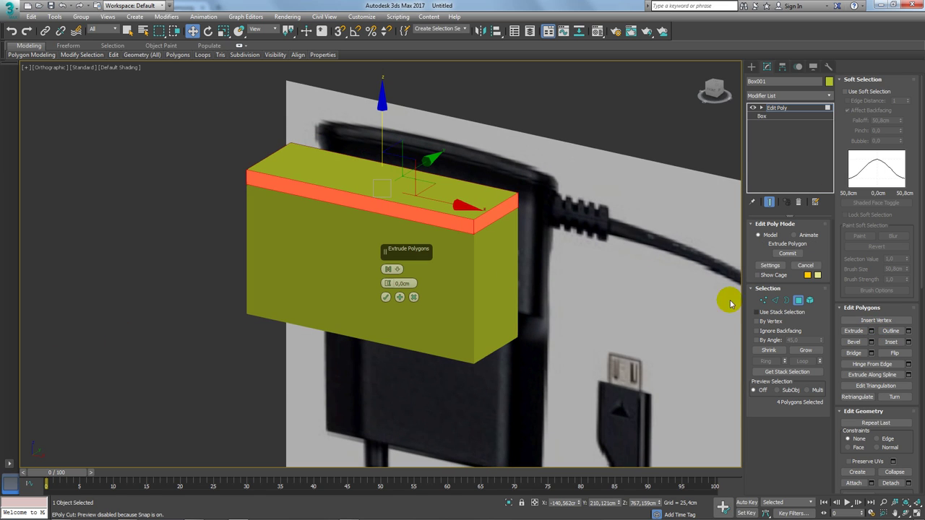
{"action": "left_click_drag", "start_coordinate": [389, 285], "coordinate": [389, 273]}
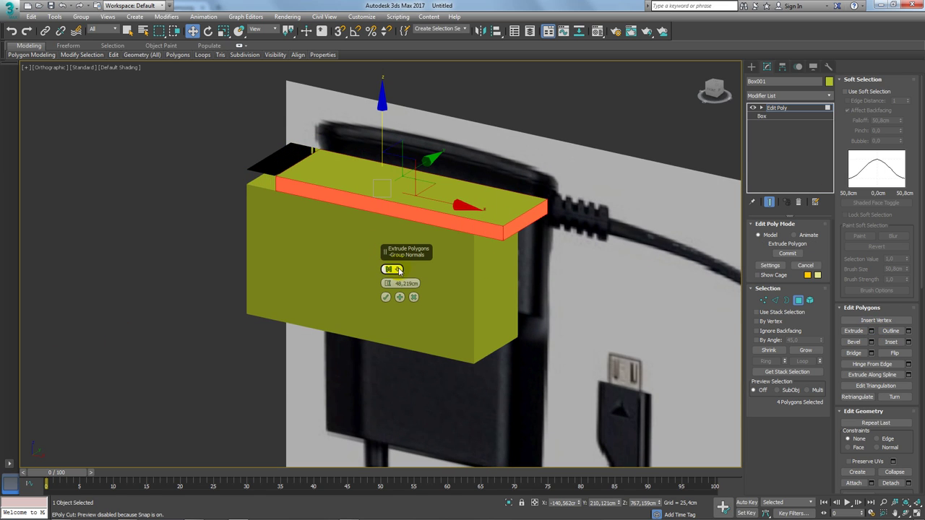
{"action": "left_click", "coordinate": [387, 269]}
{"action": "left_click", "coordinate": [434, 286]}
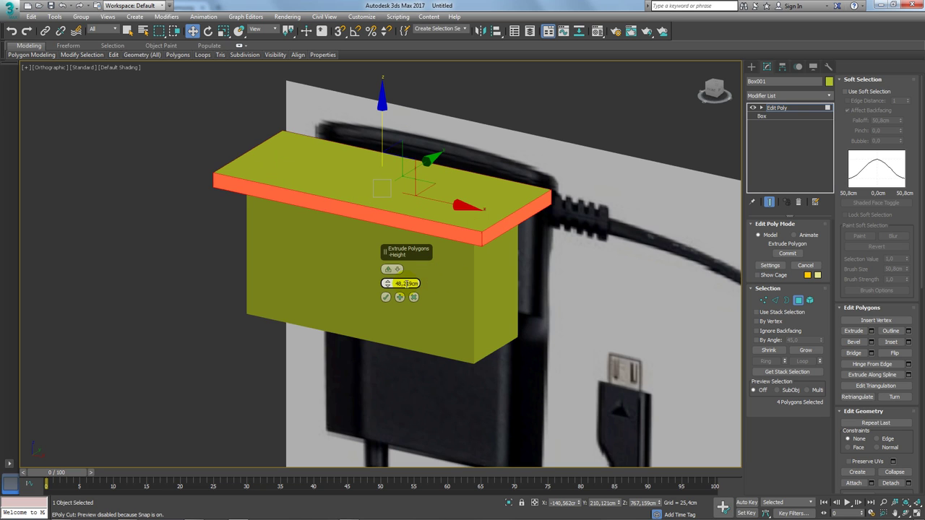
{"action": "left_click_drag", "start_coordinate": [387, 284], "coordinate": [387, 296]}
{"action": "middle_click_drag", "start_coordinate": [390, 289], "coordinate": [409, 265], "text": "alt"}
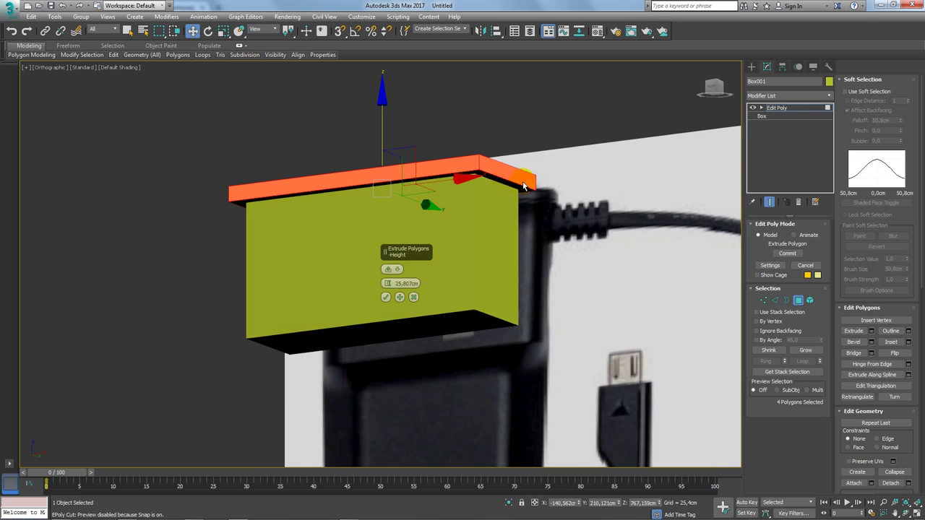
{"action": "left_click_drag", "start_coordinate": [391, 286], "coordinate": [390, 296]}
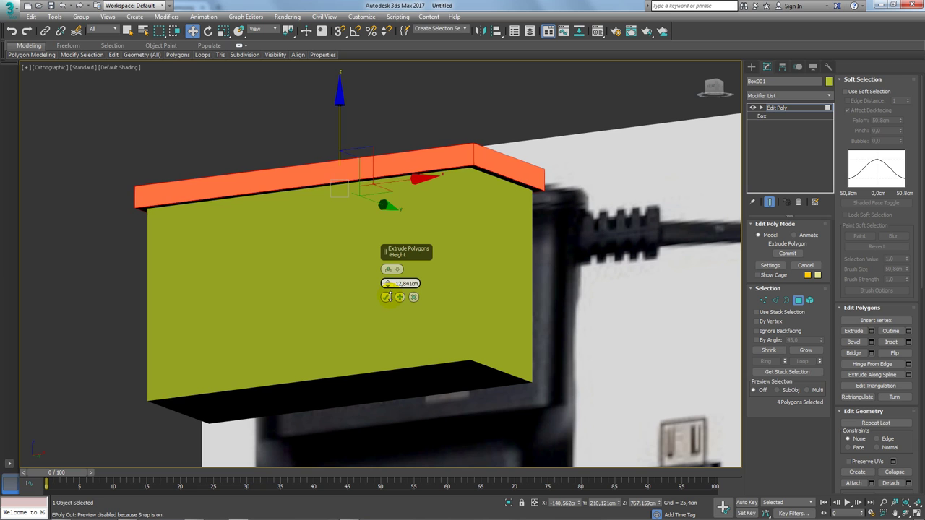
{"action": "left_click", "coordinate": [387, 296]}
{"action": "scroll", "coordinate": [495, 217], "scroll_direction": "up", "scroll_amount": 4}
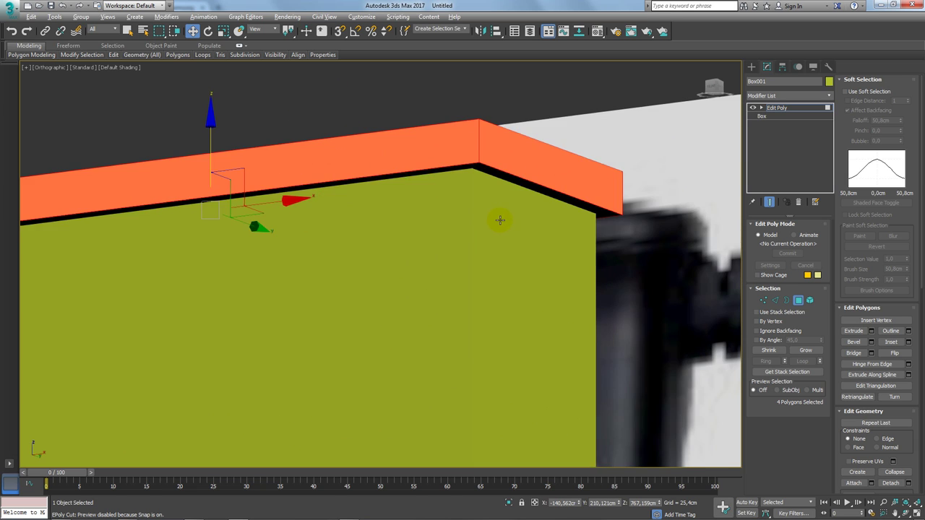
{"action": "left_click", "coordinate": [772, 300]}
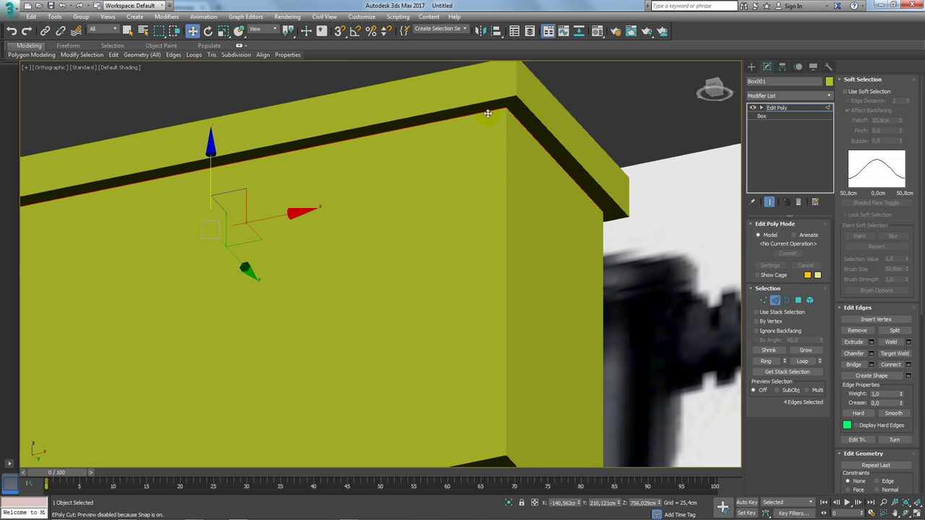
Make the box blue and show its wireframe edges over the shading.
{"action": "left_click", "coordinate": [487, 113]}
{"action": "mouse_move", "coordinate": [487, 113]}
{"action": "middle_mouse_down", "text": "alt"}
{"action": "mouse_move", "coordinate": [512, 149]}
{"action": "mouse_move", "coordinate": [784, 100]}
{"action": "middle_mouse_up", "text": "alt"}
{"action": "left_click", "coordinate": [829, 83]}
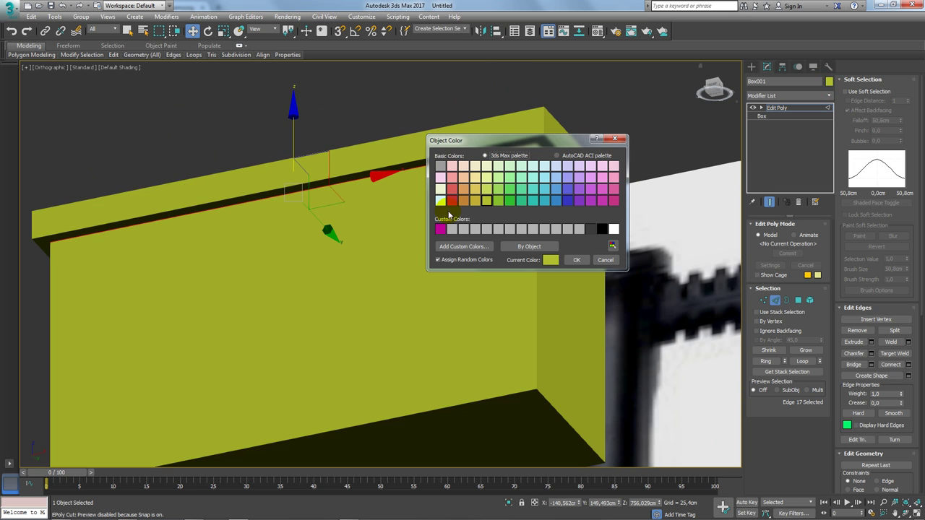
{"action": "left_click", "coordinate": [574, 260]}
{"action": "middle_click_drag", "start_coordinate": [522, 183], "coordinate": [522, 215]}
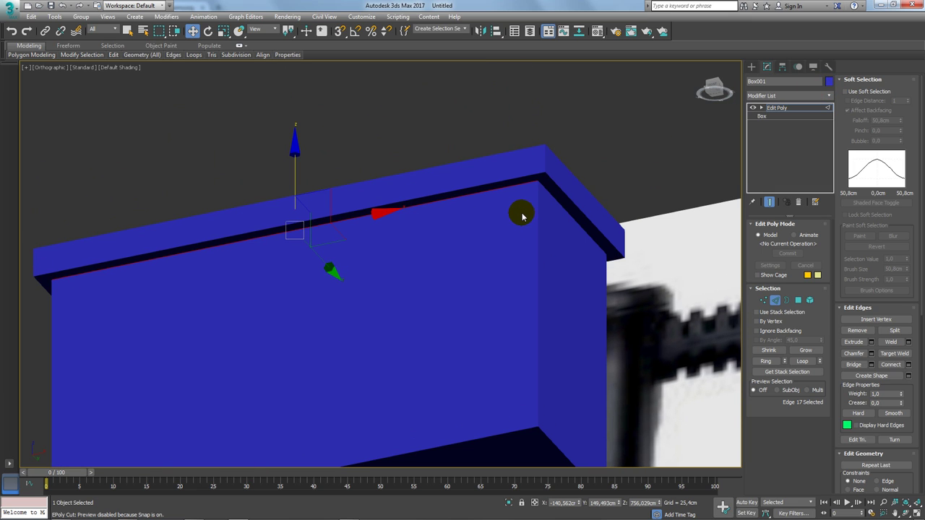
{"action": "key", "text": "F4"}
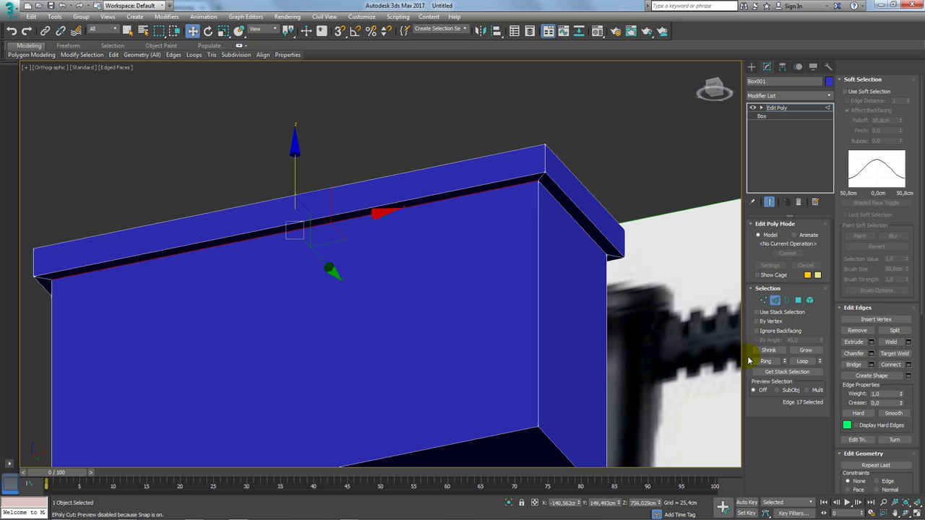
Chamfer the edge loop under the top lip.
{"action": "left_click", "coordinate": [801, 360]}
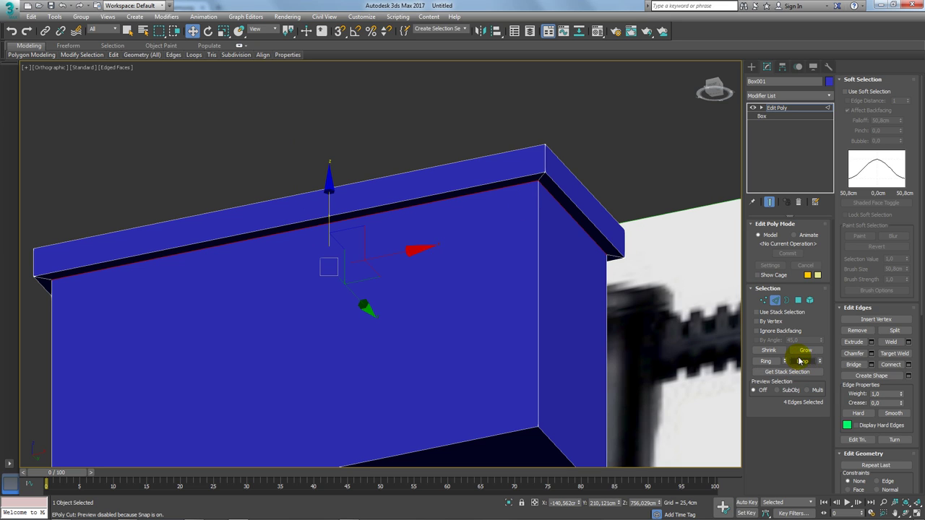
{"action": "left_click", "coordinate": [872, 354]}
{"action": "mouse_move", "coordinate": [388, 284]}
{"action": "left_mouse_down"}
{"action": "mouse_move", "coordinate": [390, 272]}
{"action": "mouse_move", "coordinate": [389, 290]}
{"action": "left_mouse_up"}
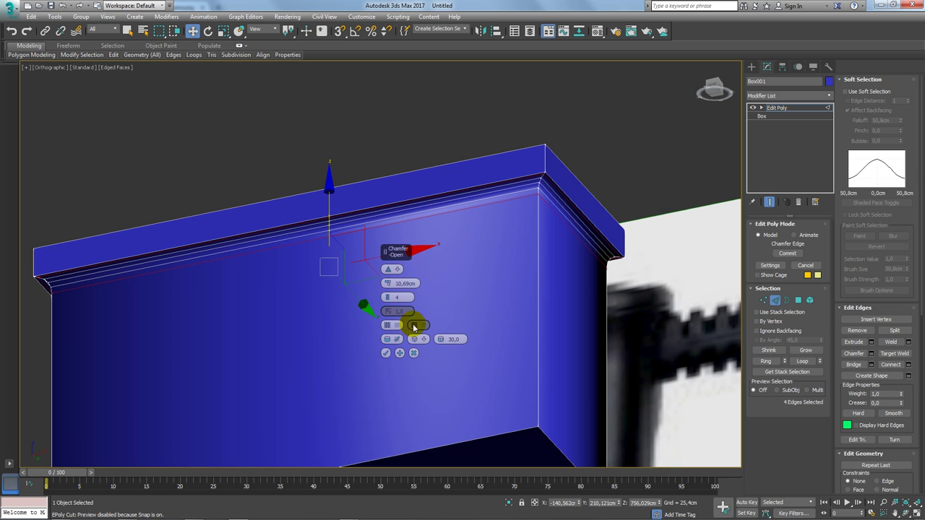
{"action": "left_click", "coordinate": [387, 354]}
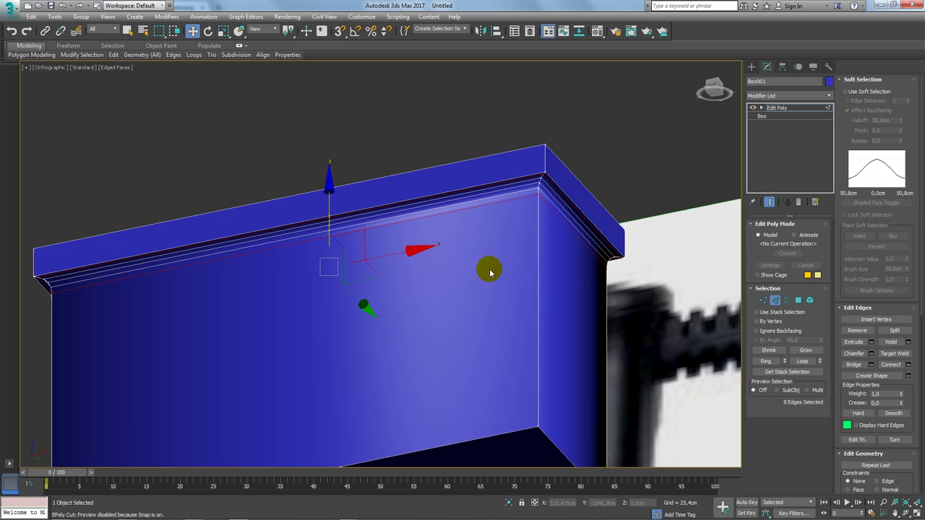
In Perspective, move the charger reference plane to the box's right and reselect the box.
{"action": "mouse_move", "coordinate": [489, 268]}
{"action": "middle_mouse_down", "text": "alt"}
{"action": "mouse_move", "coordinate": [588, 268]}
{"action": "mouse_move", "coordinate": [615, 303]}
{"action": "mouse_move", "coordinate": [563, 288]}
{"action": "mouse_move", "coordinate": [569, 274]}
{"action": "mouse_move", "coordinate": [635, 281]}
{"action": "mouse_move", "coordinate": [523, 213]}
{"action": "mouse_move", "coordinate": [614, 310]}
{"action": "mouse_move", "coordinate": [399, 444]}
{"action": "middle_mouse_up", "text": "alt"}
{"action": "key", "text": "p"}
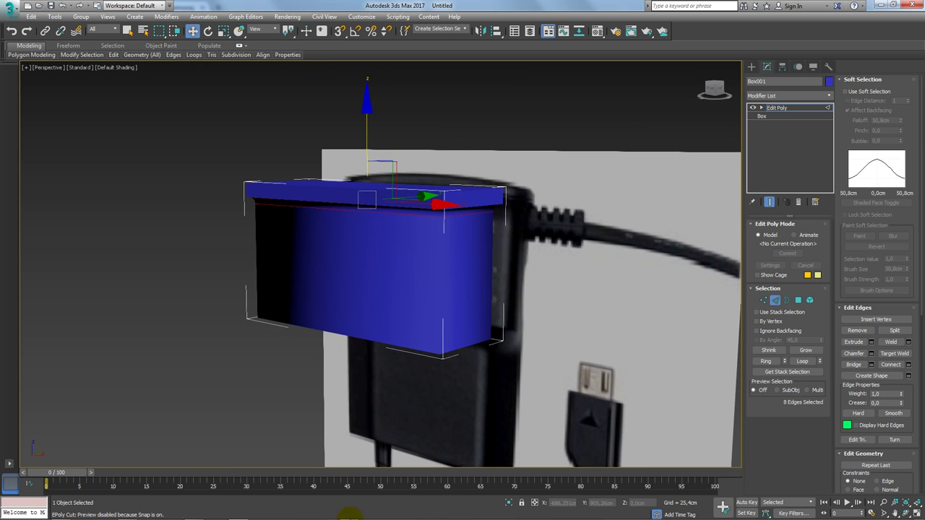
{"action": "scroll", "coordinate": [593, 304], "scroll_direction": "down", "scroll_amount": 3}
{"action": "scroll", "coordinate": [564, 314], "scroll_direction": "down", "scroll_amount": 2}
{"action": "left_click", "coordinate": [780, 107]}
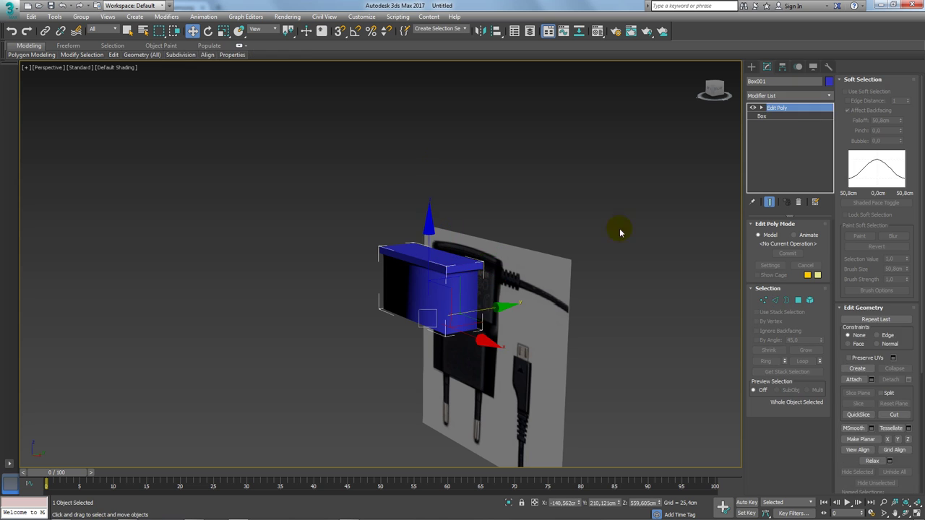
{"action": "left_click", "coordinate": [554, 347]}
{"action": "left_click_drag", "start_coordinate": [547, 342], "coordinate": [672, 310]}
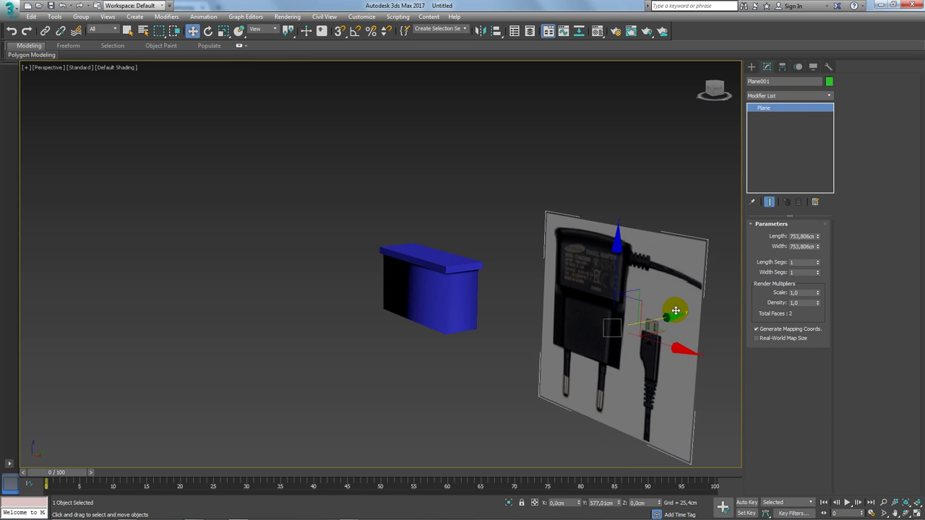
{"action": "left_click", "coordinate": [433, 289]}
{"action": "middle_click_drag", "start_coordinate": [467, 386], "coordinate": [457, 342], "text": "alt"}
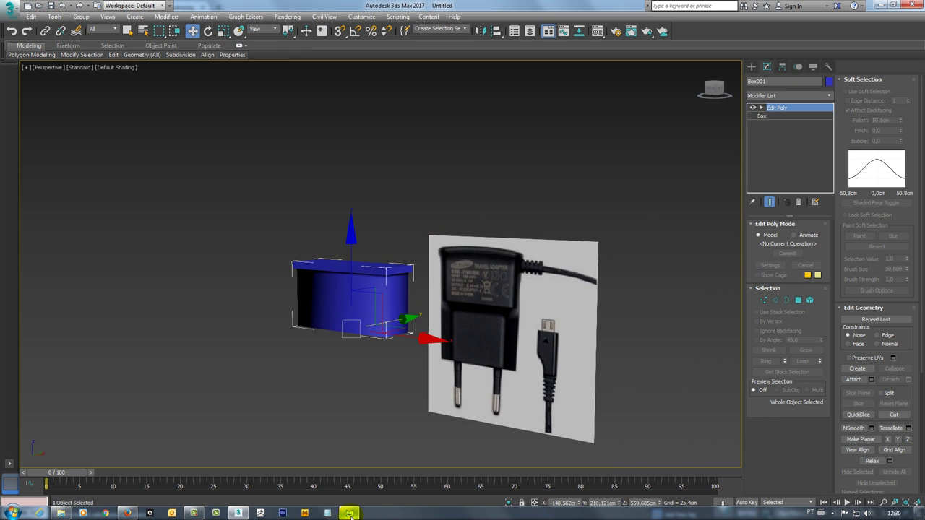
Check the carregador-ref02 photo in Windows Photo Viewer and return to the modelling view.
{"action": "left_click", "coordinate": [353, 513]}
{"action": "scroll", "coordinate": [571, 145], "scroll_direction": "up", "scroll_amount": 1}
{"action": "scroll", "coordinate": [614, 141], "scroll_direction": "up", "scroll_amount": 1}
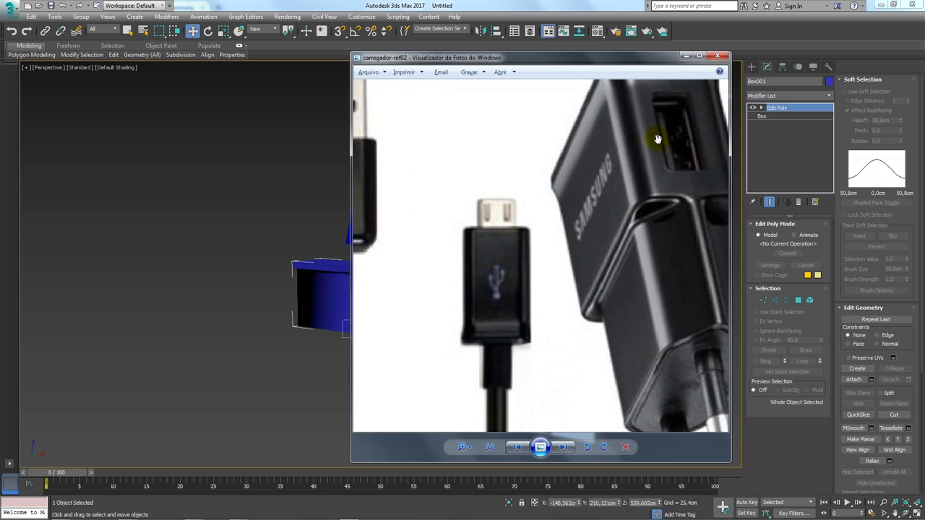
{"action": "scroll", "coordinate": [625, 200], "scroll_direction": "up", "scroll_amount": 1}
{"action": "scroll", "coordinate": [553, 293], "scroll_direction": "up", "scroll_amount": 1}
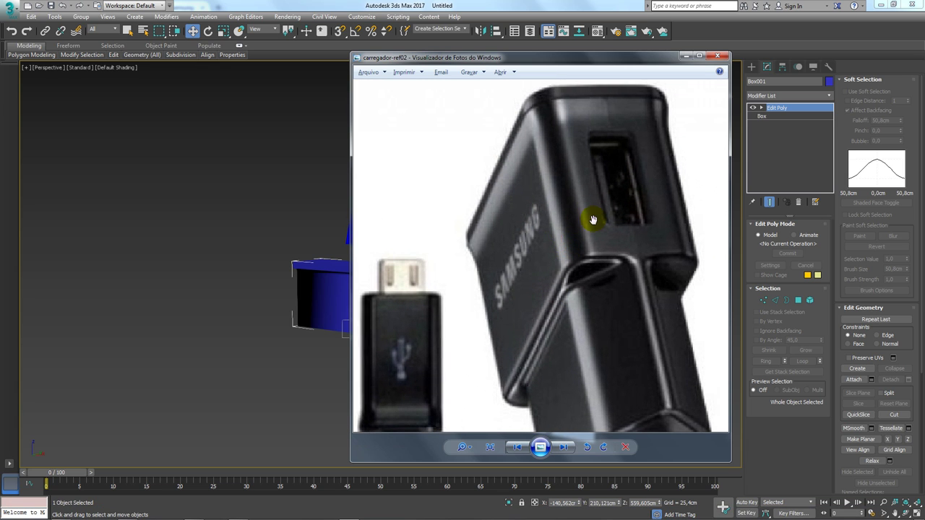
{"action": "left_click", "coordinate": [289, 341]}
{"action": "scroll", "coordinate": [293, 318], "scroll_direction": "up", "scroll_amount": 2}
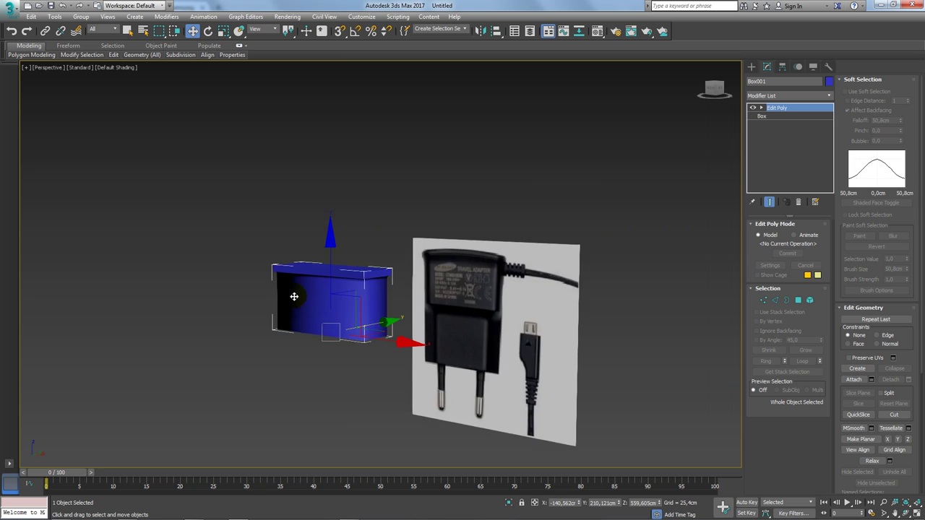
{"action": "scroll", "coordinate": [347, 299], "scroll_direction": "up", "scroll_amount": 5}
Select the box's four vertical corner edges as full edge loops.
{"action": "key", "text": "F4"}
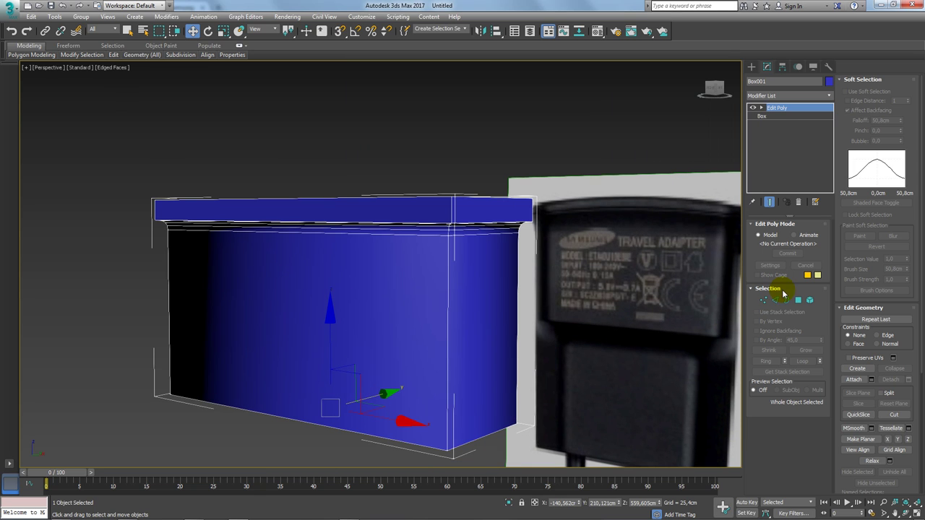
{"action": "left_click", "coordinate": [775, 300]}
{"action": "left_click_drag", "start_coordinate": [138, 316], "coordinate": [558, 325]}
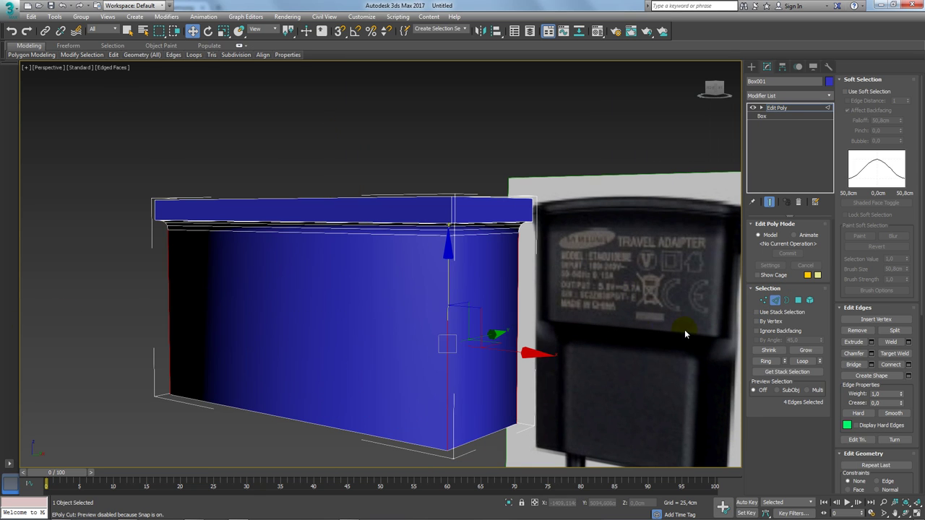
{"action": "left_click", "coordinate": [802, 361]}
{"action": "mouse_move", "coordinate": [614, 263]}
{"action": "middle_mouse_down", "text": "alt"}
{"action": "mouse_move", "coordinate": [570, 268]}
{"action": "mouse_move", "coordinate": [576, 281]}
{"action": "mouse_move", "coordinate": [564, 207]}
{"action": "mouse_move", "coordinate": [568, 161]}
{"action": "mouse_move", "coordinate": [575, 280]}
{"action": "mouse_move", "coordinate": [662, 244]}
{"action": "mouse_move", "coordinate": [558, 240]}
{"action": "middle_mouse_up", "text": "alt"}
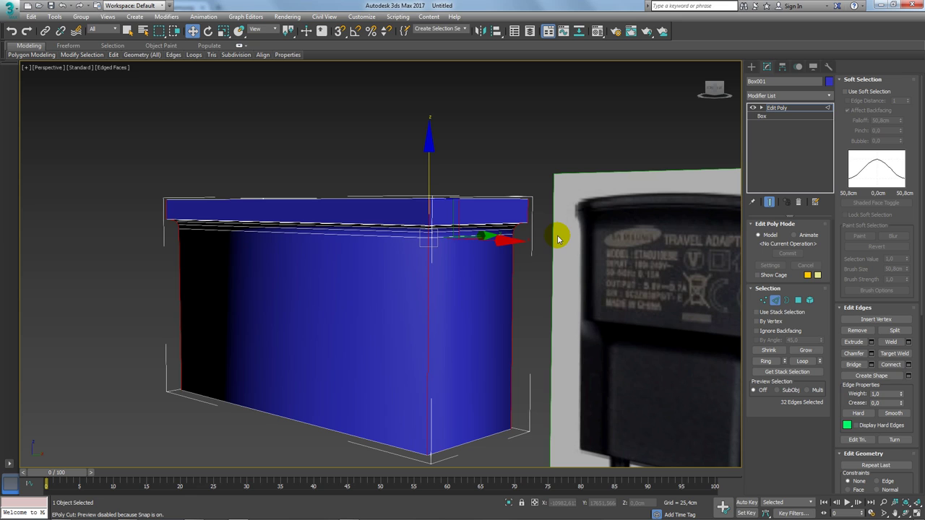
Chamfer the corner edges about 26,444 cm with 4 segments.
{"action": "left_click", "coordinate": [872, 355]}
{"action": "left_click_drag", "start_coordinate": [388, 283], "coordinate": [386, 258]}
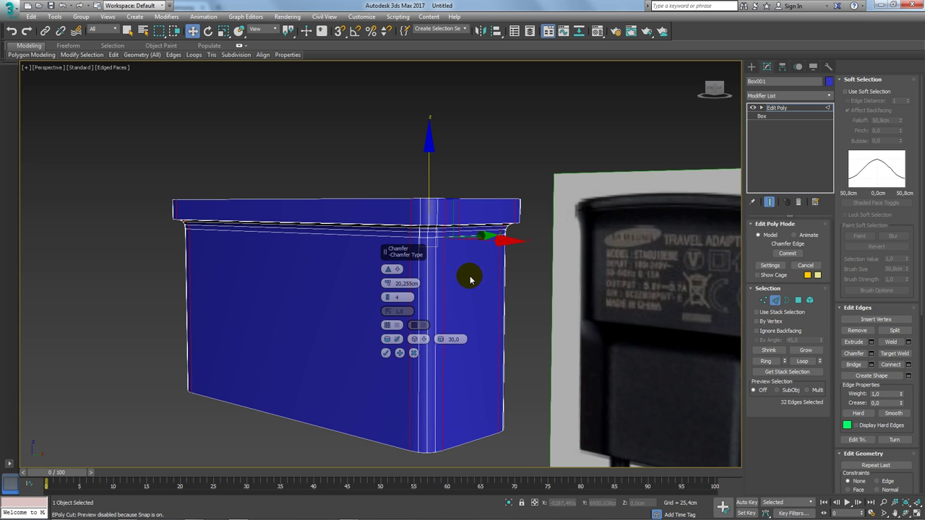
{"action": "middle_click_drag", "start_coordinate": [464, 277], "coordinate": [485, 241], "text": "alt"}
{"action": "left_click_drag", "start_coordinate": [391, 273], "coordinate": [388, 278]}
{"action": "mouse_move", "coordinate": [517, 289]}
{"action": "middle_mouse_down", "text": "alt"}
{"action": "mouse_move", "coordinate": [520, 268]}
{"action": "mouse_move", "coordinate": [507, 276]}
{"action": "middle_mouse_up", "text": "alt"}
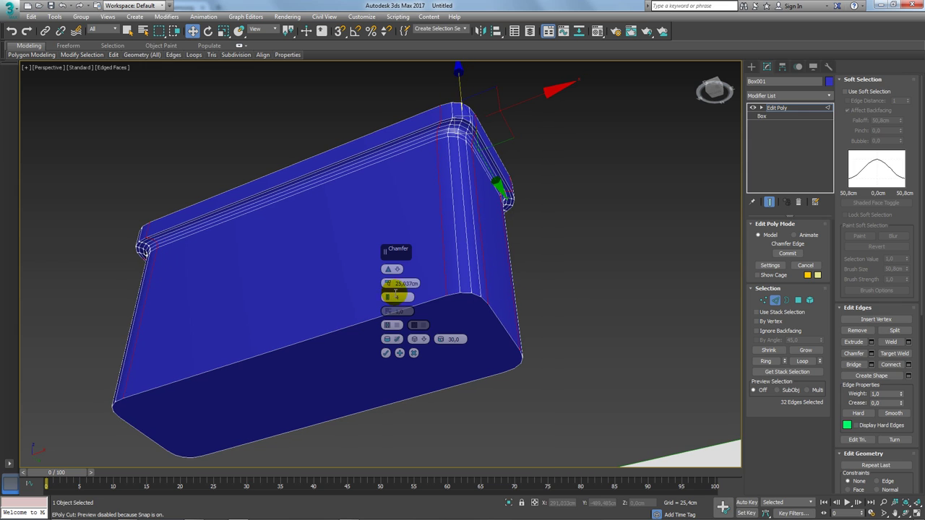
{"action": "left_click_drag", "start_coordinate": [386, 281], "coordinate": [388, 270]}
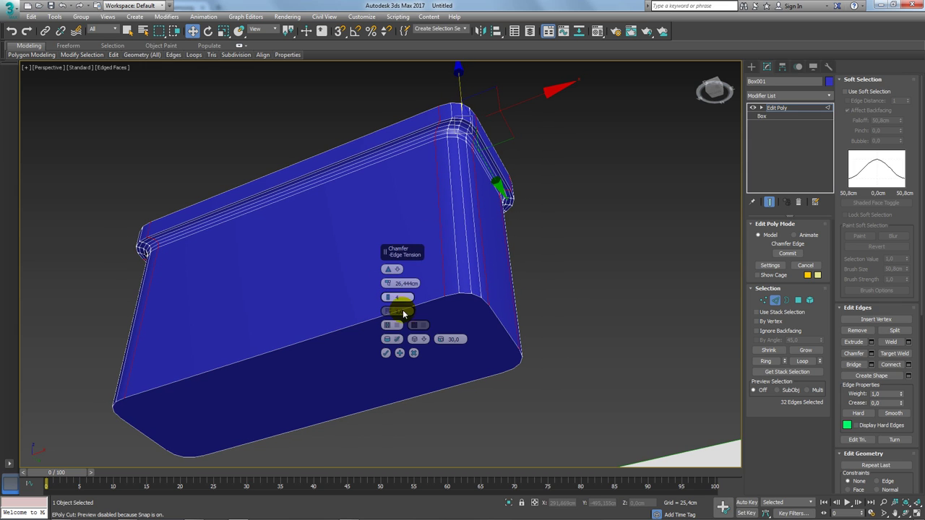
{"action": "left_click", "coordinate": [385, 354]}
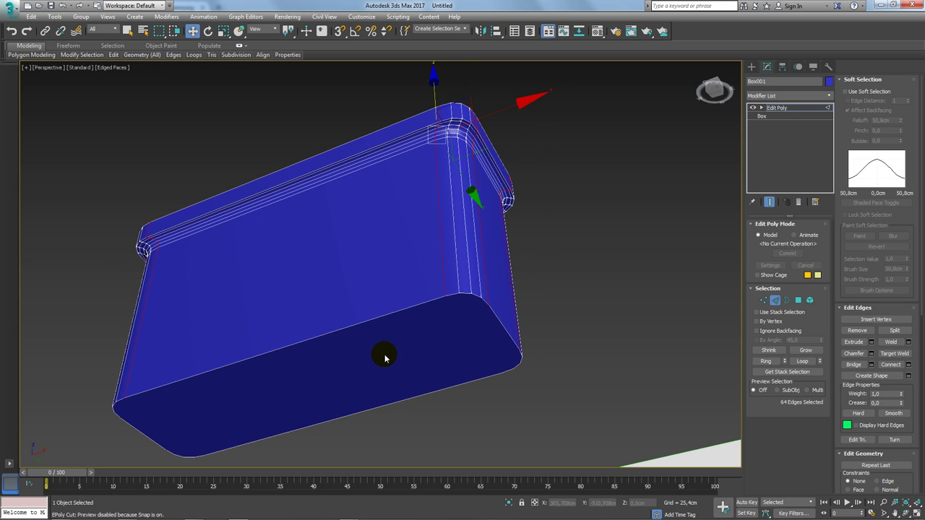
{"action": "mouse_move", "coordinate": [382, 355]}
{"action": "middle_mouse_down", "text": "alt"}
{"action": "mouse_move", "coordinate": [483, 324]}
{"action": "mouse_move", "coordinate": [438, 322]}
{"action": "middle_mouse_up", "text": "alt"}
Ring-select a broad-face edge and connect it with 2 segments and pinch -9.
{"action": "left_click", "coordinate": [429, 316]}
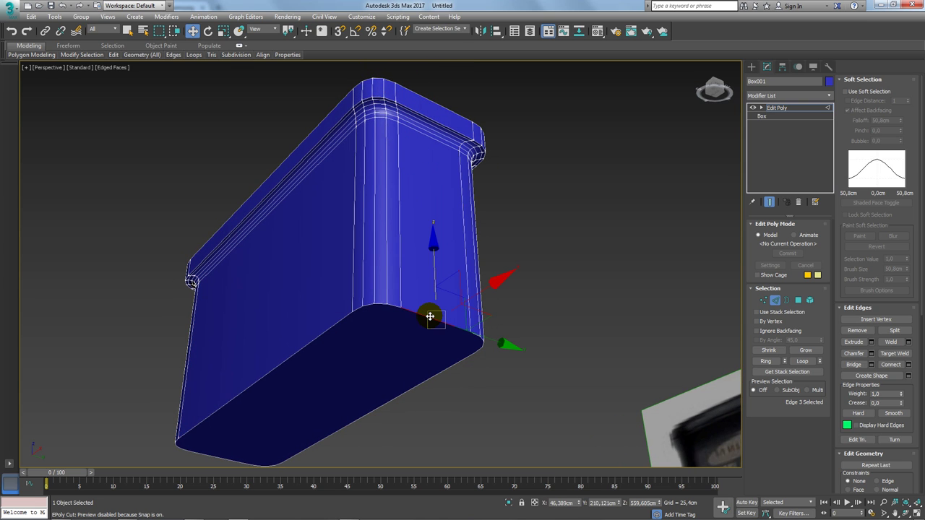
{"action": "mouse_move", "coordinate": [436, 271]}
{"action": "middle_mouse_down", "text": "alt"}
{"action": "mouse_move", "coordinate": [369, 268]}
{"action": "mouse_move", "coordinate": [398, 309]}
{"action": "middle_mouse_up", "text": "alt"}
{"action": "left_click", "coordinate": [766, 361]}
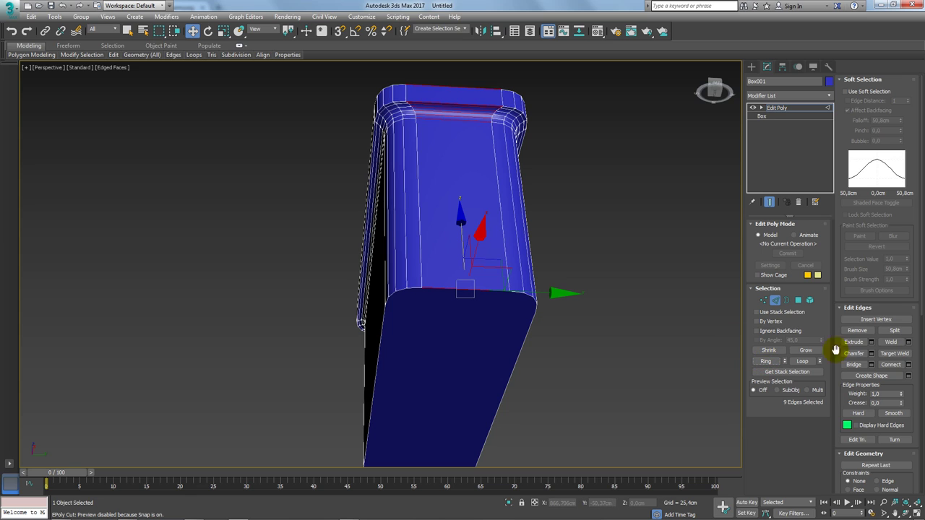
{"action": "left_click", "coordinate": [909, 365]}
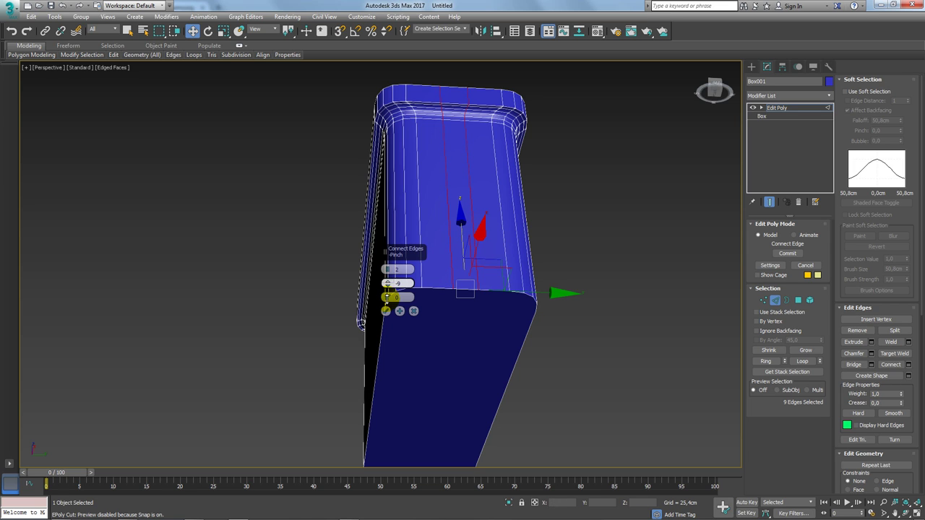
{"action": "left_click", "coordinate": [386, 312]}
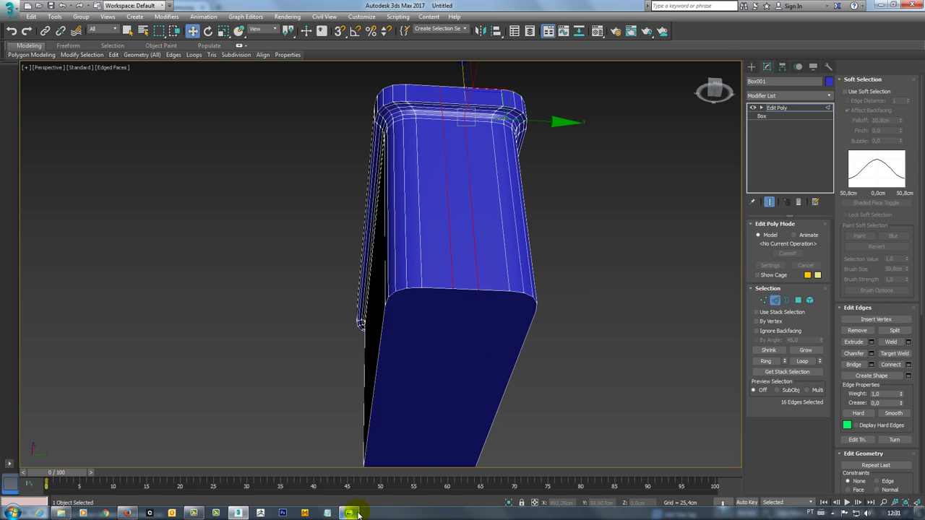
Check the reference photo, then non-uniform scale the two new loops to 86% along Y.
{"action": "left_click", "coordinate": [348, 513]}
{"action": "scroll", "coordinate": [592, 312], "scroll_direction": "down", "scroll_amount": 2}
{"action": "scroll", "coordinate": [642, 255], "scroll_direction": "up", "scroll_amount": 1}
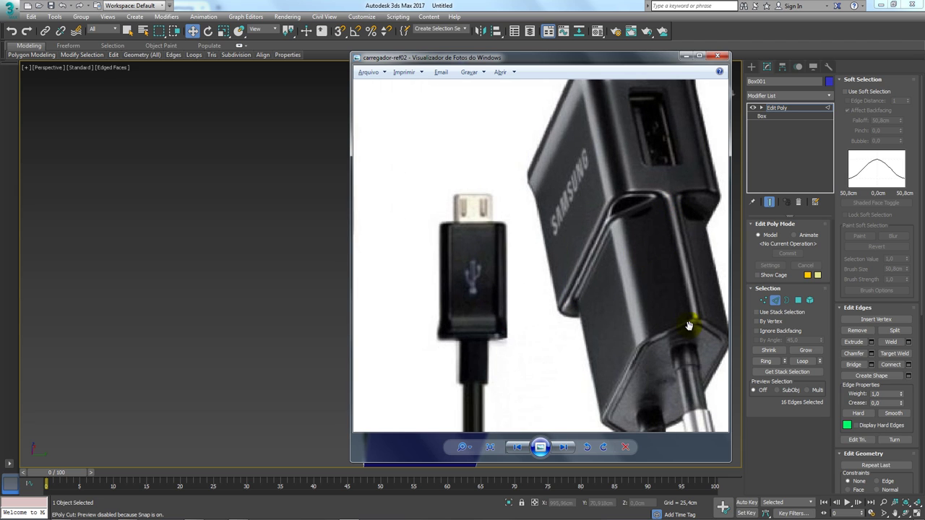
{"action": "key", "text": "alt+Tab"}
{"action": "key", "text": "e"}
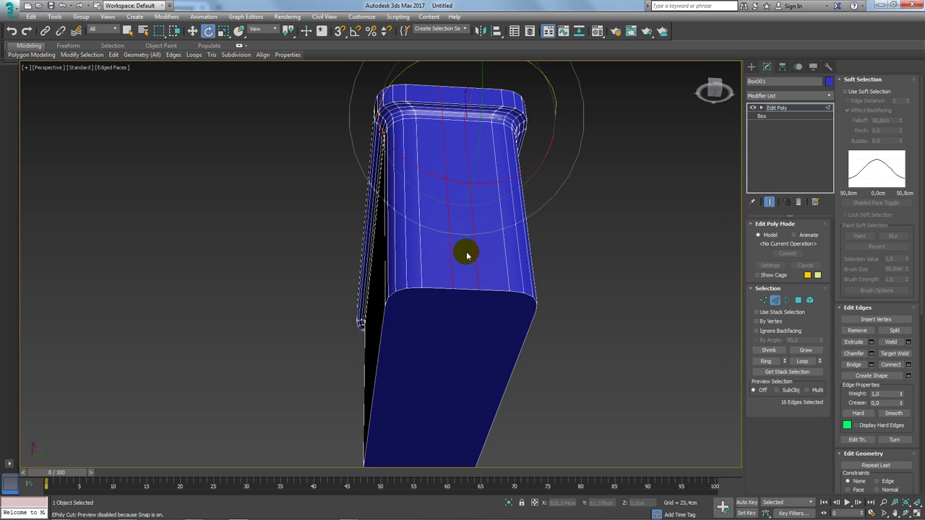
{"action": "key", "text": "r"}
{"action": "left_click_drag", "start_coordinate": [289, 32], "coordinate": [289, 64]}
{"action": "left_click_drag", "start_coordinate": [340, 110], "coordinate": [349, 109]}
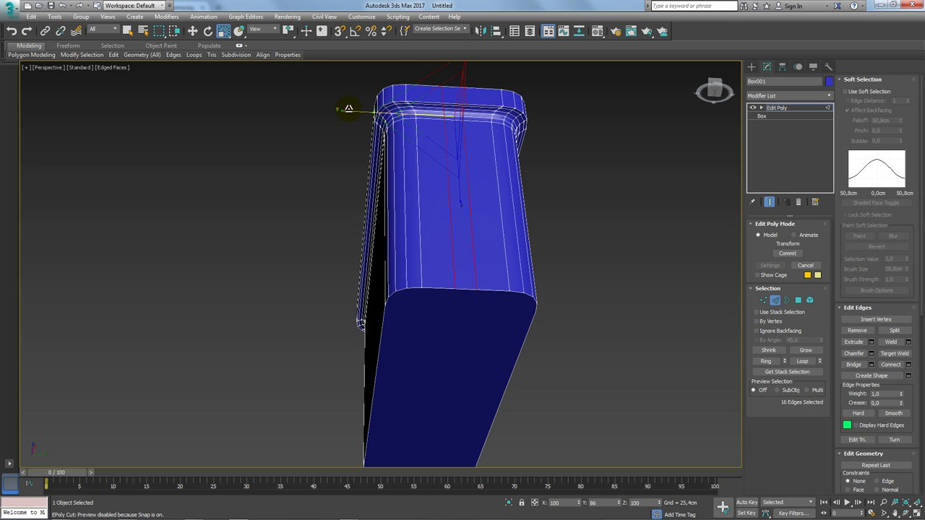
{"action": "mouse_move", "coordinate": [351, 107]}
{"action": "middle_mouse_down", "text": "alt"}
{"action": "mouse_move", "coordinate": [567, 258]}
{"action": "mouse_move", "coordinate": [547, 258]}
{"action": "mouse_move", "coordinate": [737, 313]}
{"action": "middle_mouse_up", "text": "alt"}
Select the open border around the bottom face and inset it with new faces.
{"action": "left_click", "coordinate": [798, 300]}
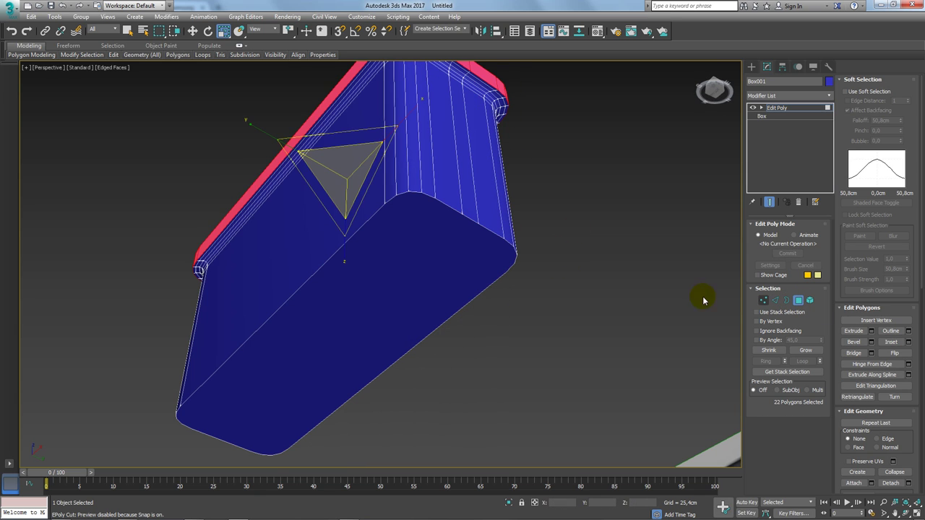
{"action": "left_click", "coordinate": [429, 265]}
{"action": "left_click", "coordinate": [785, 300]}
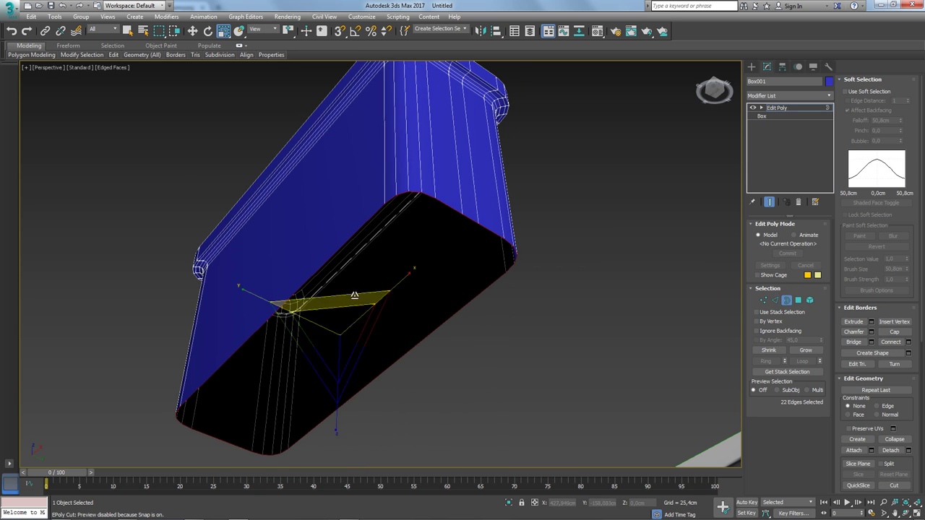
{"action": "left_click_drag", "start_coordinate": [337, 294], "coordinate": [344, 299], "text": "shift"}
{"action": "middle_click_drag", "start_coordinate": [447, 311], "coordinate": [554, 273], "text": "alt"}
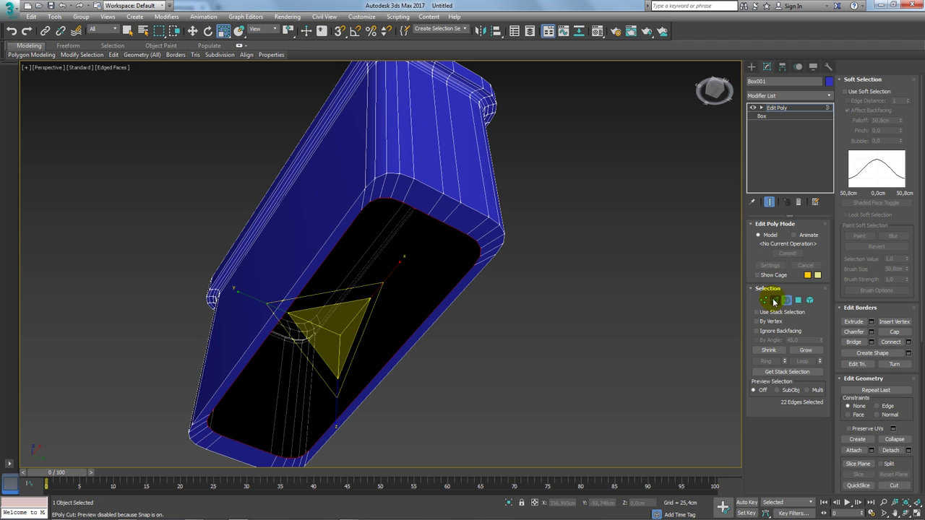
Target-weld a bottom-opening vertex onto its neighbouring vertex.
{"action": "left_click", "coordinate": [775, 299]}
{"action": "scroll", "coordinate": [425, 286], "scroll_direction": "up", "scroll_amount": 2}
{"action": "key", "text": "1"}
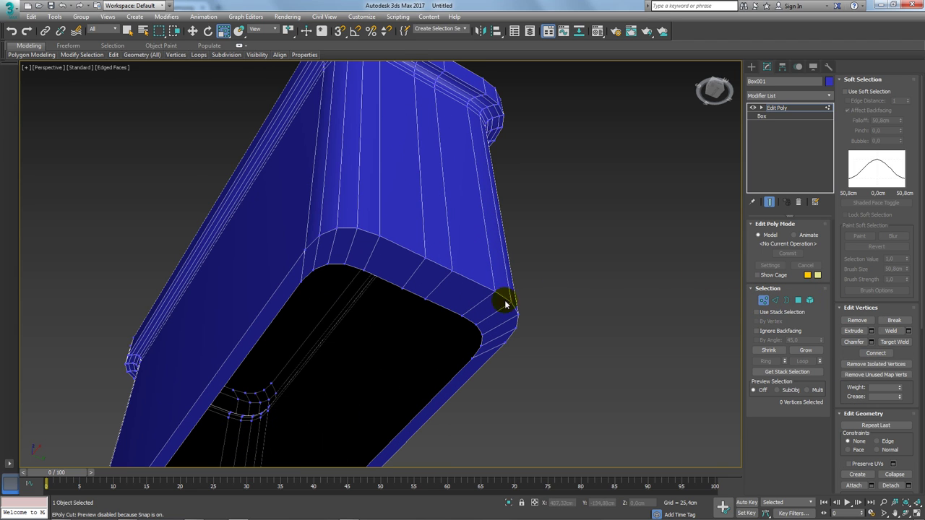
{"action": "left_click", "coordinate": [894, 342]}
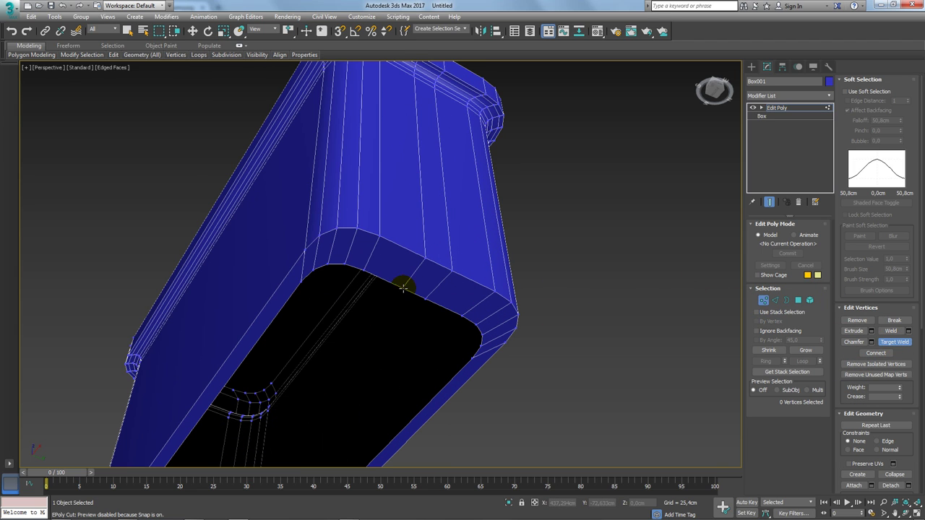
{"action": "left_click", "coordinate": [420, 267]}
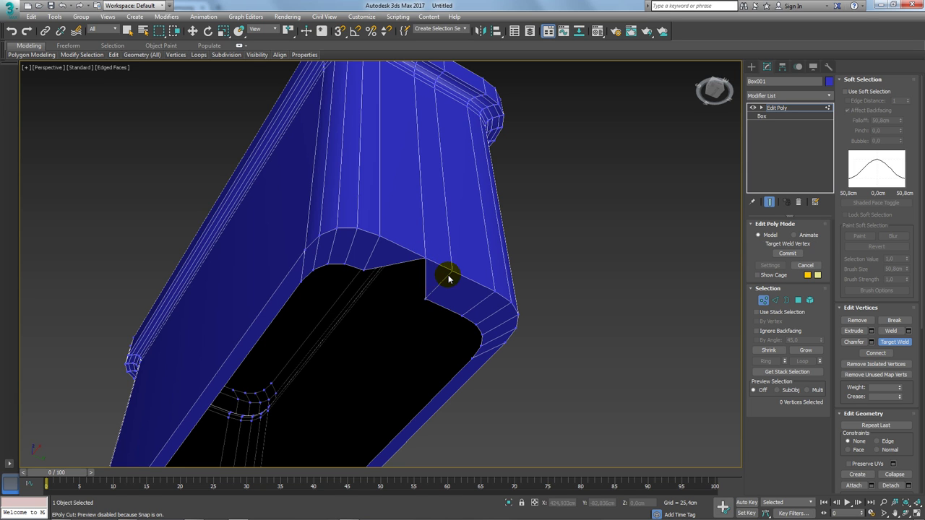
{"action": "left_click", "coordinate": [427, 257]}
{"action": "mouse_move", "coordinate": [427, 257]}
{"action": "middle_mouse_down", "text": "alt"}
{"action": "mouse_move", "coordinate": [495, 195]}
{"action": "mouse_move", "coordinate": [465, 209]}
{"action": "middle_mouse_up", "text": "alt"}
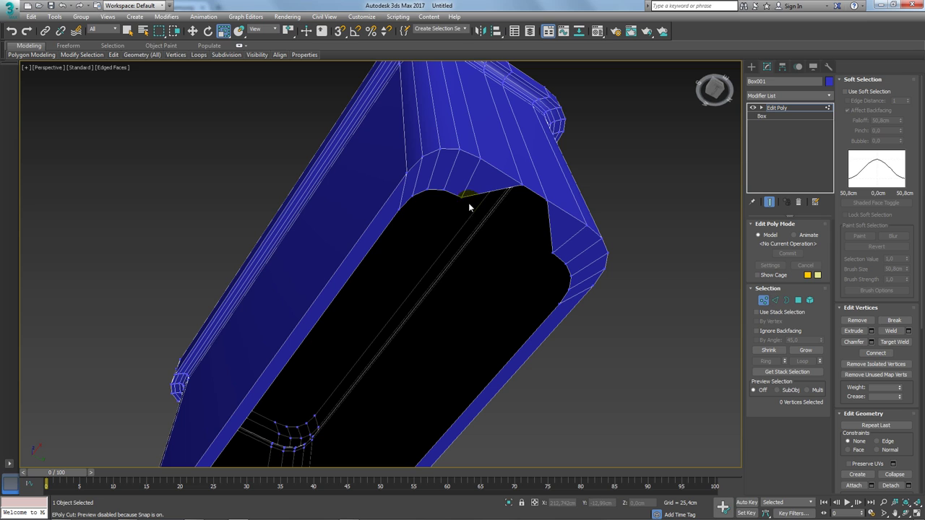
Move the notch-end vertices into place and scale them apart to widen the notch.
{"action": "left_click", "coordinate": [468, 204]}
{"action": "mouse_move", "coordinate": [450, 187]}
{"action": "left_mouse_down"}
{"action": "mouse_move", "coordinate": [414, 193]}
{"action": "mouse_move", "coordinate": [439, 161]}
{"action": "left_mouse_up"}
{"action": "key", "text": "w"}
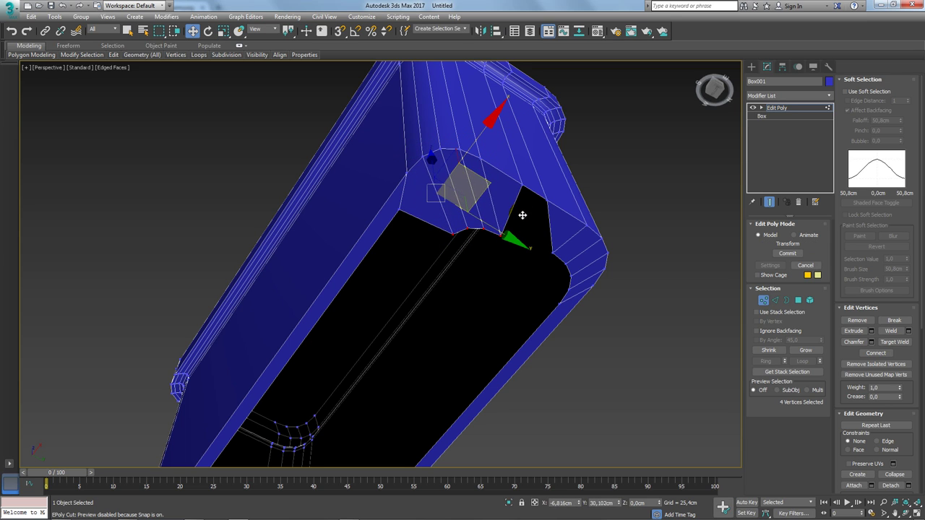
{"action": "left_click_drag", "start_coordinate": [518, 212], "coordinate": [516, 217]}
{"action": "middle_click_drag", "start_coordinate": [515, 217], "coordinate": [509, 209], "text": "alt"}
{"action": "key", "text": "e"}
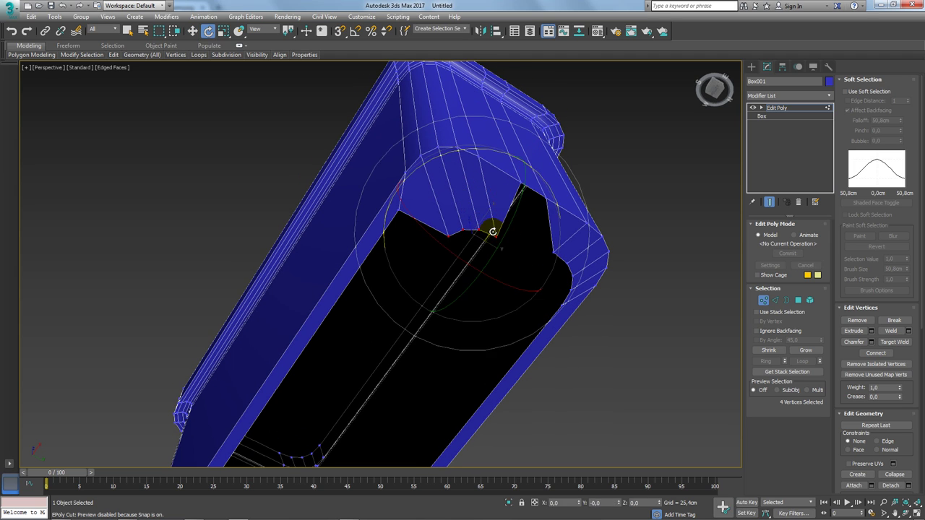
{"action": "key", "text": "r"}
{"action": "left_click_drag", "start_coordinate": [470, 217], "coordinate": [472, 180]}
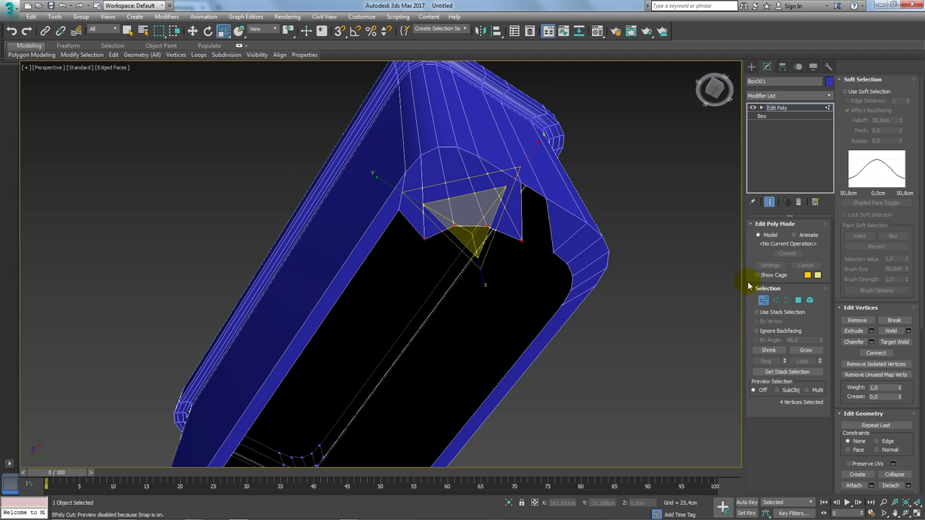
Cut a new edge across the notch starting from the notch vertex.
{"action": "right_click", "coordinate": [516, 181]}
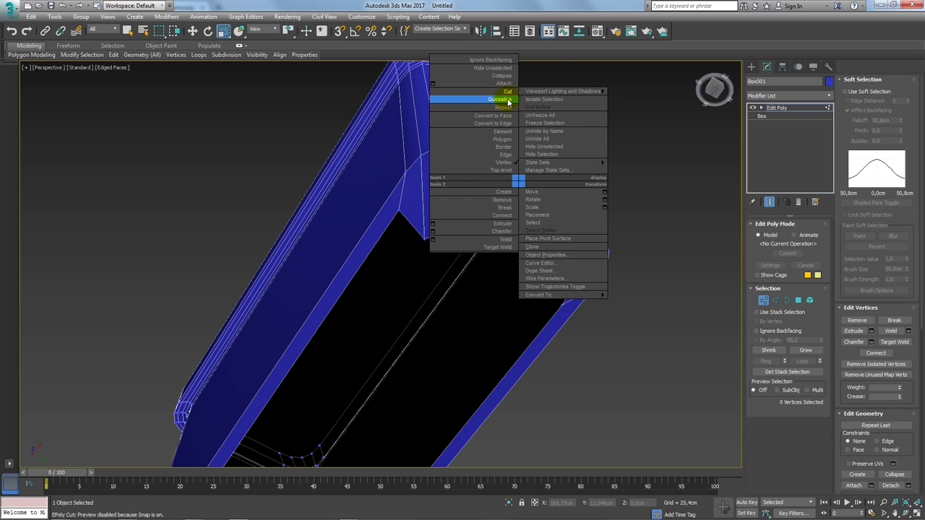
{"action": "left_click", "coordinate": [506, 95]}
{"action": "left_click", "coordinate": [522, 181]}
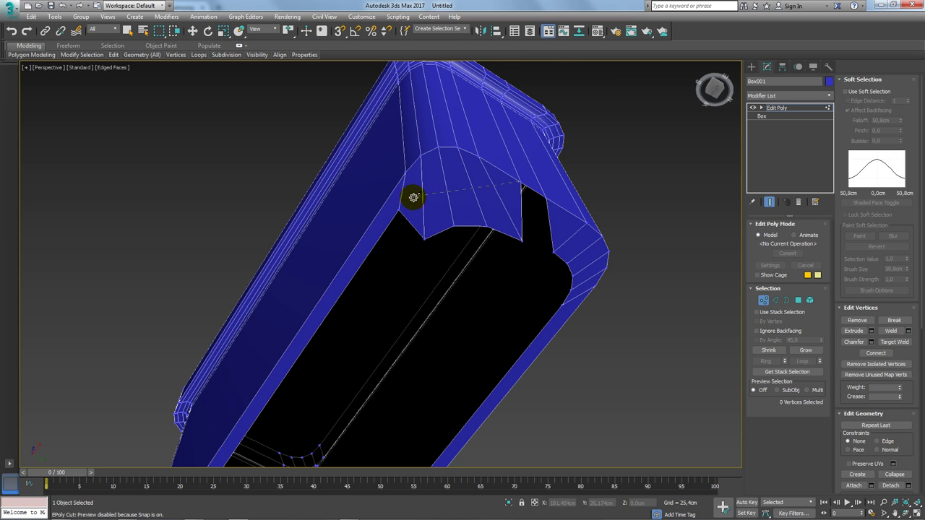
{"action": "right_click", "coordinate": [703, 285]}
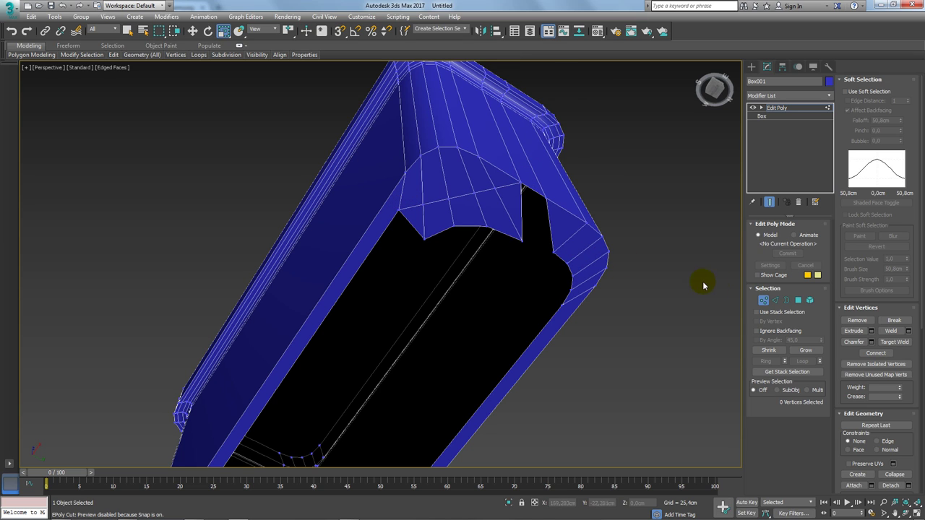
Scale the notch corner vertices again, then view the model upright from several sides.
{"action": "left_click", "coordinate": [520, 237]}
{"action": "left_click_drag", "start_coordinate": [516, 232], "coordinate": [447, 228]}
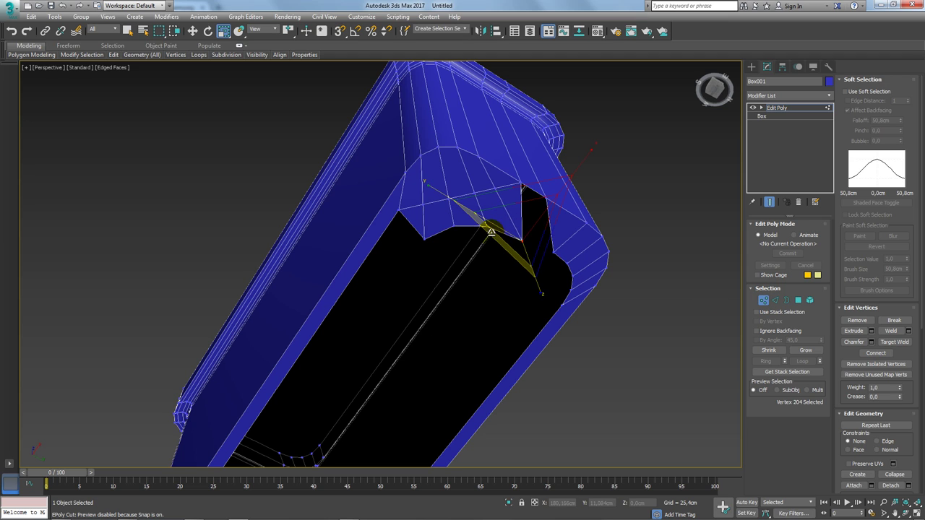
{"action": "left_click", "coordinate": [425, 236], "text": "ctrl"}
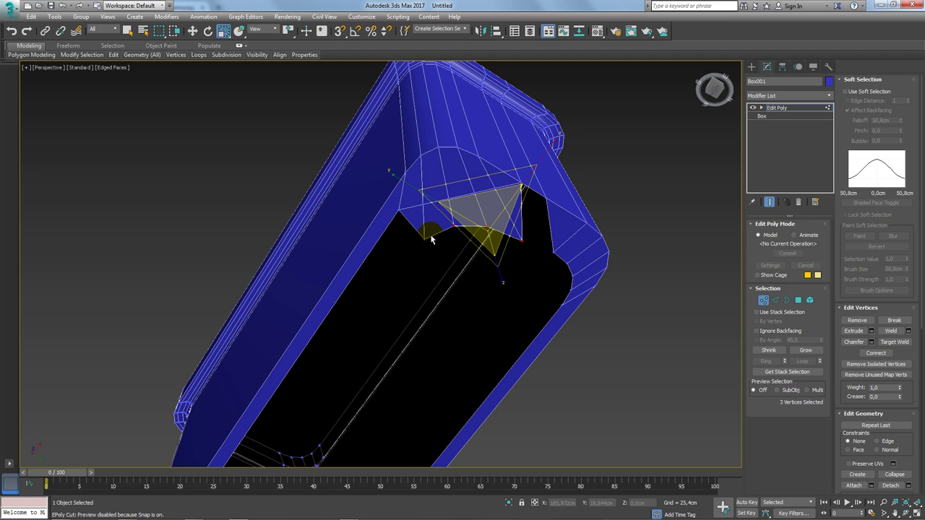
{"action": "left_click", "coordinate": [522, 237], "text": "ctrl"}
{"action": "left_click", "coordinate": [523, 236]}
{"action": "mouse_move", "coordinate": [528, 239]}
{"action": "middle_mouse_down", "text": "alt"}
{"action": "mouse_move", "coordinate": [506, 252]}
{"action": "mouse_move", "coordinate": [495, 281]}
{"action": "mouse_move", "coordinate": [519, 282]}
{"action": "mouse_move", "coordinate": [514, 296]}
{"action": "middle_mouse_up", "text": "alt"}
{"action": "scroll", "coordinate": [485, 288], "scroll_direction": "up", "scroll_amount": 3}
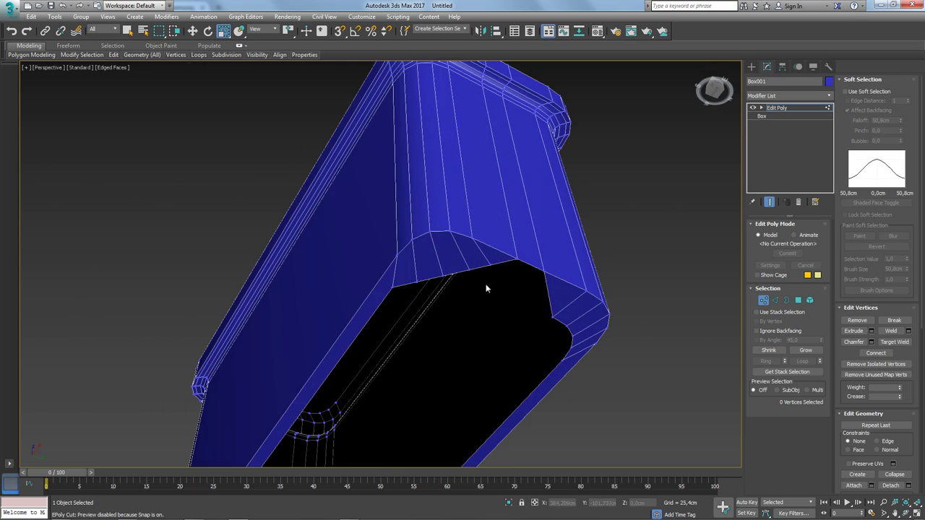
{"action": "mouse_move", "coordinate": [490, 252]}
{"action": "middle_mouse_down", "text": "alt"}
{"action": "mouse_move", "coordinate": [549, 294]}
{"action": "mouse_move", "coordinate": [576, 359]}
{"action": "mouse_move", "coordinate": [550, 258]}
{"action": "middle_mouse_up", "text": "alt"}
{"action": "mouse_move", "coordinate": [536, 162]}
{"action": "middle_mouse_down", "text": "alt"}
{"action": "mouse_move", "coordinate": [505, 233]}
{"action": "mouse_move", "coordinate": [383, 215]}
{"action": "mouse_move", "coordinate": [452, 260]}
{"action": "mouse_move", "coordinate": [274, 294]}
{"action": "middle_mouse_up", "text": "alt"}
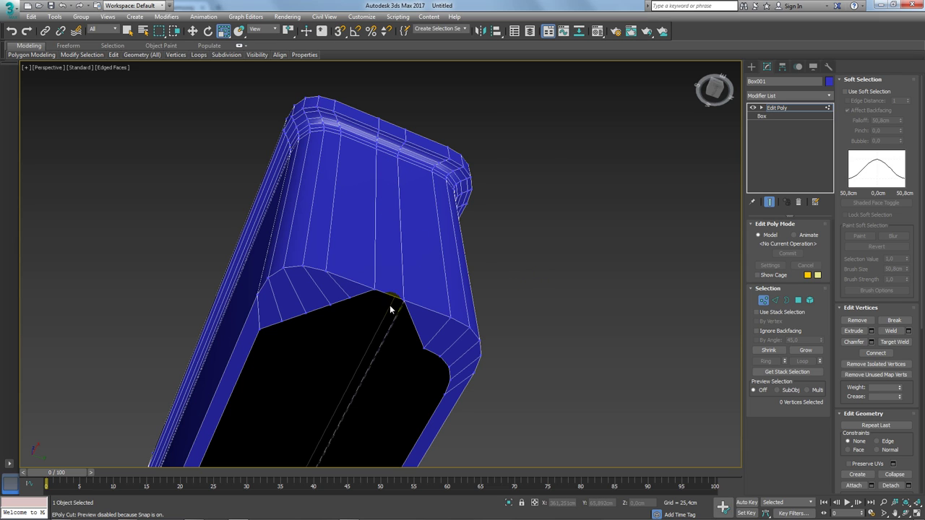
Ring-select an edge near the top rim and connect it with 2 segments.
{"action": "left_click", "coordinate": [774, 301]}
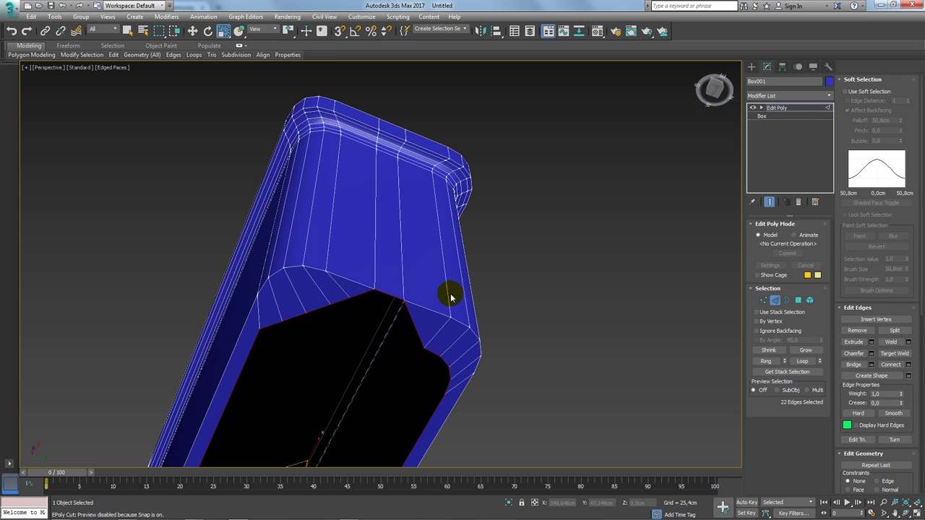
{"action": "left_click", "coordinate": [392, 296]}
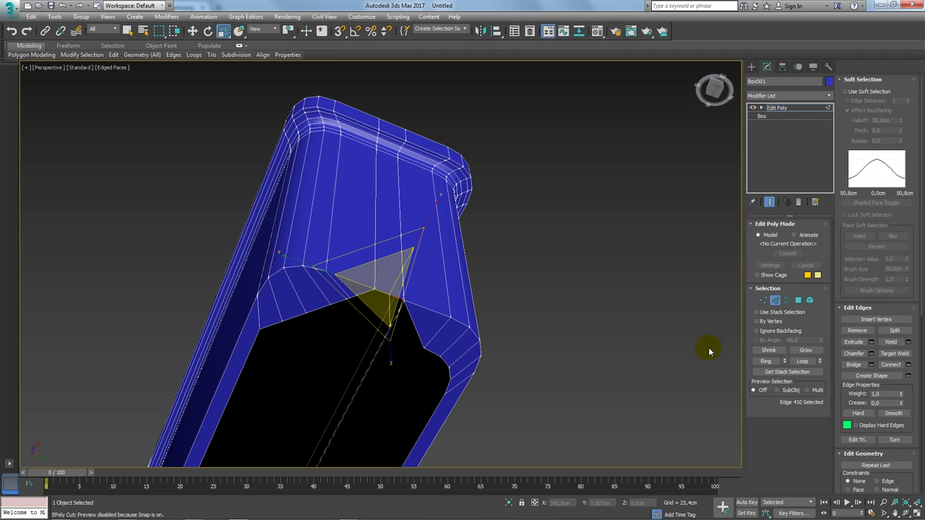
{"action": "left_click", "coordinate": [767, 362]}
{"action": "left_click", "coordinate": [908, 364]}
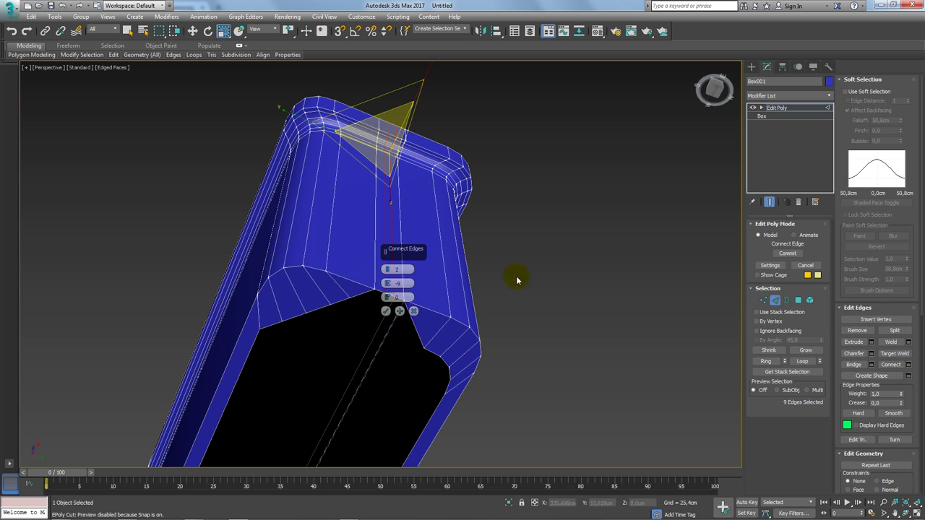
{"action": "left_click", "coordinate": [385, 311]}
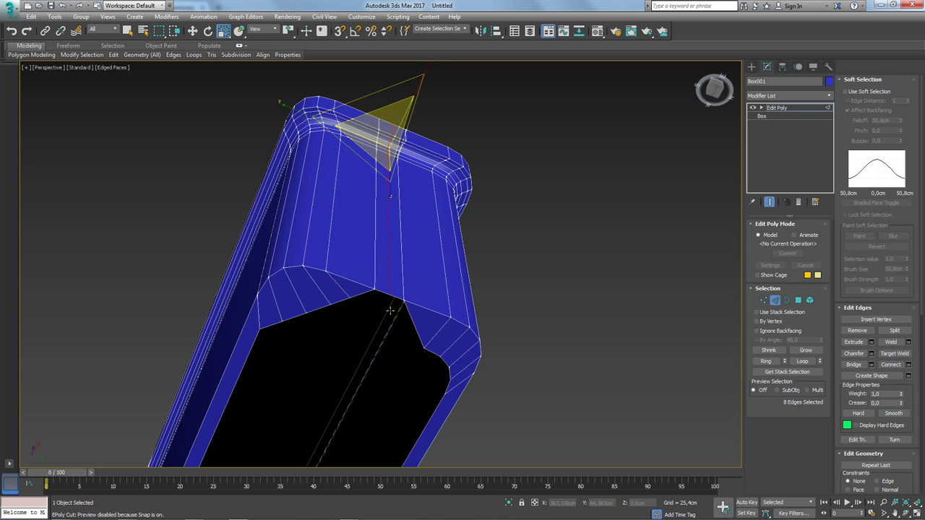
{"action": "mouse_move", "coordinate": [391, 309]}
{"action": "middle_mouse_down", "text": "alt"}
{"action": "mouse_move", "coordinate": [462, 279]}
{"action": "mouse_move", "coordinate": [472, 306]}
{"action": "mouse_move", "coordinate": [424, 326]}
{"action": "mouse_move", "coordinate": [468, 310]}
{"action": "mouse_move", "coordinate": [530, 250]}
{"action": "mouse_move", "coordinate": [639, 239]}
{"action": "middle_mouse_up", "text": "alt"}
Select the open border at the bottom of the body in Border mode.
{"action": "left_click", "coordinate": [774, 300]}
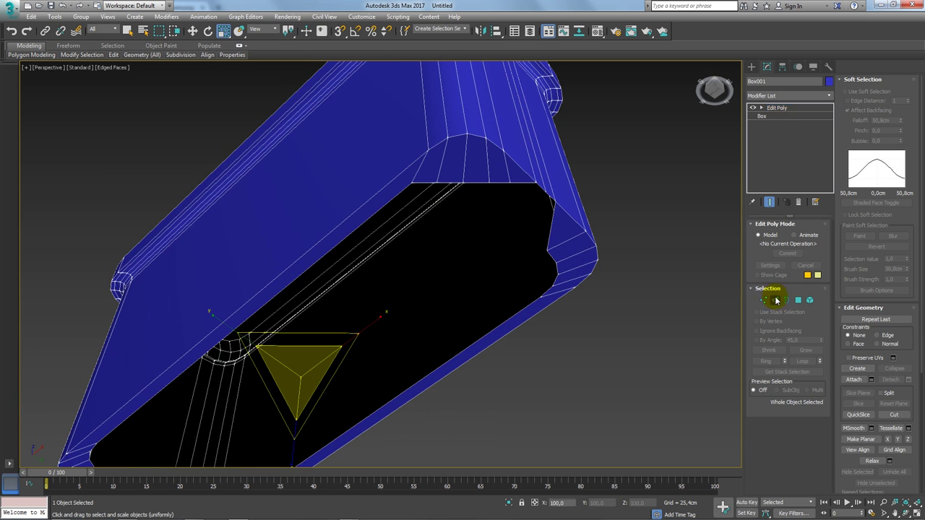
{"action": "left_click", "coordinate": [786, 300]}
{"action": "scroll", "coordinate": [530, 185], "scroll_direction": "down", "scroll_amount": 3}
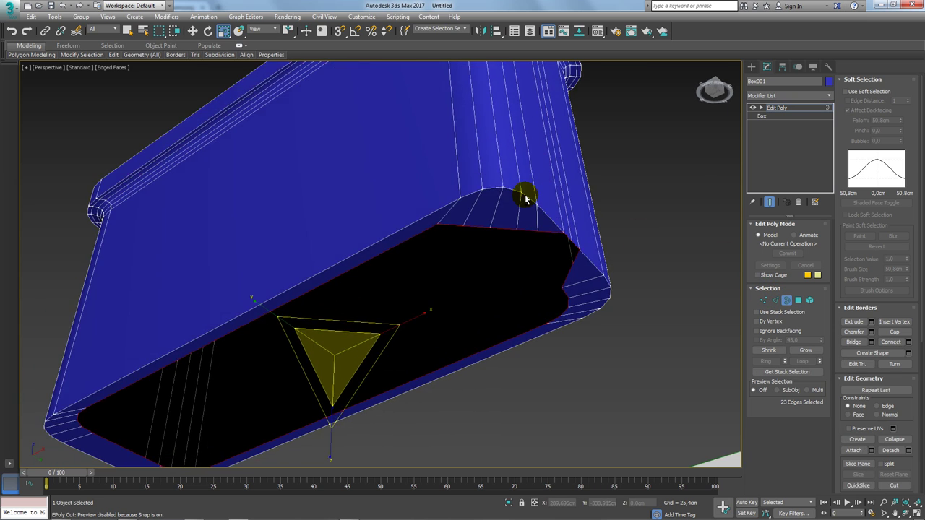
{"action": "scroll", "coordinate": [528, 193], "scroll_direction": "down", "scroll_amount": 4}
Shift-drag the bottom border down along Z and match its length to the reference in Front view.
{"action": "key", "text": "w"}
{"action": "left_click_drag", "start_coordinate": [425, 221], "coordinate": [435, 295], "text": "shift"}
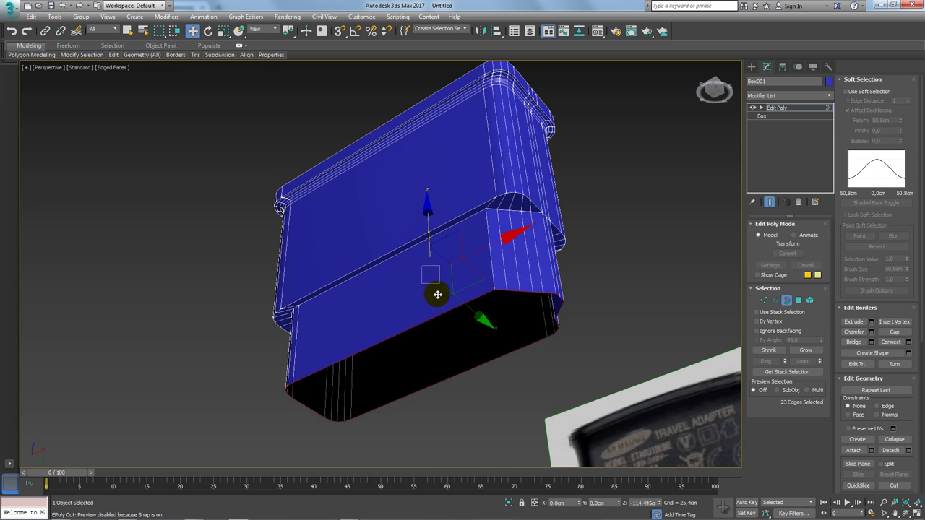
{"action": "middle_click_drag", "start_coordinate": [489, 256], "coordinate": [515, 275], "text": "alt"}
{"action": "key", "text": "f"}
{"action": "scroll", "coordinate": [495, 274], "scroll_direction": "down", "scroll_amount": 2}
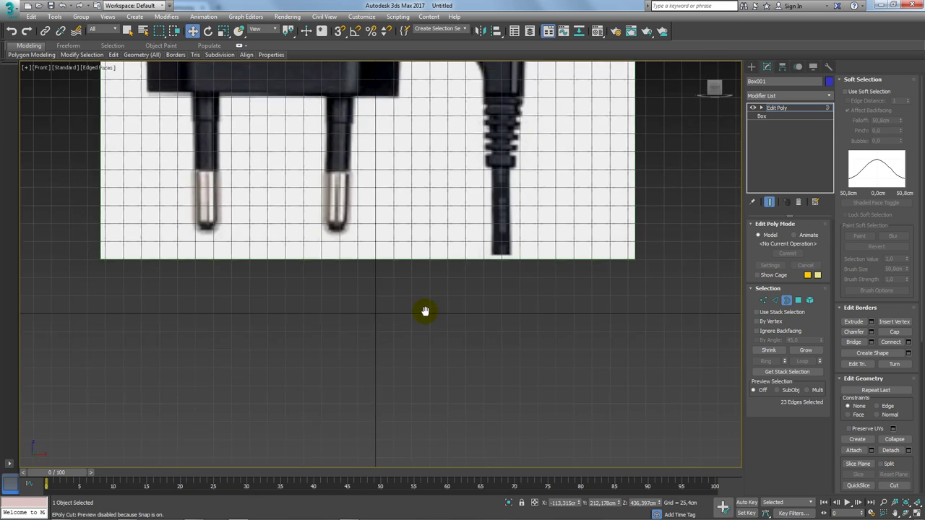
{"action": "scroll", "coordinate": [423, 312], "scroll_direction": "down", "scroll_amount": 5}
{"action": "scroll", "coordinate": [339, 266], "scroll_direction": "up", "scroll_amount": 6}
{"action": "scroll", "coordinate": [289, 268], "scroll_direction": "down", "scroll_amount": 2}
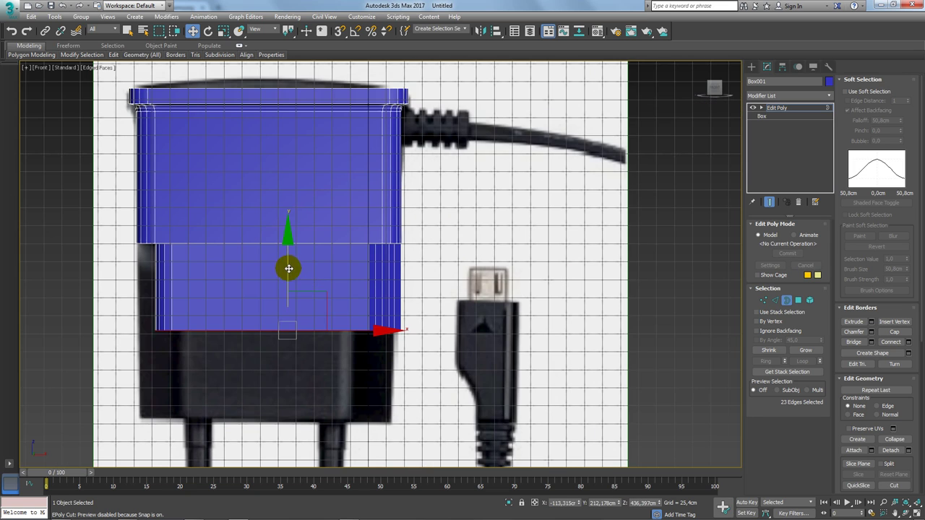
{"action": "left_click_drag", "start_coordinate": [289, 268], "coordinate": [293, 352], "text": "shift"}
{"action": "mouse_move", "coordinate": [221, 196]}
{"action": "middle_mouse_down", "text": "alt"}
{"action": "mouse_move", "coordinate": [479, 242]}
{"action": "mouse_move", "coordinate": [444, 229]}
{"action": "mouse_move", "coordinate": [454, 248]}
{"action": "middle_mouse_up", "text": "alt"}
{"action": "middle_click_drag", "start_coordinate": [589, 278], "coordinate": [568, 198]}
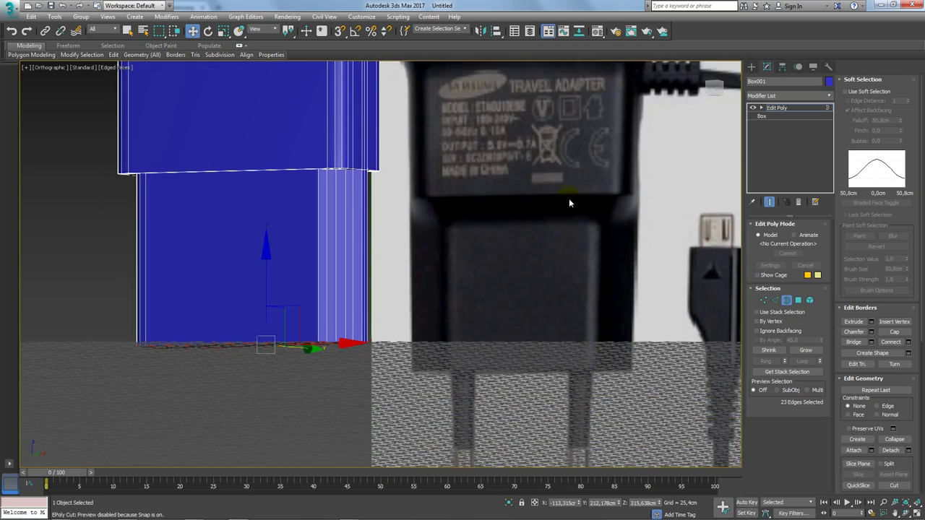
{"action": "mouse_move", "coordinate": [458, 193]}
{"action": "middle_mouse_down", "text": "alt"}
{"action": "mouse_move", "coordinate": [502, 224]}
{"action": "mouse_move", "coordinate": [483, 230]}
{"action": "mouse_move", "coordinate": [435, 214]}
{"action": "mouse_move", "coordinate": [520, 270]}
{"action": "middle_mouse_up", "text": "alt"}
In see-through mode, select the middle vertex row and lower the step line slightly.
{"action": "key", "text": "alt+x"}
{"action": "left_click", "coordinate": [764, 300]}
{"action": "left_click_drag", "start_coordinate": [534, 189], "coordinate": [181, 248]}
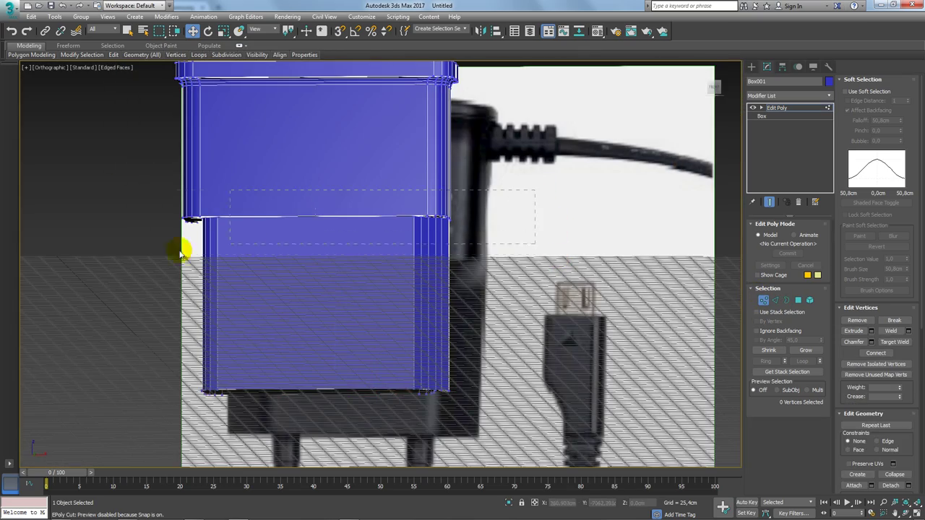
{"action": "left_click_drag", "start_coordinate": [330, 155], "coordinate": [324, 171]}
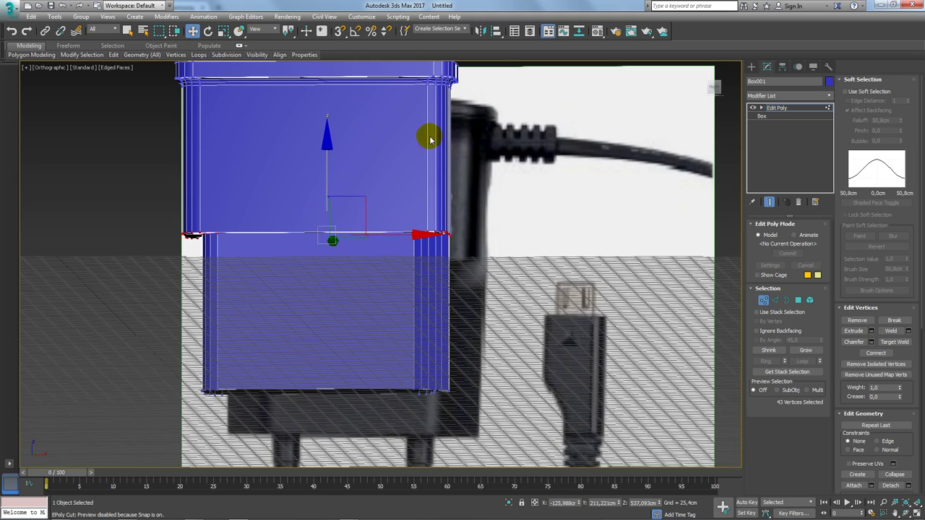
{"action": "mouse_move", "coordinate": [427, 136]}
{"action": "middle_mouse_down", "text": "alt"}
{"action": "mouse_move", "coordinate": [479, 169]}
{"action": "mouse_move", "coordinate": [450, 151]}
{"action": "middle_mouse_up", "text": "alt"}
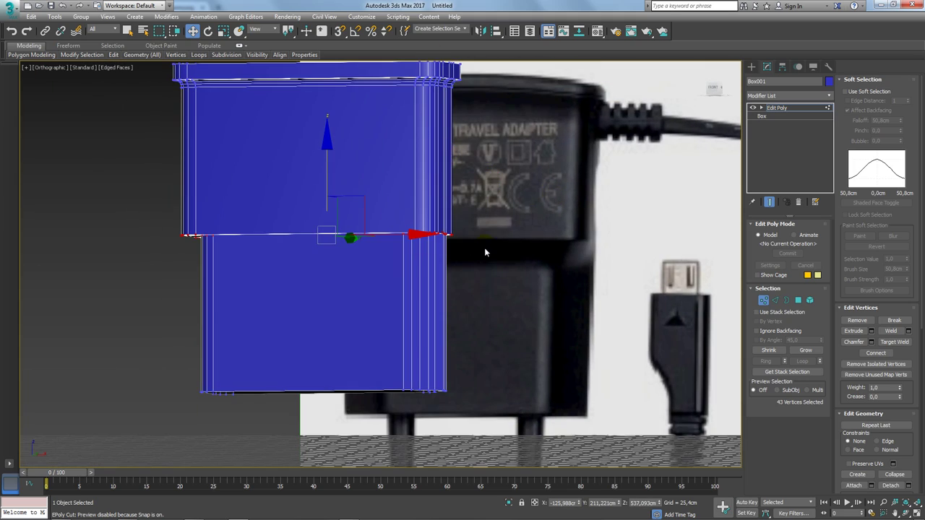
{"action": "middle_click_drag", "start_coordinate": [484, 252], "coordinate": [468, 223], "text": "alt"}
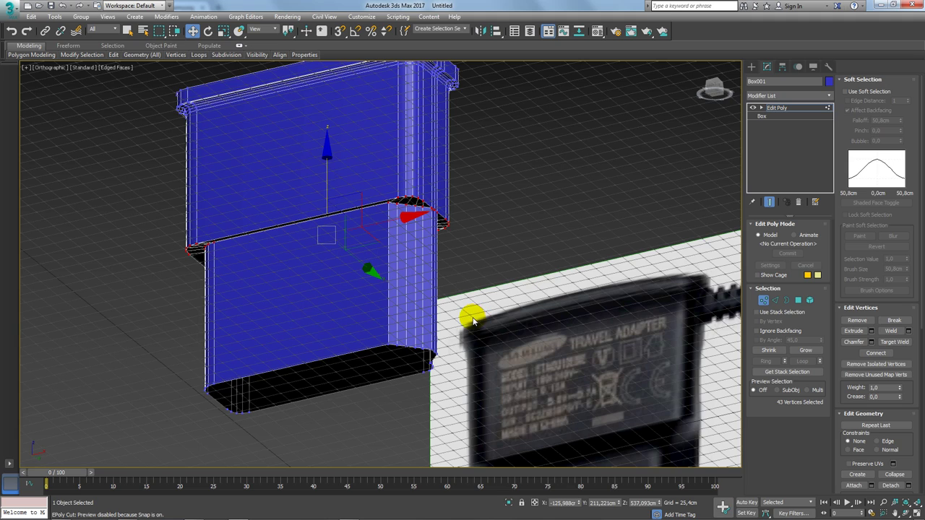
{"action": "mouse_move", "coordinate": [473, 321]}
{"action": "middle_mouse_down", "text": "alt"}
{"action": "mouse_move", "coordinate": [433, 295]}
{"action": "mouse_move", "coordinate": [398, 248]}
{"action": "middle_mouse_up", "text": "alt"}
{"action": "scroll", "coordinate": [454, 209], "scroll_direction": "up", "scroll_amount": 3}
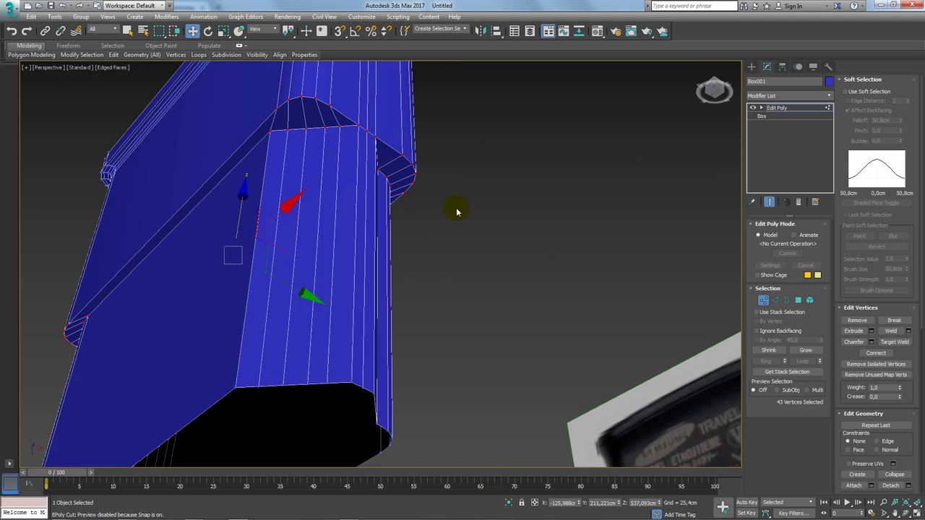
{"action": "mouse_move", "coordinate": [454, 208]}
{"action": "middle_mouse_down"}
{"action": "mouse_move", "coordinate": [544, 198]}
{"action": "mouse_move", "coordinate": [528, 241]}
{"action": "mouse_move", "coordinate": [615, 260]}
{"action": "mouse_move", "coordinate": [597, 262]}
{"action": "mouse_move", "coordinate": [597, 271]}
{"action": "mouse_move", "coordinate": [525, 274]}
{"action": "mouse_move", "coordinate": [792, 130]}
{"action": "middle_mouse_up"}
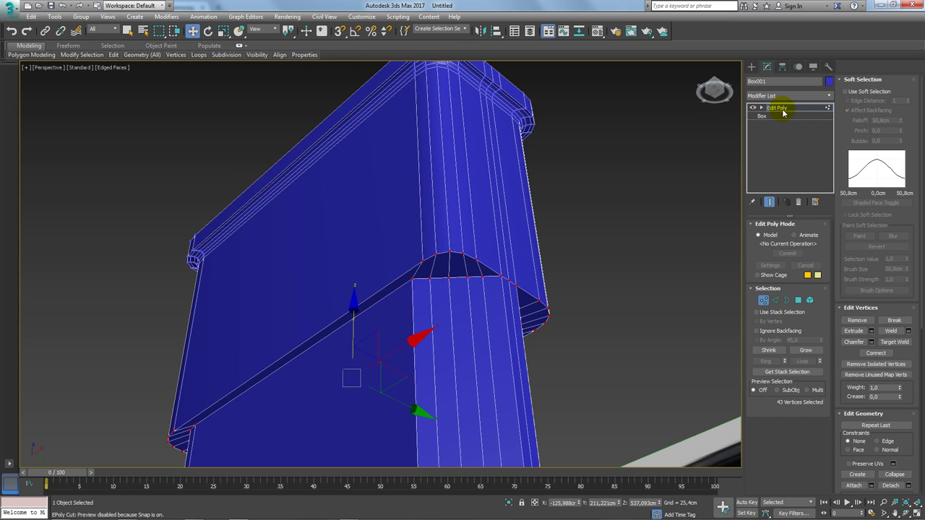
Add TurboSmooth with 2 iterations and isoline display, then disable it above Edit Poly.
{"action": "left_click", "coordinate": [783, 110]}
{"action": "left_click", "coordinate": [828, 95]}
{"action": "mouse_move", "coordinate": [828, 113]}
{"action": "left_mouse_down"}
{"action": "mouse_move", "coordinate": [846, 295]}
{"action": "mouse_move", "coordinate": [814, 448]}
{"action": "left_mouse_up"}
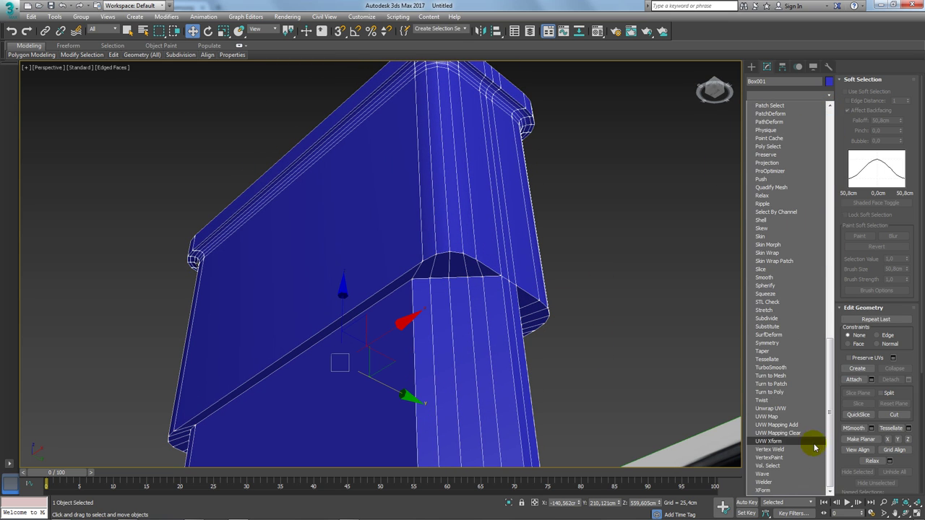
{"action": "left_click", "coordinate": [793, 367]}
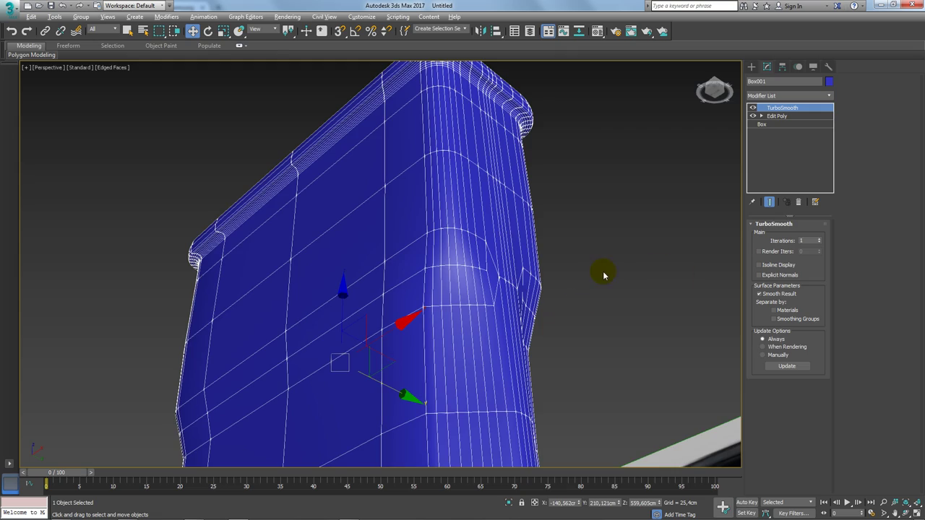
{"action": "mouse_move", "coordinate": [604, 275]}
{"action": "middle_mouse_down", "text": "alt"}
{"action": "mouse_move", "coordinate": [642, 330]}
{"action": "mouse_move", "coordinate": [617, 289]}
{"action": "mouse_move", "coordinate": [854, 257]}
{"action": "middle_mouse_up", "text": "alt"}
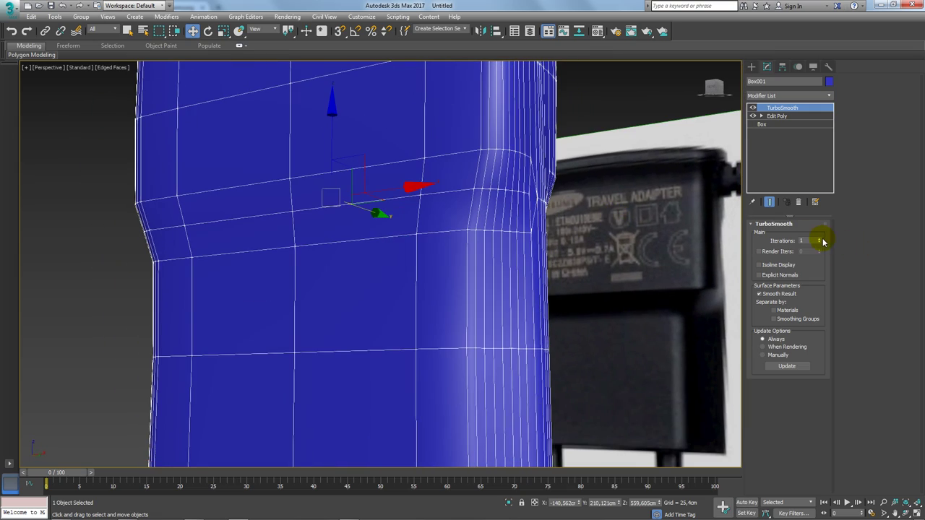
{"action": "left_click", "coordinate": [821, 239]}
{"action": "left_click", "coordinate": [760, 265]}
{"action": "mouse_move", "coordinate": [620, 240]}
{"action": "middle_mouse_down", "text": "alt"}
{"action": "mouse_move", "coordinate": [588, 252]}
{"action": "mouse_move", "coordinate": [596, 220]}
{"action": "middle_mouse_up", "text": "alt"}
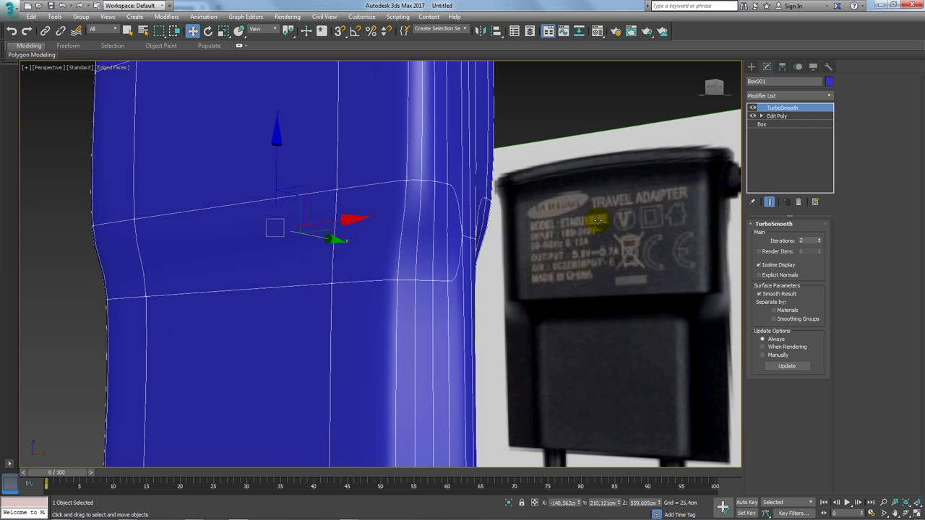
{"action": "left_click", "coordinate": [776, 117]}
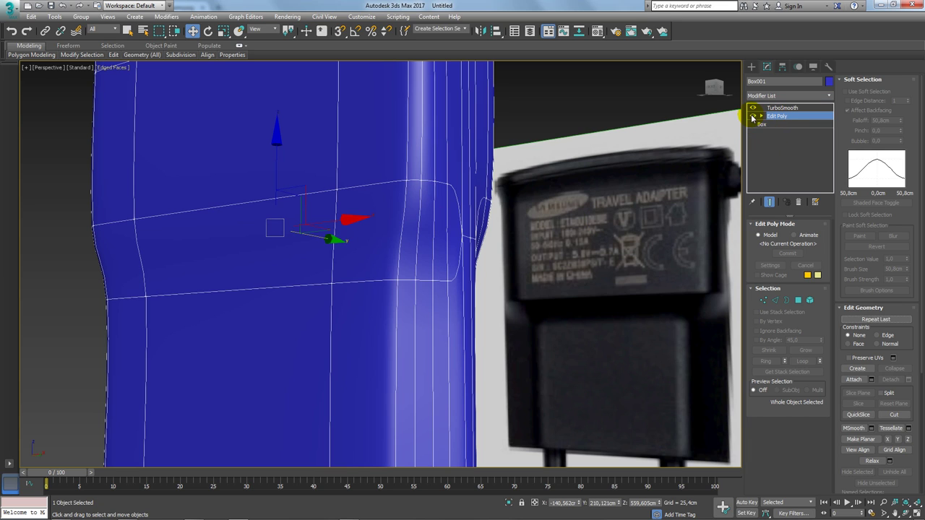
{"action": "left_click", "coordinate": [753, 108]}
Ring and connect a vertical edge to add a loop, sliding it down near the groove.
{"action": "left_click", "coordinate": [775, 300]}
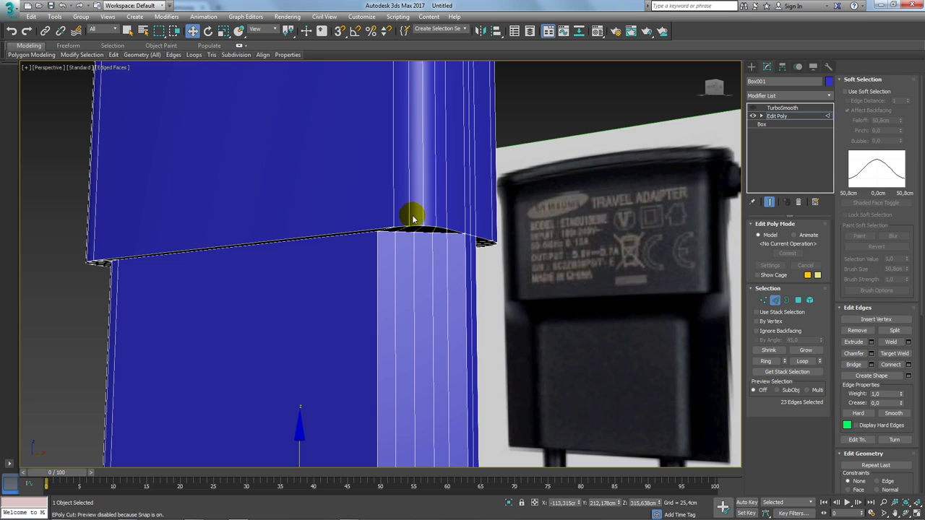
{"action": "left_click", "coordinate": [422, 215]}
{"action": "middle_click_drag", "start_coordinate": [671, 297], "coordinate": [690, 322]}
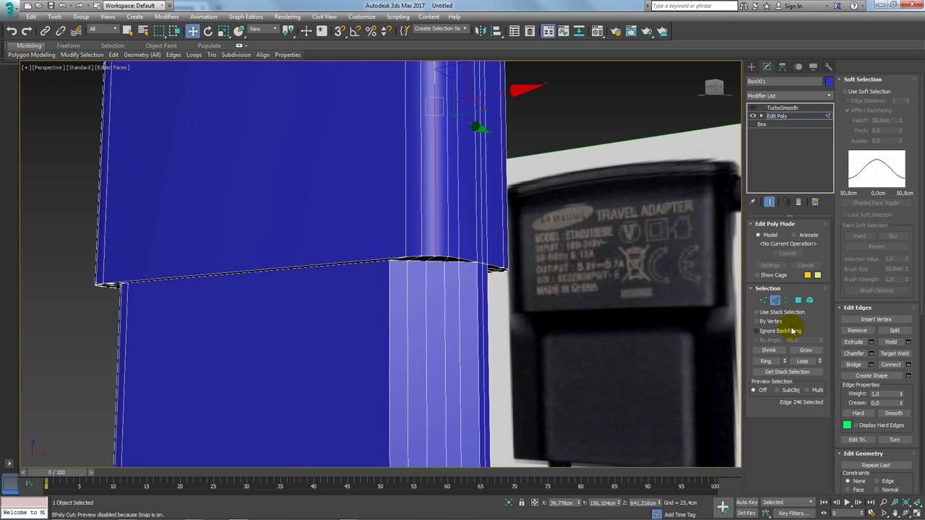
{"action": "left_click", "coordinate": [769, 363]}
{"action": "left_click", "coordinate": [891, 364]}
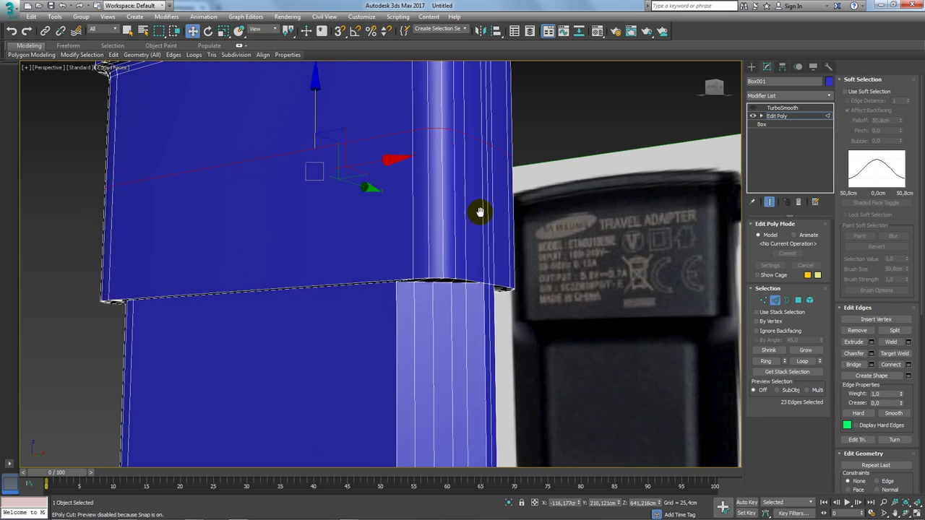
{"action": "middle_click_drag", "start_coordinate": [479, 212], "coordinate": [314, 136]}
{"action": "mouse_move", "coordinate": [323, 128]}
{"action": "left_mouse_down"}
{"action": "mouse_move", "coordinate": [330, 244]}
{"action": "mouse_move", "coordinate": [352, 251]}
{"action": "left_mouse_up"}
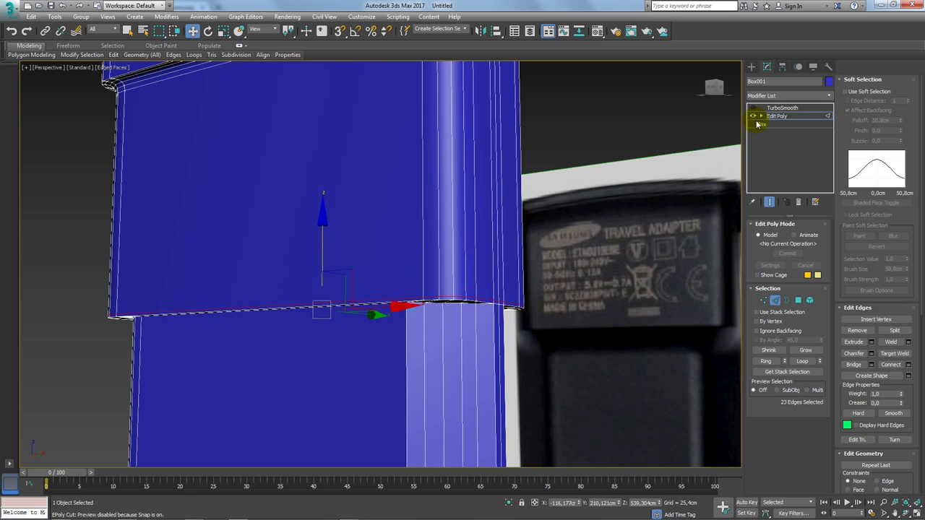
{"action": "left_click", "coordinate": [777, 118]}
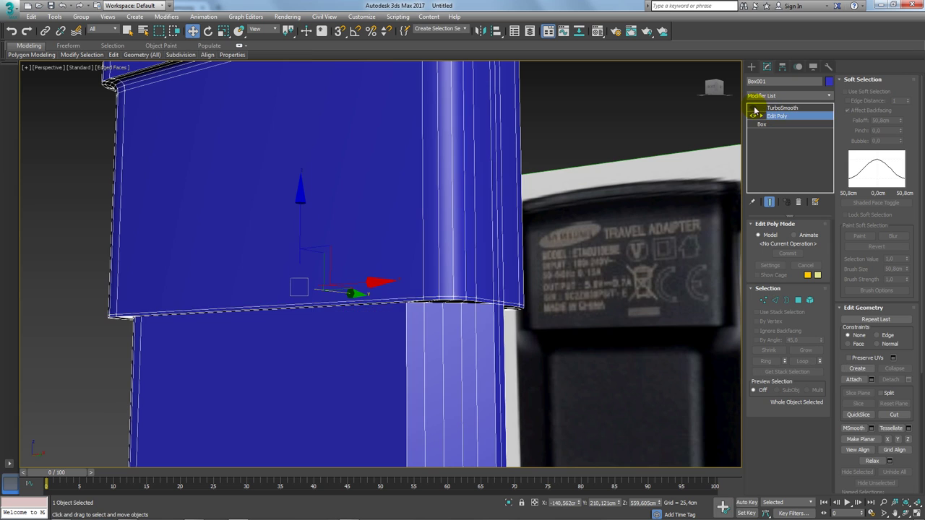
{"action": "left_click", "coordinate": [753, 108]}
{"action": "mouse_move", "coordinate": [516, 237]}
{"action": "middle_mouse_down", "text": "alt"}
{"action": "mouse_move", "coordinate": [491, 229]}
{"action": "mouse_move", "coordinate": [545, 215]}
{"action": "middle_mouse_up", "text": "alt"}
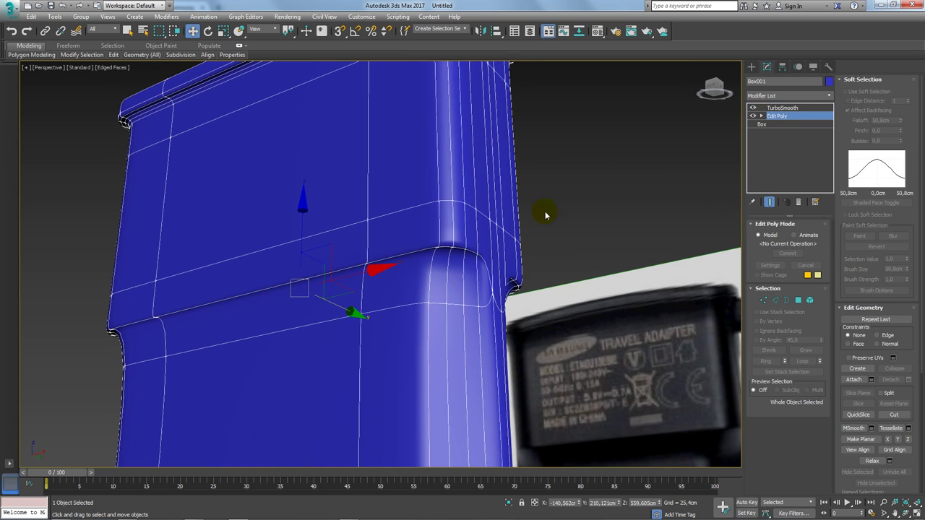
{"action": "left_click", "coordinate": [753, 108]}
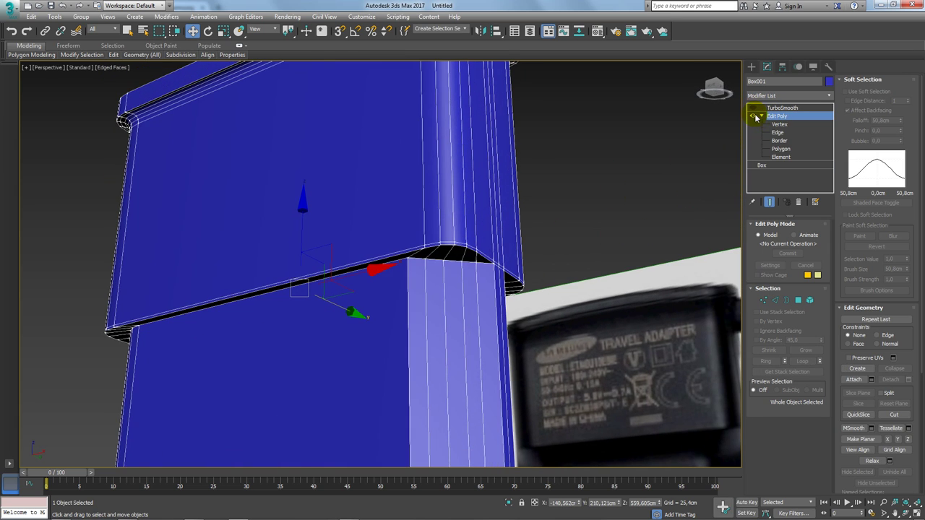
Ring-select a lower-section loop and move it up toward the groove, checking with TurboSmooth.
{"action": "left_click", "coordinate": [777, 132]}
{"action": "left_click", "coordinate": [463, 298]}
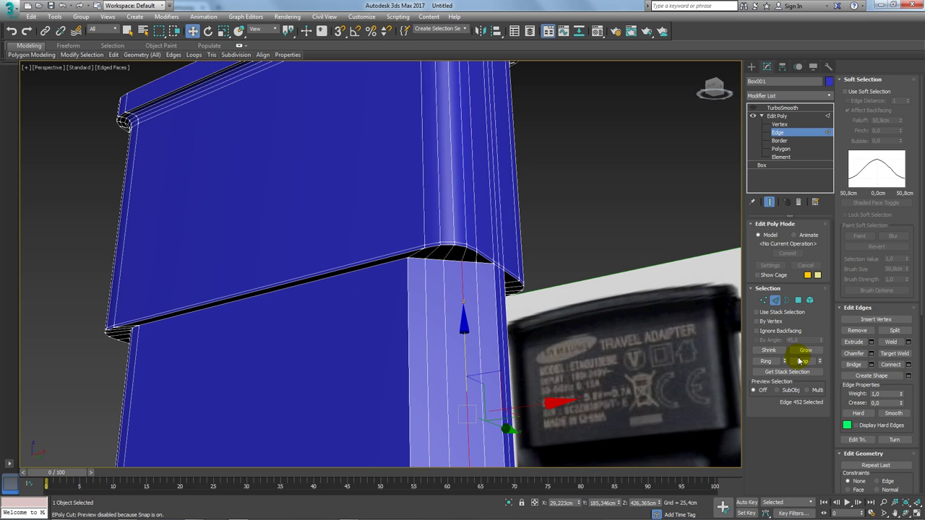
{"action": "left_click", "coordinate": [766, 361]}
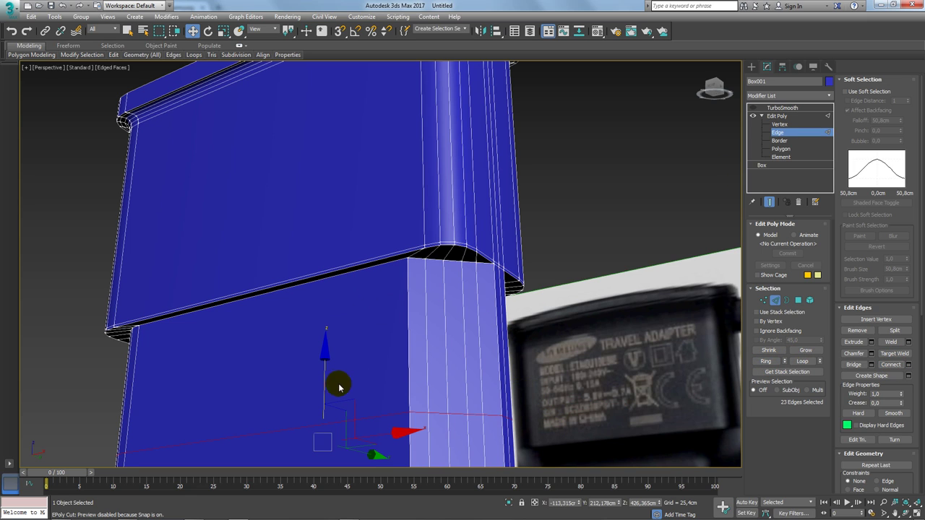
{"action": "left_click_drag", "start_coordinate": [324, 379], "coordinate": [334, 281]}
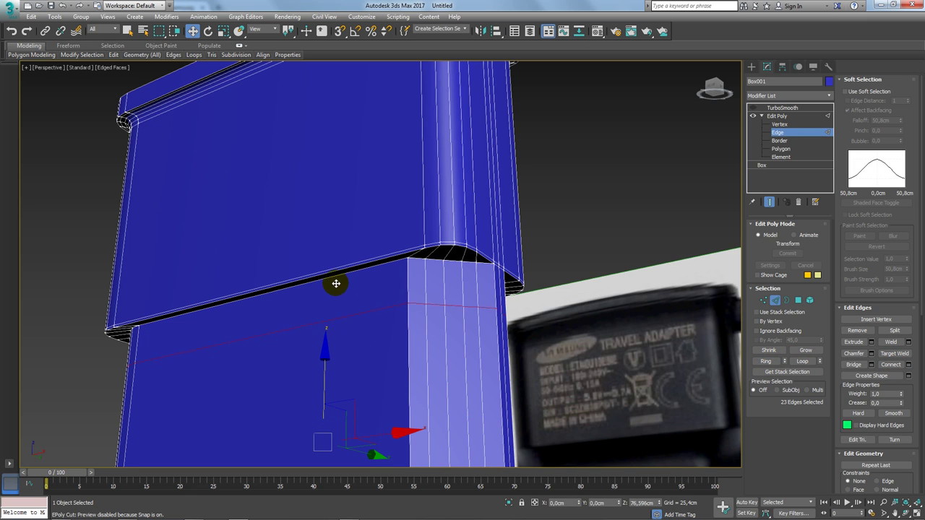
{"action": "left_click", "coordinate": [753, 108]}
{"action": "left_click_drag", "start_coordinate": [327, 289], "coordinate": [332, 304]}
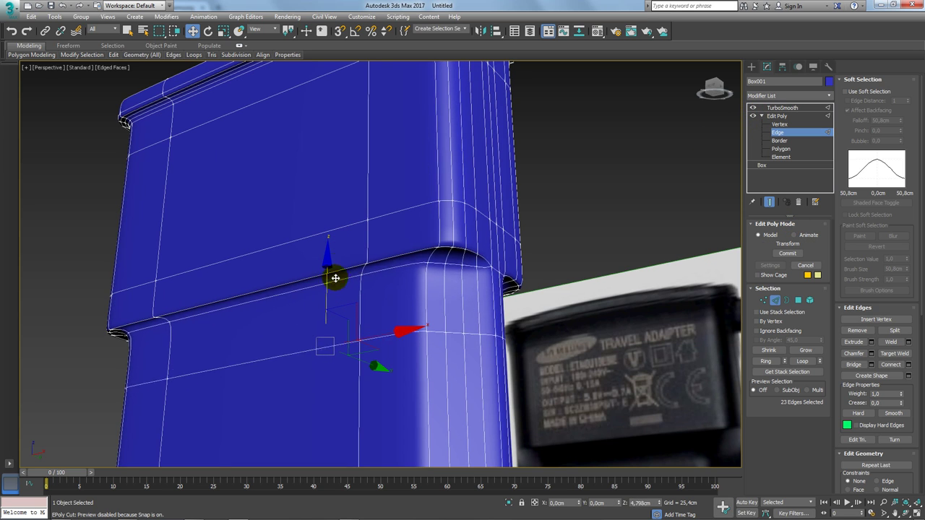
{"action": "left_click", "coordinate": [753, 109]}
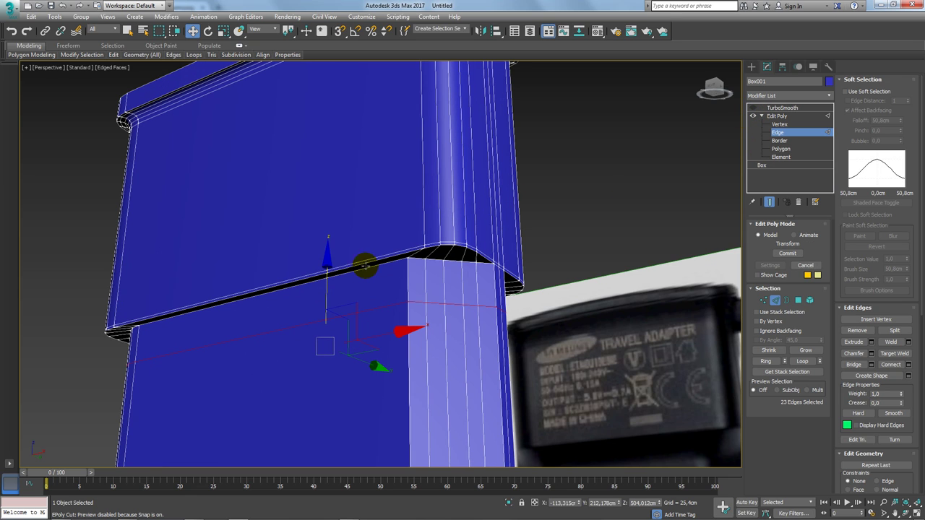
{"action": "left_click_drag", "start_coordinate": [325, 284], "coordinate": [326, 256]}
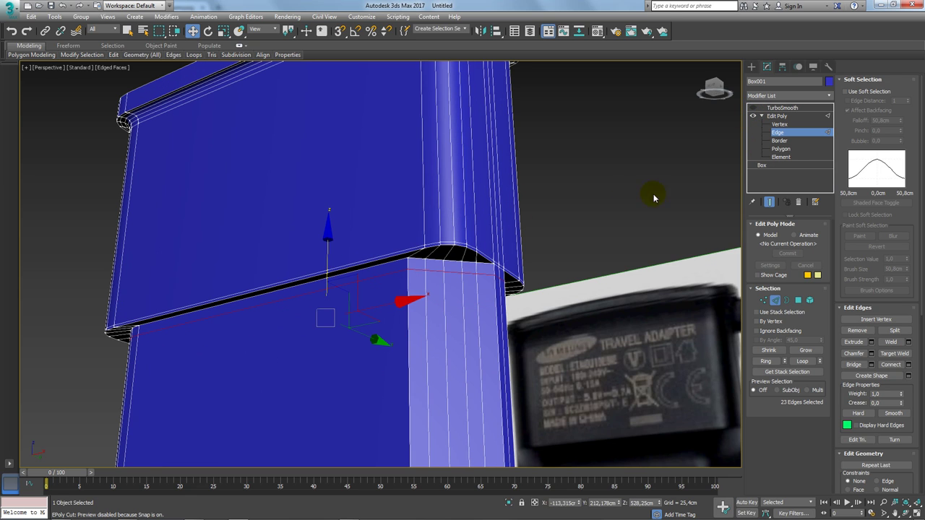
{"action": "left_click", "coordinate": [752, 107]}
{"action": "mouse_move", "coordinate": [340, 249]}
{"action": "middle_mouse_down", "text": "alt"}
{"action": "mouse_move", "coordinate": [355, 266]}
{"action": "mouse_move", "coordinate": [392, 258]}
{"action": "mouse_move", "coordinate": [455, 277]}
{"action": "mouse_move", "coordinate": [487, 321]}
{"action": "middle_mouse_up", "text": "alt"}
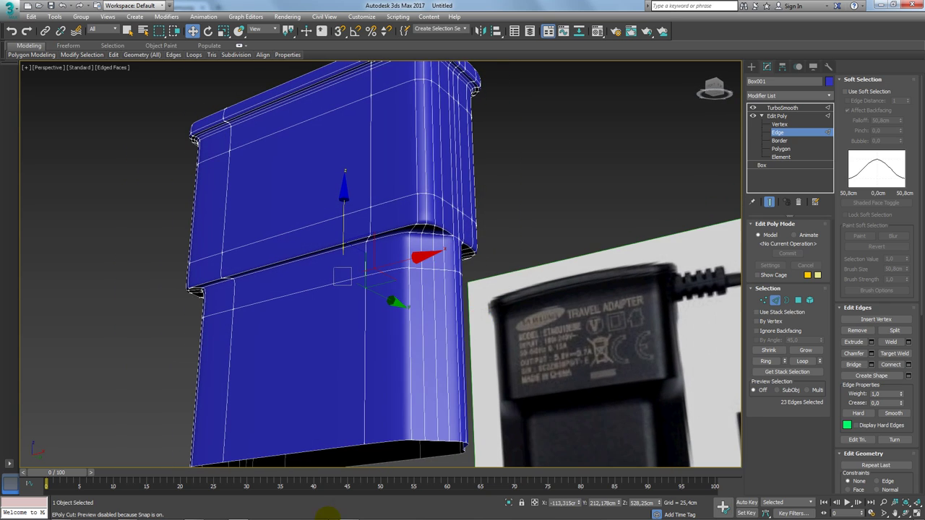
Compare the smoothed step with the carregador-ref02 reference photo from several angles.
{"action": "left_click", "coordinate": [348, 513]}
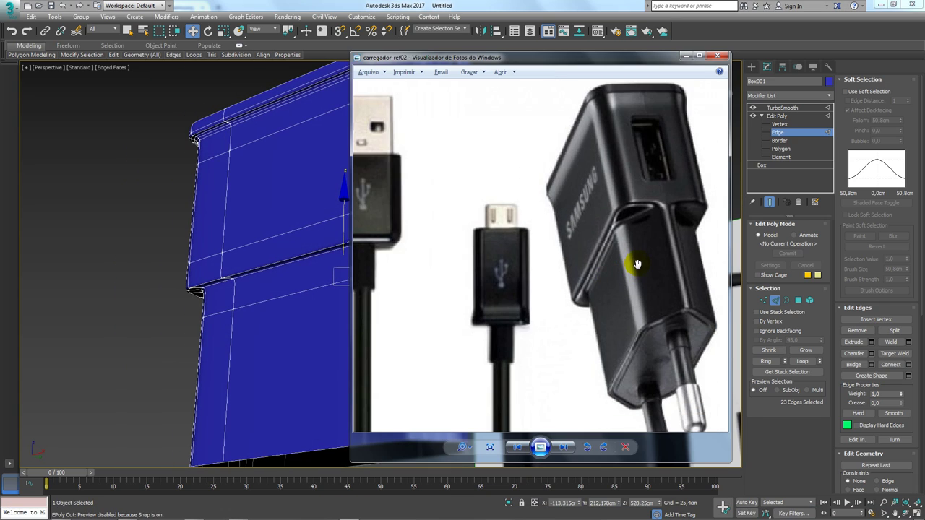
{"action": "left_click", "coordinate": [687, 58]}
{"action": "mouse_move", "coordinate": [466, 242]}
{"action": "middle_mouse_down", "text": "alt"}
{"action": "mouse_move", "coordinate": [433, 253]}
{"action": "mouse_move", "coordinate": [675, 174]}
{"action": "middle_mouse_up", "text": "alt"}
{"action": "mouse_move", "coordinate": [506, 245]}
{"action": "middle_mouse_down", "text": "alt"}
{"action": "mouse_move", "coordinate": [444, 252]}
{"action": "mouse_move", "coordinate": [461, 216]}
{"action": "middle_mouse_up", "text": "alt"}
{"action": "mouse_move", "coordinate": [526, 237]}
{"action": "middle_mouse_down", "text": "alt"}
{"action": "mouse_move", "coordinate": [444, 279]}
{"action": "mouse_move", "coordinate": [491, 275]}
{"action": "middle_mouse_up", "text": "alt"}
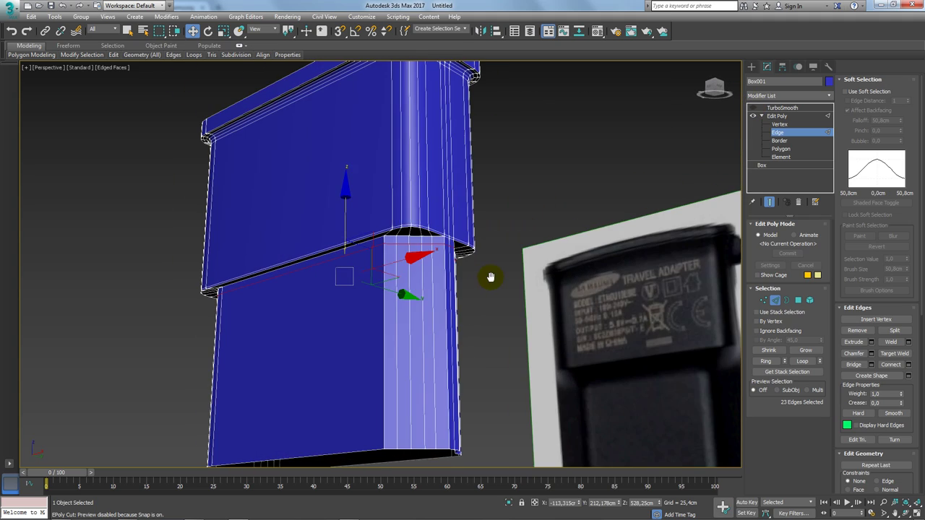
Select the polygons of one half of the charger body in Polygon mode.
{"action": "mouse_move", "coordinate": [392, 274]}
{"action": "middle_mouse_down", "text": "alt"}
{"action": "mouse_move", "coordinate": [428, 275]}
{"action": "mouse_move", "coordinate": [407, 396]}
{"action": "mouse_move", "coordinate": [390, 270]}
{"action": "middle_mouse_up", "text": "alt"}
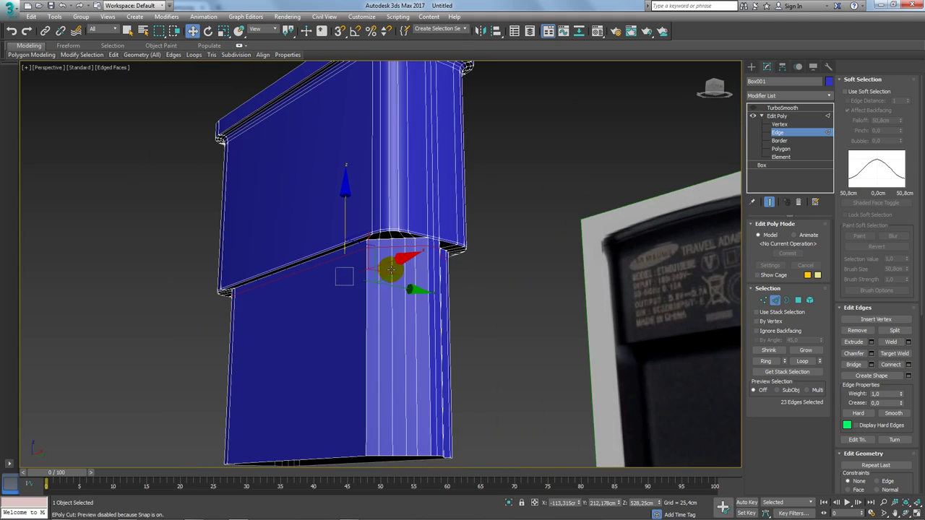
{"action": "left_click", "coordinate": [776, 116]}
{"action": "left_click", "coordinate": [760, 115]}
{"action": "mouse_move", "coordinate": [445, 261]}
{"action": "middle_mouse_down", "text": "alt"}
{"action": "mouse_move", "coordinate": [423, 258]}
{"action": "mouse_move", "coordinate": [445, 257]}
{"action": "middle_mouse_up", "text": "alt"}
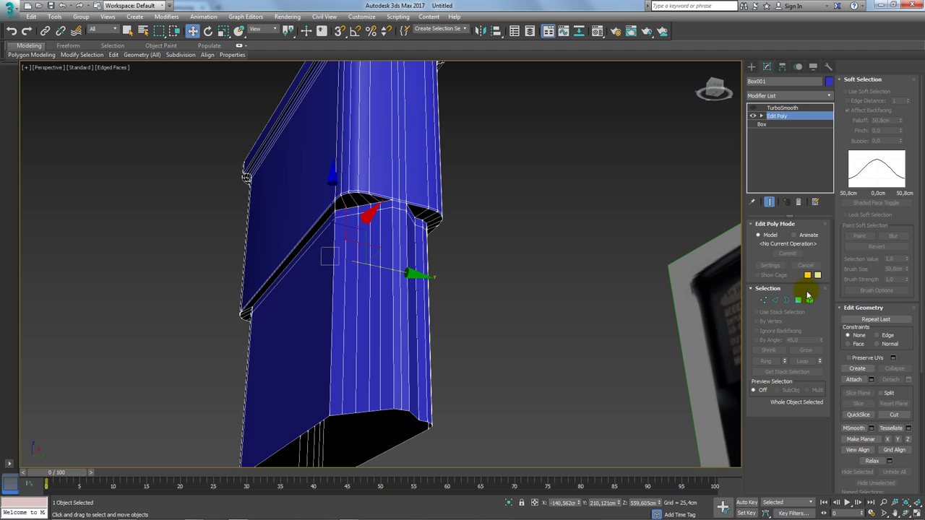
{"action": "left_click", "coordinate": [797, 299]}
{"action": "left_click_drag", "start_coordinate": [428, 252], "coordinate": [427, 266]}
{"action": "left_click", "coordinate": [484, 306]}
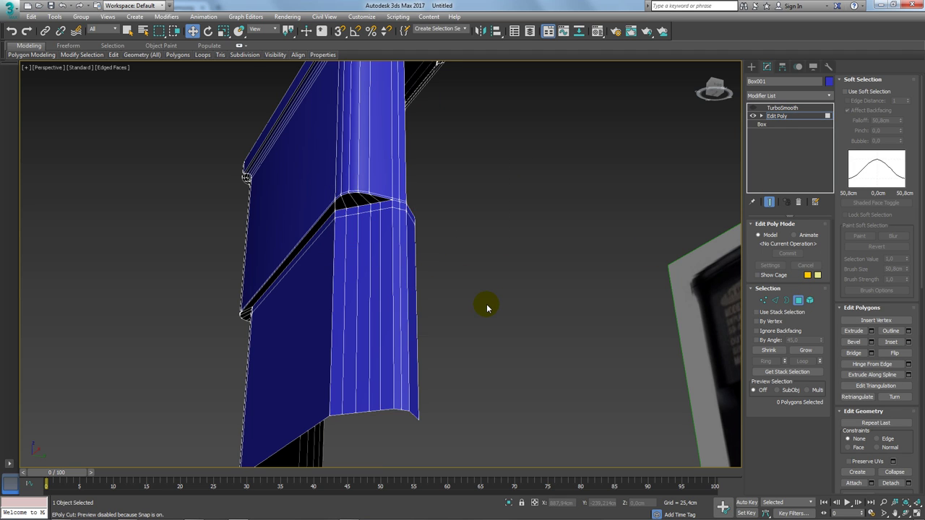
{"action": "middle_click_drag", "start_coordinate": [485, 306], "coordinate": [516, 273], "text": "alt"}
{"action": "left_click_drag", "start_coordinate": [421, 359], "coordinate": [423, 359]}
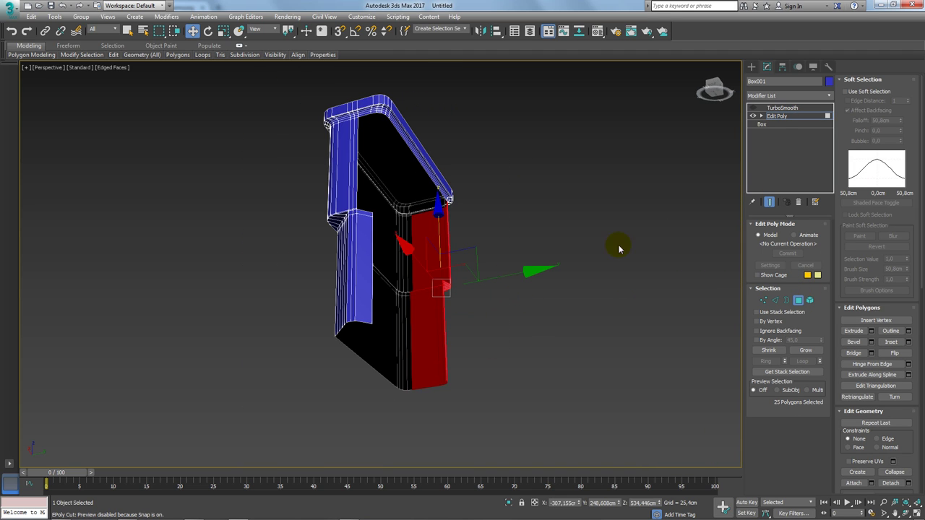
Add a Symmetry modifier on Edit Poly, mirroring across X with a welded seam.
{"action": "left_click", "coordinate": [766, 117]}
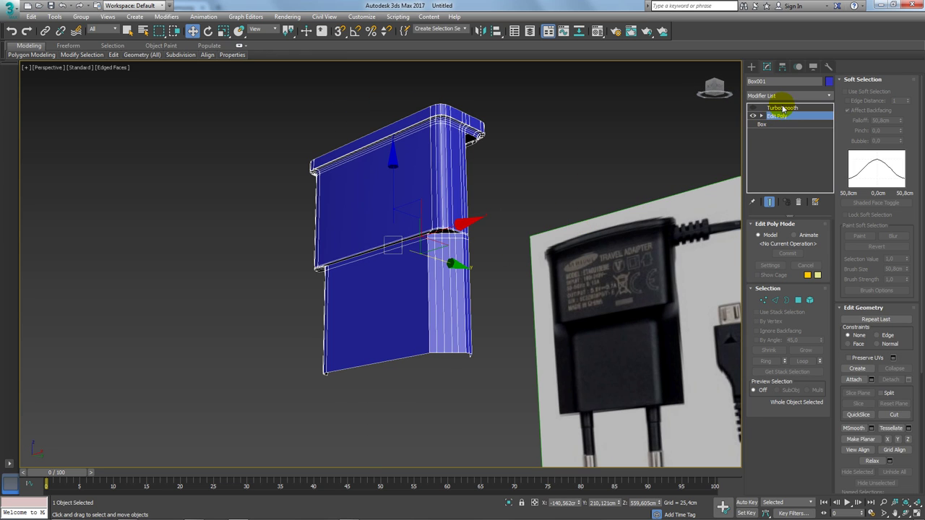
{"action": "left_click", "coordinate": [780, 108]}
{"action": "left_click", "coordinate": [773, 116]}
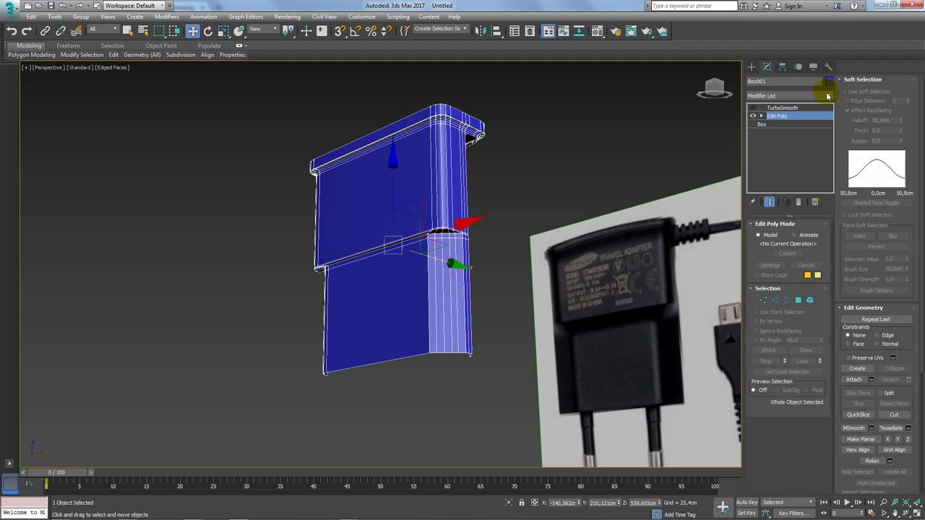
{"action": "left_click", "coordinate": [828, 96]}
{"action": "left_click_drag", "start_coordinate": [829, 114], "coordinate": [817, 406]}
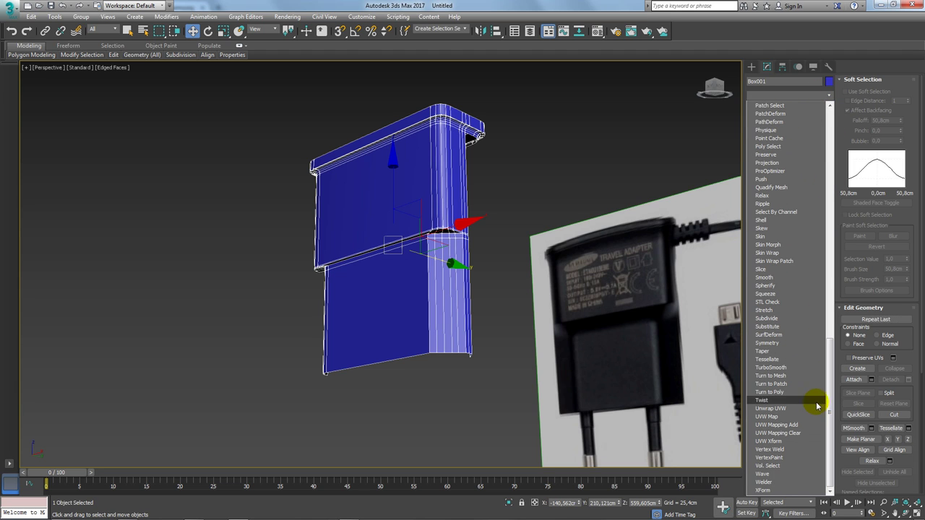
{"action": "left_click", "coordinate": [767, 342]}
Add a second Symmetry modifier mirroring across the Y axis with Flip enabled.
{"action": "scroll", "coordinate": [488, 323], "scroll_direction": "up", "scroll_amount": 3}
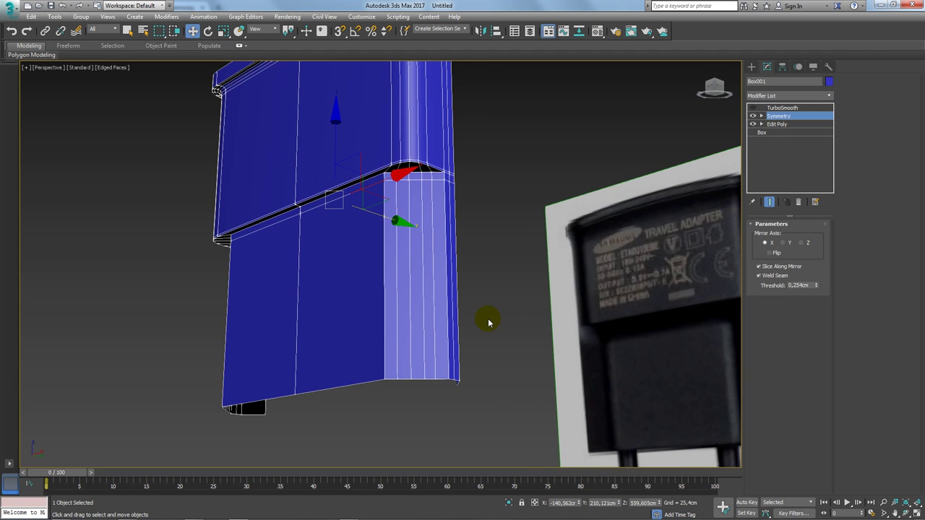
{"action": "mouse_move", "coordinate": [487, 323]}
{"action": "middle_mouse_down", "text": "alt"}
{"action": "mouse_move", "coordinate": [436, 330]}
{"action": "mouse_move", "coordinate": [528, 332]}
{"action": "mouse_move", "coordinate": [444, 323]}
{"action": "mouse_move", "coordinate": [514, 320]}
{"action": "mouse_move", "coordinate": [530, 278]}
{"action": "middle_mouse_up", "text": "alt"}
{"action": "left_click", "coordinate": [828, 96]}
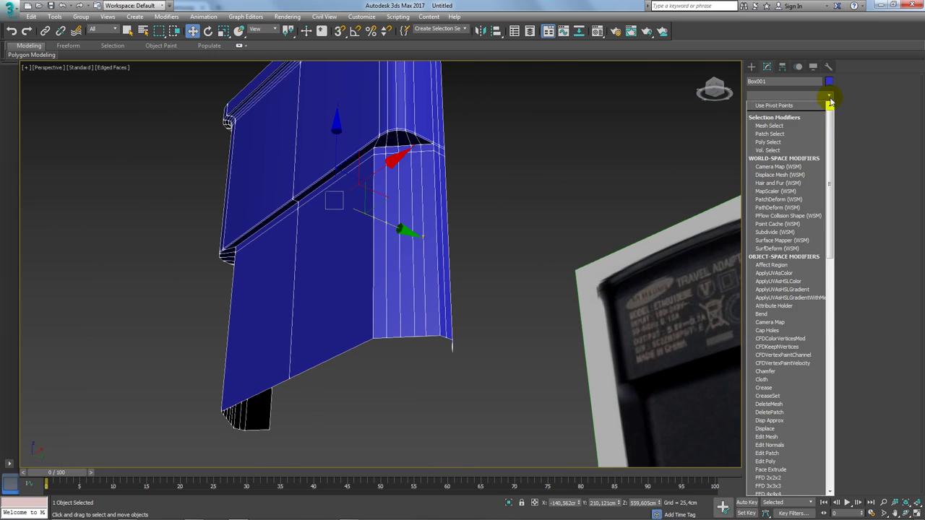
{"action": "scroll", "coordinate": [831, 210], "scroll_direction": "down", "scroll_amount": 10}
{"action": "scroll", "coordinate": [801, 367], "scroll_direction": "down", "scroll_amount": 5}
{"action": "left_click", "coordinate": [787, 346]}
{"action": "mouse_move", "coordinate": [694, 332]}
{"action": "middle_mouse_down", "text": "alt"}
{"action": "mouse_move", "coordinate": [619, 316]}
{"action": "mouse_move", "coordinate": [723, 296]}
{"action": "middle_mouse_up", "text": "alt"}
{"action": "left_click", "coordinate": [787, 246]}
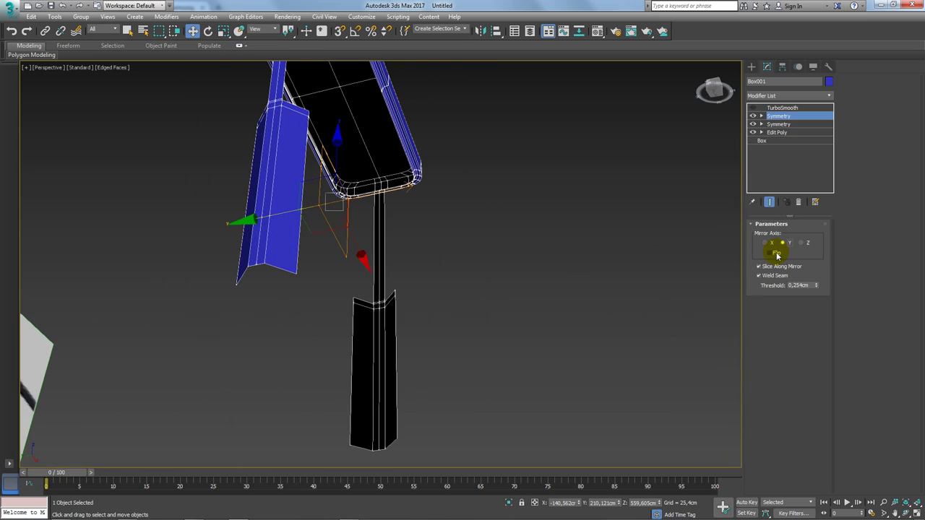
{"action": "left_click", "coordinate": [773, 255]}
Set the Symmetry weld threshold to 0.254 cm and check the seam from the front.
{"action": "mouse_move", "coordinate": [594, 257]}
{"action": "middle_mouse_down", "text": "alt"}
{"action": "mouse_move", "coordinate": [504, 248]}
{"action": "mouse_move", "coordinate": [373, 262]}
{"action": "mouse_move", "coordinate": [335, 292]}
{"action": "mouse_move", "coordinate": [175, 265]}
{"action": "mouse_move", "coordinate": [181, 384]}
{"action": "mouse_move", "coordinate": [204, 252]}
{"action": "mouse_move", "coordinate": [250, 233]}
{"action": "mouse_move", "coordinate": [319, 229]}
{"action": "mouse_move", "coordinate": [348, 244]}
{"action": "mouse_move", "coordinate": [403, 161]}
{"action": "mouse_move", "coordinate": [425, 214]}
{"action": "middle_mouse_up", "text": "alt"}
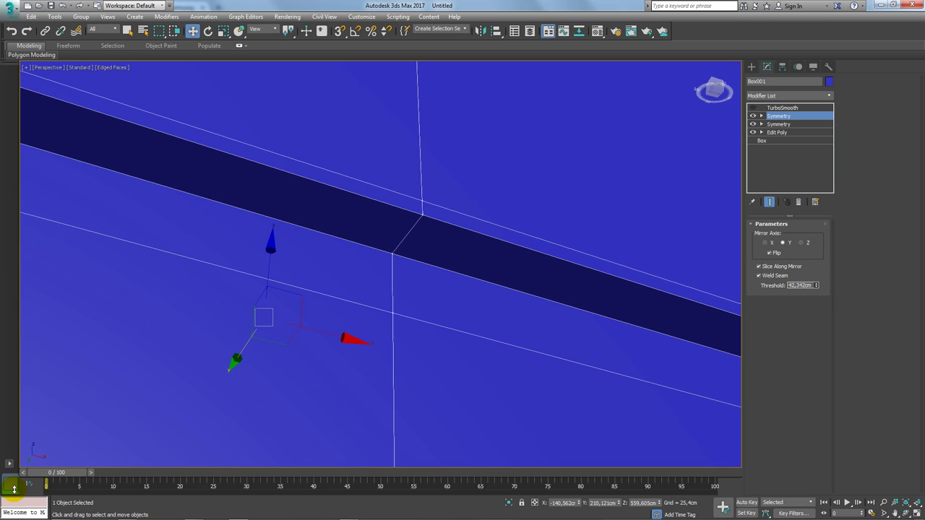
{"action": "left_click_drag", "start_coordinate": [14, 489], "coordinate": [20, 494]}
{"action": "scroll", "coordinate": [349, 246], "scroll_direction": "down", "scroll_amount": 5}
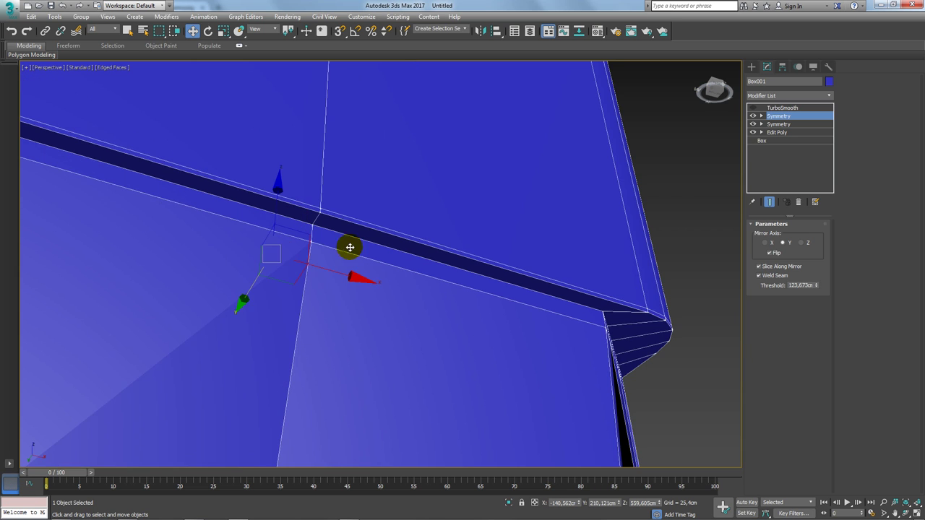
{"action": "scroll", "coordinate": [387, 190], "scroll_direction": "down", "scroll_amount": 3}
{"action": "mouse_move", "coordinate": [388, 190]}
{"action": "middle_mouse_down"}
{"action": "mouse_move", "coordinate": [355, 221]}
{"action": "mouse_move", "coordinate": [324, 310]}
{"action": "mouse_move", "coordinate": [284, 258]}
{"action": "mouse_move", "coordinate": [300, 319]}
{"action": "middle_mouse_up"}
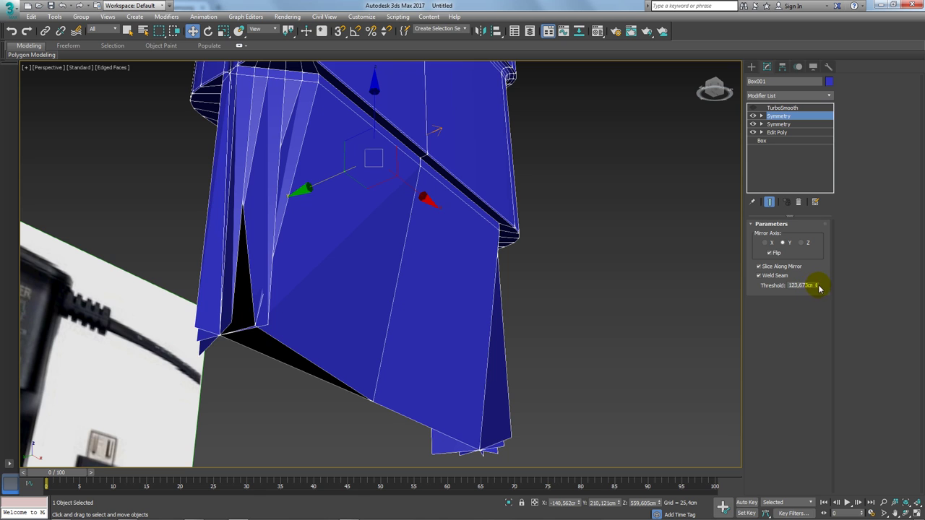
{"action": "mouse_move", "coordinate": [818, 289]}
{"action": "left_mouse_down"}
{"action": "mouse_move", "coordinate": [826, 333]}
{"action": "mouse_move", "coordinate": [808, 296]}
{"action": "left_mouse_up"}
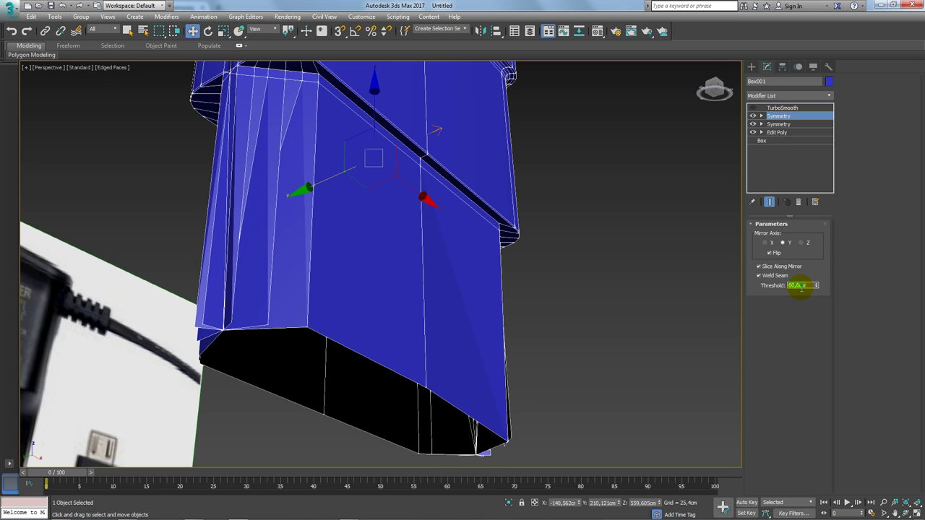
{"action": "mouse_move", "coordinate": [713, 283]}
{"action": "middle_mouse_down", "text": "alt"}
{"action": "mouse_move", "coordinate": [518, 253]}
{"action": "mouse_move", "coordinate": [563, 255]}
{"action": "mouse_move", "coordinate": [491, 316]}
{"action": "mouse_move", "coordinate": [503, 213]}
{"action": "middle_mouse_up", "text": "alt"}
{"action": "right_click", "coordinate": [470, 151]}
{"action": "mouse_move", "coordinate": [491, 266]}
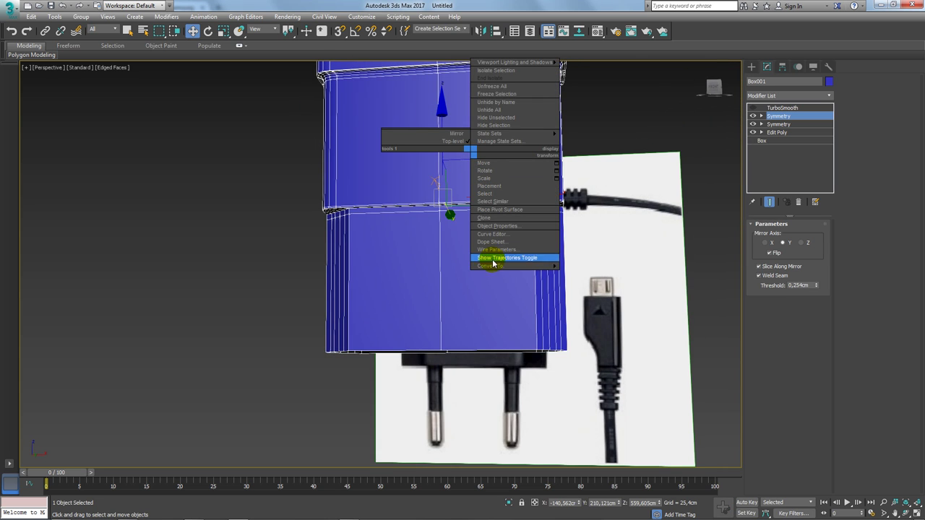
Convert the charger to Editable Poly and cap the open bottom border.
{"action": "left_click", "coordinate": [585, 275]}
{"action": "mouse_move", "coordinate": [585, 275]}
{"action": "middle_mouse_down", "text": "alt"}
{"action": "mouse_move", "coordinate": [533, 264]}
{"action": "mouse_move", "coordinate": [688, 280]}
{"action": "middle_mouse_up", "text": "alt"}
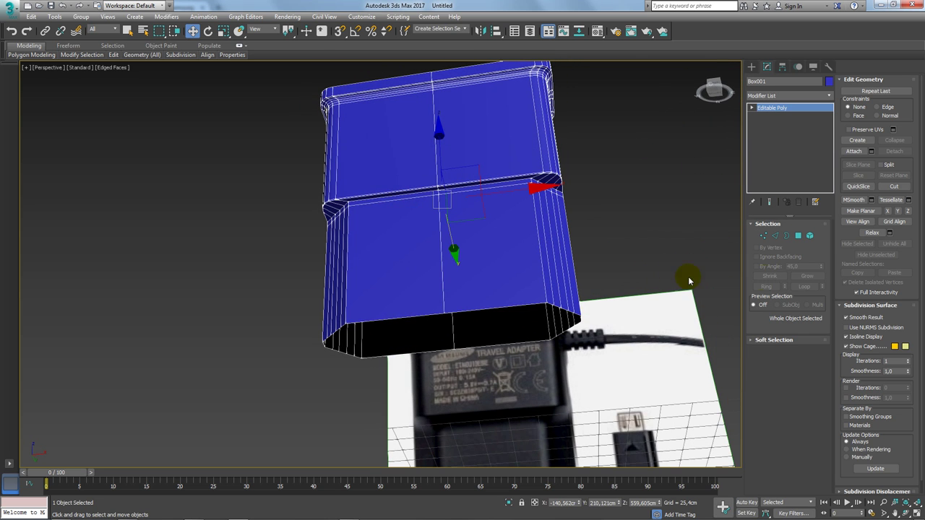
{"action": "left_click", "coordinate": [796, 235]}
{"action": "left_click", "coordinate": [619, 314]}
{"action": "middle_click_drag", "start_coordinate": [619, 314], "coordinate": [549, 304], "text": "alt"}
{"action": "scroll", "coordinate": [501, 287], "scroll_direction": "up", "scroll_amount": 4}
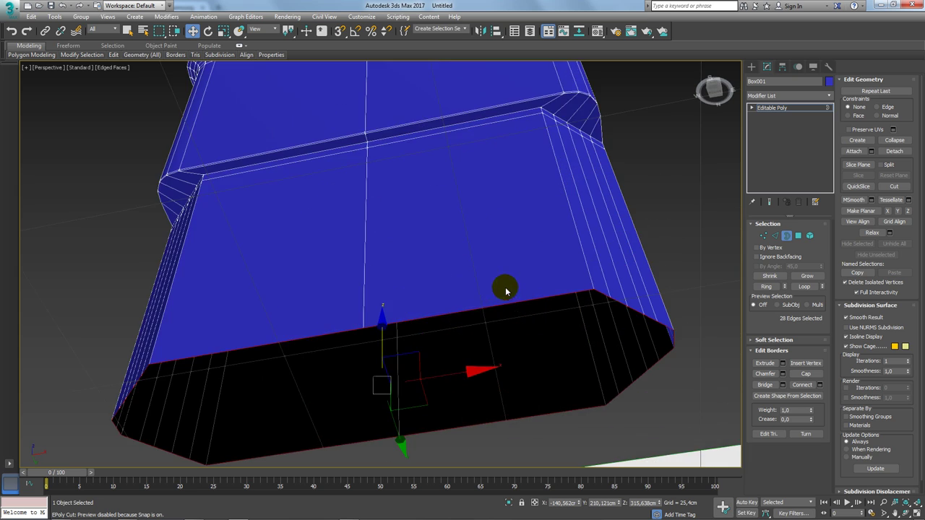
{"action": "mouse_move", "coordinate": [502, 286]}
{"action": "middle_mouse_down", "text": "alt"}
{"action": "mouse_move", "coordinate": [497, 252]}
{"action": "mouse_move", "coordinate": [520, 283]}
{"action": "mouse_move", "coordinate": [531, 279]}
{"action": "middle_mouse_up", "text": "alt"}
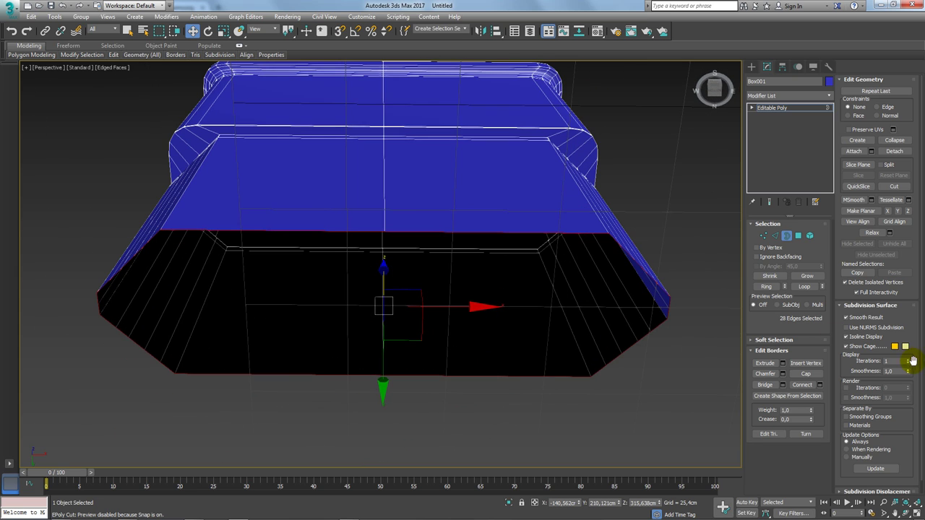
{"action": "left_click", "coordinate": [816, 376]}
{"action": "mouse_move", "coordinate": [650, 296]}
{"action": "middle_mouse_down", "text": "alt"}
{"action": "mouse_move", "coordinate": [629, 299]}
{"action": "mouse_move", "coordinate": [788, 226]}
{"action": "middle_mouse_up", "text": "alt"}
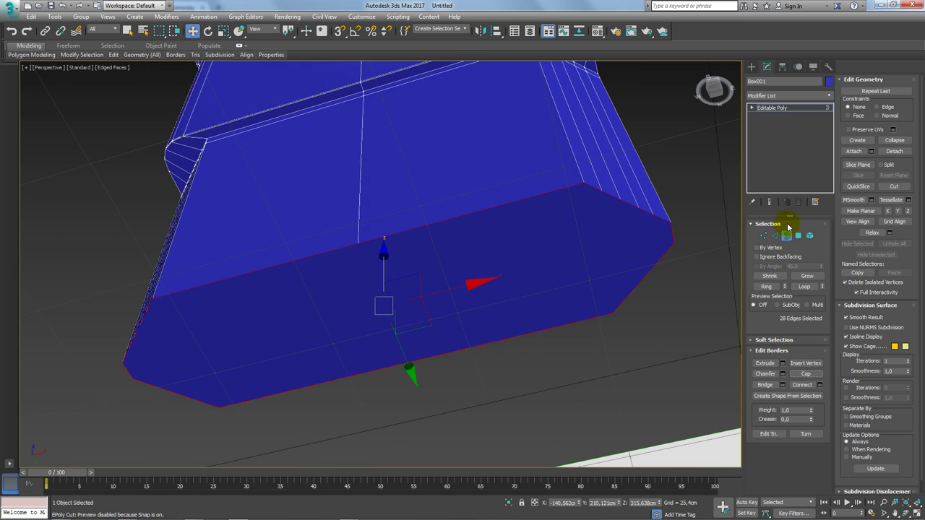
Inset the new bottom cap face twice at 2.259 cm.
{"action": "left_click", "coordinate": [799, 237]}
{"action": "left_click", "coordinate": [613, 243]}
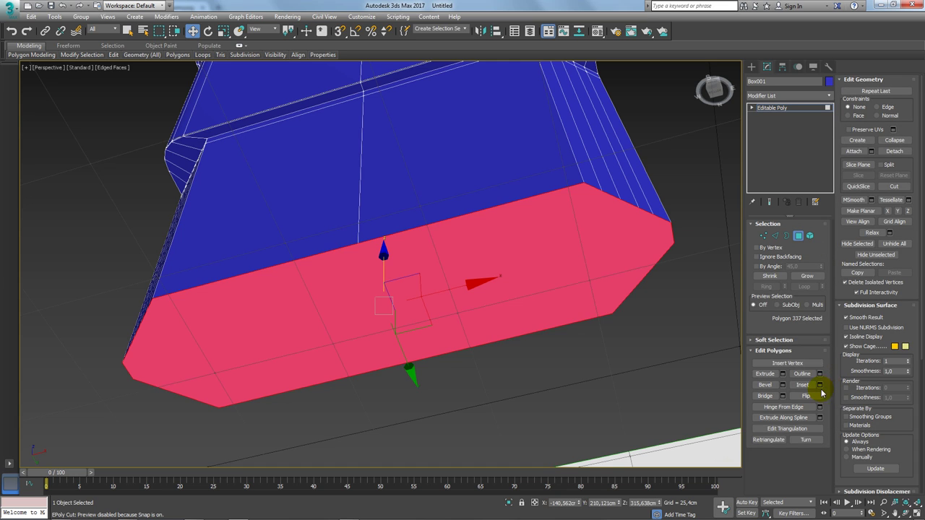
{"action": "left_click", "coordinate": [819, 385]}
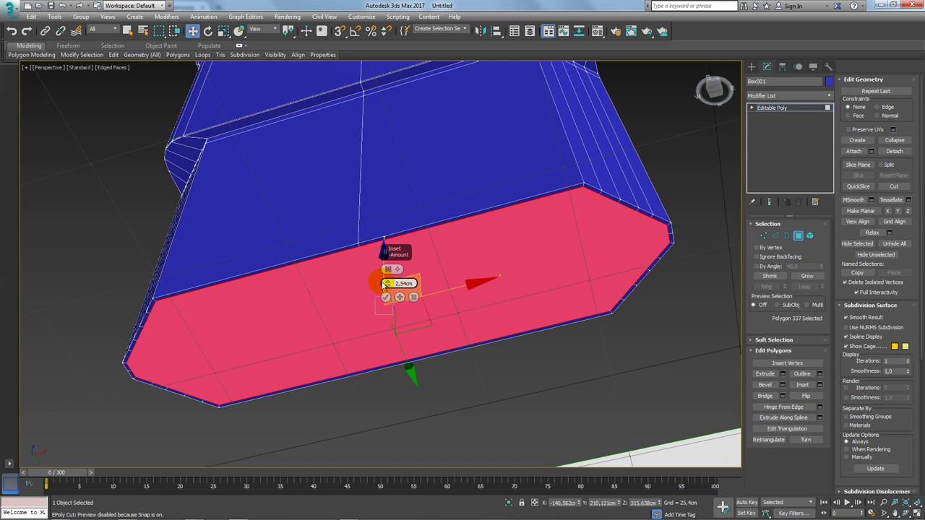
{"action": "left_click_drag", "start_coordinate": [386, 287], "coordinate": [387, 284]}
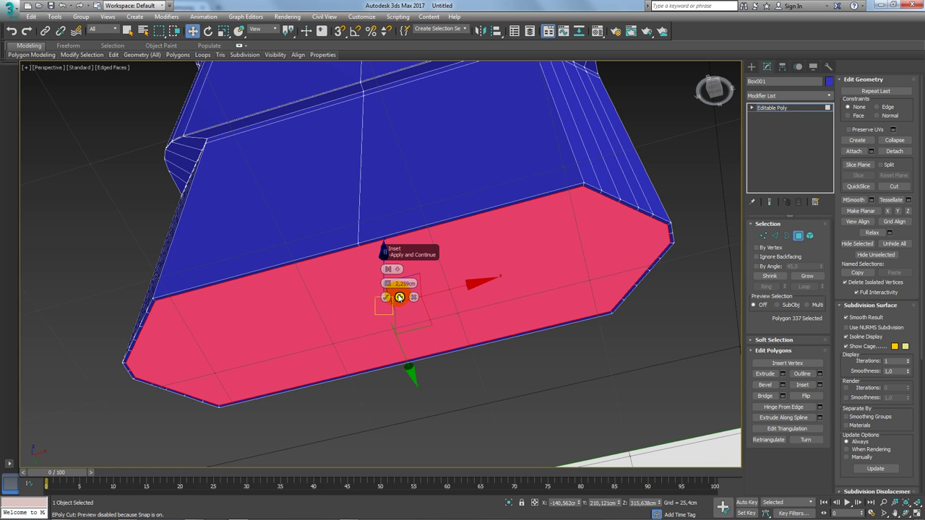
{"action": "left_click", "coordinate": [400, 299]}
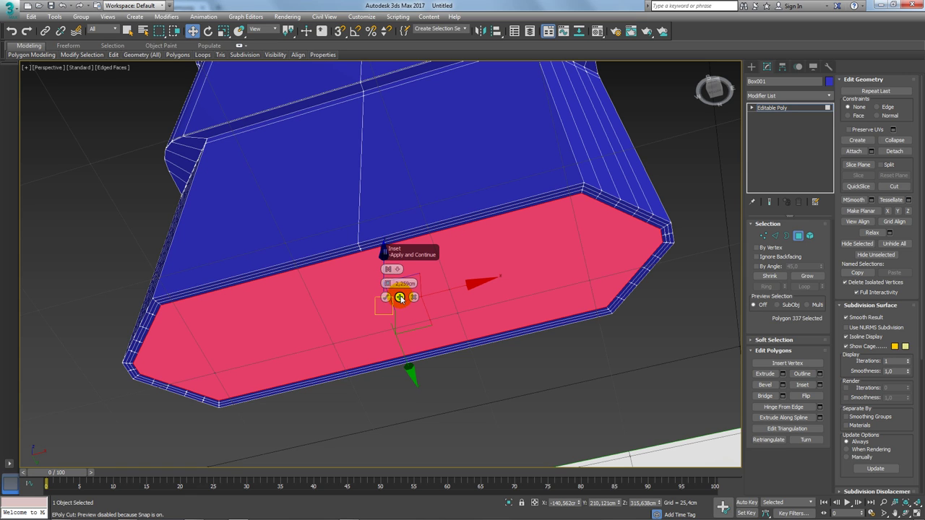
{"action": "left_click", "coordinate": [386, 298]}
Compare the model's bottom against the charger reference photo.
{"action": "middle_click_drag", "start_coordinate": [317, 288], "coordinate": [236, 261], "text": "alt"}
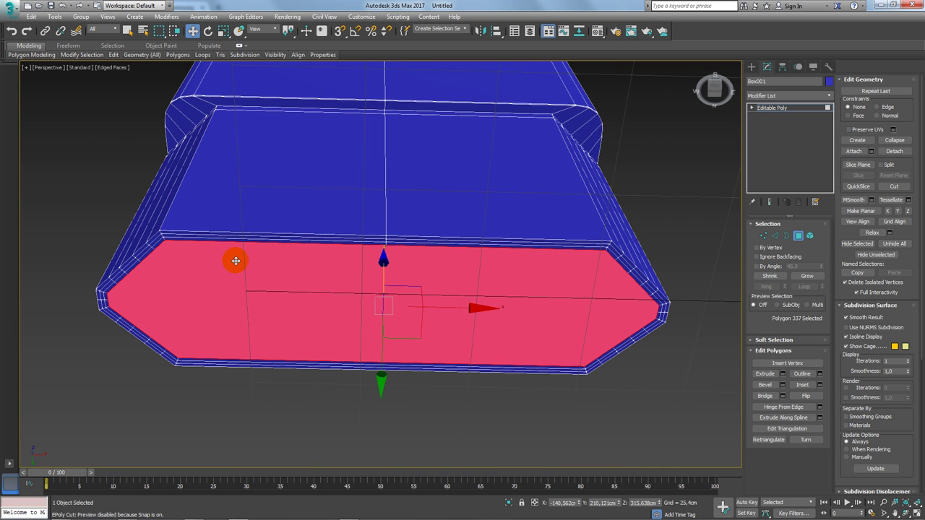
{"action": "key", "text": "alt+Tab"}
{"action": "scroll", "coordinate": [553, 289], "scroll_direction": "up", "scroll_amount": 3}
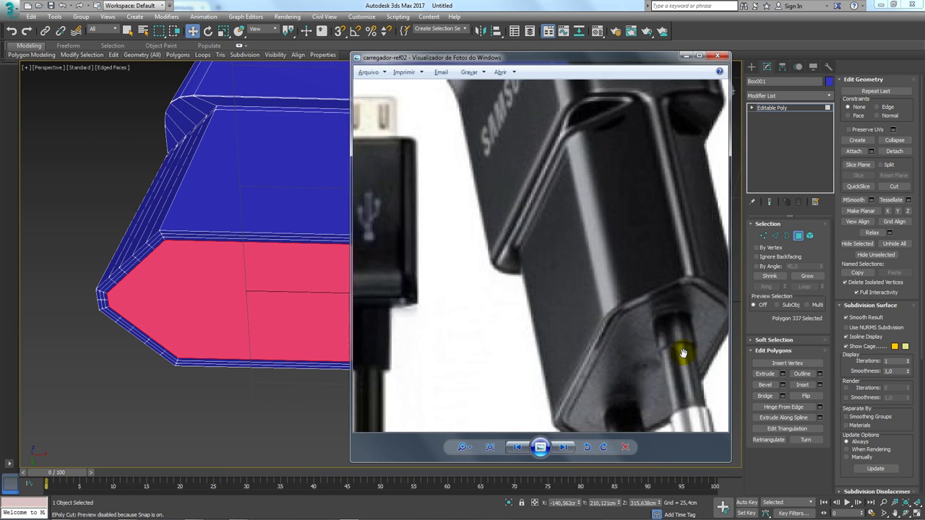
{"action": "scroll", "coordinate": [677, 304], "scroll_direction": "up", "scroll_amount": 3}
{"action": "scroll", "coordinate": [583, 301], "scroll_direction": "down", "scroll_amount": 3}
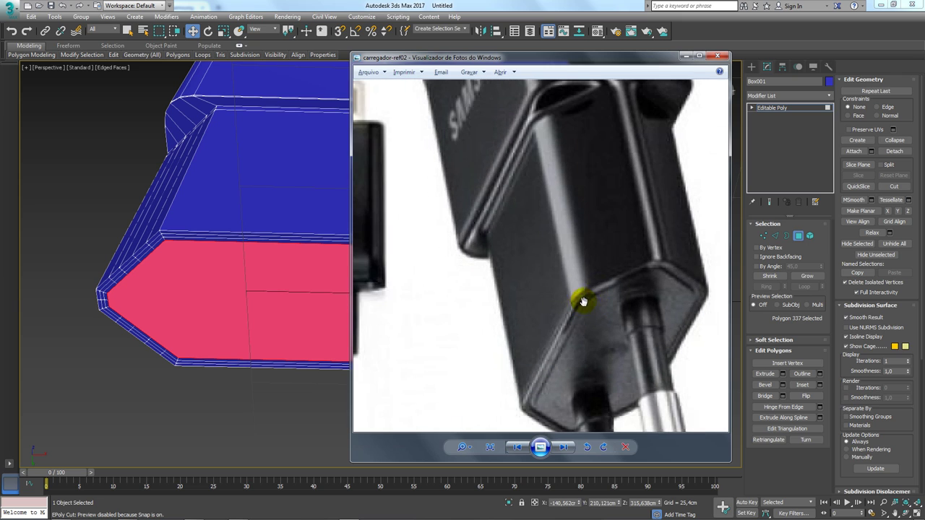
{"action": "key", "text": "alt+Tab"}
{"action": "mouse_move", "coordinate": [577, 345]}
{"action": "middle_mouse_down", "text": "alt"}
{"action": "mouse_move", "coordinate": [471, 279]}
{"action": "mouse_move", "coordinate": [498, 337]}
{"action": "mouse_move", "coordinate": [419, 250]}
{"action": "mouse_move", "coordinate": [629, 305]}
{"action": "mouse_move", "coordinate": [722, 299]}
{"action": "middle_mouse_up", "text": "alt"}
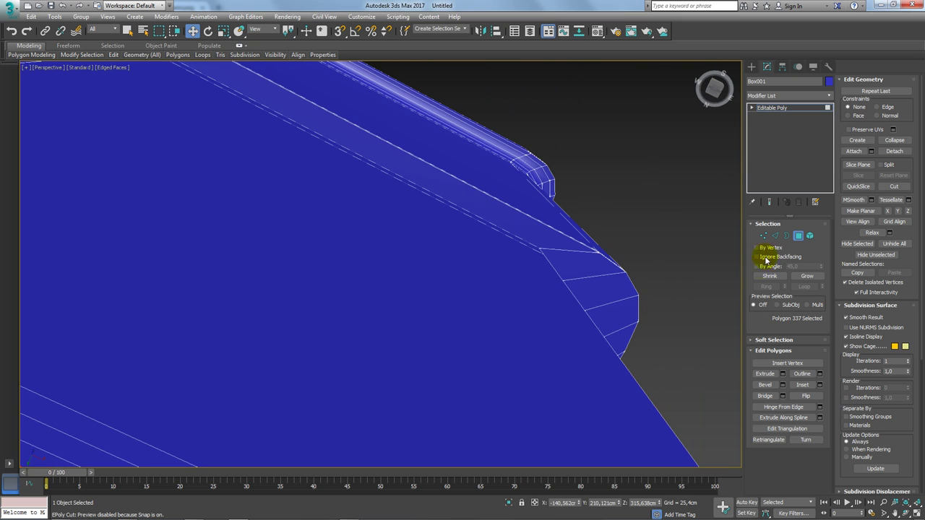
Select the ring of faces around the body and extrude it inward by -1.969 cm.
{"action": "left_click", "coordinate": [774, 236]}
{"action": "middle_click_drag", "start_coordinate": [506, 289], "coordinate": [392, 295], "text": "alt"}
{"action": "middle_click_drag", "start_coordinate": [161, 274], "coordinate": [325, 332], "text": "alt"}
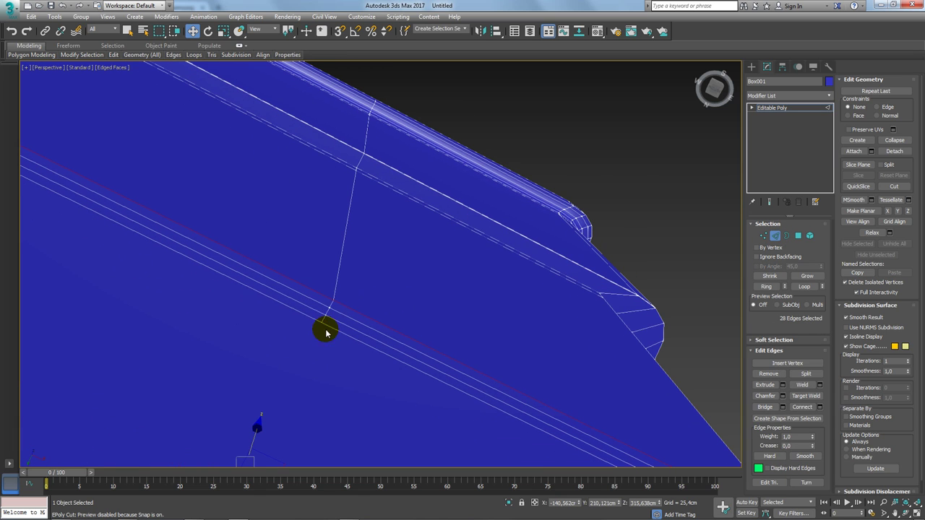
{"action": "left_click", "coordinate": [326, 310]}
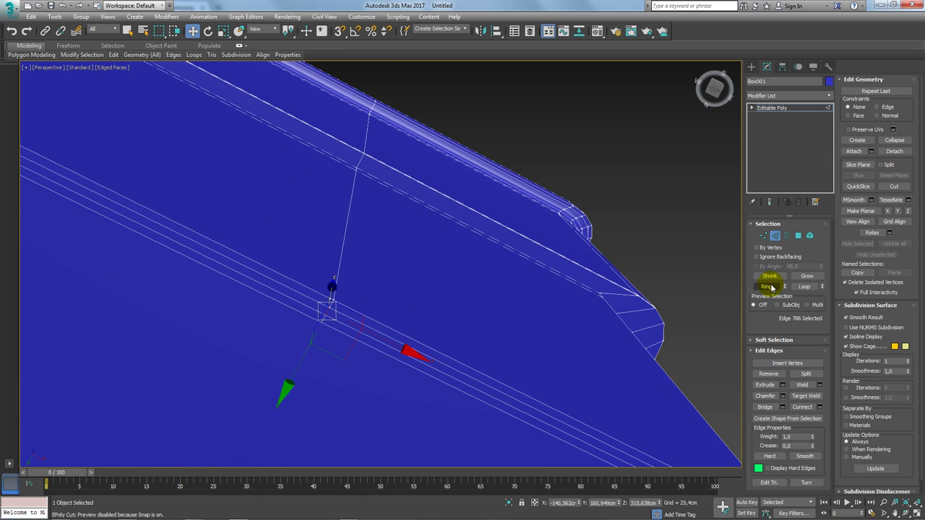
{"action": "left_click", "coordinate": [798, 235]}
{"action": "scroll", "coordinate": [506, 302], "scroll_direction": "down", "scroll_amount": 5}
{"action": "scroll", "coordinate": [508, 318], "scroll_direction": "up", "scroll_amount": 5}
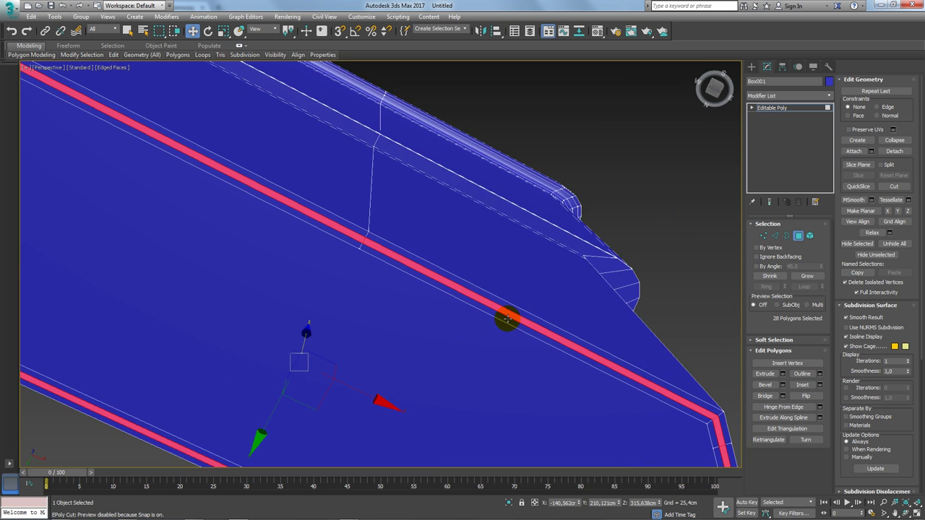
{"action": "mouse_move", "coordinate": [508, 318]}
{"action": "middle_mouse_down"}
{"action": "mouse_move", "coordinate": [393, 244]}
{"action": "mouse_move", "coordinate": [430, 294]}
{"action": "middle_mouse_up"}
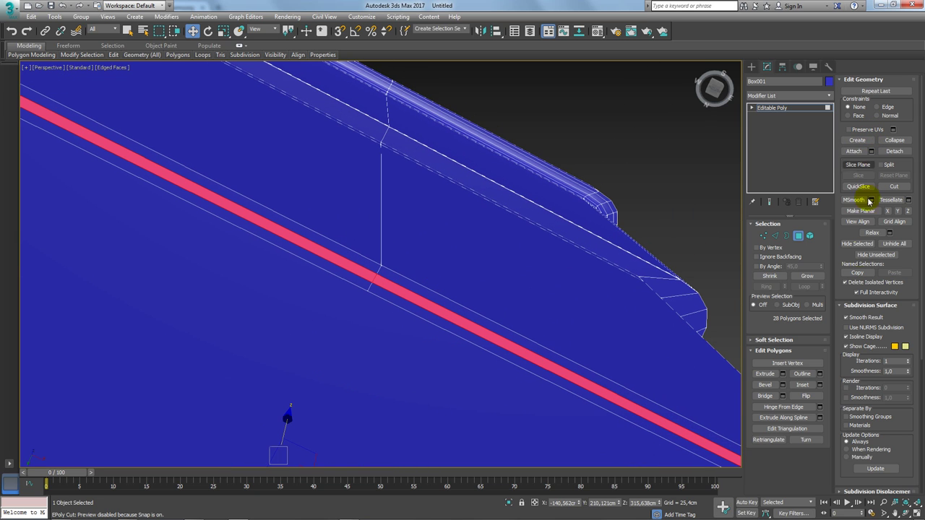
{"action": "left_click", "coordinate": [782, 374]}
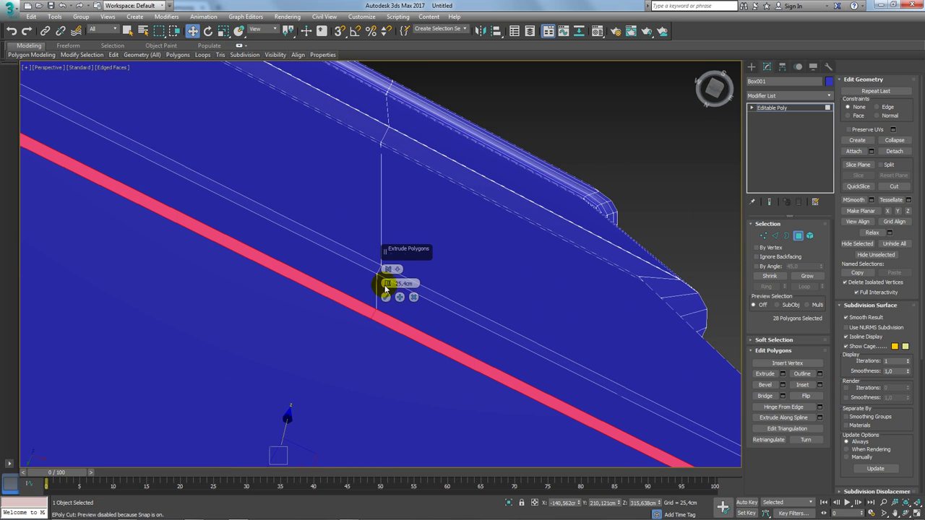
{"action": "left_click_drag", "start_coordinate": [385, 286], "coordinate": [386, 284]}
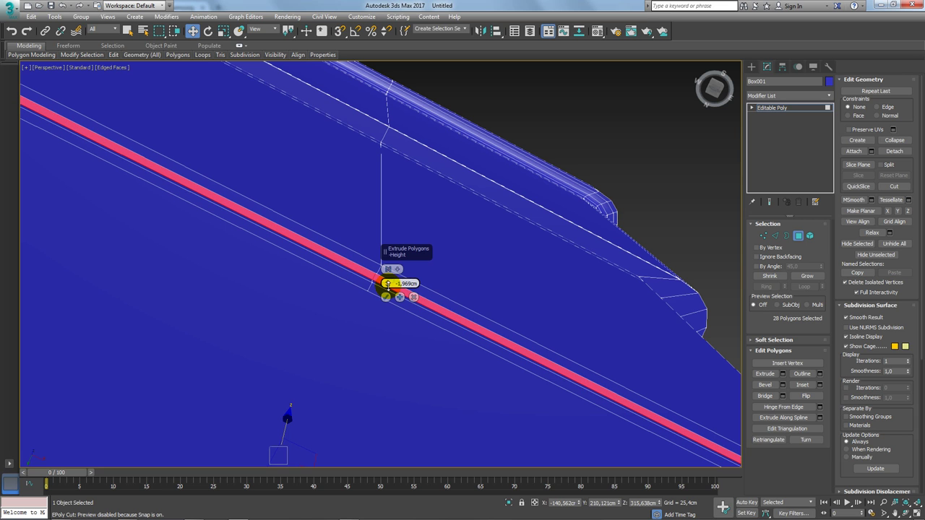
{"action": "left_click", "coordinate": [385, 297]}
Connect two supporting edge loops along the groove with 2 segments and Pinch 60.
{"action": "scroll", "coordinate": [383, 298], "scroll_direction": "up", "scroll_amount": 1}
{"action": "scroll", "coordinate": [392, 299], "scroll_direction": "up", "scroll_amount": 1}
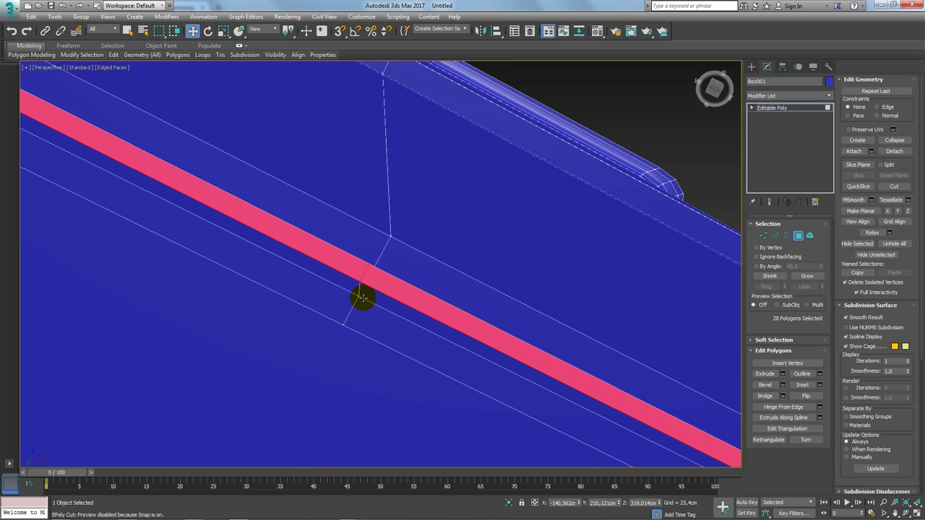
{"action": "scroll", "coordinate": [362, 300], "scroll_direction": "up", "scroll_amount": 1}
{"action": "left_click", "coordinate": [775, 235]}
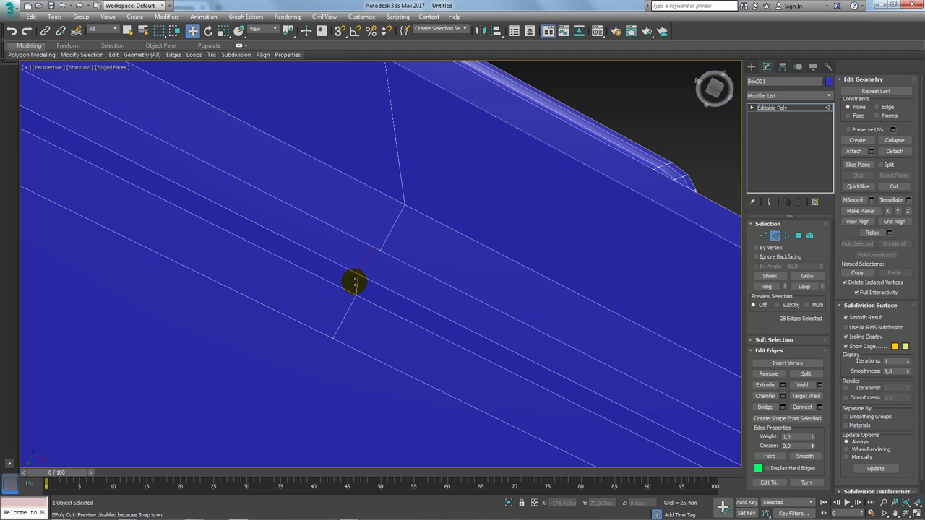
{"action": "scroll", "coordinate": [423, 282], "scroll_direction": "down", "scroll_amount": 2}
{"action": "mouse_move", "coordinate": [423, 283]}
{"action": "middle_mouse_down", "text": "alt"}
{"action": "mouse_move", "coordinate": [435, 262]}
{"action": "mouse_move", "coordinate": [450, 294]}
{"action": "middle_mouse_up", "text": "alt"}
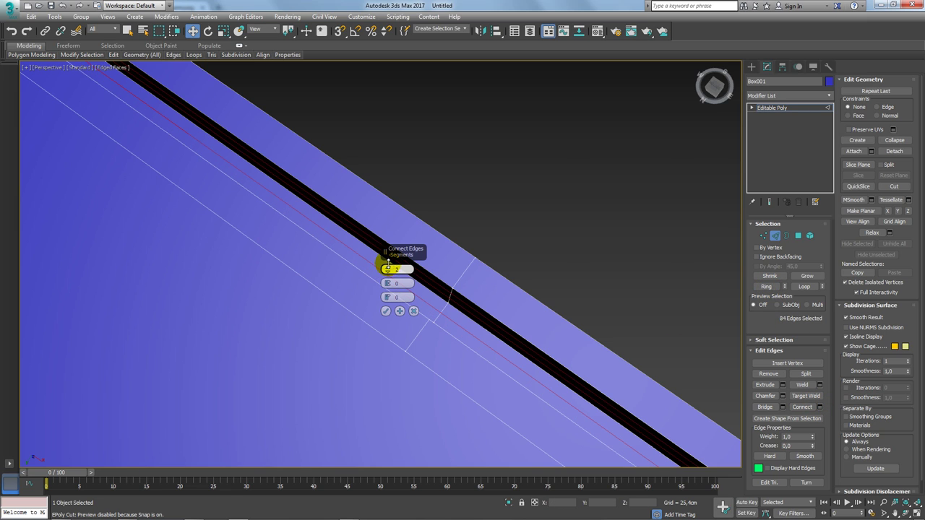
{"action": "left_click_drag", "start_coordinate": [386, 283], "coordinate": [381, 179]}
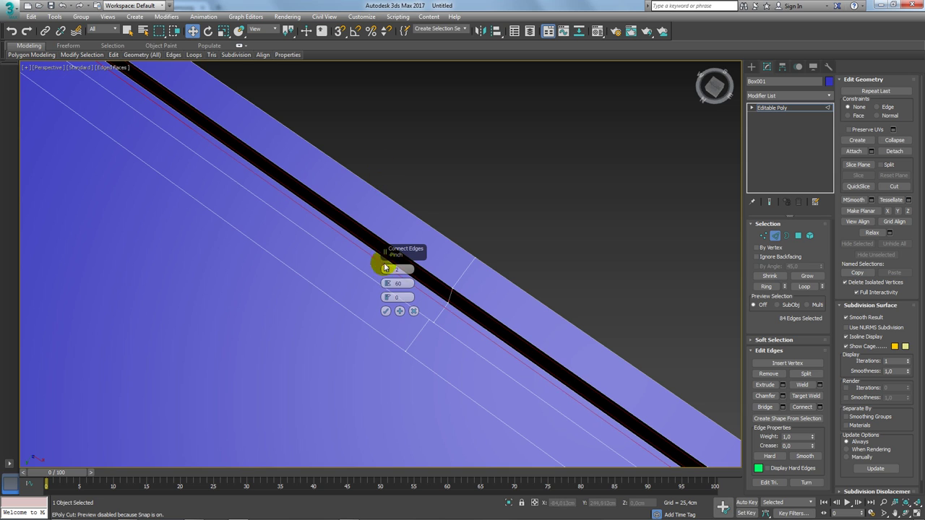
{"action": "left_click", "coordinate": [385, 311]}
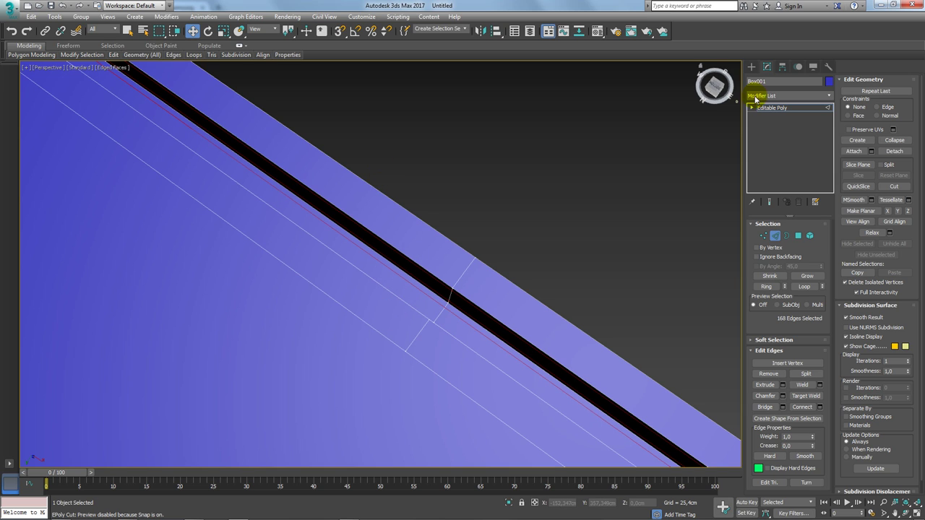
Add a TurboSmooth modifier at 1 iteration on top of the Editable Poly.
{"action": "left_click", "coordinate": [828, 95]}
{"action": "left_click_drag", "start_coordinate": [829, 108], "coordinate": [831, 405]}
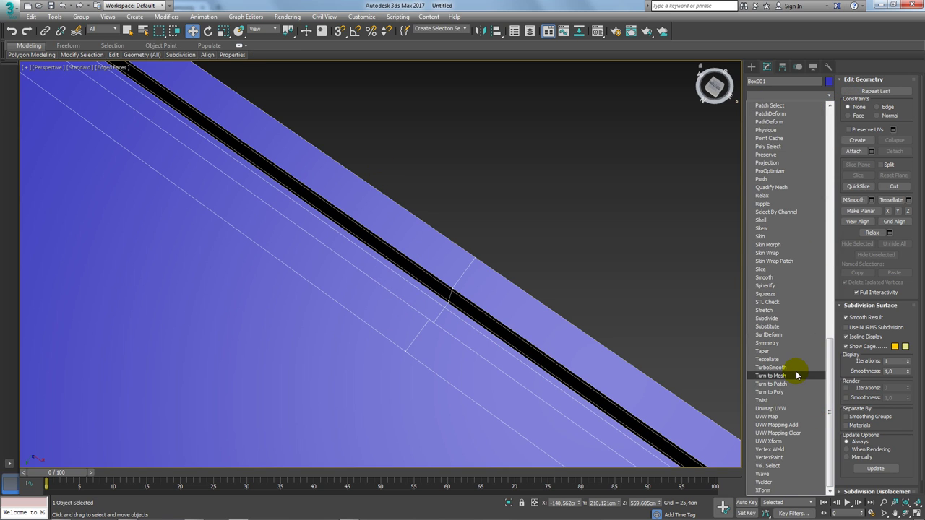
{"action": "left_click", "coordinate": [794, 368]}
{"action": "scroll", "coordinate": [600, 279], "scroll_direction": "down", "scroll_amount": 5}
{"action": "middle_click_drag", "start_coordinate": [612, 275], "coordinate": [554, 347], "text": "alt"}
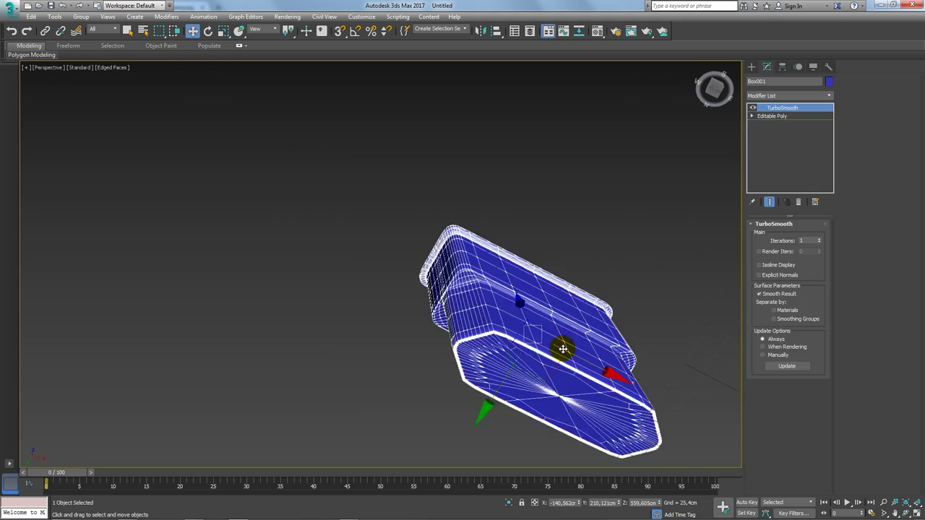
{"action": "scroll", "coordinate": [512, 262], "scroll_direction": "up", "scroll_amount": 5}
{"action": "scroll", "coordinate": [533, 246], "scroll_direction": "up", "scroll_amount": 3}
{"action": "scroll", "coordinate": [527, 257], "scroll_direction": "up", "scroll_amount": 2}
{"action": "mouse_move", "coordinate": [526, 257]}
{"action": "middle_mouse_down", "text": "alt"}
{"action": "mouse_move", "coordinate": [516, 314]}
{"action": "mouse_move", "coordinate": [451, 347]}
{"action": "middle_mouse_up", "text": "alt"}
Return to the Editable Poly base and select the box's top face.
{"action": "left_click", "coordinate": [773, 116]}
{"action": "mouse_move", "coordinate": [556, 275]}
{"action": "middle_mouse_down", "text": "alt"}
{"action": "mouse_move", "coordinate": [568, 258]}
{"action": "mouse_move", "coordinate": [549, 224]}
{"action": "mouse_move", "coordinate": [498, 195]}
{"action": "mouse_move", "coordinate": [542, 253]}
{"action": "middle_mouse_up", "text": "alt"}
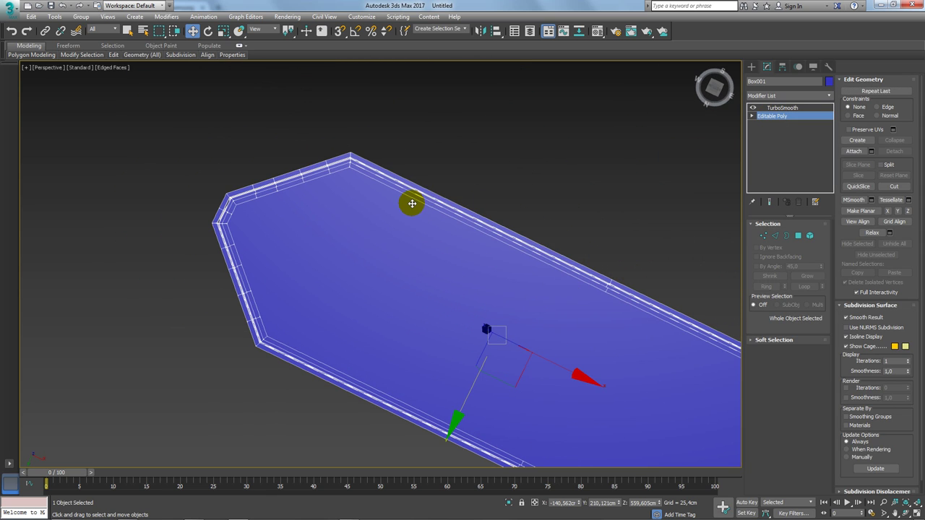
{"action": "scroll", "coordinate": [633, 292], "scroll_direction": "up", "scroll_amount": 2}
{"action": "left_click", "coordinate": [797, 235]}
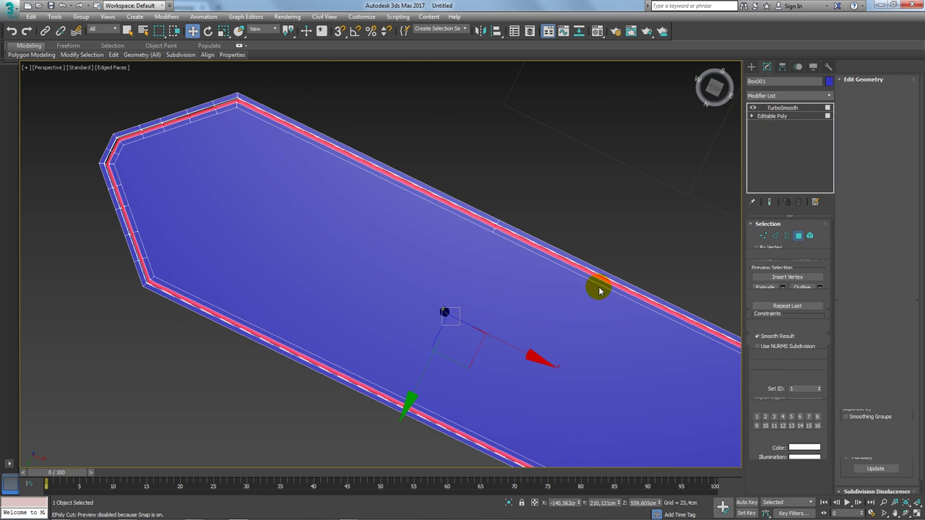
{"action": "left_click", "coordinate": [570, 292]}
{"action": "scroll", "coordinate": [542, 291], "scroll_direction": "down", "scroll_amount": 3}
{"action": "scroll", "coordinate": [541, 291], "scroll_direction": "up", "scroll_amount": 2}
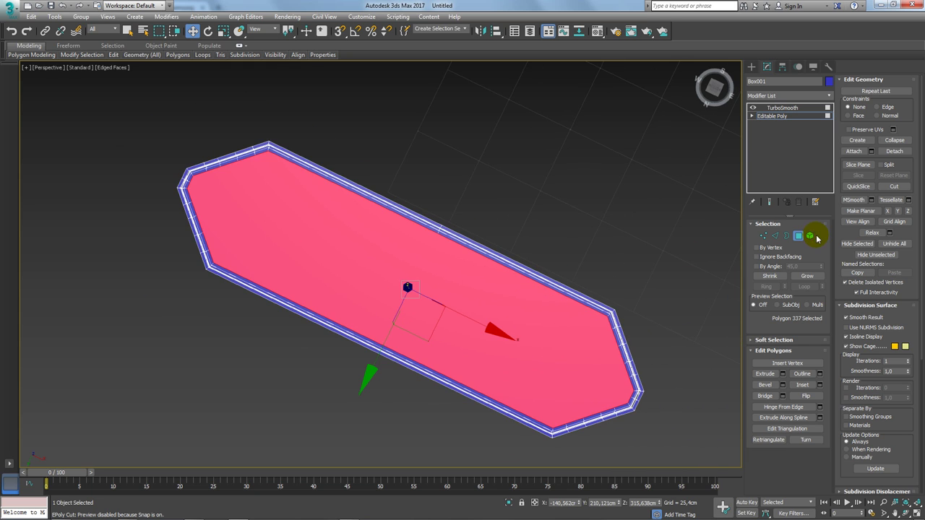
{"action": "scroll", "coordinate": [366, 176], "scroll_direction": "up", "scroll_amount": 3}
Cut edges from the top corner vertex to the lower-left and lower-right corner vertices.
{"action": "left_click", "coordinate": [764, 237], "text": "ctrl"}
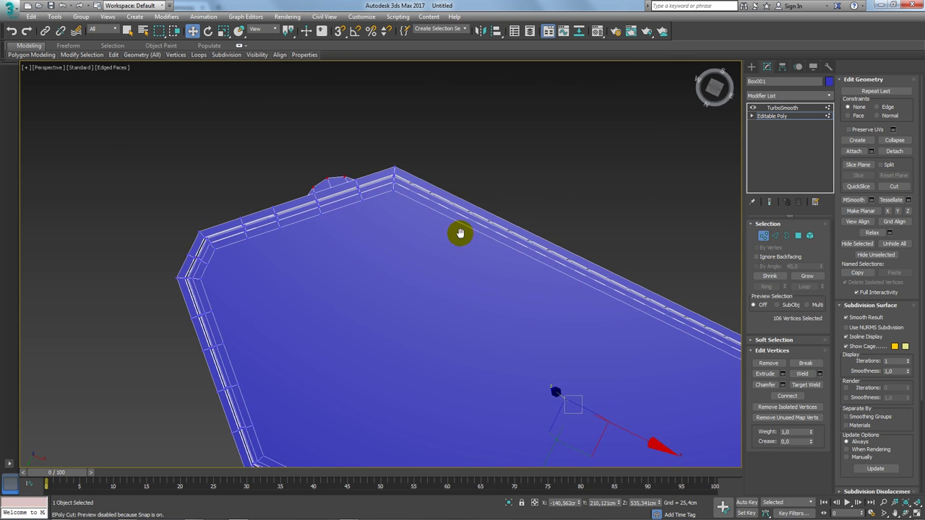
{"action": "scroll", "coordinate": [448, 216], "scroll_direction": "down", "scroll_amount": 1}
{"action": "right_click", "coordinate": [434, 195]}
{"action": "left_click", "coordinate": [423, 107]}
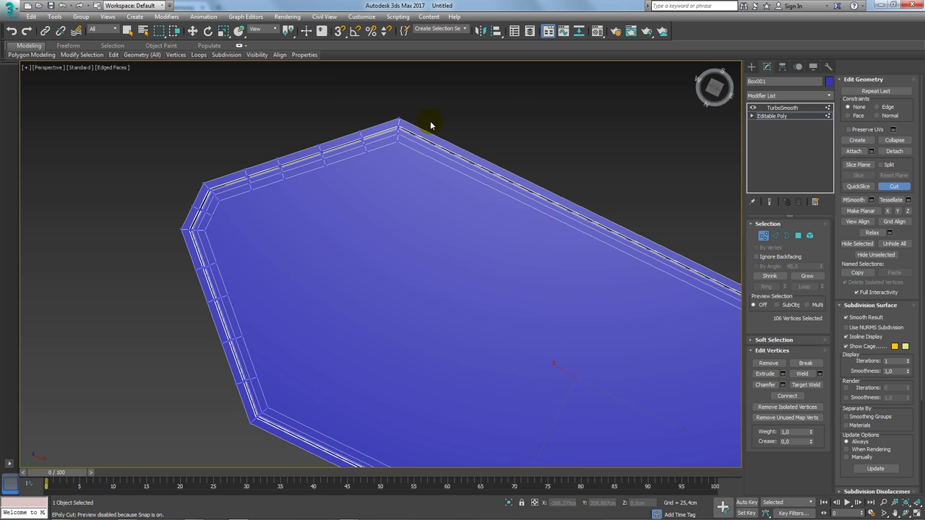
{"action": "left_click", "coordinate": [399, 137]}
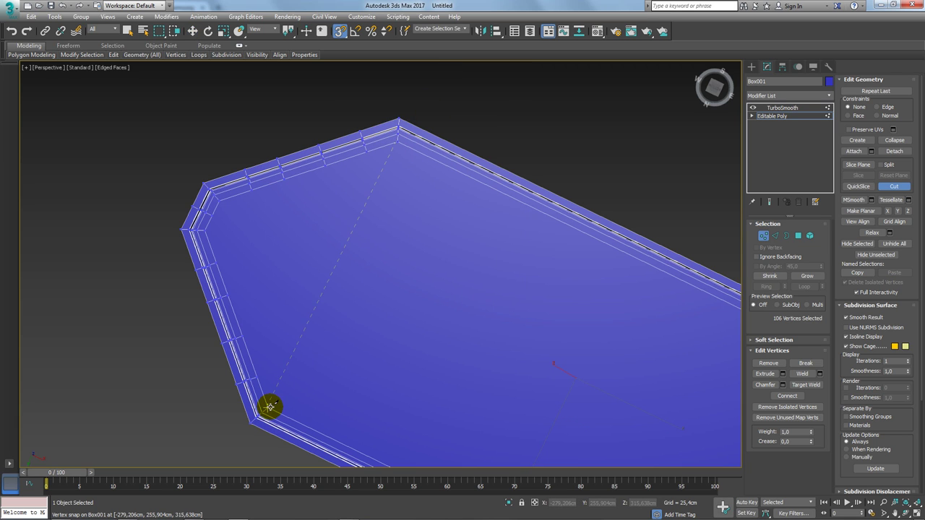
{"action": "left_click", "coordinate": [275, 394]}
{"action": "scroll", "coordinate": [275, 395], "scroll_direction": "down", "scroll_amount": 2}
{"action": "middle_click_drag", "start_coordinate": [378, 239], "coordinate": [166, 206]}
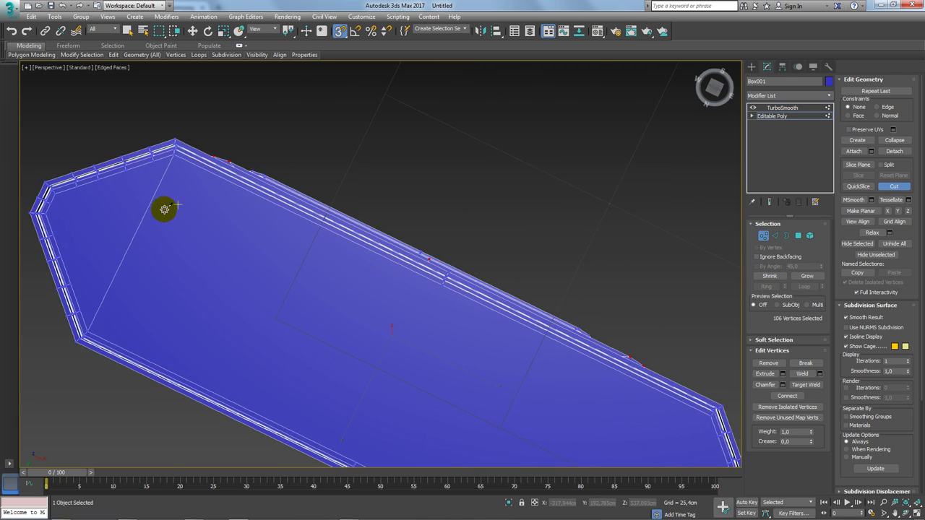
{"action": "scroll", "coordinate": [165, 207], "scroll_direction": "down", "scroll_amount": 2}
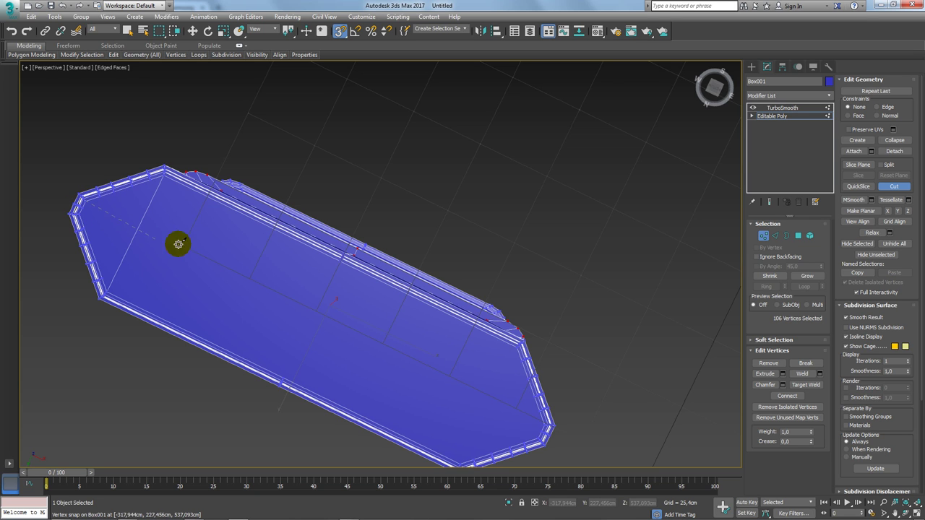
{"action": "scroll", "coordinate": [491, 383], "scroll_direction": "up", "scroll_amount": 2}
{"action": "scroll", "coordinate": [488, 381], "scroll_direction": "up", "scroll_amount": 3}
{"action": "left_click", "coordinate": [488, 381]}
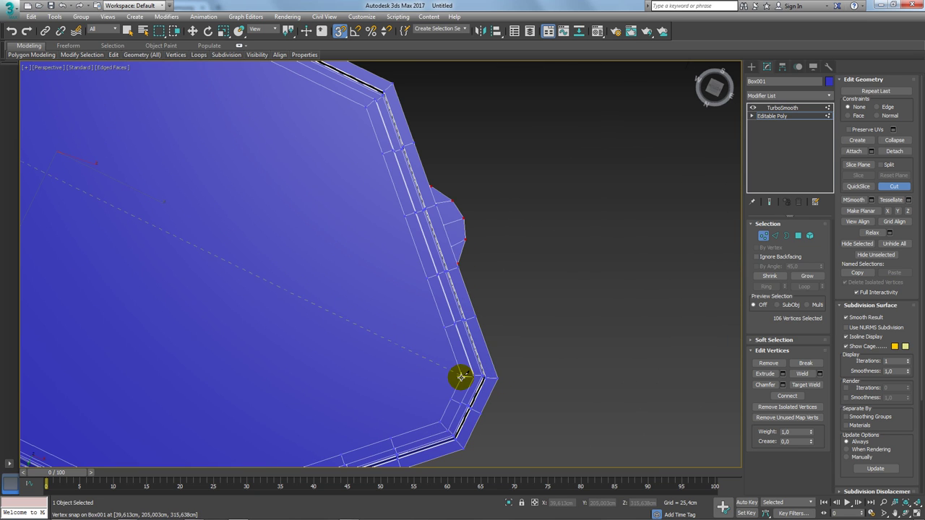
Inspect the new cut edges from several angles and exit the Cut tool.
{"action": "scroll", "coordinate": [460, 378], "scroll_direction": "down", "scroll_amount": 3}
{"action": "scroll", "coordinate": [440, 351], "scroll_direction": "down", "scroll_amount": 2}
{"action": "scroll", "coordinate": [275, 236], "scroll_direction": "up", "scroll_amount": 4}
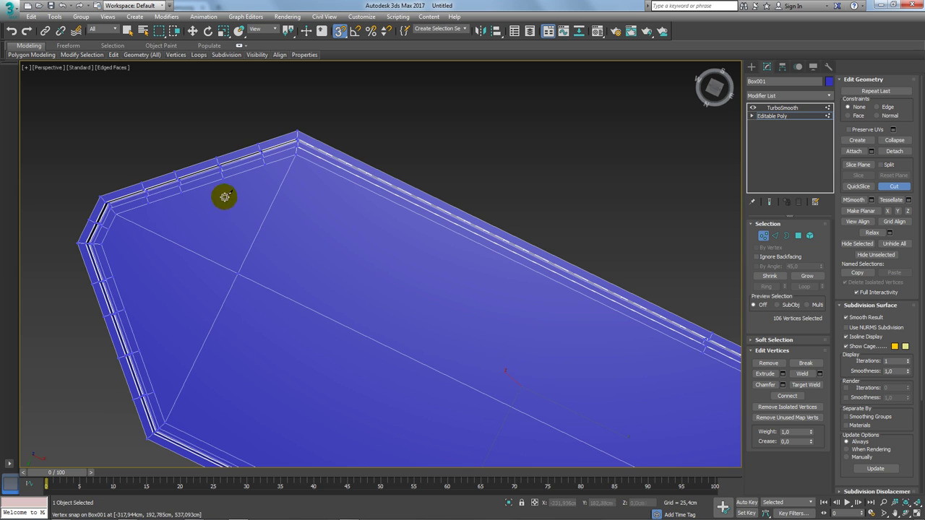
{"action": "middle_click_drag", "start_coordinate": [224, 196], "coordinate": [301, 246]}
{"action": "scroll", "coordinate": [302, 245], "scroll_direction": "up", "scroll_amount": 3}
{"action": "scroll", "coordinate": [277, 242], "scroll_direction": "down", "scroll_amount": 2}
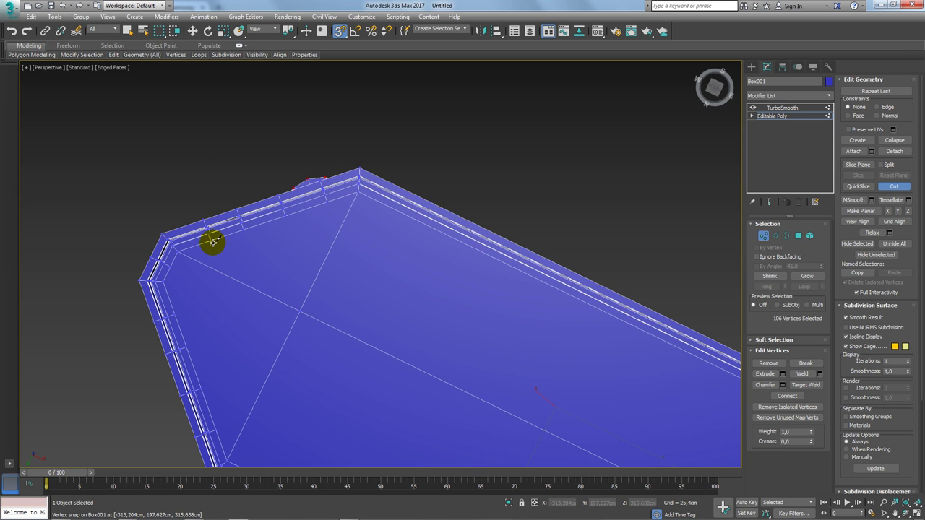
{"action": "scroll", "coordinate": [210, 240], "scroll_direction": "down", "scroll_amount": 3}
{"action": "middle_click_drag", "start_coordinate": [316, 274], "coordinate": [291, 295], "text": "alt"}
{"action": "scroll", "coordinate": [398, 353], "scroll_direction": "up", "scroll_amount": 3}
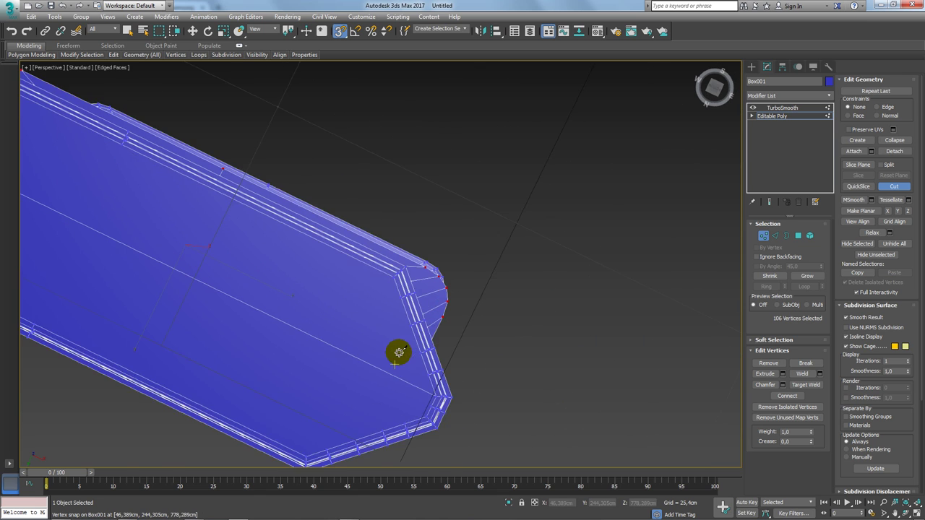
{"action": "scroll", "coordinate": [437, 381], "scroll_direction": "up", "scroll_amount": 1}
{"action": "scroll", "coordinate": [439, 382], "scroll_direction": "down", "scroll_amount": 3}
{"action": "scroll", "coordinate": [361, 303], "scroll_direction": "up", "scroll_amount": 2}
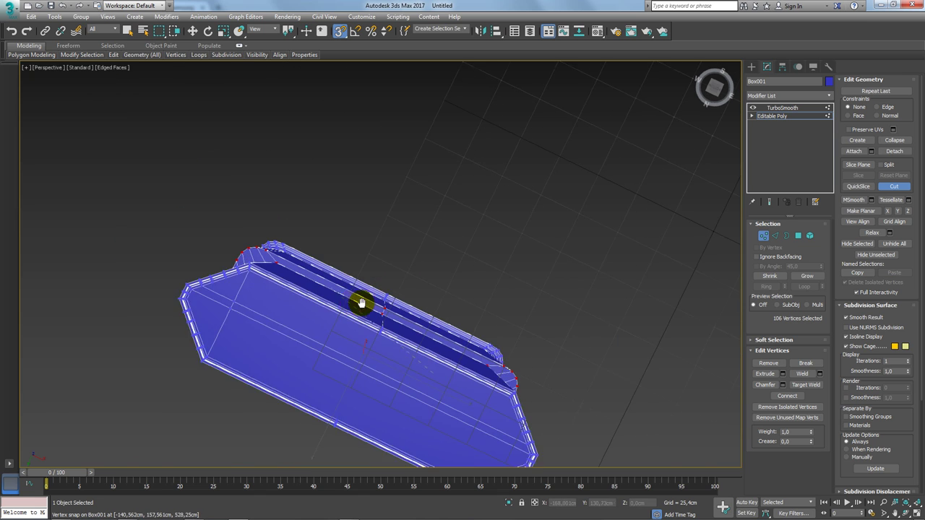
{"action": "scroll", "coordinate": [201, 289], "scroll_direction": "up", "scroll_amount": 2}
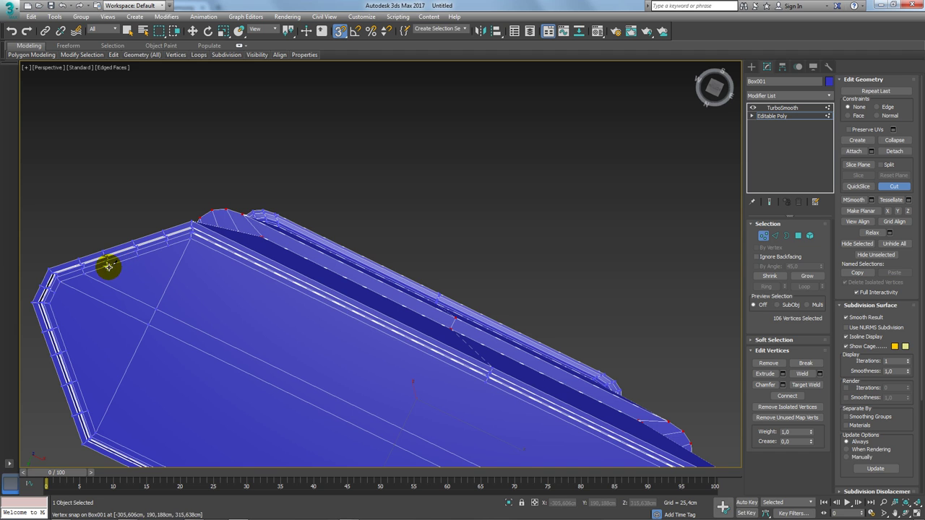
{"action": "scroll", "coordinate": [134, 285], "scroll_direction": "down", "scroll_amount": 2}
{"action": "scroll", "coordinate": [293, 320], "scroll_direction": "up", "scroll_amount": 2}
{"action": "scroll", "coordinate": [423, 418], "scroll_direction": "up", "scroll_amount": 1}
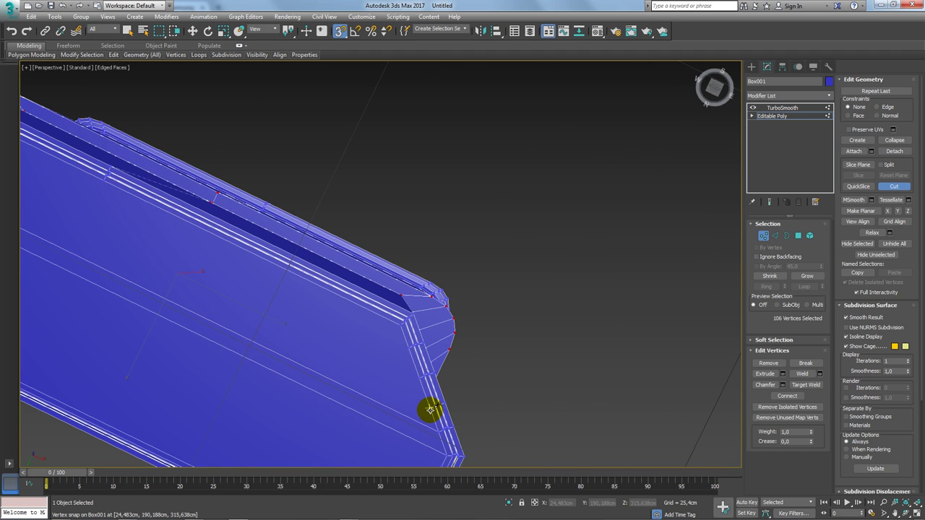
{"action": "scroll", "coordinate": [429, 410], "scroll_direction": "down", "scroll_amount": 2}
{"action": "scroll", "coordinate": [134, 256], "scroll_direction": "up", "scroll_amount": 2}
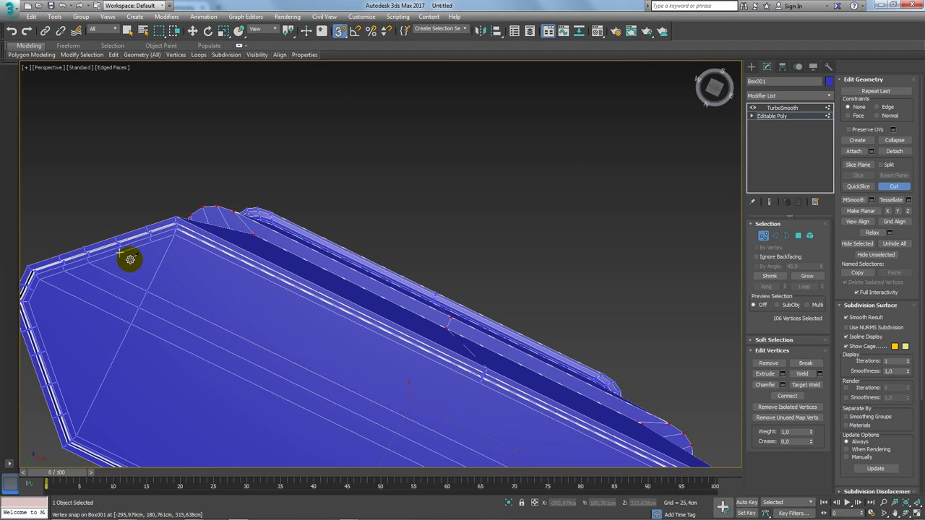
{"action": "scroll", "coordinate": [289, 289], "scroll_direction": "down", "scroll_amount": 2}
{"action": "scroll", "coordinate": [372, 368], "scroll_direction": "up", "scroll_amount": 1}
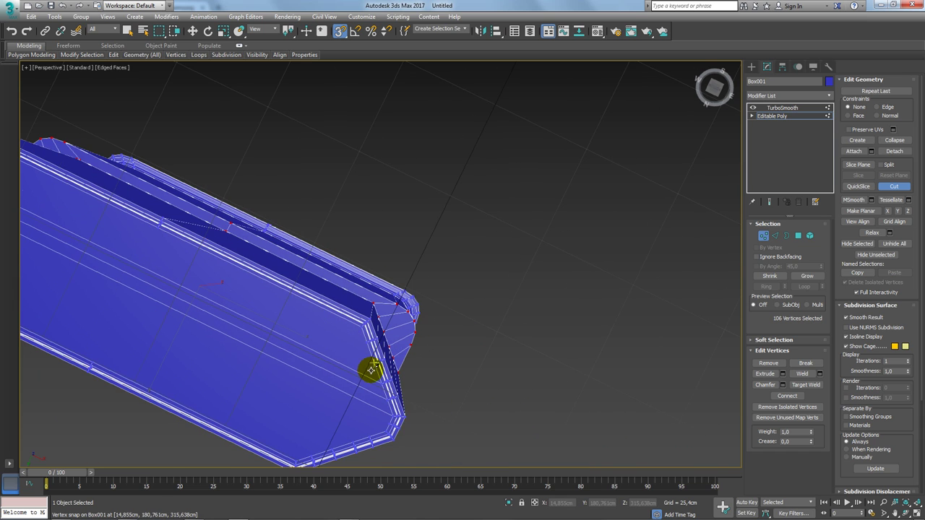
{"action": "scroll", "coordinate": [370, 367], "scroll_direction": "up", "scroll_amount": 1}
{"action": "scroll", "coordinate": [378, 356], "scroll_direction": "down", "scroll_amount": 1}
{"action": "scroll", "coordinate": [481, 392], "scroll_direction": "down", "scroll_amount": 1}
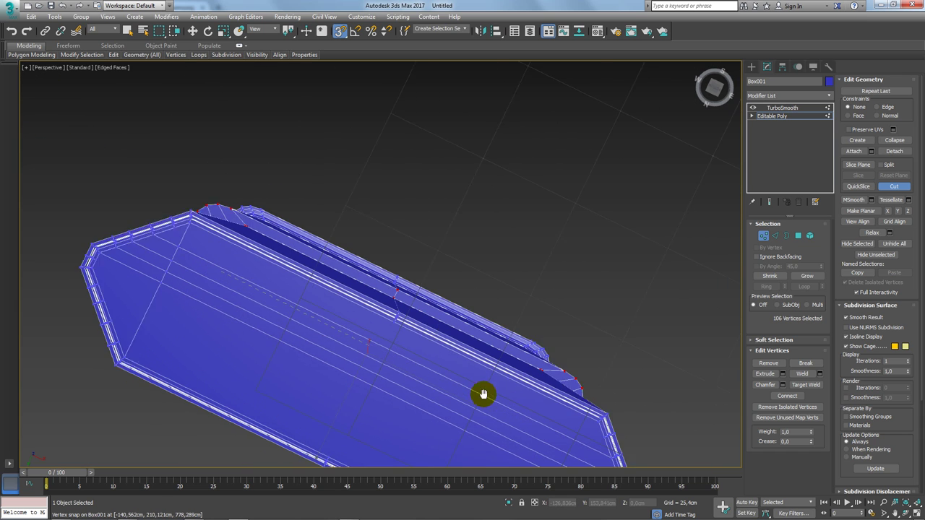
{"action": "scroll", "coordinate": [233, 254], "scroll_direction": "up", "scroll_amount": 1}
{"action": "scroll", "coordinate": [159, 214], "scroll_direction": "up", "scroll_amount": 1}
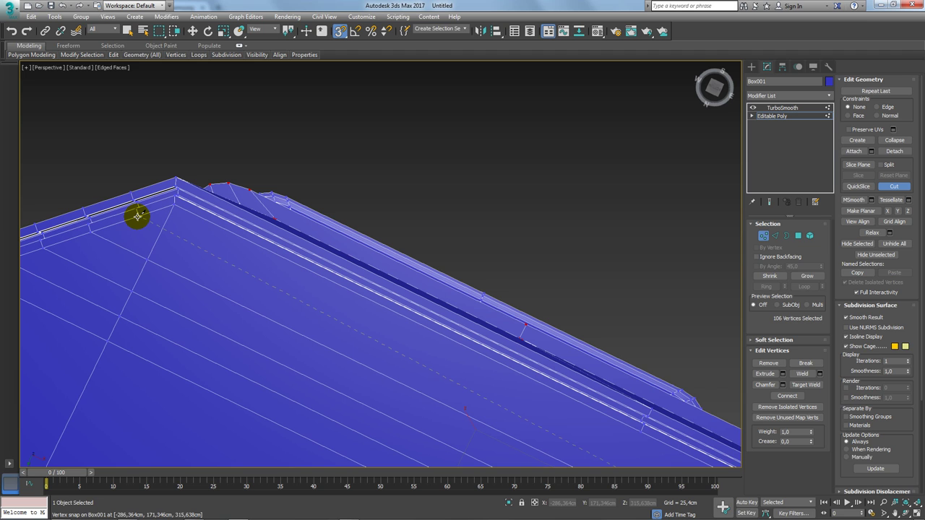
{"action": "scroll", "coordinate": [190, 260], "scroll_direction": "down", "scroll_amount": 2}
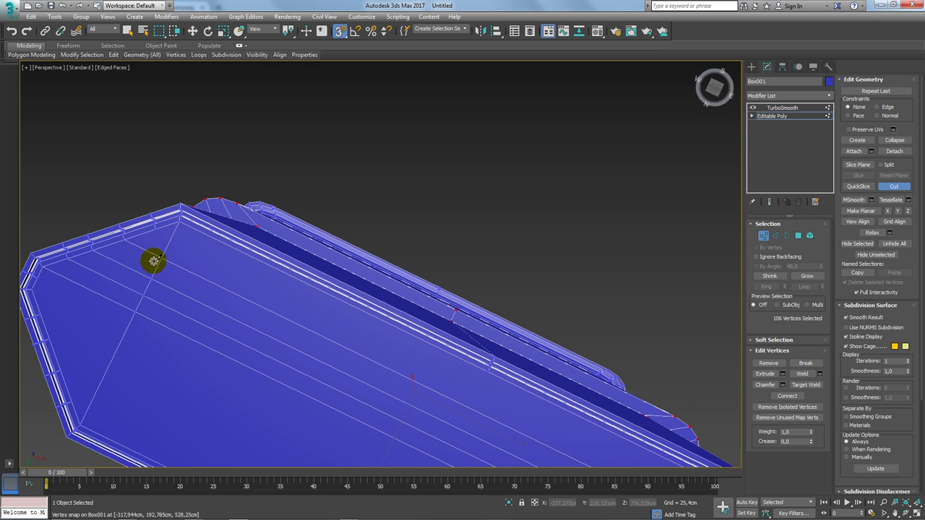
{"action": "scroll", "coordinate": [199, 264], "scroll_direction": "down", "scroll_amount": 2}
{"action": "middle_click_drag", "start_coordinate": [262, 306], "coordinate": [263, 190], "text": "alt"}
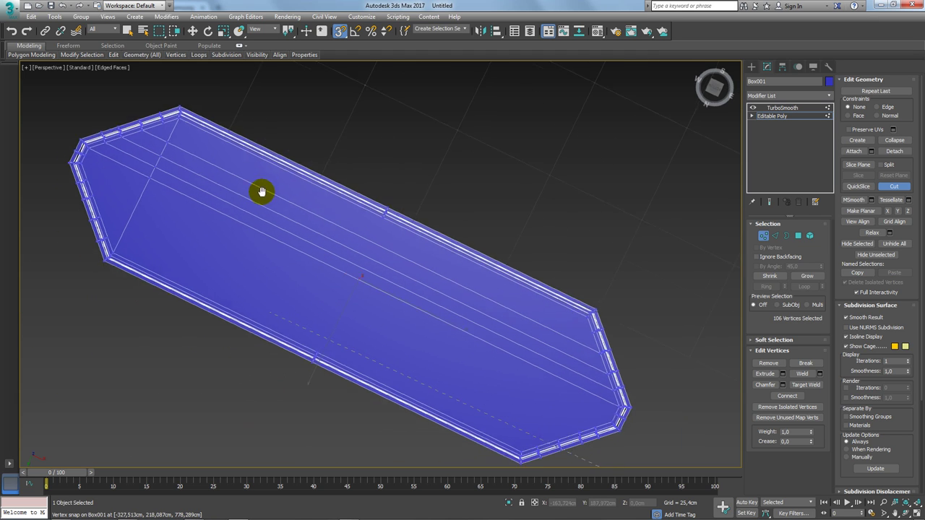
{"action": "right_click", "coordinate": [243, 167]}
{"action": "scroll", "coordinate": [362, 233], "scroll_direction": "up", "scroll_amount": 4}
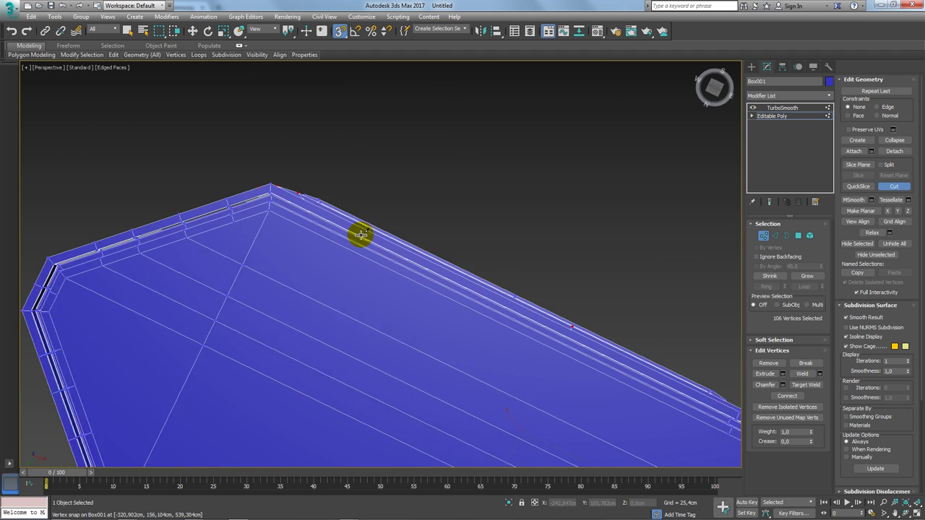
{"action": "mouse_move", "coordinate": [361, 233]}
{"action": "middle_mouse_down"}
{"action": "mouse_move", "coordinate": [302, 212]}
{"action": "mouse_move", "coordinate": [433, 204]}
{"action": "middle_mouse_up"}
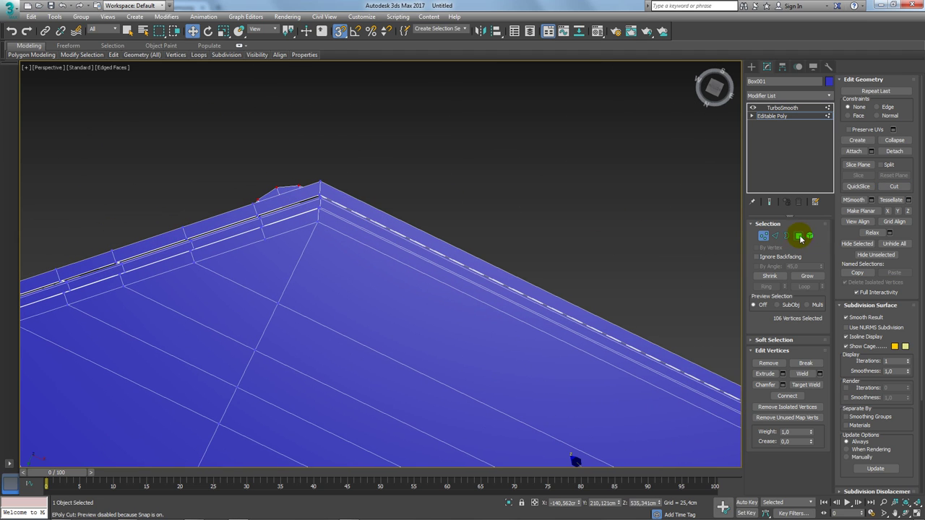
{"action": "left_click", "coordinate": [799, 237]}
{"action": "left_click", "coordinate": [275, 258]}
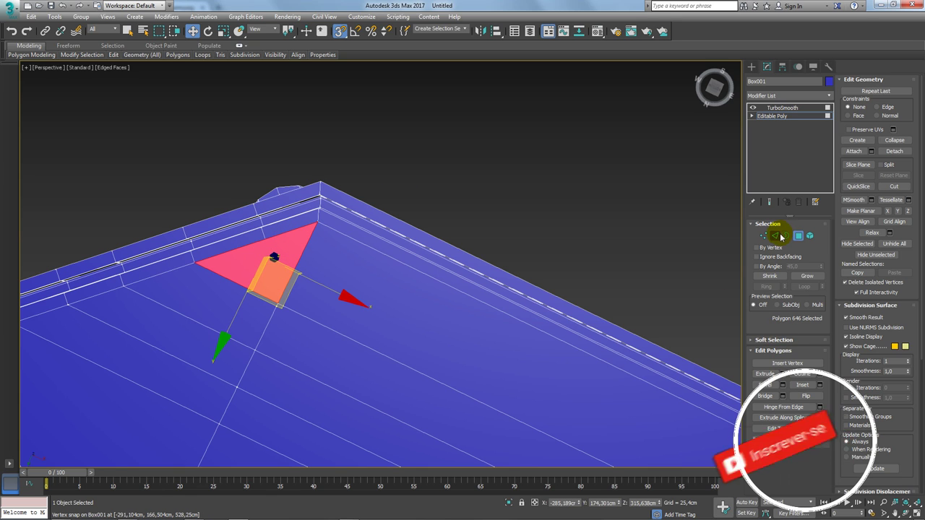
{"action": "left_click", "coordinate": [774, 236], "text": "ctrl"}
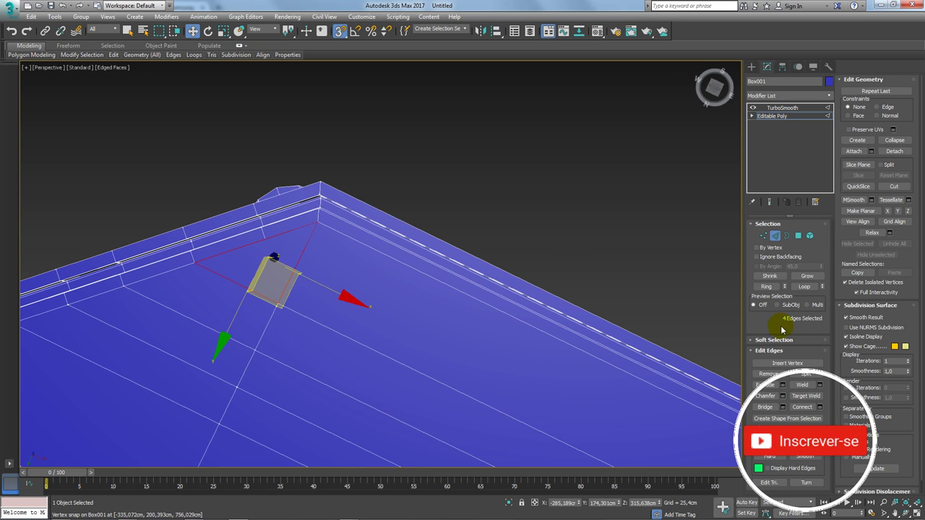
{"action": "left_click", "coordinate": [765, 237]}
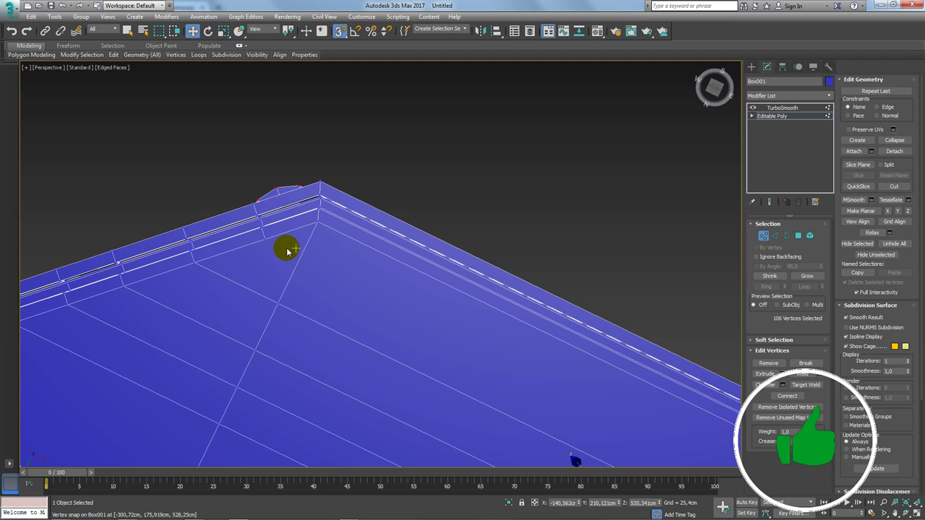
{"action": "left_click_drag", "start_coordinate": [264, 240], "coordinate": [454, 338]}
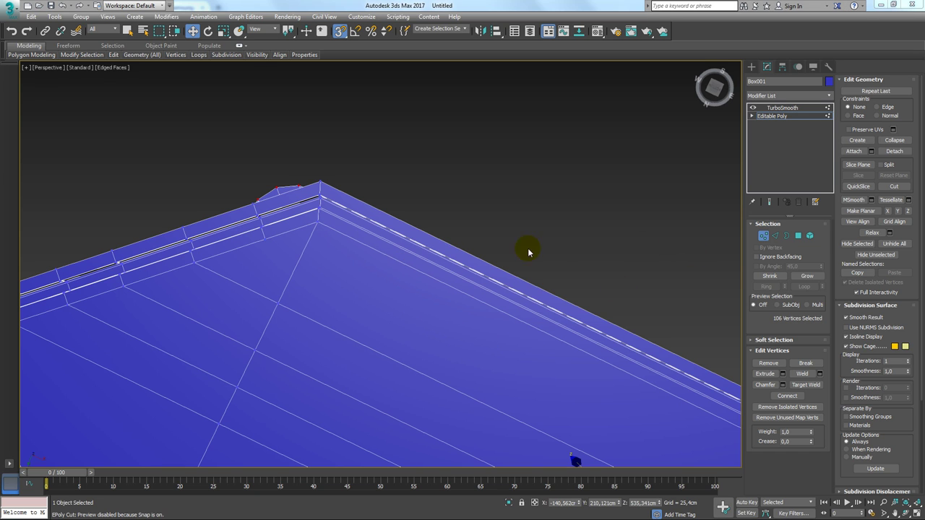
{"action": "key", "text": "z"}
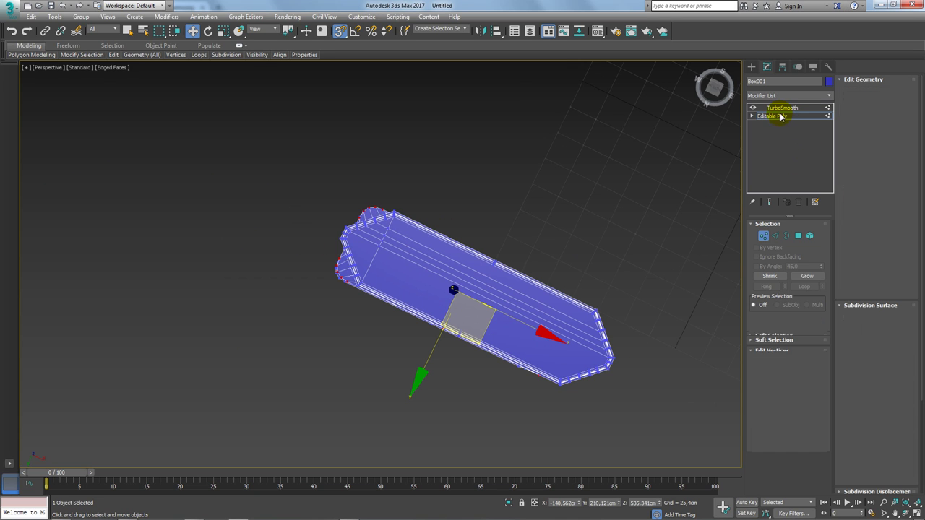
Inspect the TurboSmoothed box, then drop back to the Editable Poly base level.
{"action": "left_click", "coordinate": [780, 107]}
{"action": "middle_click_drag", "start_coordinate": [473, 206], "coordinate": [441, 309], "text": "alt"}
{"action": "scroll", "coordinate": [440, 309], "scroll_direction": "up", "scroll_amount": 3}
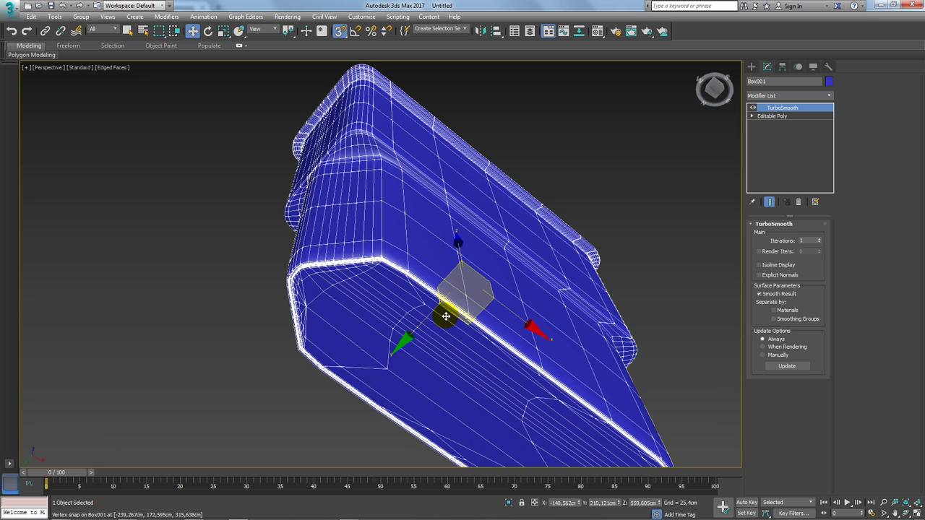
{"action": "left_click", "coordinate": [772, 116]}
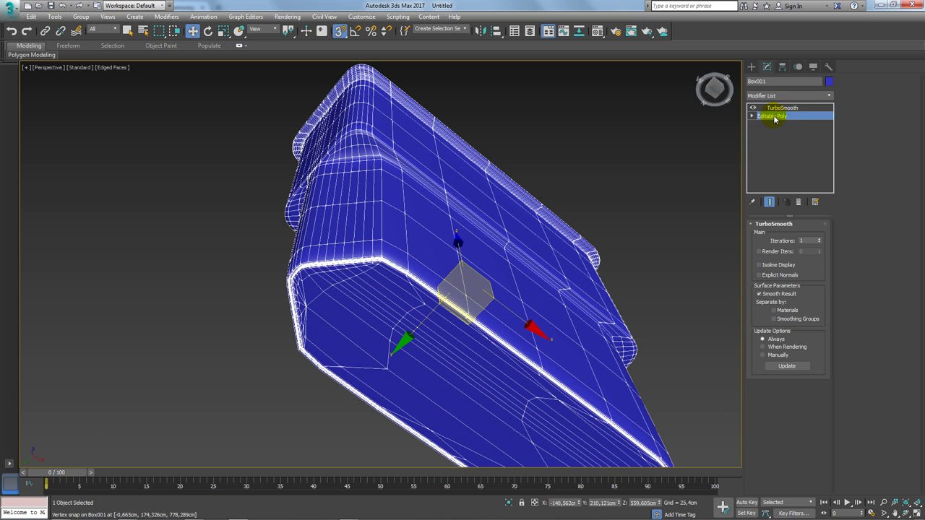
{"action": "mouse_move", "coordinate": [633, 210]}
{"action": "middle_mouse_down", "text": "alt"}
{"action": "mouse_move", "coordinate": [526, 221]}
{"action": "mouse_move", "coordinate": [527, 283]}
{"action": "mouse_move", "coordinate": [477, 299]}
{"action": "middle_mouse_up", "text": "alt"}
{"action": "scroll", "coordinate": [478, 331], "scroll_direction": "down", "scroll_amount": 2}
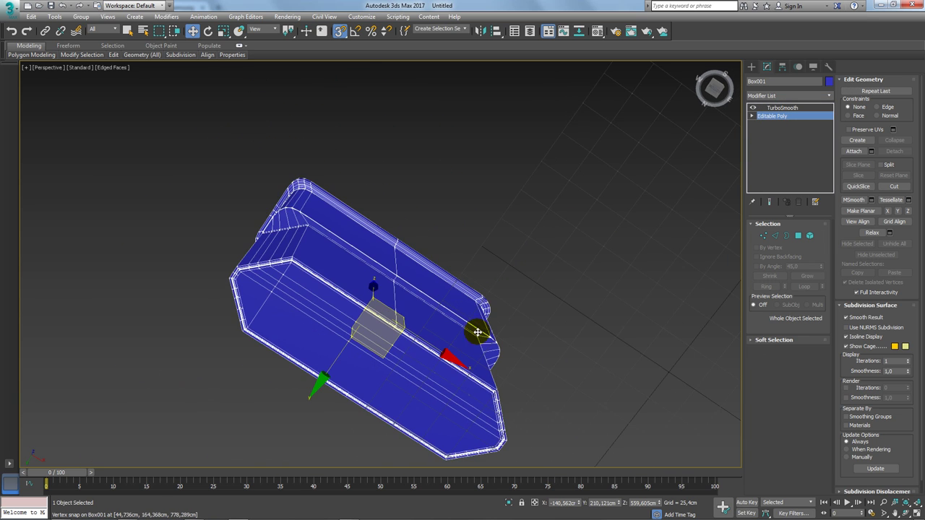
Add two Symmetry modifiers, setting the second to mirror on Y with Flip.
{"action": "left_click", "coordinate": [829, 96]}
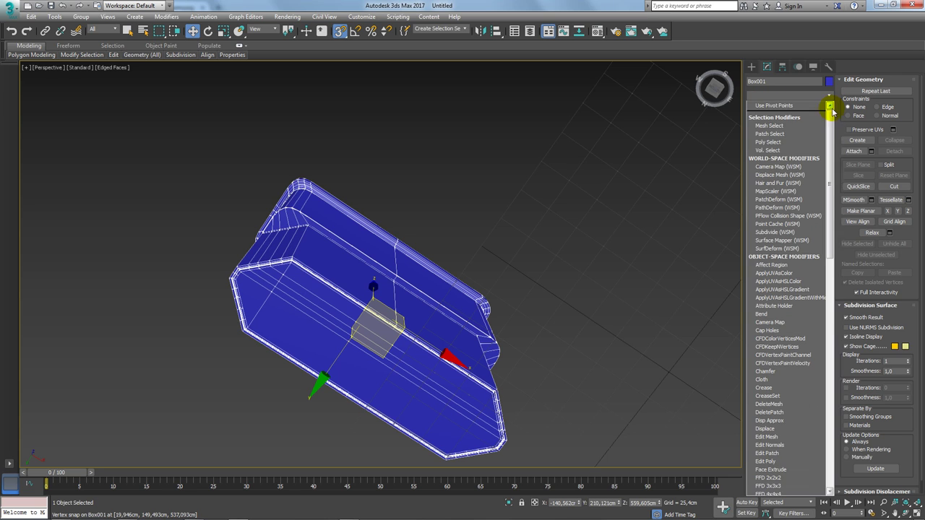
{"action": "left_click_drag", "start_coordinate": [832, 115], "coordinate": [823, 373]}
{"action": "left_click", "coordinate": [767, 343]}
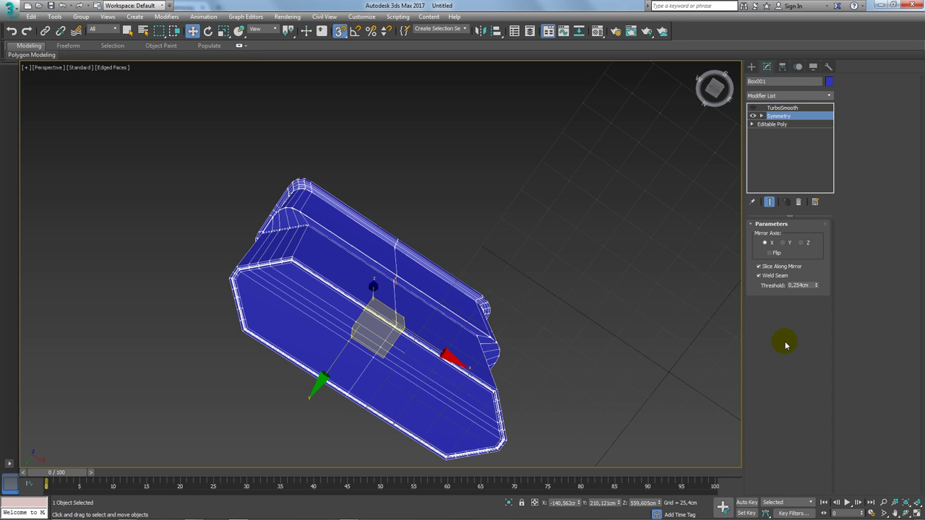
{"action": "left_click", "coordinate": [829, 96]}
{"action": "scroll", "coordinate": [775, 151], "scroll_direction": "down", "scroll_amount": 5}
{"action": "scroll", "coordinate": [771, 289], "scroll_direction": "down", "scroll_amount": 10}
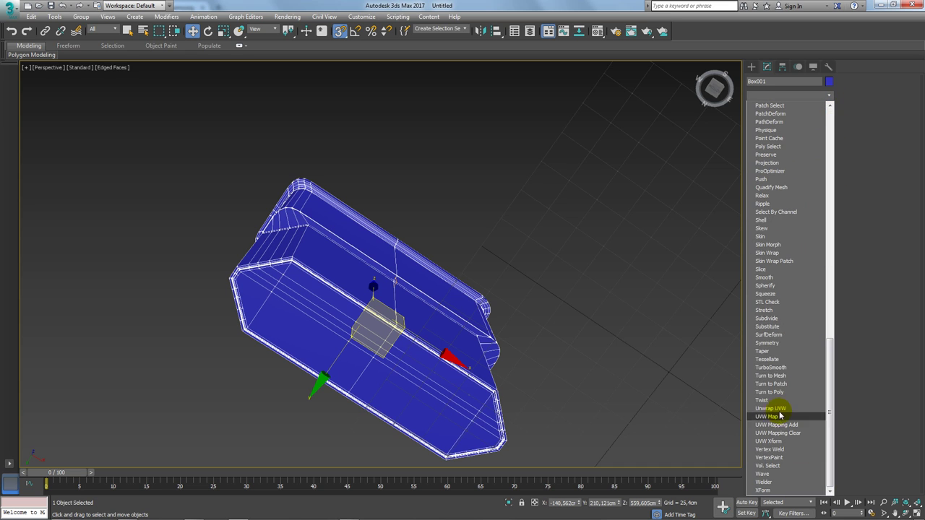
{"action": "left_click", "coordinate": [767, 343]}
{"action": "left_click", "coordinate": [786, 245]}
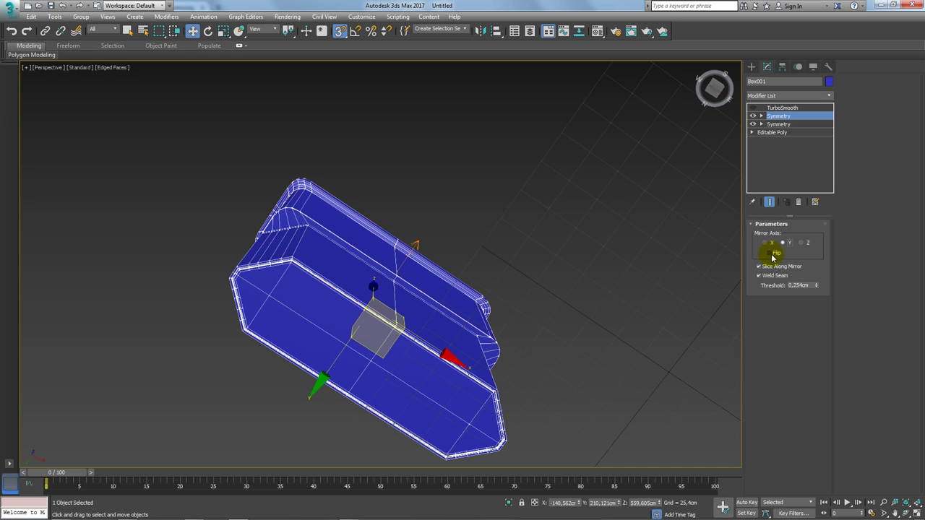
{"action": "left_click", "coordinate": [770, 253]}
{"action": "mouse_move", "coordinate": [413, 320]}
{"action": "middle_mouse_down", "text": "alt"}
{"action": "mouse_move", "coordinate": [380, 305]}
{"action": "mouse_move", "coordinate": [381, 275]}
{"action": "mouse_move", "coordinate": [386, 440]}
{"action": "mouse_move", "coordinate": [371, 388]}
{"action": "mouse_move", "coordinate": [398, 262]}
{"action": "mouse_move", "coordinate": [625, 347]}
{"action": "mouse_move", "coordinate": [614, 316]}
{"action": "mouse_move", "coordinate": [566, 338]}
{"action": "mouse_move", "coordinate": [394, 289]}
{"action": "mouse_move", "coordinate": [382, 262]}
{"action": "mouse_move", "coordinate": [477, 253]}
{"action": "mouse_move", "coordinate": [425, 204]}
{"action": "middle_mouse_up", "text": "alt"}
Collapse both Symmetry modifiers into Box001's Editable Poly.
{"action": "right_click", "coordinate": [425, 204]}
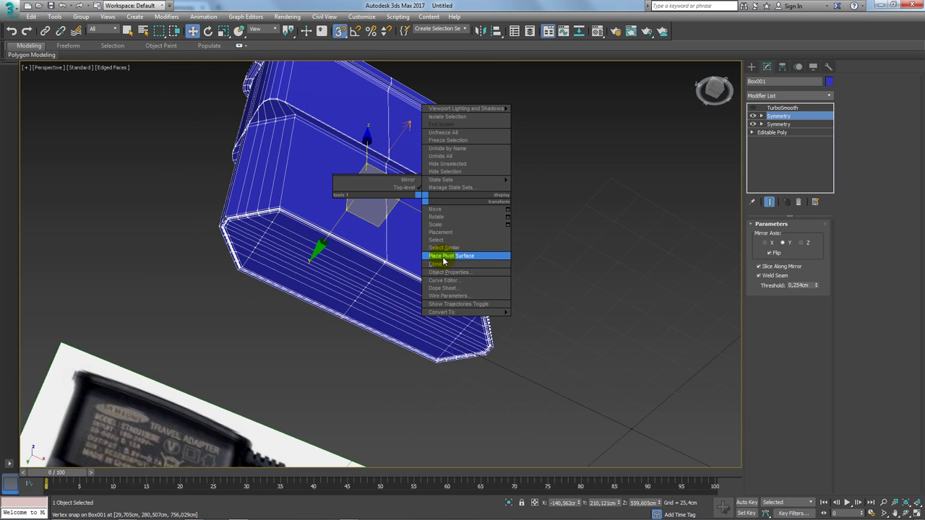
{"action": "left_click", "coordinate": [781, 128]}
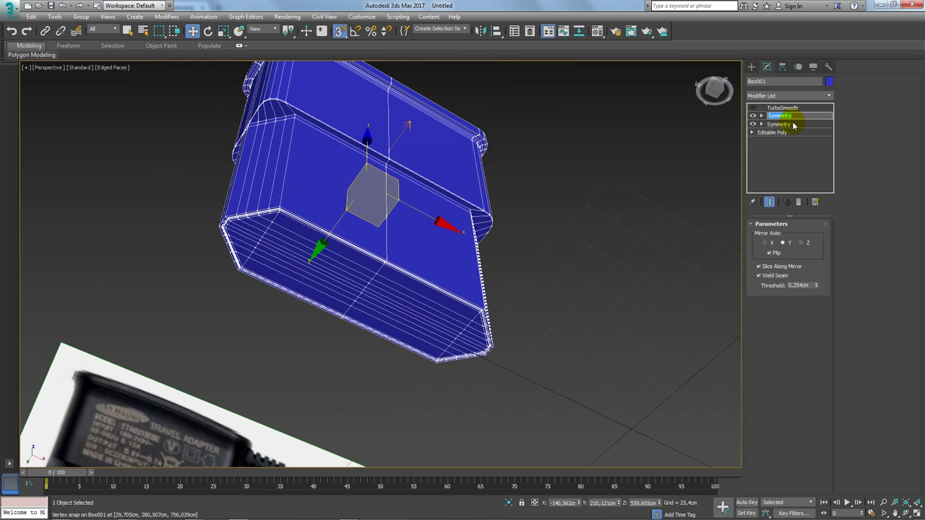
{"action": "right_click", "coordinate": [804, 117]}
{"action": "left_click", "coordinate": [790, 118]}
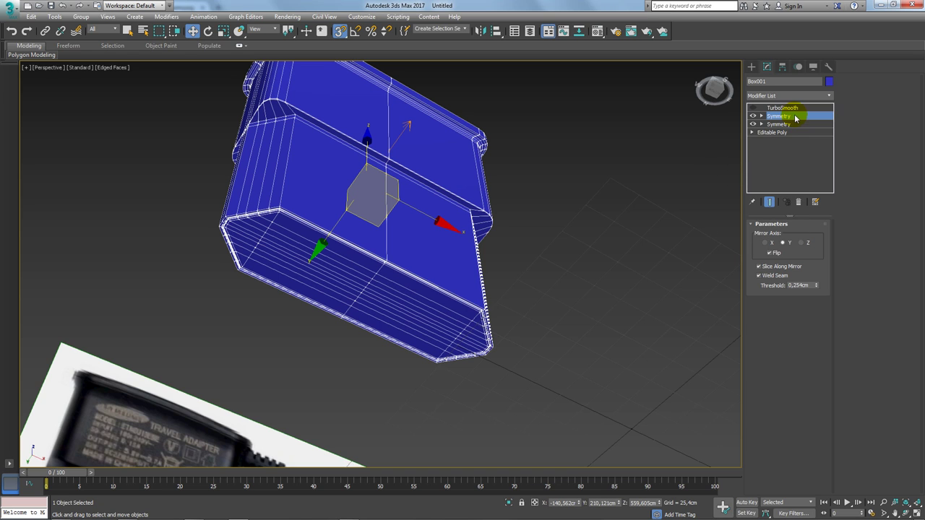
{"action": "right_click", "coordinate": [791, 118]}
{"action": "left_click", "coordinate": [822, 206]}
{"action": "left_click", "coordinate": [508, 303]}
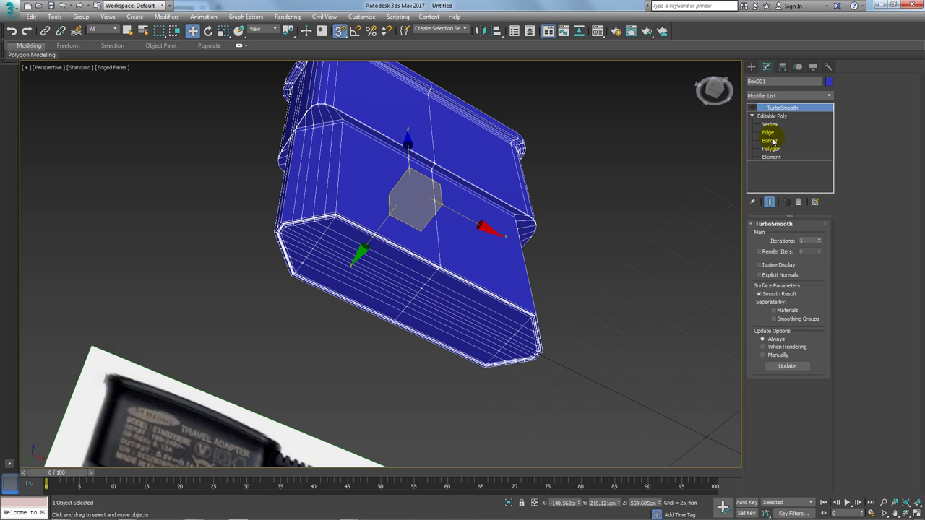
Select an edge ring on the box's side and connect it with a new edge loop.
{"action": "left_click", "coordinate": [768, 133]}
{"action": "left_click", "coordinate": [397, 269]}
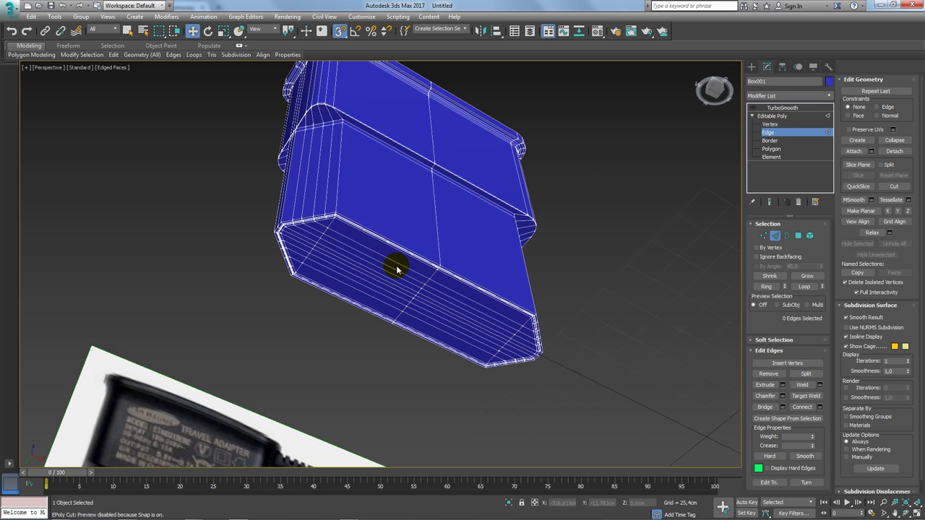
{"action": "left_click", "coordinate": [400, 266]}
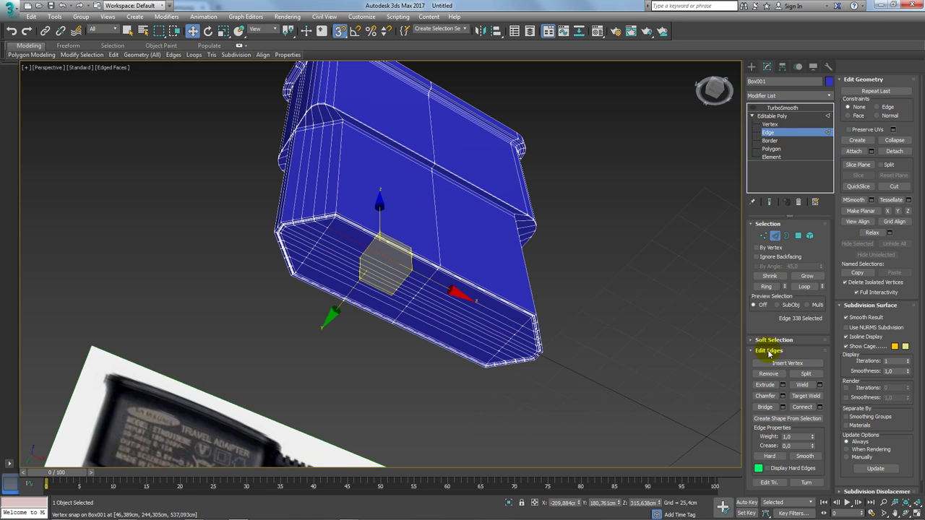
{"action": "left_click", "coordinate": [766, 287]}
{"action": "left_click", "coordinate": [820, 407]}
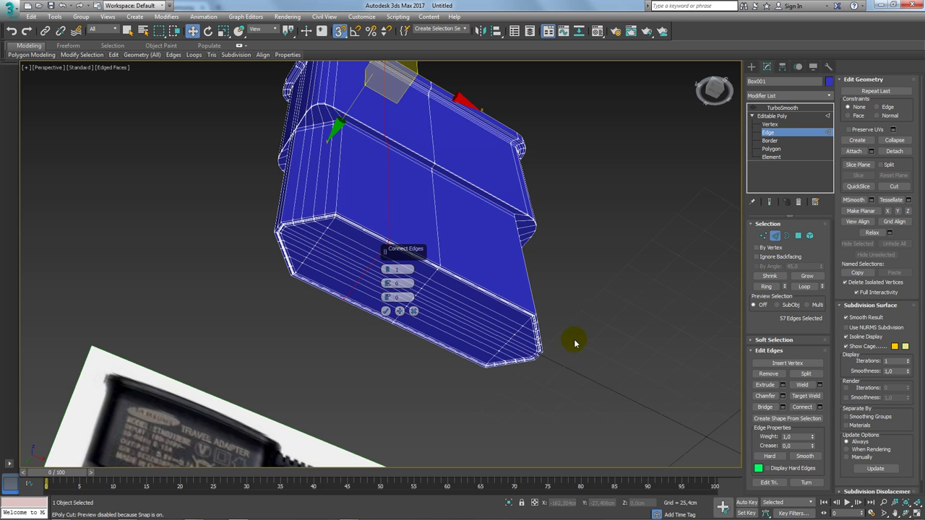
{"action": "left_click", "coordinate": [388, 314]}
Turn off snaps and frame the box in the Front view against the reference.
{"action": "key", "text": "s"}
{"action": "mouse_move", "coordinate": [440, 317]}
{"action": "middle_mouse_down", "text": "alt"}
{"action": "mouse_move", "coordinate": [429, 309]}
{"action": "mouse_move", "coordinate": [412, 320]}
{"action": "middle_mouse_up", "text": "alt"}
{"action": "key", "text": "f"}
{"action": "key", "text": "z"}
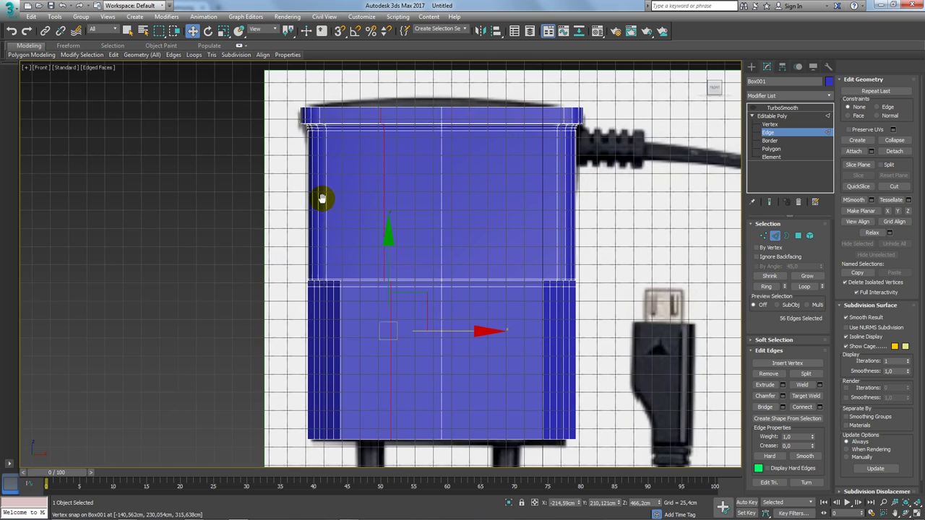
{"action": "scroll", "coordinate": [436, 287], "scroll_direction": "up", "scroll_amount": 1}
{"action": "mouse_move", "coordinate": [436, 287]}
{"action": "middle_mouse_down"}
{"action": "mouse_move", "coordinate": [403, 199]}
{"action": "mouse_move", "coordinate": [424, 220]}
{"action": "middle_mouse_up"}
{"action": "scroll", "coordinate": [415, 223], "scroll_direction": "down", "scroll_amount": 2}
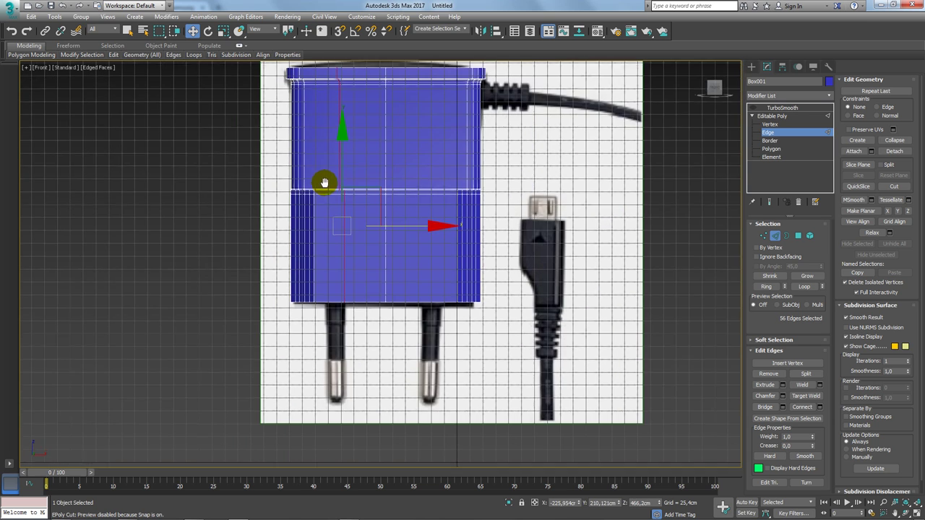
{"action": "scroll", "coordinate": [345, 194], "scroll_direction": "up", "scroll_amount": 2}
{"action": "middle_click_drag", "start_coordinate": [387, 213], "coordinate": [404, 332]}
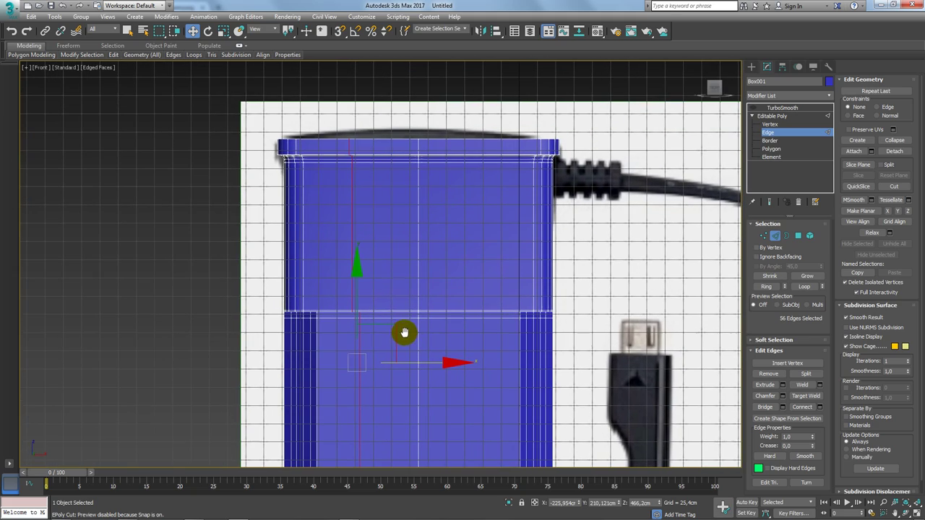
{"action": "middle_click_drag", "start_coordinate": [458, 295], "coordinate": [440, 283], "text": "alt"}
{"action": "scroll", "coordinate": [351, 243], "scroll_direction": "up", "scroll_amount": 4}
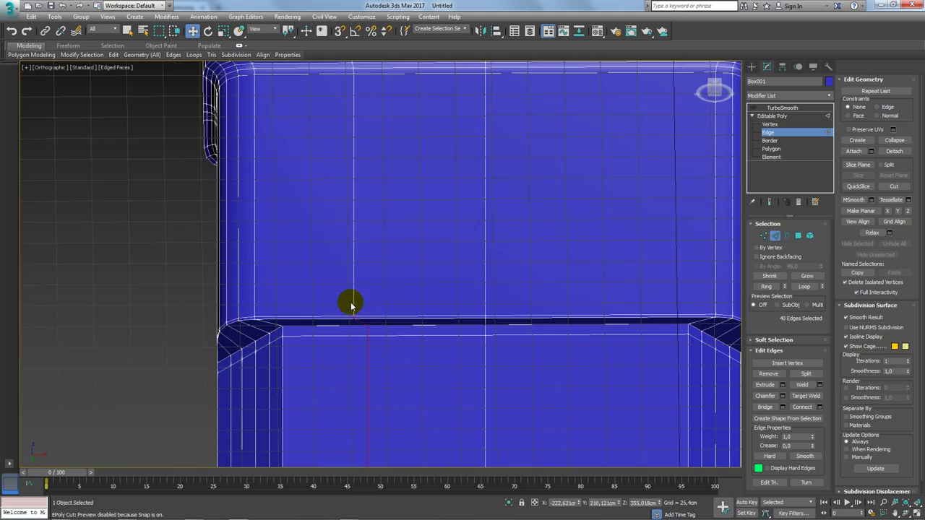
{"action": "scroll", "coordinate": [364, 316], "scroll_direction": "up", "scroll_amount": 2}
{"action": "middle_click_drag", "start_coordinate": [364, 316], "coordinate": [369, 270]}
{"action": "scroll", "coordinate": [363, 268], "scroll_direction": "down", "scroll_amount": 2}
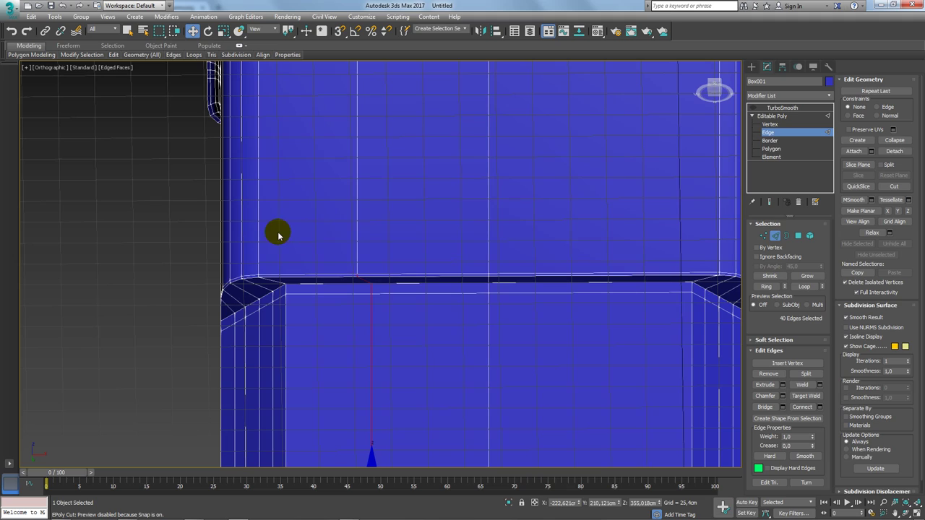
{"action": "mouse_move", "coordinate": [275, 234]}
{"action": "middle_mouse_down", "text": "alt"}
{"action": "mouse_move", "coordinate": [229, 225]}
{"action": "mouse_move", "coordinate": [372, 281]}
{"action": "mouse_move", "coordinate": [403, 310]}
{"action": "mouse_move", "coordinate": [541, 316]}
{"action": "mouse_move", "coordinate": [532, 304]}
{"action": "middle_mouse_up", "text": "alt"}
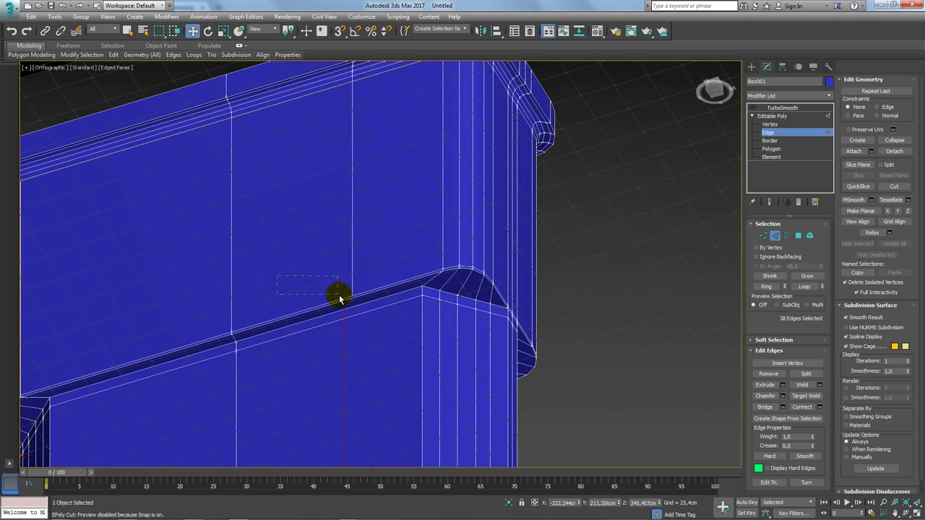
Slide the new edge loop left along X to line up with the reference groove.
{"action": "key", "text": "f"}
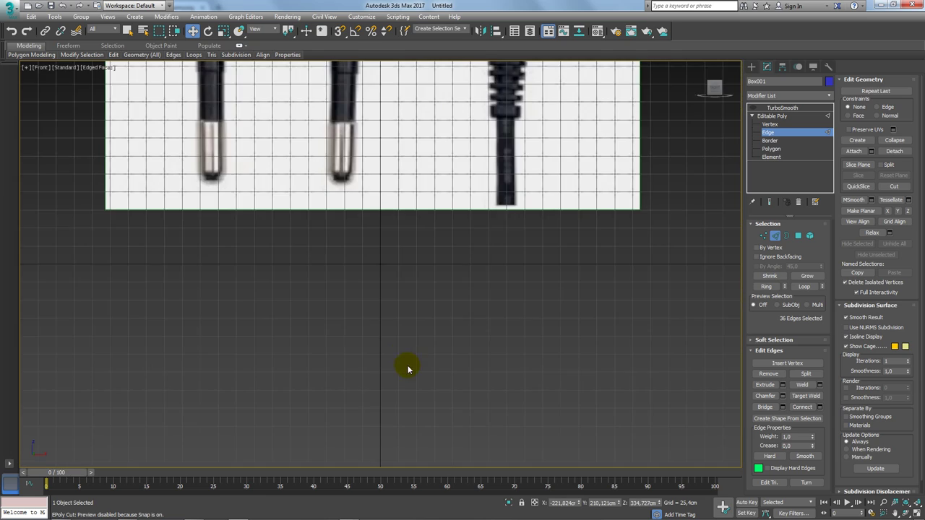
{"action": "middle_click_drag", "start_coordinate": [407, 369], "coordinate": [429, 412]}
{"action": "scroll", "coordinate": [351, 333], "scroll_direction": "up", "scroll_amount": 5}
{"action": "scroll", "coordinate": [412, 285], "scroll_direction": "up", "scroll_amount": 2}
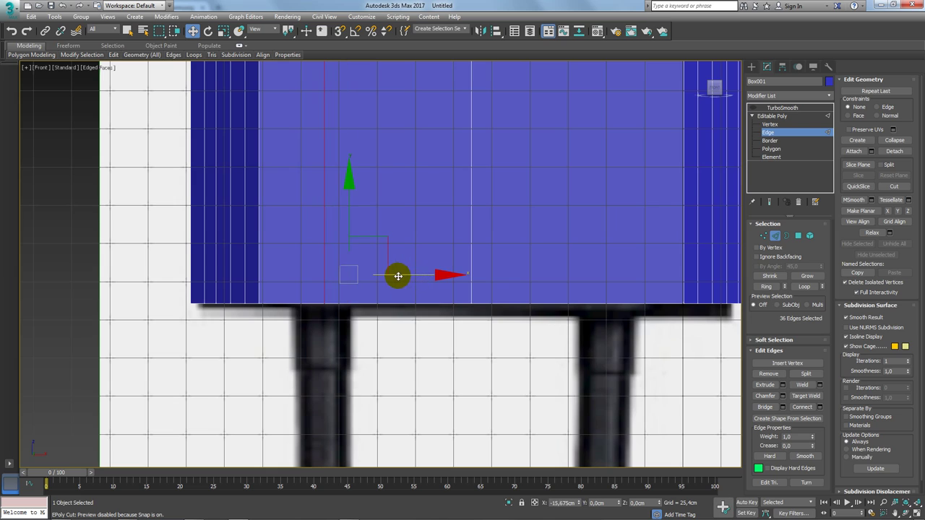
{"action": "left_click_drag", "start_coordinate": [397, 276], "coordinate": [312, 309]}
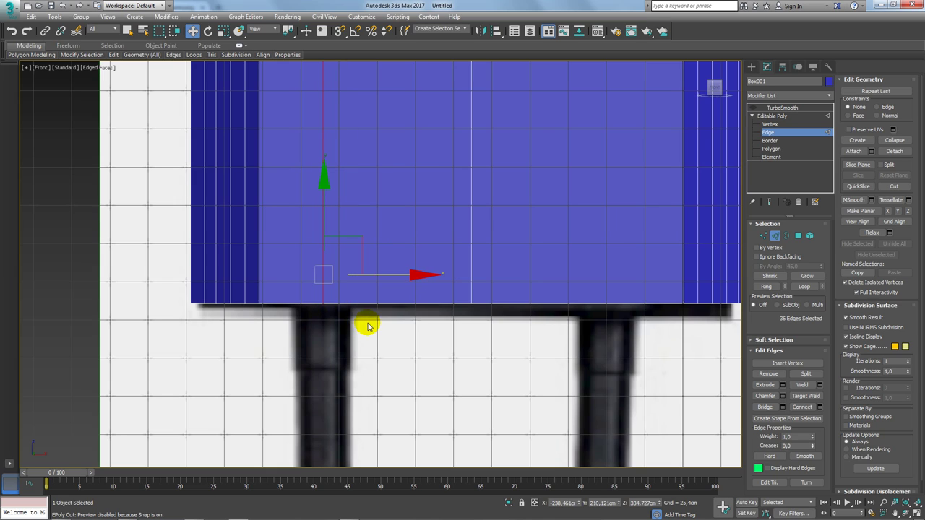
{"action": "scroll", "coordinate": [367, 327], "scroll_direction": "down", "scroll_amount": 3}
{"action": "middle_click_drag", "start_coordinate": [407, 332], "coordinate": [409, 305], "text": "alt"}
{"action": "middle_click_drag", "start_coordinate": [502, 271], "coordinate": [737, 330]}
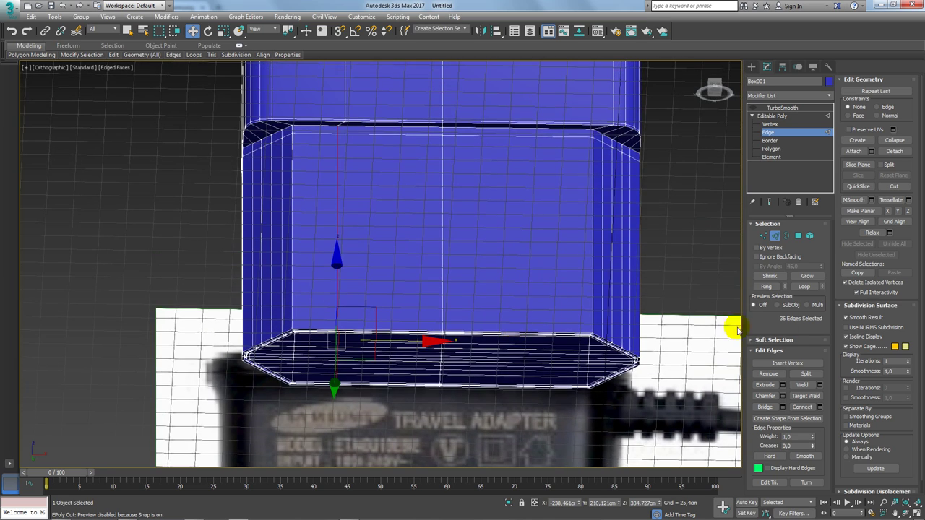
Extend the edges to full loops and chamfer them by 11,148cm into parallel loops.
{"action": "left_click", "coordinate": [806, 287]}
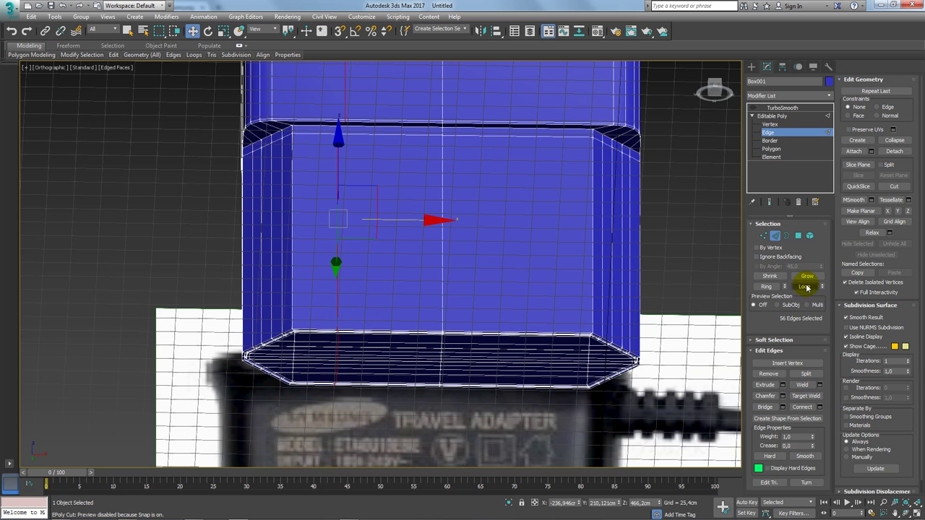
{"action": "left_click", "coordinate": [782, 396]}
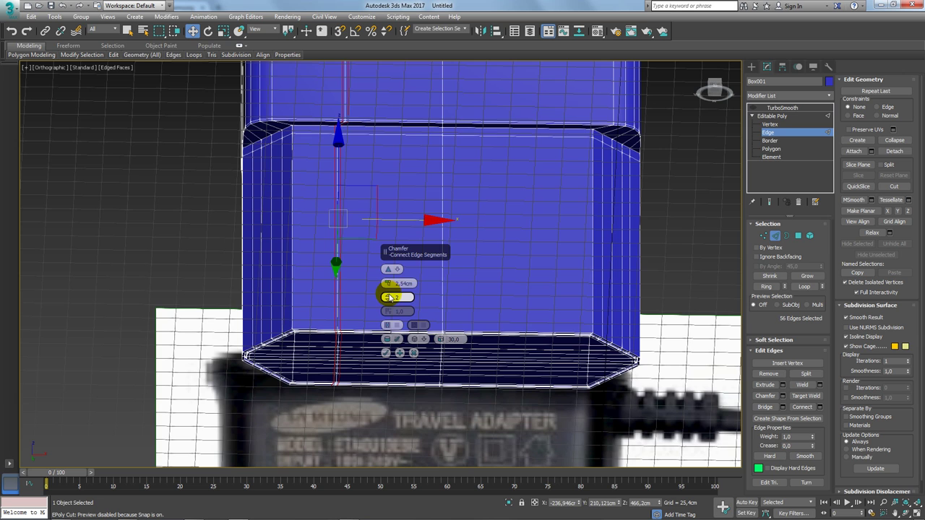
{"action": "left_click_drag", "start_coordinate": [387, 283], "coordinate": [390, 265]}
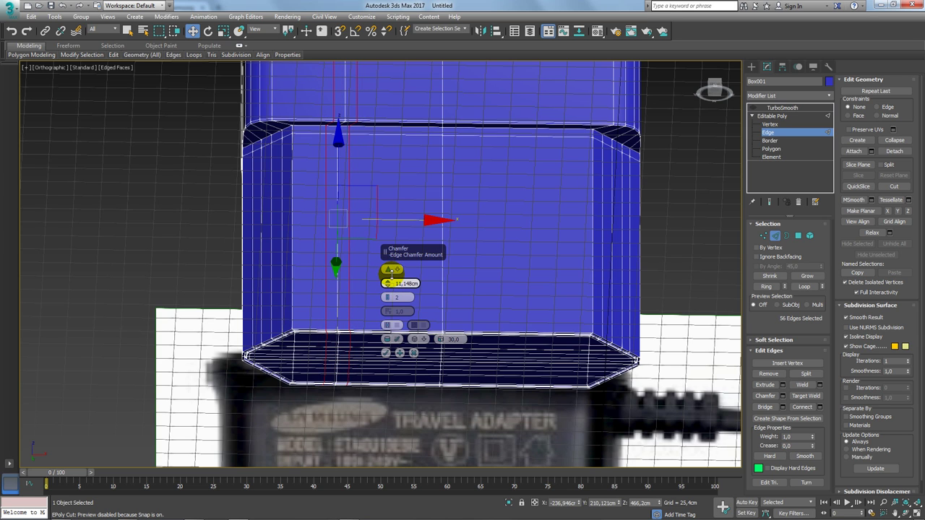
{"action": "left_click", "coordinate": [385, 353]}
{"action": "mouse_move", "coordinate": [385, 352]}
{"action": "middle_mouse_down", "text": "alt"}
{"action": "mouse_move", "coordinate": [361, 343]}
{"action": "mouse_move", "coordinate": [351, 279]}
{"action": "middle_mouse_up", "text": "alt"}
{"action": "scroll", "coordinate": [352, 278], "scroll_direction": "up", "scroll_amount": 4}
{"action": "key", "text": "r"}
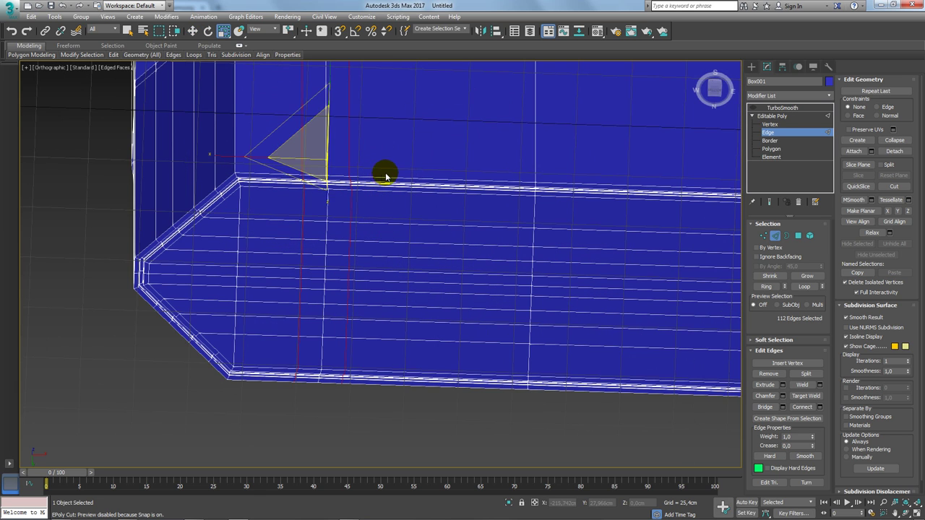
{"action": "mouse_move", "coordinate": [227, 169]}
{"action": "middle_mouse_down", "text": "alt"}
{"action": "mouse_move", "coordinate": [326, 291]}
{"action": "mouse_move", "coordinate": [335, 244]}
{"action": "mouse_move", "coordinate": [326, 269]}
{"action": "mouse_move", "coordinate": [344, 273]}
{"action": "mouse_move", "coordinate": [347, 304]}
{"action": "middle_mouse_up", "text": "alt"}
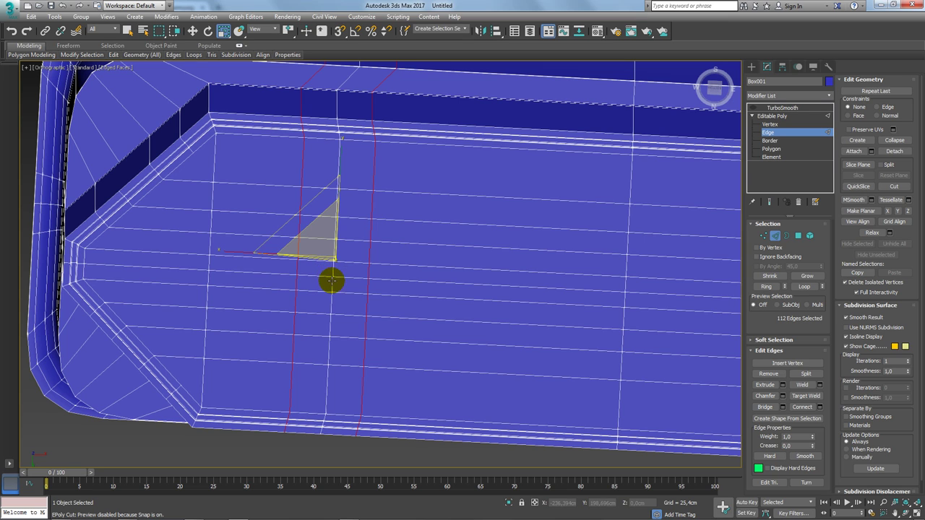
Exit edge editing on Box001, select its TurboSmooth modifier, and bring up the Standard Primitives.
{"action": "left_click", "coordinate": [765, 238]}
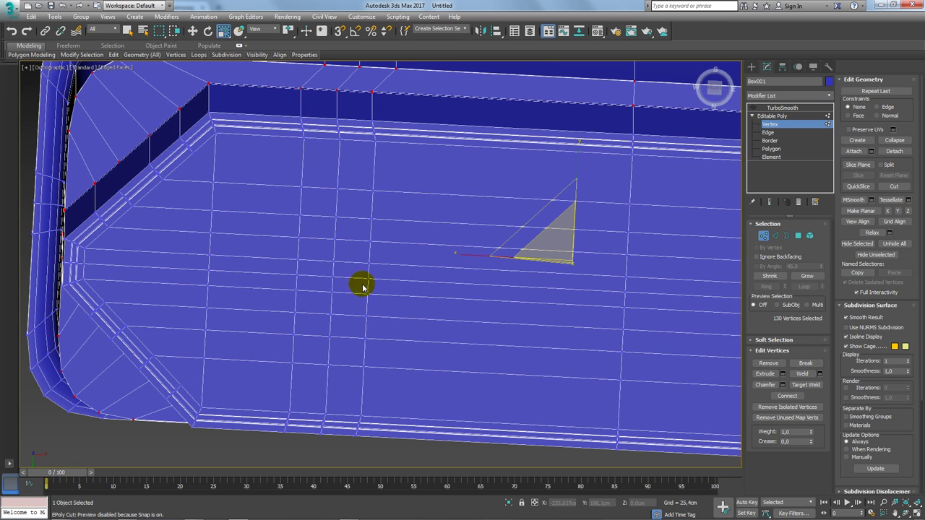
{"action": "left_click", "coordinate": [775, 115]}
{"action": "left_click", "coordinate": [782, 108]}
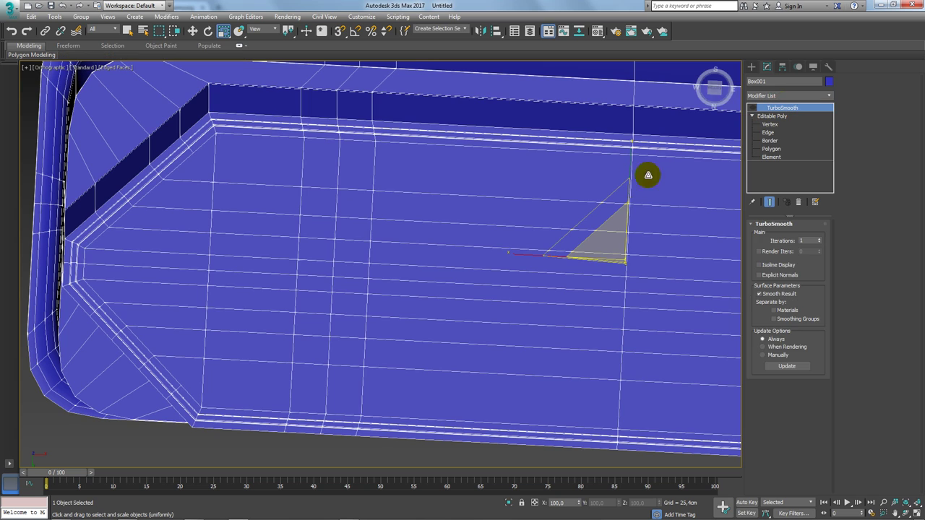
{"action": "scroll", "coordinate": [645, 175], "scroll_direction": "down", "scroll_amount": 5}
{"action": "mouse_move", "coordinate": [547, 217]}
{"action": "middle_mouse_down", "text": "alt"}
{"action": "mouse_move", "coordinate": [429, 238]}
{"action": "mouse_move", "coordinate": [650, 172]}
{"action": "mouse_move", "coordinate": [780, 58]}
{"action": "middle_mouse_up", "text": "alt"}
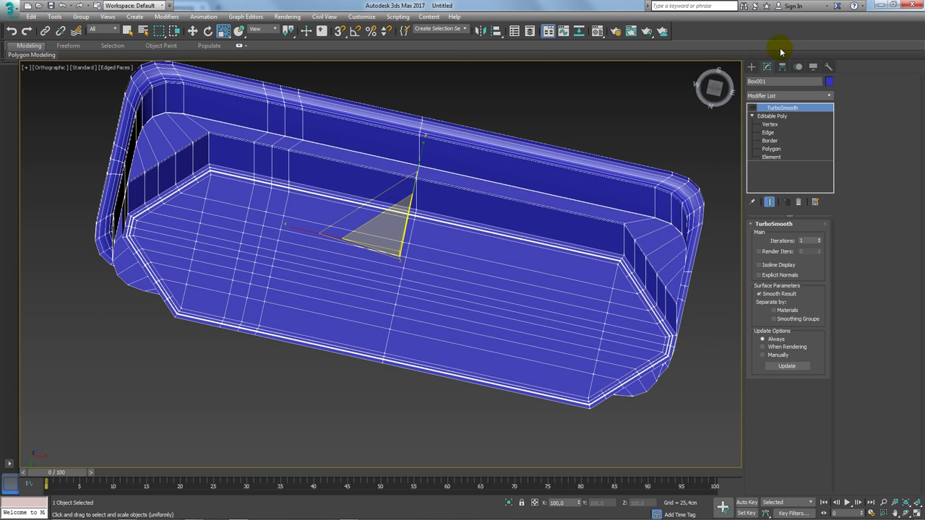
{"action": "left_click", "coordinate": [751, 66]}
{"action": "middle_click_drag", "start_coordinate": [713, 89], "coordinate": [705, 155], "text": "alt"}
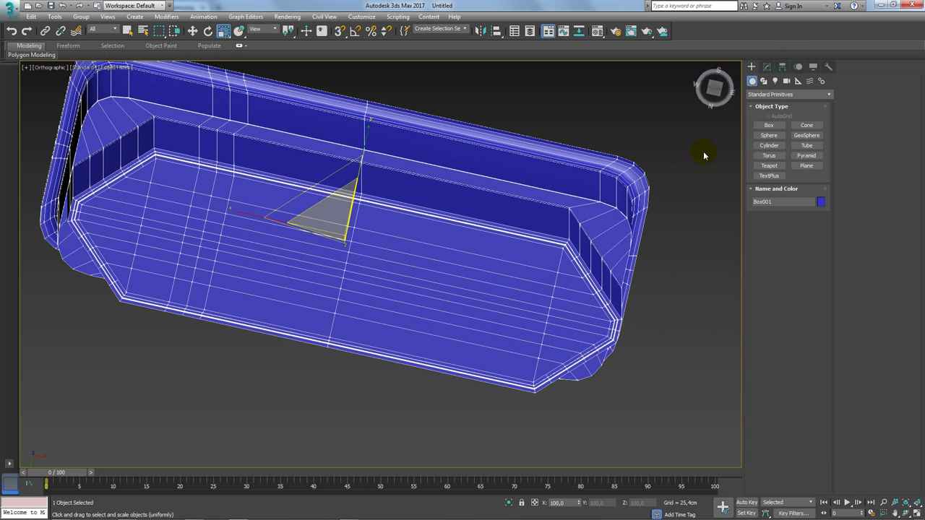
Create a small 8-sided cylinder (radius 22.689cm, height 41.646cm) beside the box.
{"action": "left_click", "coordinate": [770, 147]}
{"action": "mouse_move", "coordinate": [729, 238]}
{"action": "middle_mouse_down", "text": "alt"}
{"action": "mouse_move", "coordinate": [681, 325]}
{"action": "mouse_move", "coordinate": [572, 223]}
{"action": "mouse_move", "coordinate": [644, 499]}
{"action": "mouse_move", "coordinate": [600, 365]}
{"action": "middle_mouse_up", "text": "alt"}
{"action": "scroll", "coordinate": [599, 365], "scroll_direction": "down", "scroll_amount": 5}
{"action": "left_click_drag", "start_coordinate": [549, 337], "coordinate": [558, 343]}
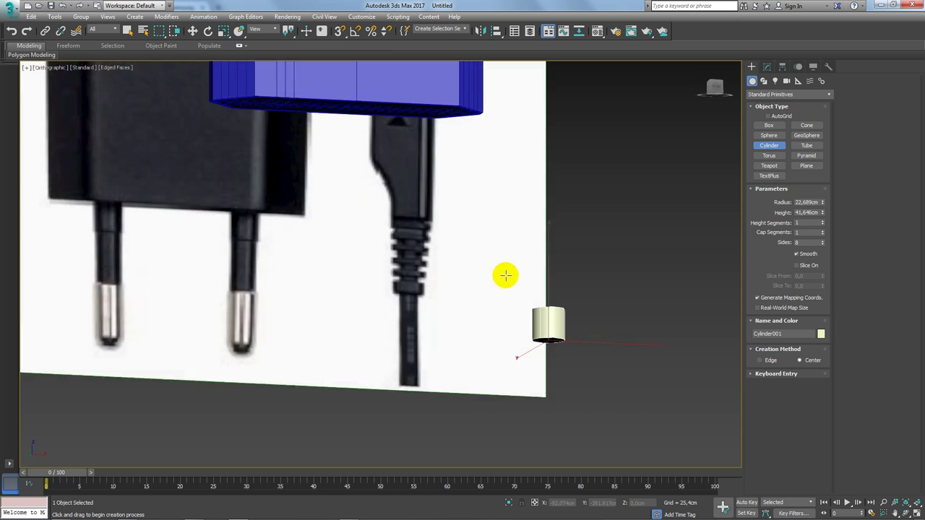
Use Select and Place to drop the cylinder onto the box's underside.
{"action": "mouse_move", "coordinate": [506, 275]}
{"action": "middle_mouse_down", "text": "alt"}
{"action": "mouse_move", "coordinate": [510, 233]}
{"action": "mouse_move", "coordinate": [527, 247]}
{"action": "mouse_move", "coordinate": [407, 159]}
{"action": "middle_mouse_up", "text": "alt"}
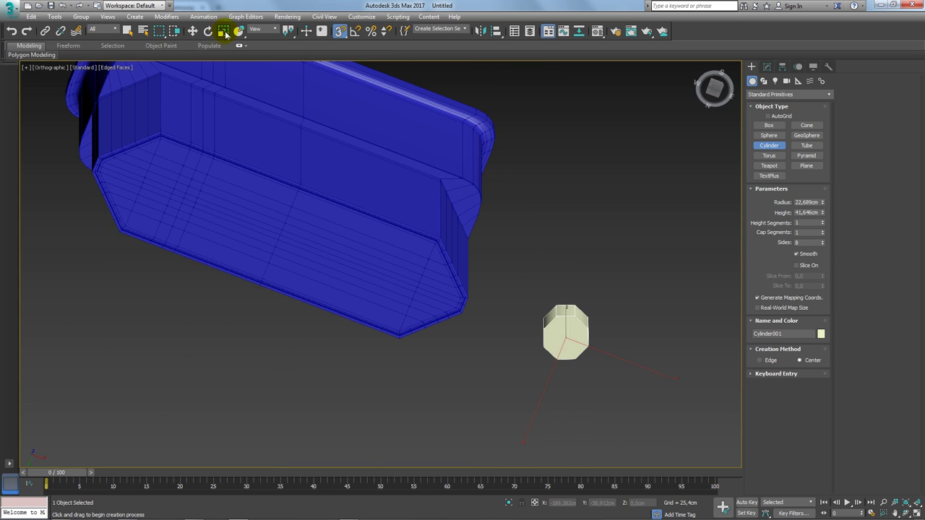
{"action": "left_click", "coordinate": [239, 32]}
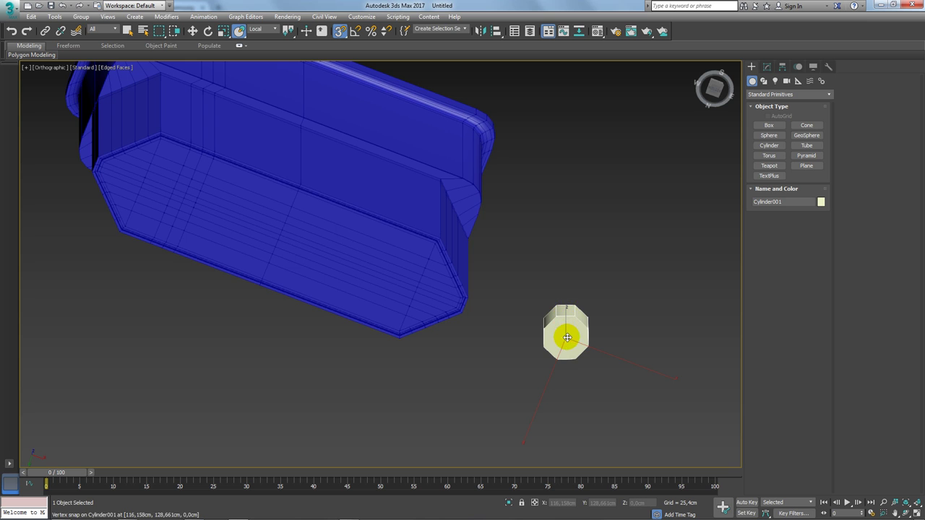
{"action": "mouse_move", "coordinate": [567, 337]}
{"action": "left_mouse_down"}
{"action": "mouse_move", "coordinate": [281, 250]}
{"action": "mouse_move", "coordinate": [196, 190]}
{"action": "mouse_move", "coordinate": [186, 205]}
{"action": "left_mouse_up"}
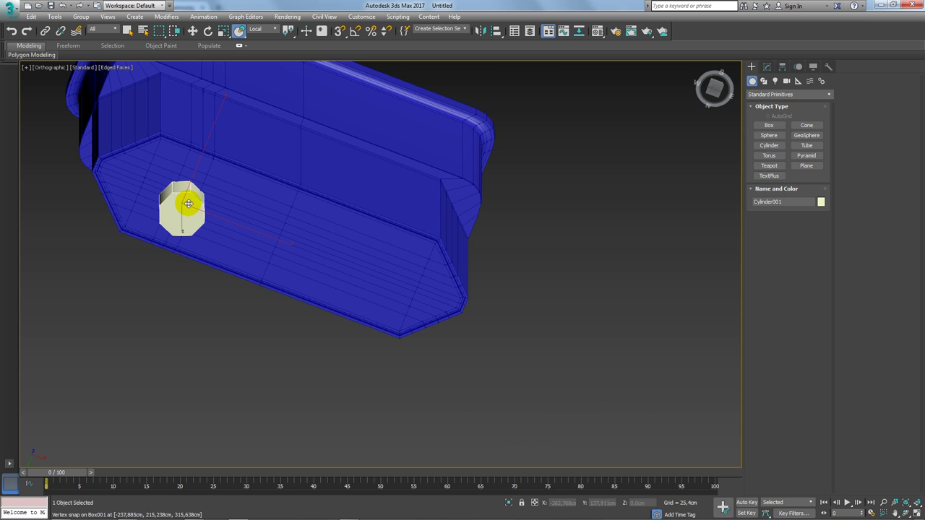
{"action": "scroll", "coordinate": [217, 217], "scroll_direction": "up", "scroll_amount": 3}
{"action": "scroll", "coordinate": [234, 226], "scroll_direction": "up", "scroll_amount": 3}
{"action": "mouse_move", "coordinate": [229, 225]}
{"action": "middle_mouse_down", "text": "alt"}
{"action": "mouse_move", "coordinate": [252, 215]}
{"action": "mouse_move", "coordinate": [277, 261]}
{"action": "middle_mouse_up", "text": "alt"}
{"action": "scroll", "coordinate": [264, 217], "scroll_direction": "down", "scroll_amount": 4}
In Front view, set the cylinder's radius to 17.645cm to match the reference prong.
{"action": "key", "text": "f"}
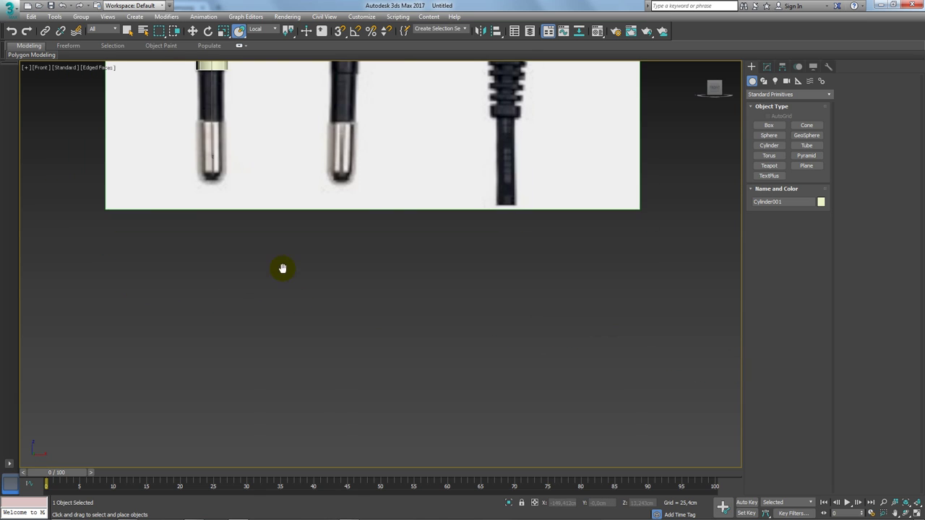
{"action": "scroll", "coordinate": [285, 260], "scroll_direction": "down", "scroll_amount": 2}
{"action": "scroll", "coordinate": [289, 254], "scroll_direction": "up", "scroll_amount": 6}
{"action": "left_click", "coordinate": [766, 68]}
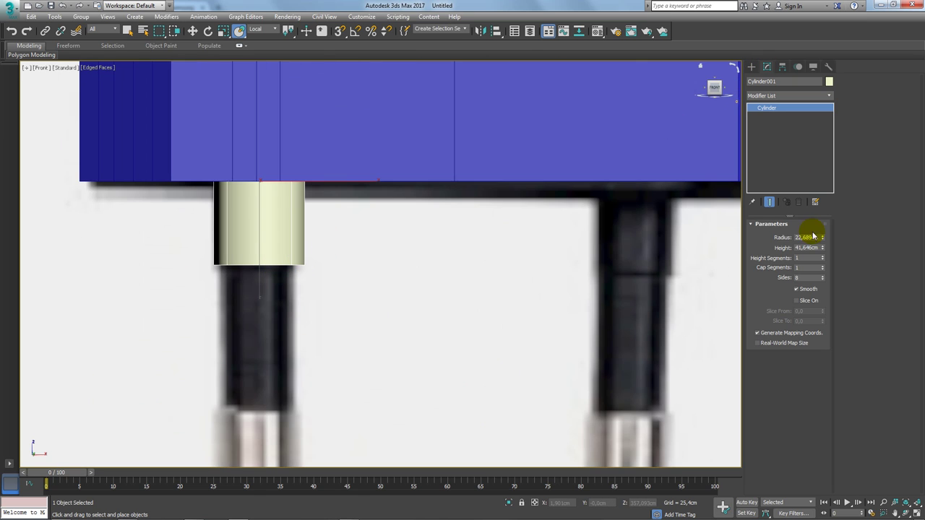
{"action": "left_click_drag", "start_coordinate": [822, 238], "coordinate": [821, 242]}
{"action": "key", "text": "w"}
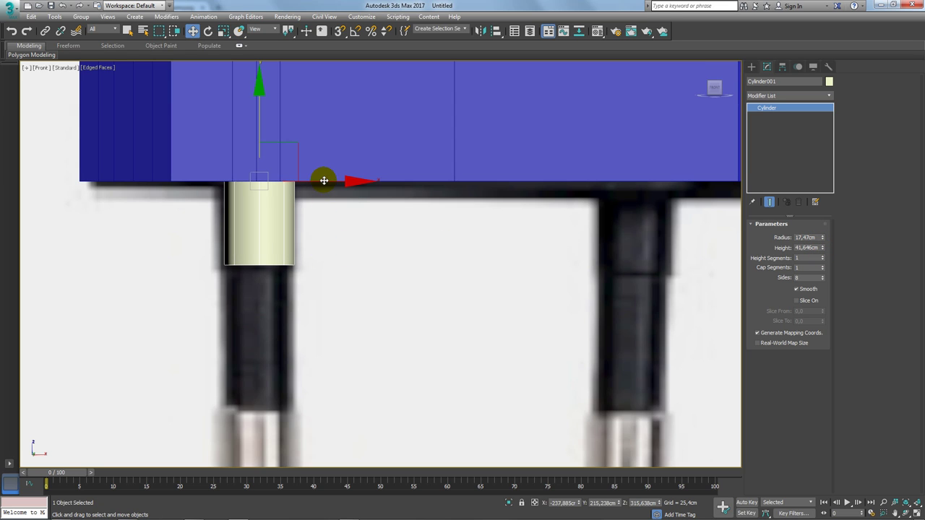
{"action": "left_click_drag", "start_coordinate": [324, 179], "coordinate": [325, 181]}
{"action": "right_click", "coordinate": [328, 183]}
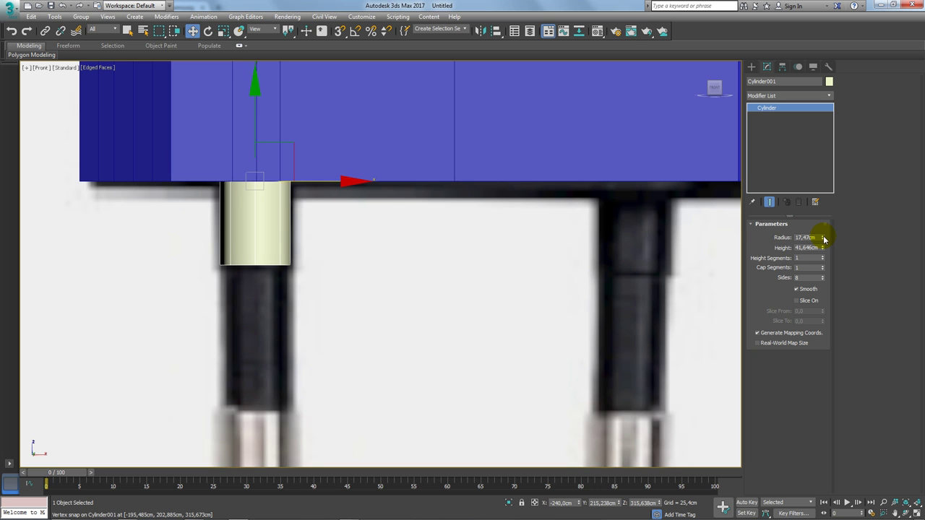
{"action": "left_click_drag", "start_coordinate": [824, 238], "coordinate": [824, 236]}
In Perspective view, nudge the cylinder along Y, then select Box001.
{"action": "key", "text": "p"}
{"action": "mouse_move", "coordinate": [361, 256]}
{"action": "middle_mouse_down", "text": "alt"}
{"action": "mouse_move", "coordinate": [299, 195]}
{"action": "mouse_move", "coordinate": [310, 279]}
{"action": "middle_mouse_up", "text": "alt"}
{"action": "mouse_move", "coordinate": [295, 207]}
{"action": "middle_mouse_down", "text": "alt"}
{"action": "mouse_move", "coordinate": [299, 161]}
{"action": "mouse_move", "coordinate": [320, 215]}
{"action": "mouse_move", "coordinate": [319, 179]}
{"action": "middle_mouse_up", "text": "alt"}
{"action": "mouse_move", "coordinate": [363, 264]}
{"action": "middle_mouse_down", "text": "alt"}
{"action": "mouse_move", "coordinate": [364, 275]}
{"action": "mouse_move", "coordinate": [337, 278]}
{"action": "mouse_move", "coordinate": [392, 293]}
{"action": "middle_mouse_up", "text": "alt"}
{"action": "scroll", "coordinate": [376, 287], "scroll_direction": "up", "scroll_amount": 3}
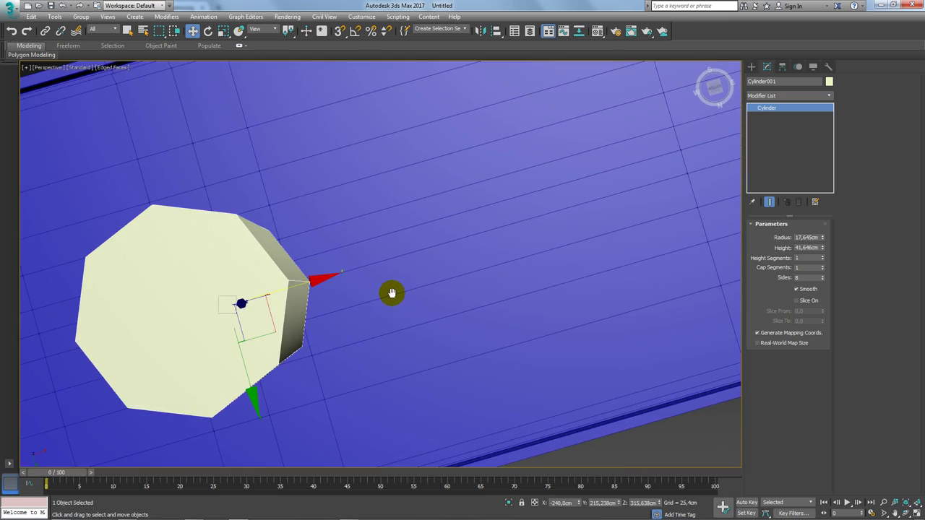
{"action": "left_click_drag", "start_coordinate": [248, 388], "coordinate": [243, 363]}
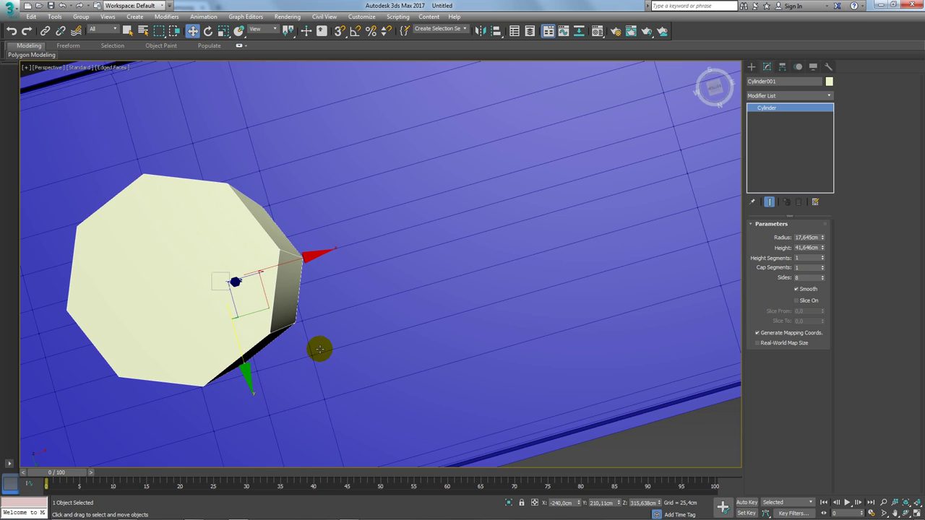
{"action": "mouse_move", "coordinate": [320, 346]}
{"action": "middle_mouse_down", "text": "alt"}
{"action": "mouse_move", "coordinate": [343, 342]}
{"action": "mouse_move", "coordinate": [380, 306]}
{"action": "middle_mouse_up", "text": "alt"}
{"action": "left_click", "coordinate": [380, 306]}
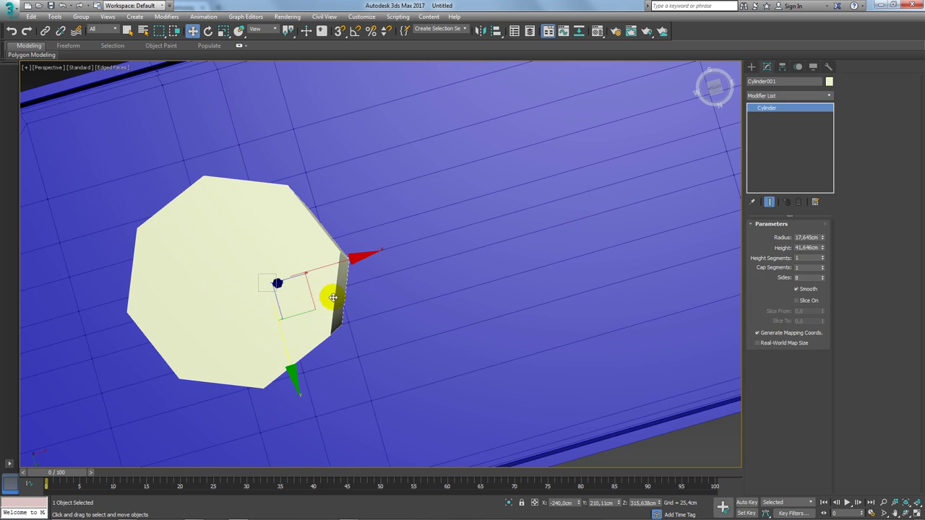
Cut a small new edge into Box001's underside near the cylinder's spot.
{"action": "left_click", "coordinate": [769, 124]}
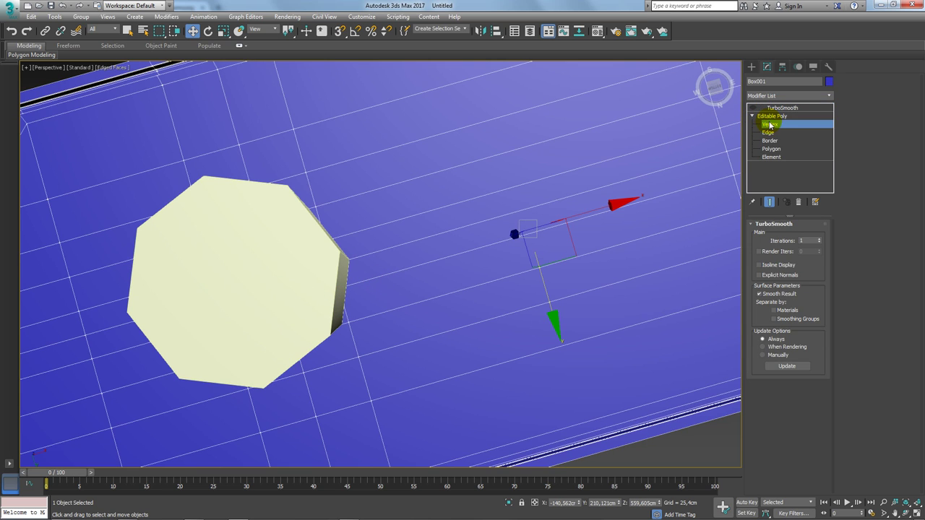
{"action": "right_click", "coordinate": [384, 276]}
{"action": "left_click", "coordinate": [373, 187]}
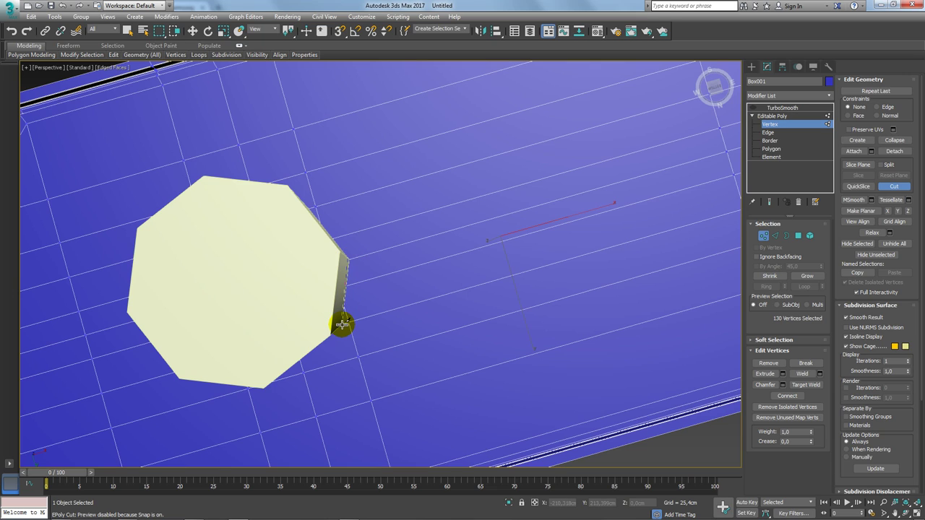
{"action": "mouse_move", "coordinate": [342, 324]}
{"action": "middle_mouse_down", "text": "alt"}
{"action": "mouse_move", "coordinate": [344, 335]}
{"action": "mouse_move", "coordinate": [303, 325]}
{"action": "mouse_move", "coordinate": [330, 377]}
{"action": "mouse_move", "coordinate": [378, 286]}
{"action": "middle_mouse_up", "text": "alt"}
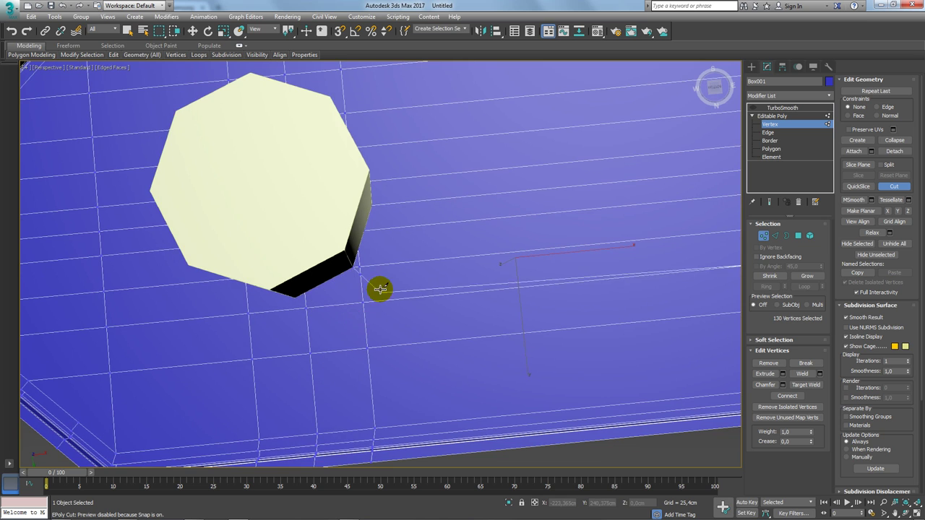
{"action": "middle_click_drag", "start_coordinate": [330, 304], "coordinate": [439, 285]}
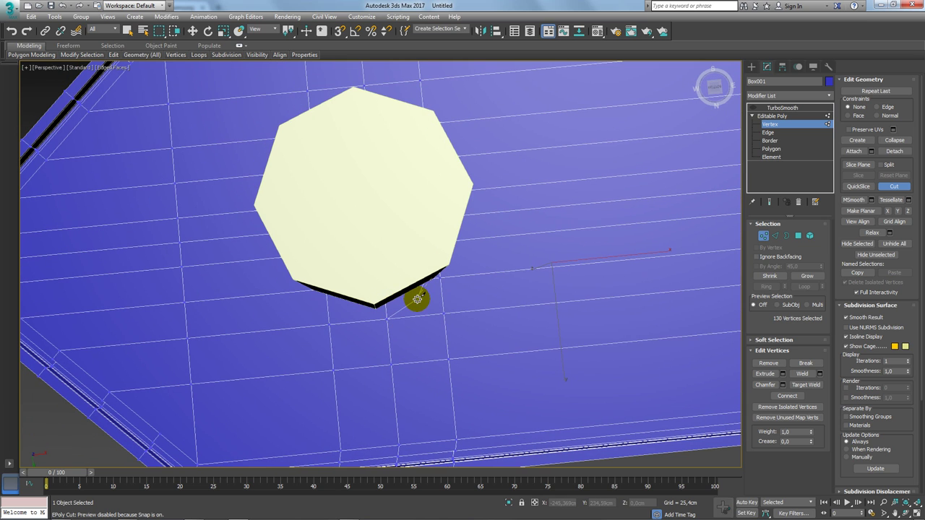
Select Cylinder001 and, with vertex snapping on, snap it to a box vertex.
{"action": "left_click", "coordinate": [467, 285]}
{"action": "left_click", "coordinate": [463, 282]}
{"action": "left_click", "coordinate": [465, 286]}
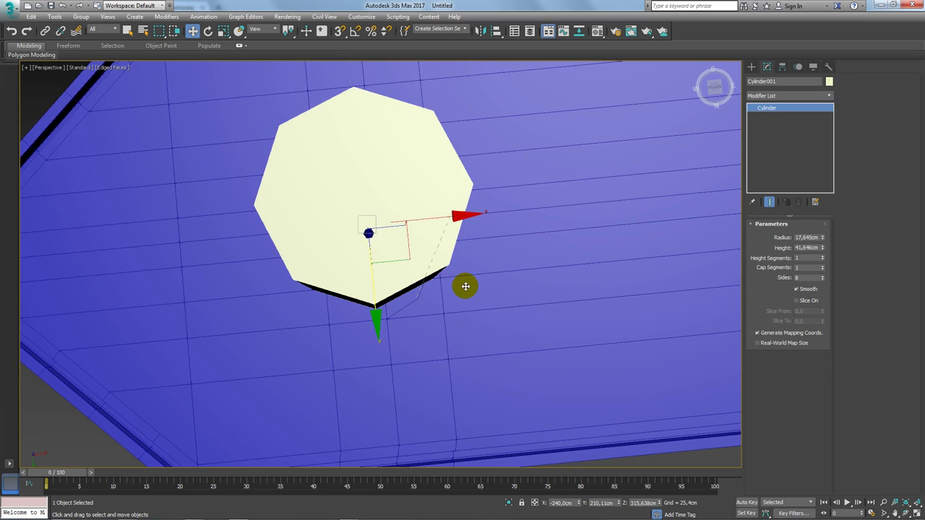
{"action": "middle_click_drag", "start_coordinate": [484, 285], "coordinate": [462, 302], "text": "alt"}
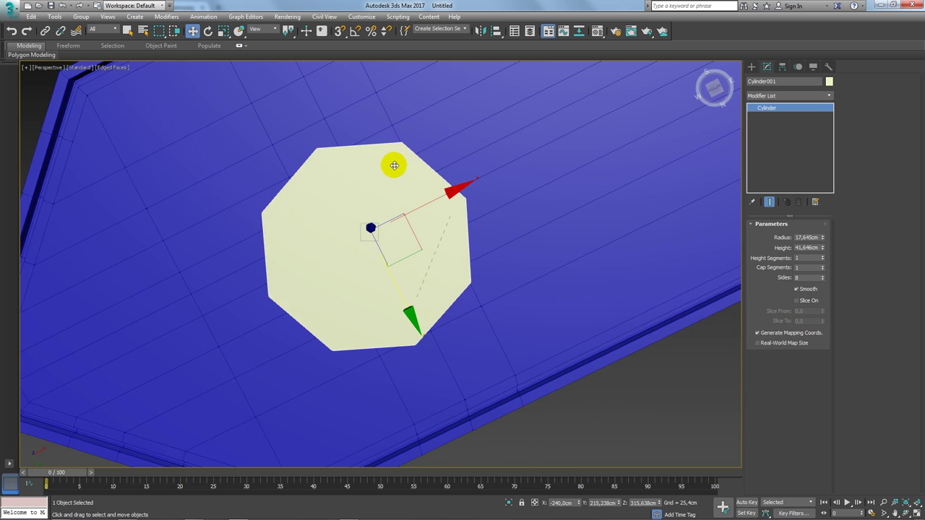
{"action": "mouse_move", "coordinate": [394, 165]}
{"action": "middle_mouse_down", "text": "alt"}
{"action": "mouse_move", "coordinate": [471, 200]}
{"action": "mouse_move", "coordinate": [470, 180]}
{"action": "middle_mouse_up", "text": "alt"}
{"action": "key", "text": "s"}
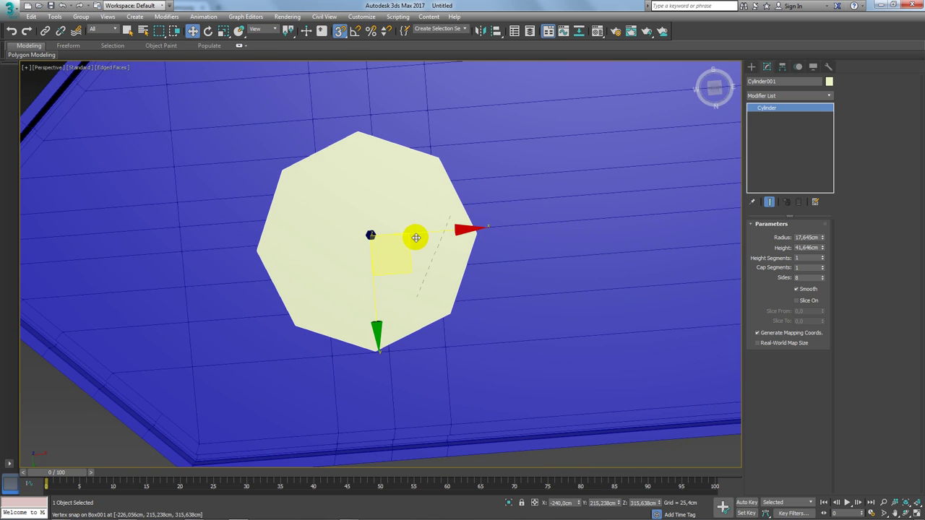
{"action": "left_click_drag", "start_coordinate": [407, 263], "coordinate": [408, 258]}
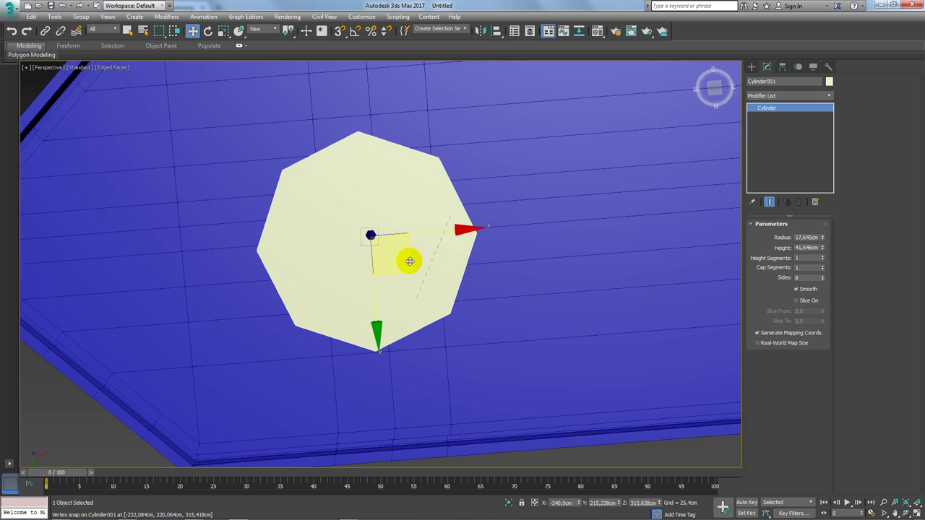
Move the cylinder about 2cm along X and then along Y.
{"action": "middle_click_drag", "start_coordinate": [413, 252], "coordinate": [443, 247], "text": "alt"}
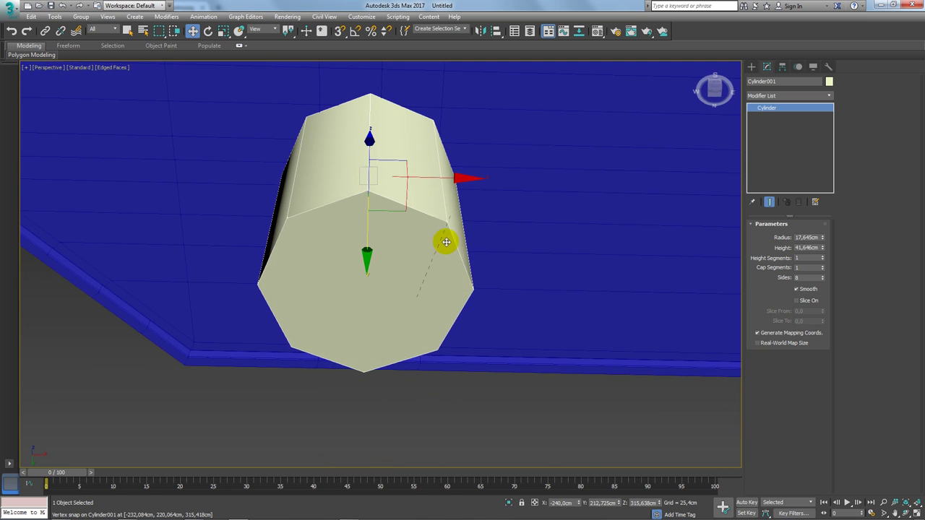
{"action": "left_click_drag", "start_coordinate": [438, 229], "coordinate": [452, 226]}
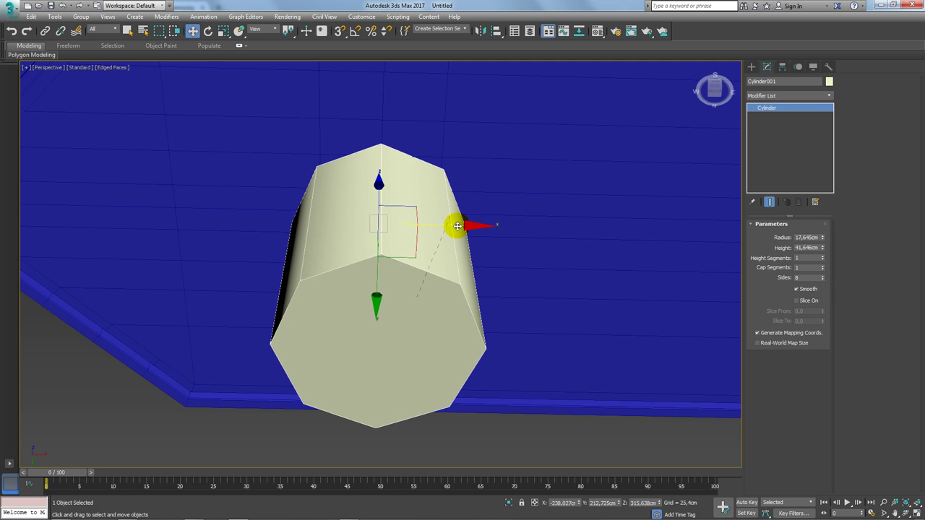
{"action": "mouse_move", "coordinate": [458, 226]}
{"action": "middle_mouse_down", "text": "alt"}
{"action": "mouse_move", "coordinate": [412, 221]}
{"action": "mouse_move", "coordinate": [432, 239]}
{"action": "middle_mouse_up", "text": "alt"}
{"action": "middle_click_drag", "start_coordinate": [454, 227], "coordinate": [476, 289], "text": "alt"}
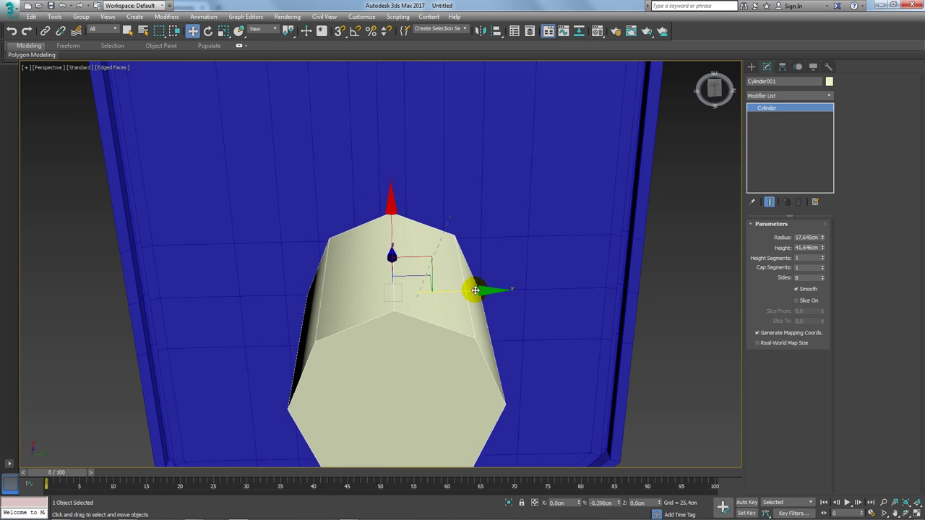
{"action": "left_click_drag", "start_coordinate": [475, 290], "coordinate": [467, 273]}
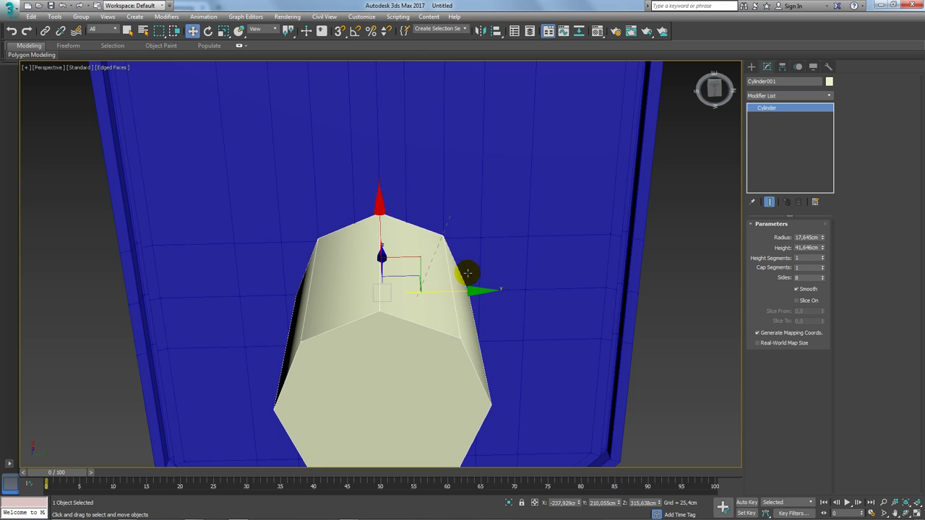
{"action": "mouse_move", "coordinate": [467, 273]}
{"action": "middle_mouse_down", "text": "alt"}
{"action": "mouse_move", "coordinate": [446, 291]}
{"action": "mouse_move", "coordinate": [419, 195]}
{"action": "mouse_move", "coordinate": [423, 229]}
{"action": "mouse_move", "coordinate": [487, 256]}
{"action": "mouse_move", "coordinate": [490, 233]}
{"action": "mouse_move", "coordinate": [491, 270]}
{"action": "mouse_move", "coordinate": [545, 251]}
{"action": "middle_mouse_up", "text": "alt"}
Select Box001 at Edge level and isolate it, hiding the cylinder.
{"action": "left_click", "coordinate": [396, 221]}
{"action": "left_click", "coordinate": [768, 132]}
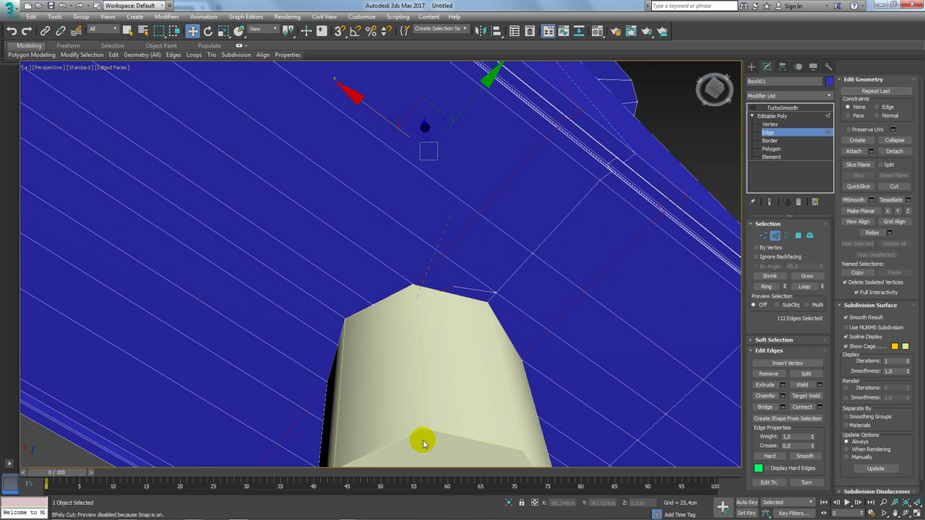
{"action": "left_click", "coordinate": [423, 443]}
{"action": "left_click", "coordinate": [508, 502]}
{"action": "mouse_move", "coordinate": [467, 349]}
{"action": "middle_mouse_down", "text": "alt"}
{"action": "mouse_move", "coordinate": [330, 340]}
{"action": "mouse_move", "coordinate": [398, 289]}
{"action": "mouse_move", "coordinate": [471, 371]}
{"action": "mouse_move", "coordinate": [481, 353]}
{"action": "mouse_move", "coordinate": [452, 330]}
{"action": "mouse_move", "coordinate": [466, 368]}
{"action": "mouse_move", "coordinate": [463, 291]}
{"action": "middle_mouse_up", "text": "alt"}
{"action": "right_click", "coordinate": [440, 305]}
{"action": "key", "text": "Escape"}
{"action": "scroll", "coordinate": [465, 324], "scroll_direction": "down", "scroll_amount": 5}
{"action": "scroll", "coordinate": [463, 291], "scroll_direction": "up", "scroll_amount": 5}
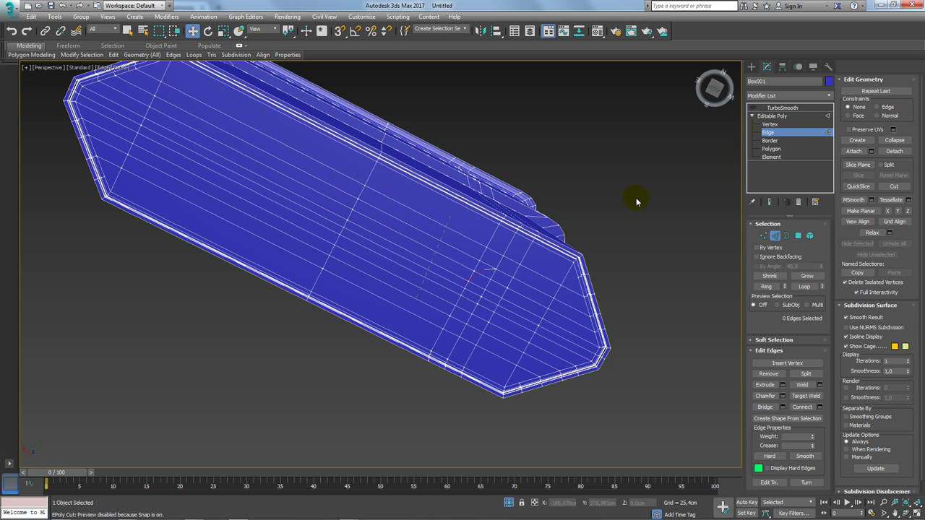
{"action": "left_click", "coordinate": [778, 116]}
Delete Box001's TurboSmooth modifier and convert the box to Editable Poly.
{"action": "left_click", "coordinate": [779, 109]}
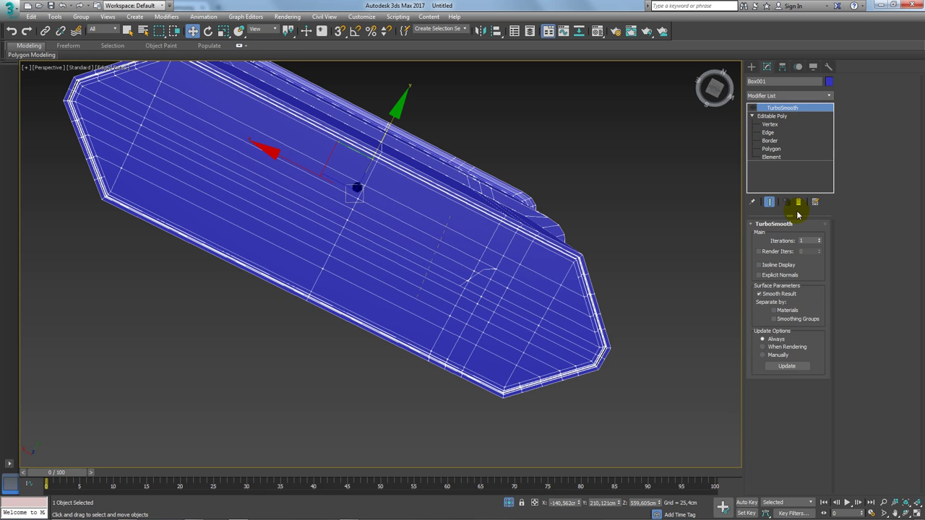
{"action": "left_click", "coordinate": [798, 202]}
{"action": "right_click", "coordinate": [482, 255]}
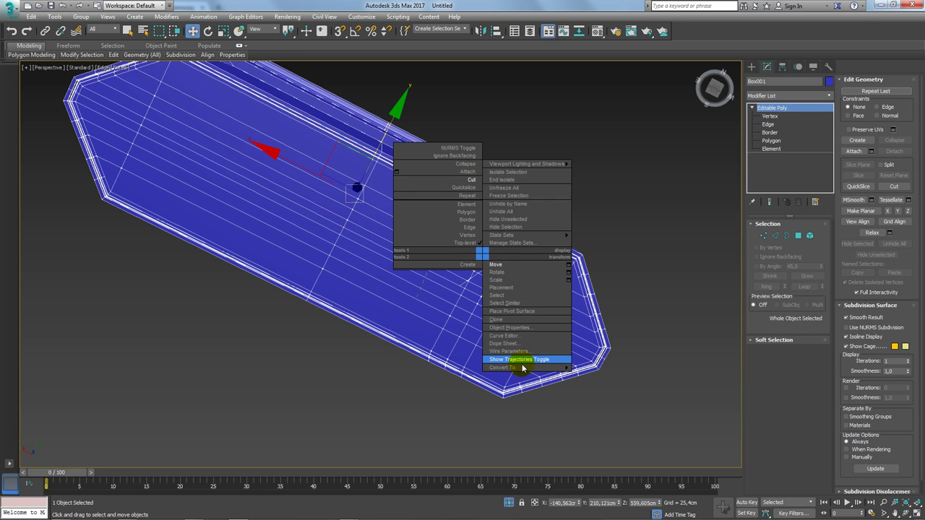
{"action": "mouse_move", "coordinate": [502, 367]}
{"action": "left_click", "coordinate": [603, 373]}
{"action": "mouse_move", "coordinate": [584, 333]}
{"action": "middle_mouse_down", "text": "alt"}
{"action": "mouse_move", "coordinate": [534, 324]}
{"action": "mouse_move", "coordinate": [506, 340]}
{"action": "mouse_move", "coordinate": [484, 322]}
{"action": "mouse_move", "coordinate": [483, 260]}
{"action": "middle_mouse_up", "text": "alt"}
{"action": "scroll", "coordinate": [422, 269], "scroll_direction": "up", "scroll_amount": 5}
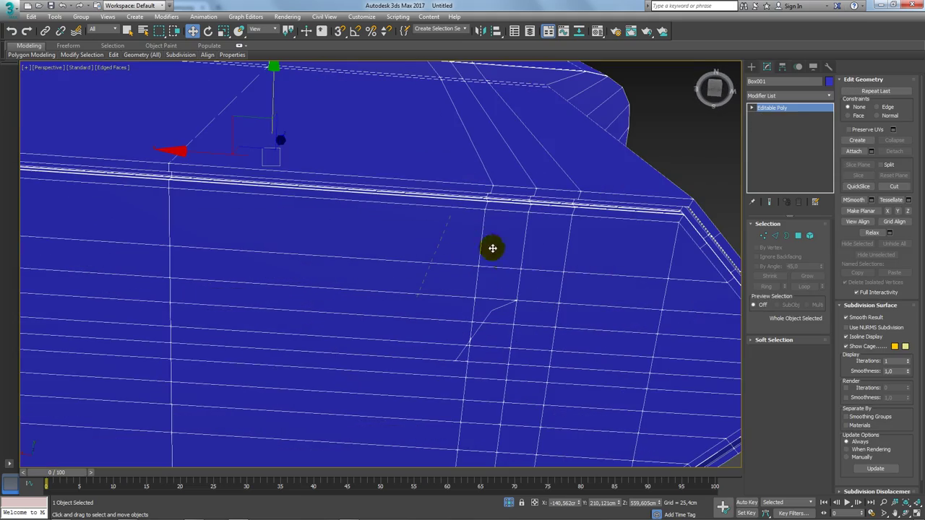
Remove the five selected edges on the face, then go to Vertex mode.
{"action": "left_click", "coordinate": [774, 236]}
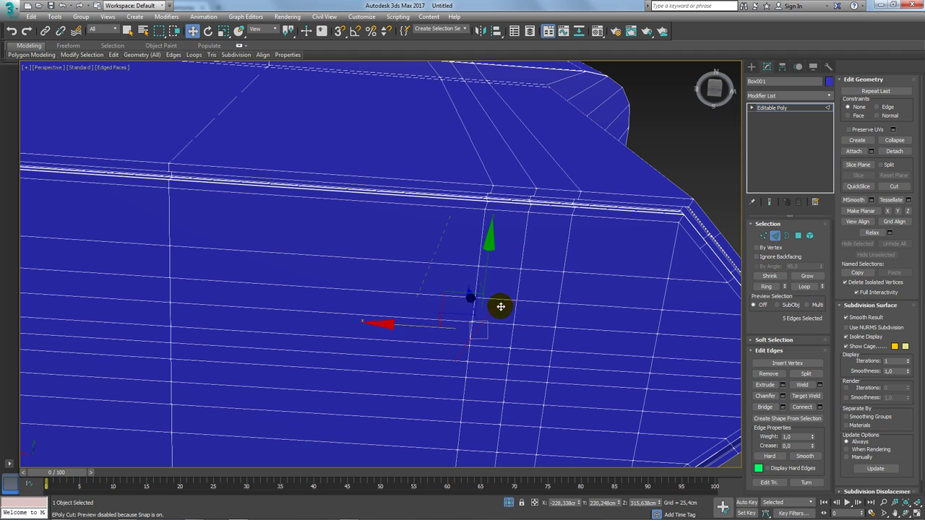
{"action": "scroll", "coordinate": [498, 310], "scroll_direction": "up", "scroll_amount": 3}
{"action": "left_click", "coordinate": [772, 371]}
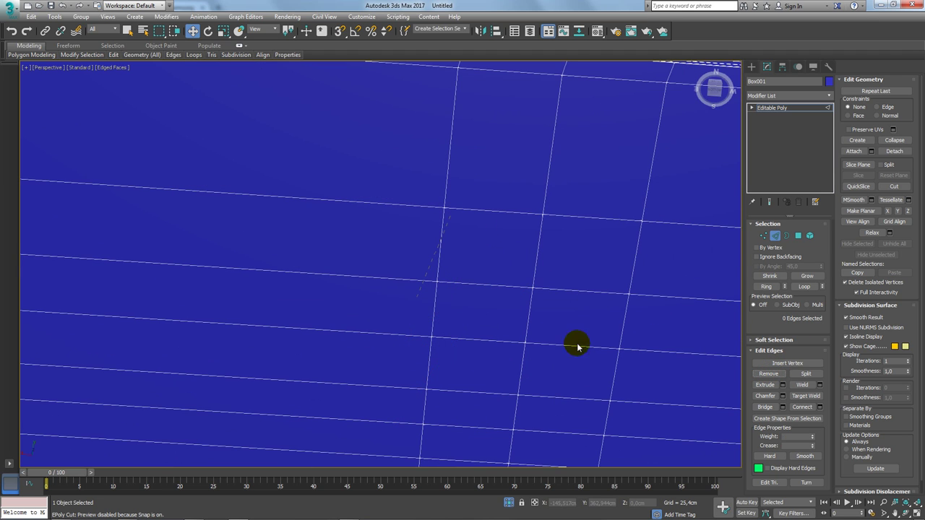
{"action": "scroll", "coordinate": [473, 304], "scroll_direction": "down", "scroll_amount": 3}
{"action": "mouse_move", "coordinate": [448, 405]}
{"action": "middle_mouse_down", "text": "alt"}
{"action": "mouse_move", "coordinate": [495, 258]}
{"action": "mouse_move", "coordinate": [407, 289]}
{"action": "middle_mouse_up", "text": "alt"}
{"action": "key", "text": "1"}
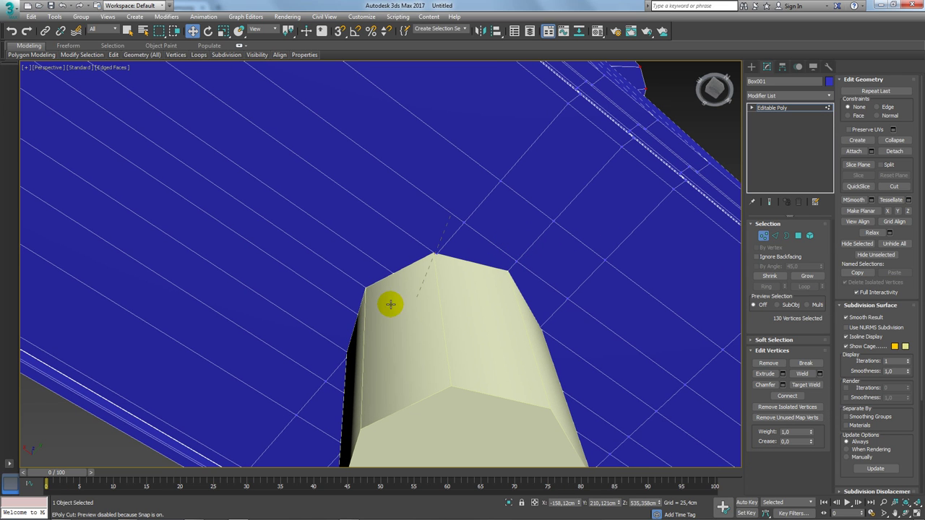
In wireframe, shift the left-side ring vertices up-left around the cylinder.
{"action": "key", "text": "F3"}
{"action": "left_click", "coordinate": [410, 285], "text": "ctrl"}
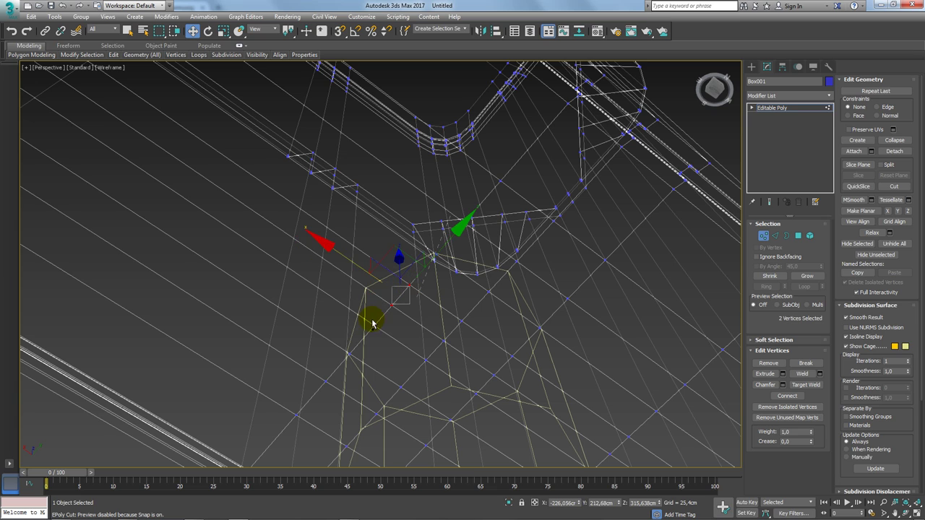
{"action": "left_click", "coordinate": [360, 315], "text": "ctrl"}
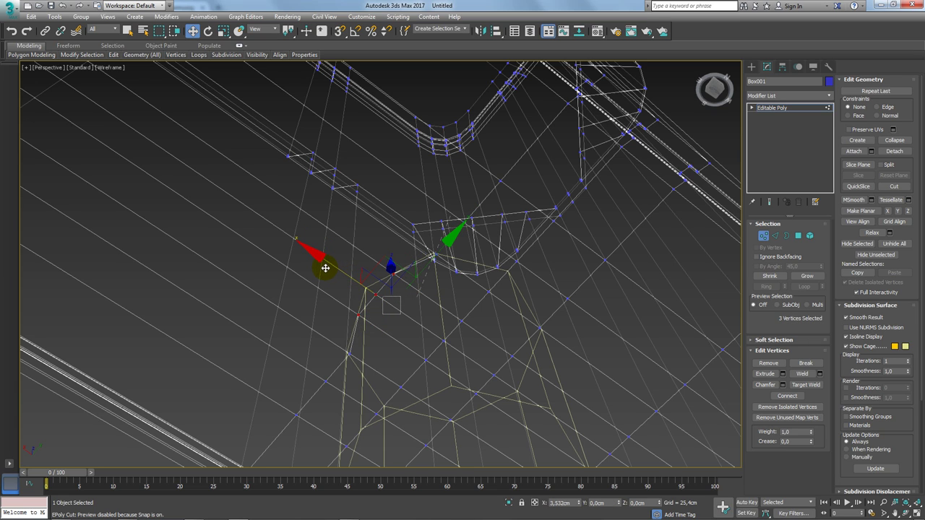
{"action": "left_click_drag", "start_coordinate": [321, 267], "coordinate": [343, 290]}
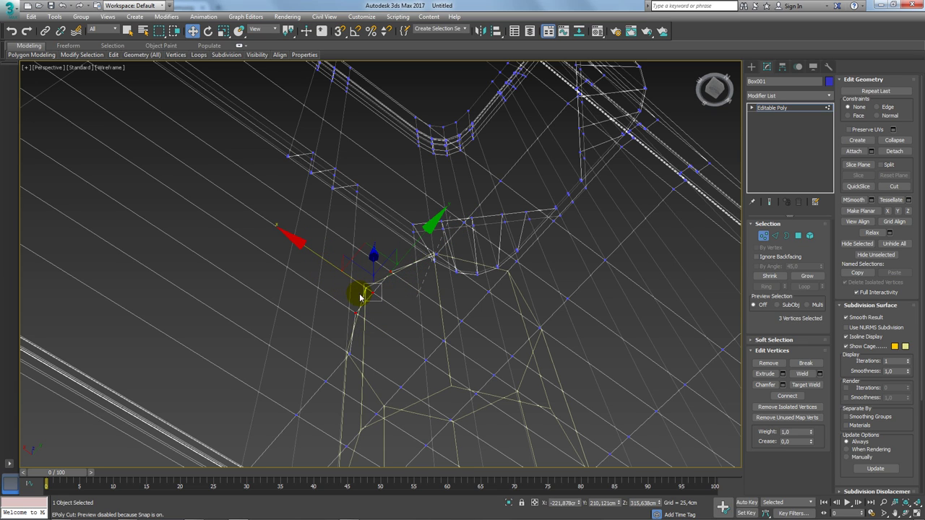
{"action": "key", "text": "ctrl+z"}
{"action": "key", "text": "ctrl+z"}
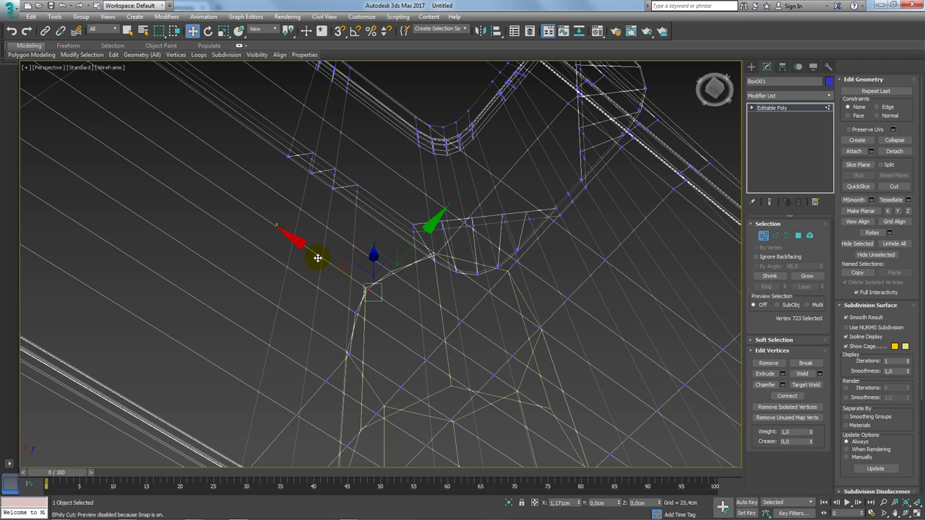
{"action": "left_click_drag", "start_coordinate": [313, 256], "coordinate": [341, 306]}
{"action": "left_click", "coordinate": [345, 358]}
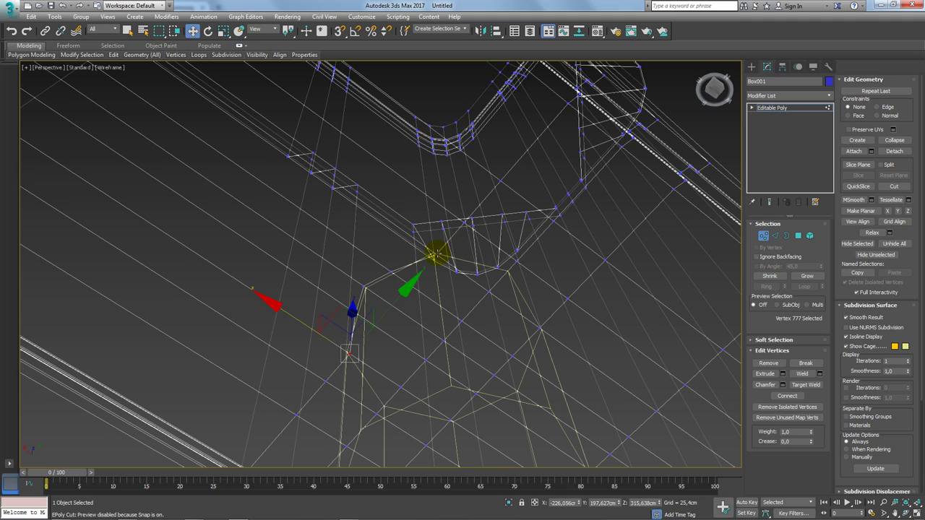
{"action": "left_click", "coordinate": [435, 255], "text": "ctrl"}
{"action": "left_click_drag", "start_coordinate": [330, 271], "coordinate": [408, 296]}
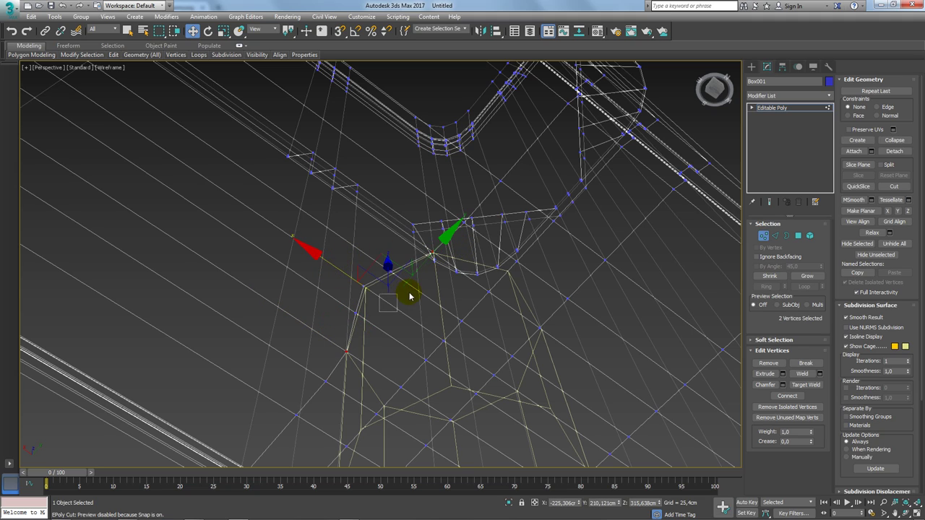
Reposition the right-side ring vertices to even out the octagon.
{"action": "middle_click_drag", "start_coordinate": [484, 312], "coordinate": [549, 240], "text": "alt"}
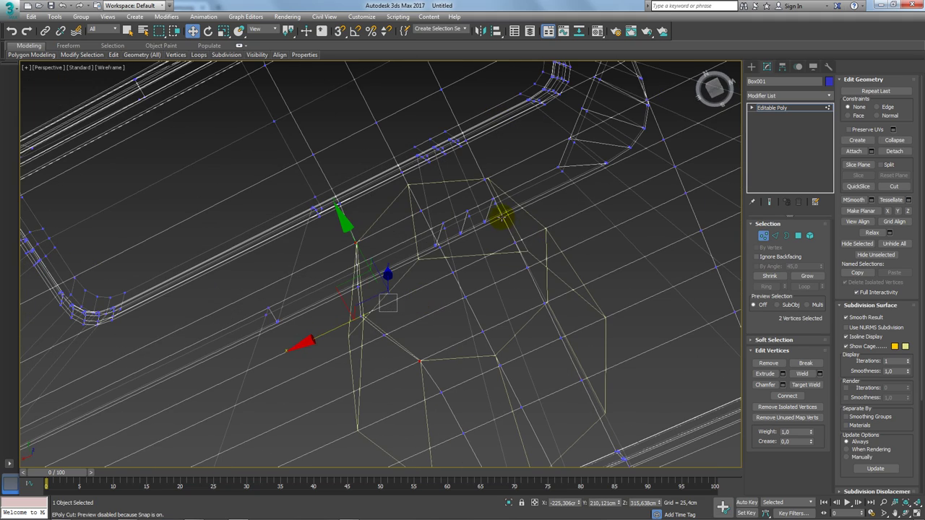
{"action": "left_click_drag", "start_coordinate": [501, 217], "coordinate": [525, 265]}
{"action": "left_click", "coordinate": [525, 266], "text": "ctrl"}
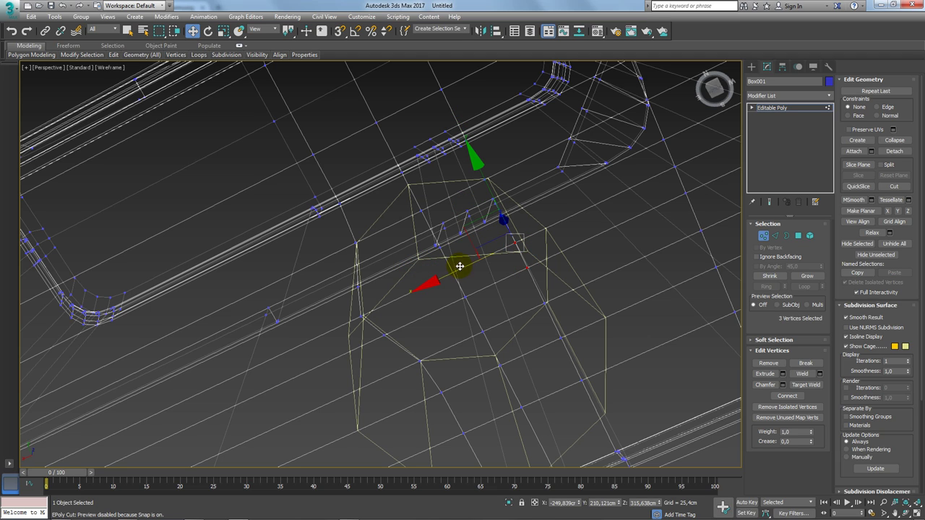
{"action": "left_click_drag", "start_coordinate": [472, 267], "coordinate": [509, 248]}
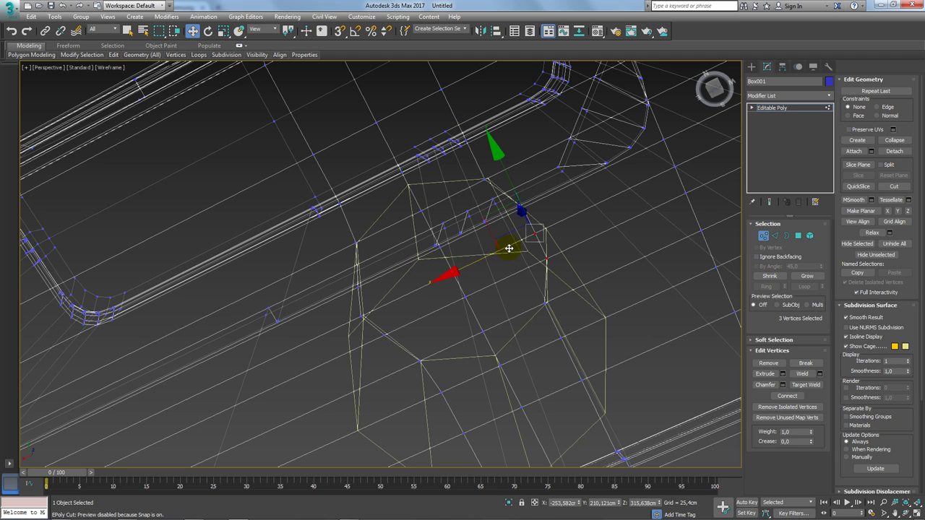
{"action": "left_click", "coordinate": [528, 215]}
{"action": "mouse_move", "coordinate": [490, 257]}
{"action": "middle_mouse_down", "text": "alt"}
{"action": "mouse_move", "coordinate": [583, 262]}
{"action": "mouse_move", "coordinate": [580, 253]}
{"action": "middle_mouse_up", "text": "alt"}
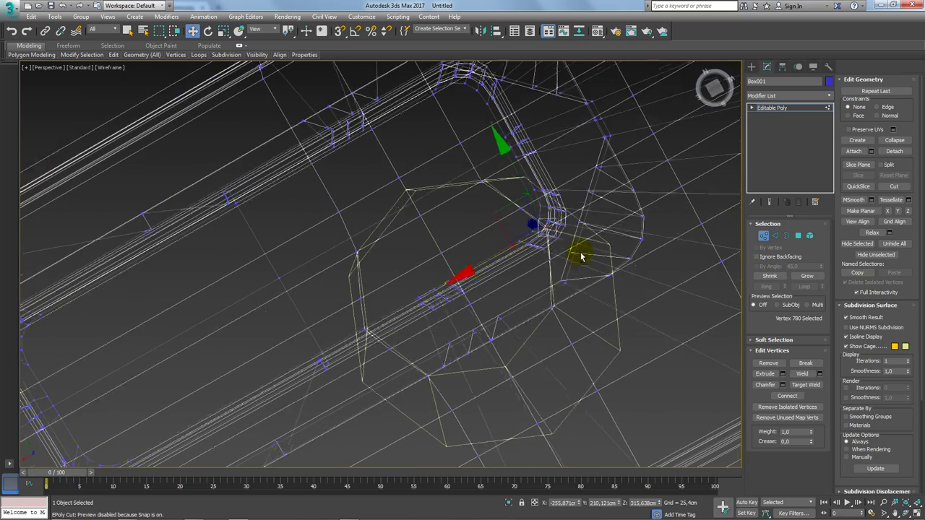
Scale four lower ring vertices apart sideways, then exit vertex editing.
{"action": "left_click", "coordinate": [490, 342]}
{"action": "middle_click_drag", "start_coordinate": [490, 342], "coordinate": [442, 365], "text": "alt"}
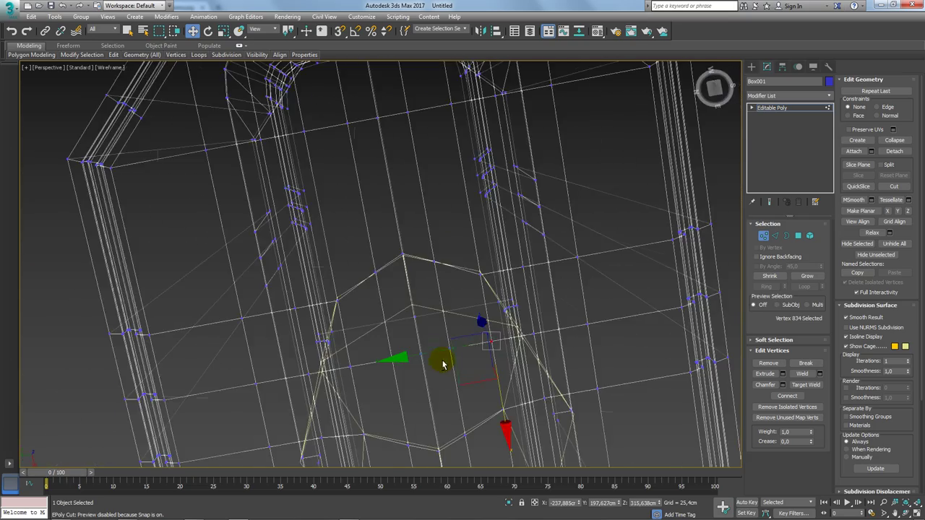
{"action": "left_click", "coordinate": [531, 334], "text": "ctrl"}
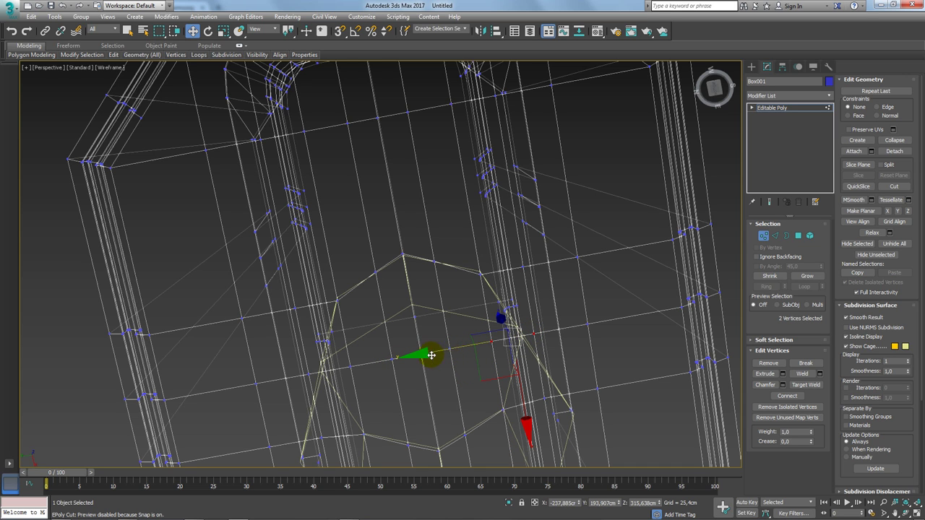
{"action": "mouse_move", "coordinate": [357, 370]}
{"action": "middle_mouse_down", "text": "alt"}
{"action": "mouse_move", "coordinate": [371, 372]}
{"action": "mouse_move", "coordinate": [347, 344]}
{"action": "middle_mouse_up", "text": "alt"}
{"action": "left_click", "coordinate": [347, 336], "text": "ctrl"}
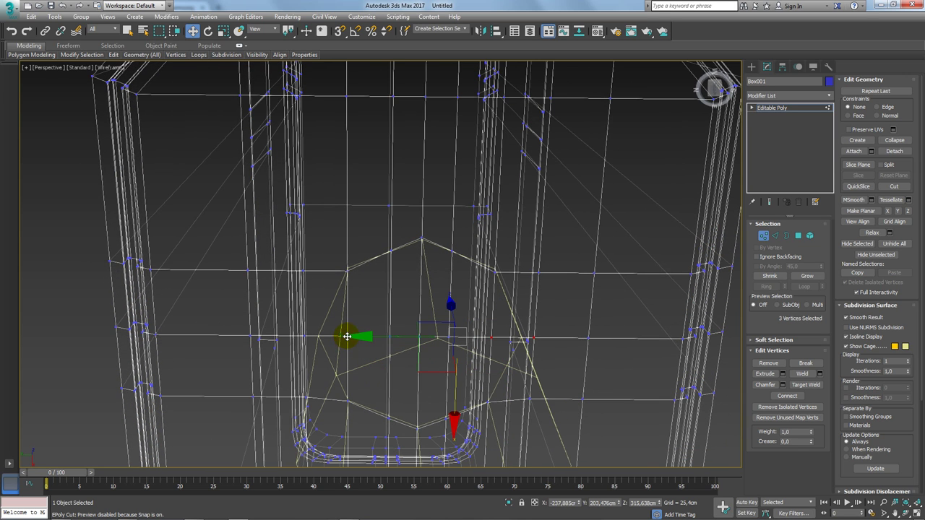
{"action": "left_click", "coordinate": [305, 338], "text": "ctrl"}
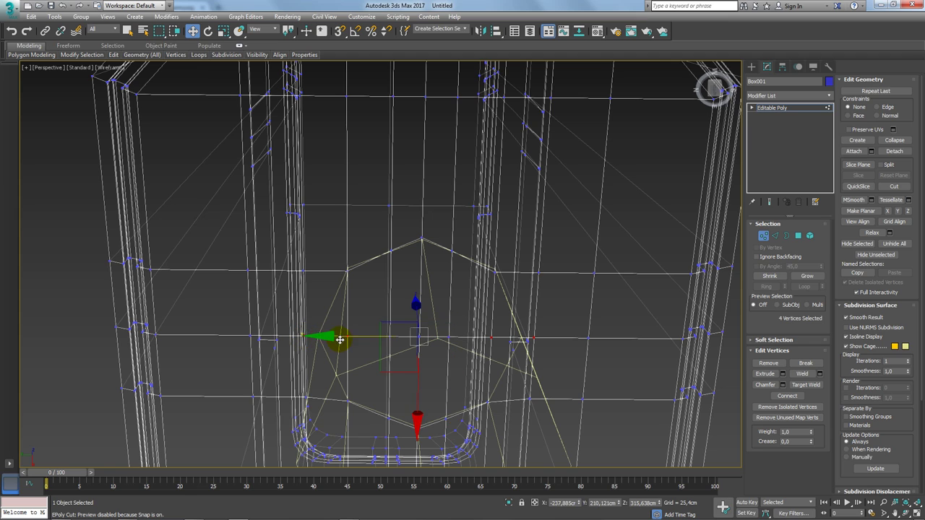
{"action": "key", "text": "r"}
{"action": "left_click_drag", "start_coordinate": [319, 338], "coordinate": [314, 338]}
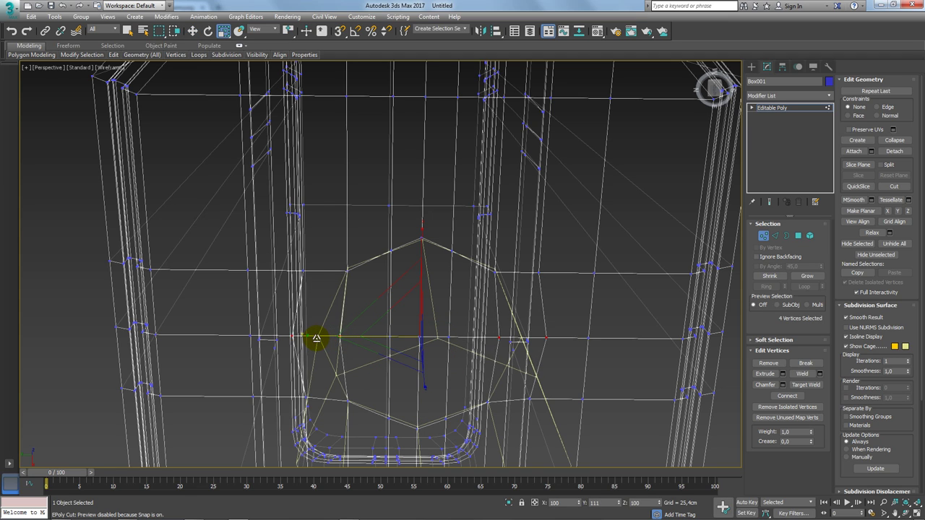
{"action": "left_click", "coordinate": [306, 338], "text": "alt"}
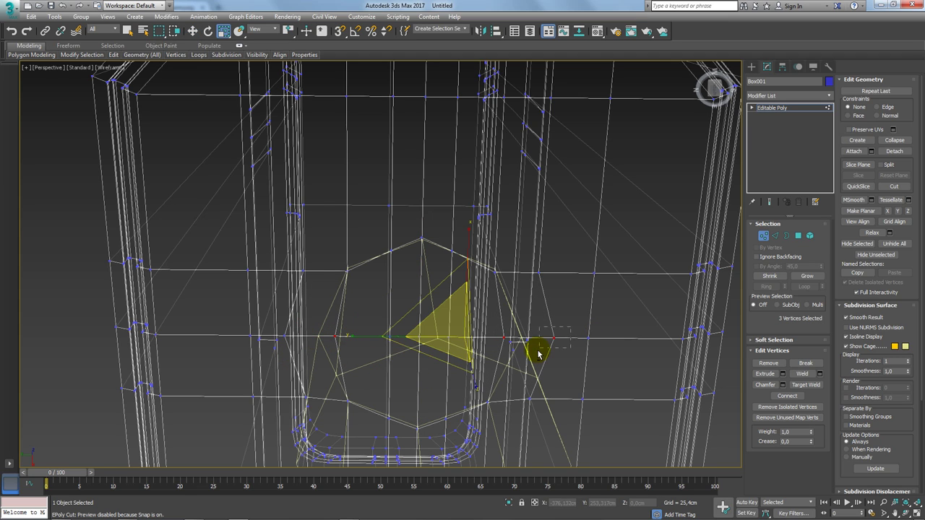
{"action": "left_click", "coordinate": [315, 336], "text": "alt"}
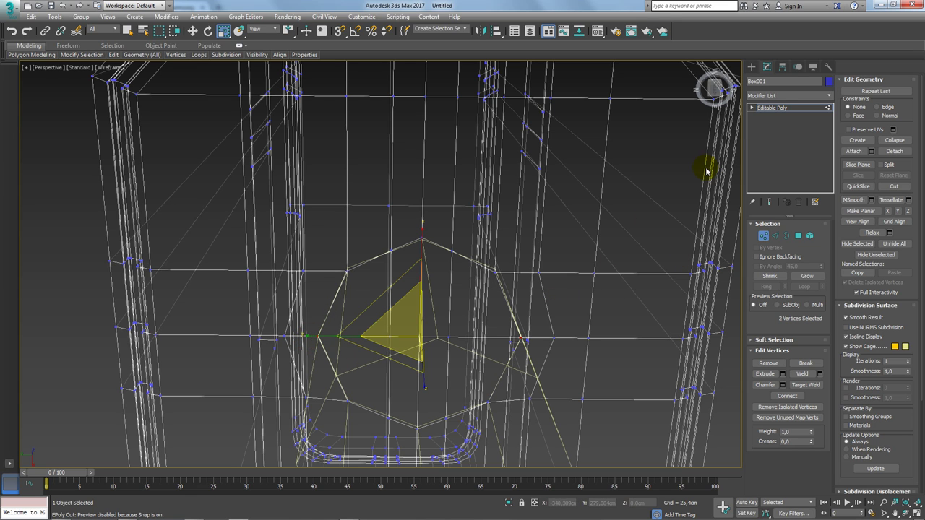
{"action": "left_click", "coordinate": [775, 108]}
{"action": "scroll", "coordinate": [471, 243], "scroll_direction": "down", "scroll_amount": 3}
{"action": "scroll", "coordinate": [478, 250], "scroll_direction": "down", "scroll_amount": 2}
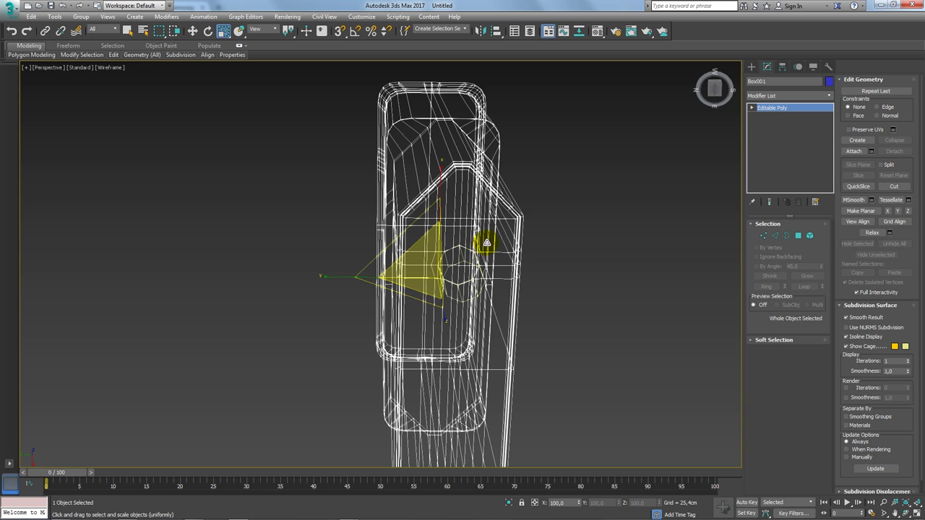
Move the cylinder down so it sinks into the box.
{"action": "key", "text": "F3"}
{"action": "mouse_move", "coordinate": [487, 248]}
{"action": "middle_mouse_down", "text": "alt"}
{"action": "mouse_move", "coordinate": [508, 277]}
{"action": "mouse_move", "coordinate": [495, 268]}
{"action": "mouse_move", "coordinate": [475, 304]}
{"action": "middle_mouse_up", "text": "alt"}
{"action": "left_click", "coordinate": [475, 303]}
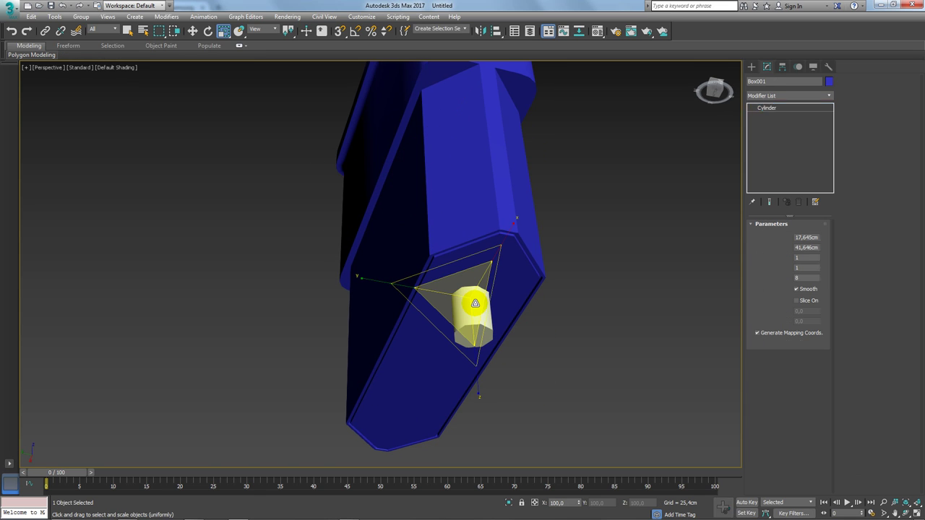
{"action": "key", "text": "F4"}
{"action": "key", "text": "w"}
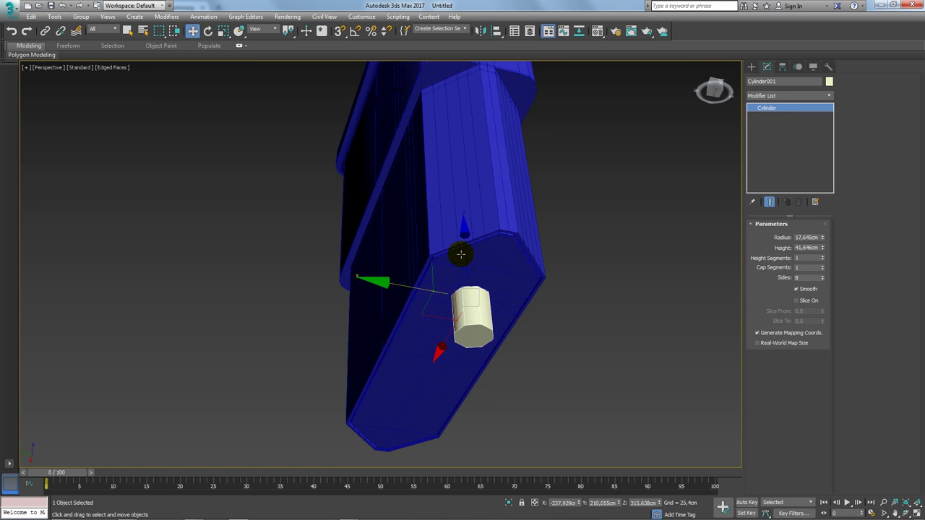
{"action": "left_click_drag", "start_coordinate": [460, 254], "coordinate": [477, 334]}
Select Box001's eight octagon polygons and delete them to open a hole.
{"action": "left_click", "coordinate": [494, 301]}
{"action": "scroll", "coordinate": [482, 299], "scroll_direction": "up", "scroll_amount": 3}
{"action": "left_click", "coordinate": [798, 237]}
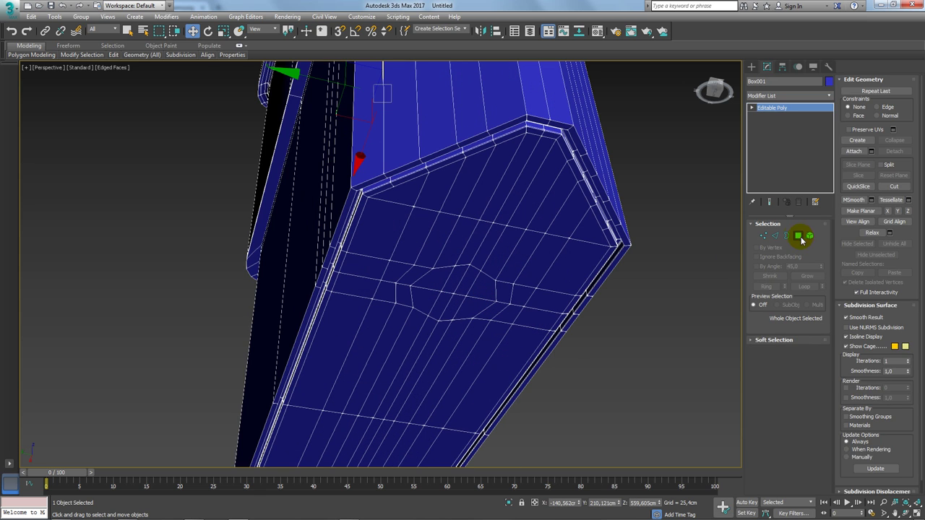
{"action": "scroll", "coordinate": [434, 292], "scroll_direction": "up", "scroll_amount": 5}
{"action": "left_click", "coordinate": [469, 268]}
{"action": "left_click", "coordinate": [415, 263], "text": "ctrl"}
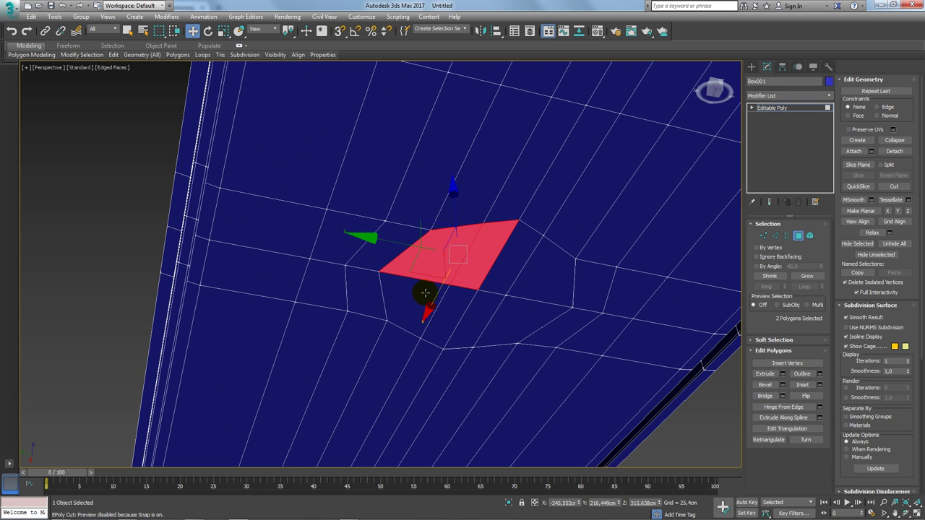
{"action": "left_click", "coordinate": [450, 301], "text": "ctrl"}
{"action": "left_click", "coordinate": [498, 289], "text": "ctrl"}
{"action": "left_click", "coordinate": [526, 279], "text": "ctrl"}
{"action": "left_click", "coordinate": [549, 289], "text": "ctrl"}
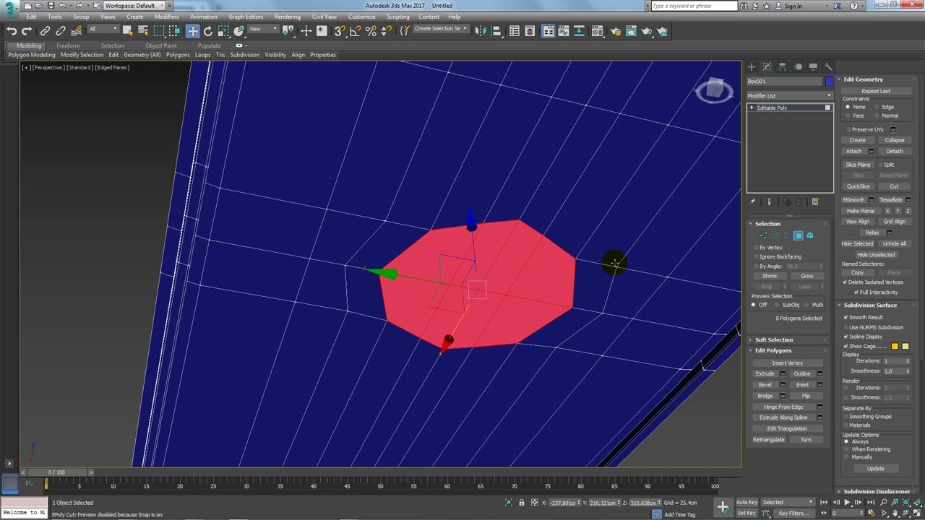
{"action": "key", "text": "Delete"}
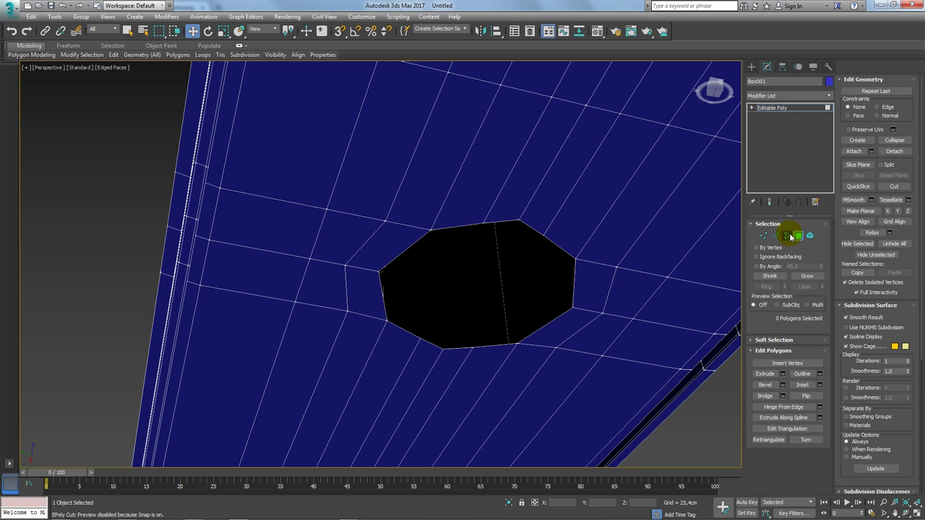
{"action": "left_click", "coordinate": [786, 235]}
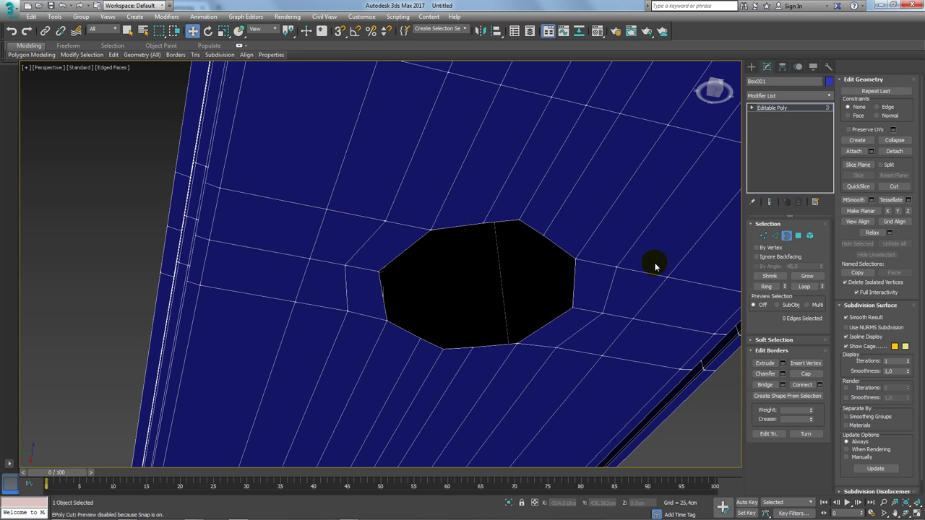
Check the bottom hole's border, then raise the cylinder straight up along Z beneath it.
{"action": "left_click", "coordinate": [557, 244]}
{"action": "mouse_move", "coordinate": [557, 244]}
{"action": "middle_mouse_down", "text": "alt"}
{"action": "mouse_move", "coordinate": [572, 239]}
{"action": "mouse_move", "coordinate": [506, 200]}
{"action": "middle_mouse_up", "text": "alt"}
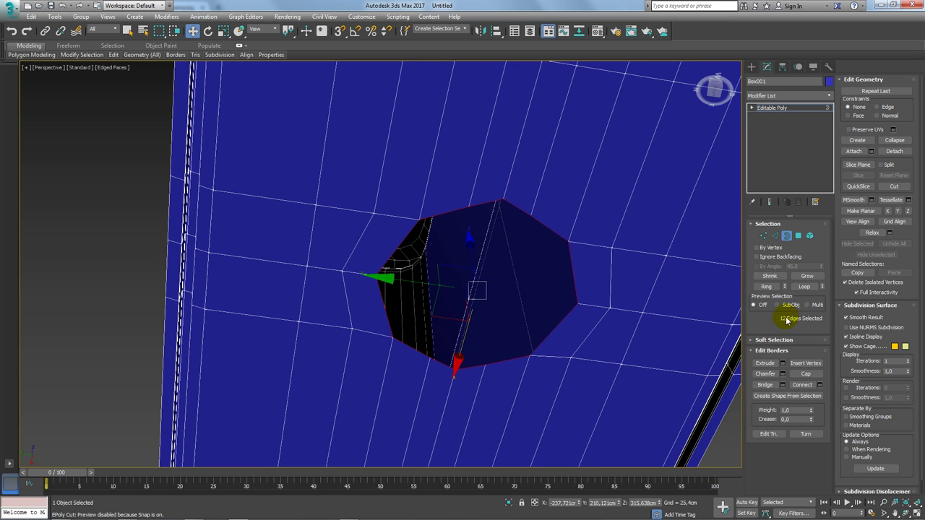
{"action": "mouse_move", "coordinate": [740, 318]}
{"action": "middle_mouse_down", "text": "alt"}
{"action": "mouse_move", "coordinate": [593, 275]}
{"action": "mouse_move", "coordinate": [625, 307]}
{"action": "mouse_move", "coordinate": [708, 118]}
{"action": "middle_mouse_up", "text": "alt"}
{"action": "left_click", "coordinate": [770, 108]}
{"action": "middle_click_drag", "start_coordinate": [650, 166], "coordinate": [541, 205], "text": "alt"}
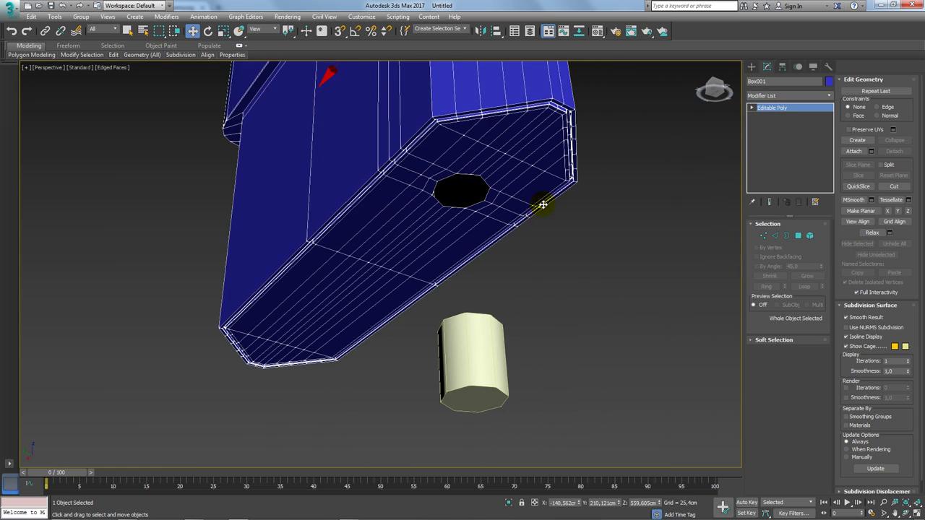
{"action": "left_click", "coordinate": [487, 343]}
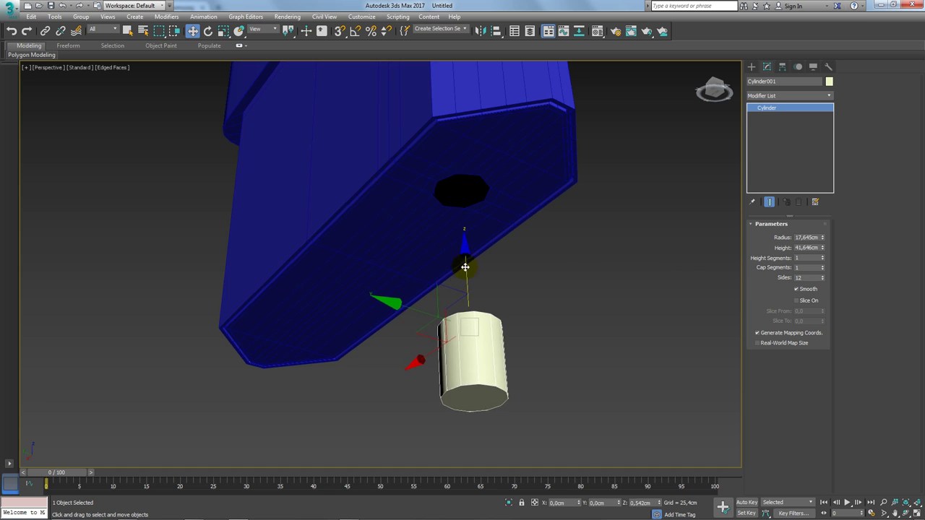
{"action": "left_click_drag", "start_coordinate": [462, 268], "coordinate": [462, 184]}
Attach Cylinder001 to Box001 so they form one editable poly.
{"action": "left_click", "coordinate": [496, 189]}
{"action": "scroll", "coordinate": [487, 223], "scroll_direction": "up", "scroll_amount": 3}
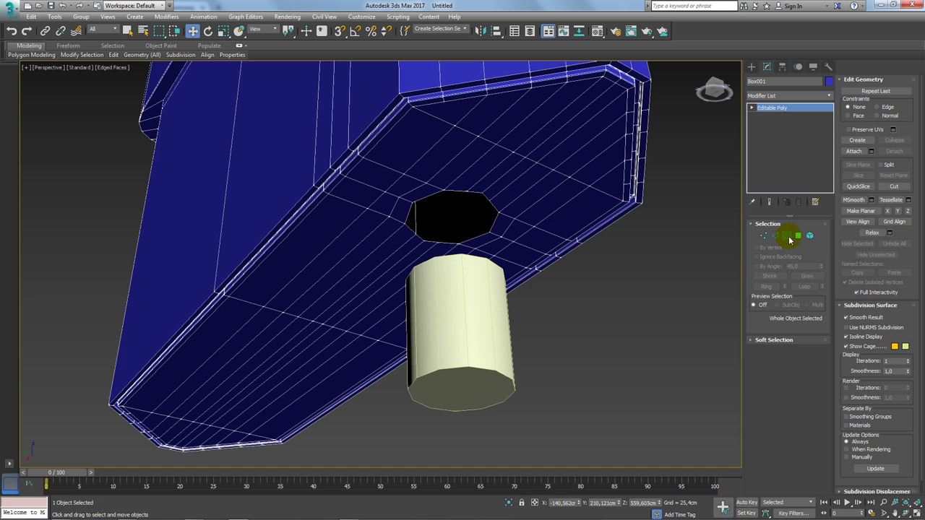
{"action": "left_click", "coordinate": [790, 238]}
{"action": "left_click", "coordinate": [498, 213]}
{"action": "scroll", "coordinate": [499, 206], "scroll_direction": "up", "scroll_amount": 2}
{"action": "scroll", "coordinate": [484, 202], "scroll_direction": "up", "scroll_amount": 2}
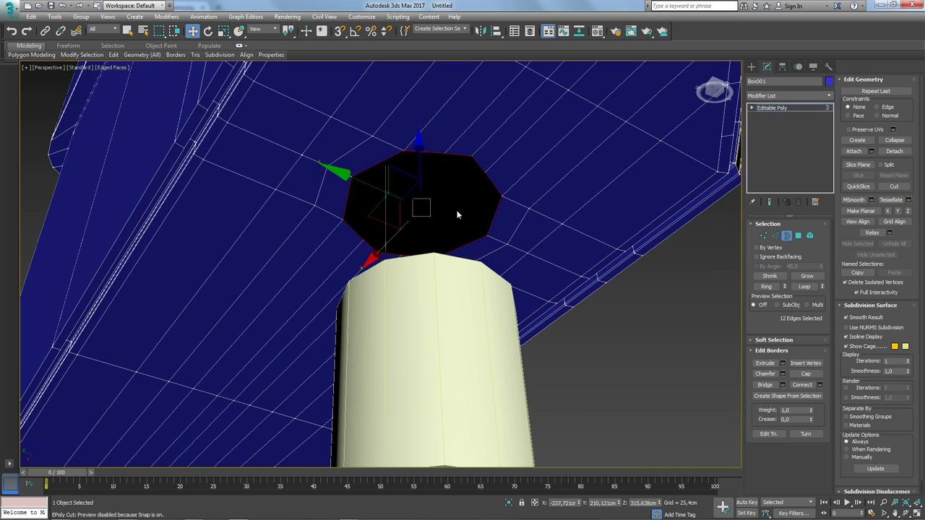
{"action": "middle_click_drag", "start_coordinate": [456, 214], "coordinate": [434, 161], "text": "alt"}
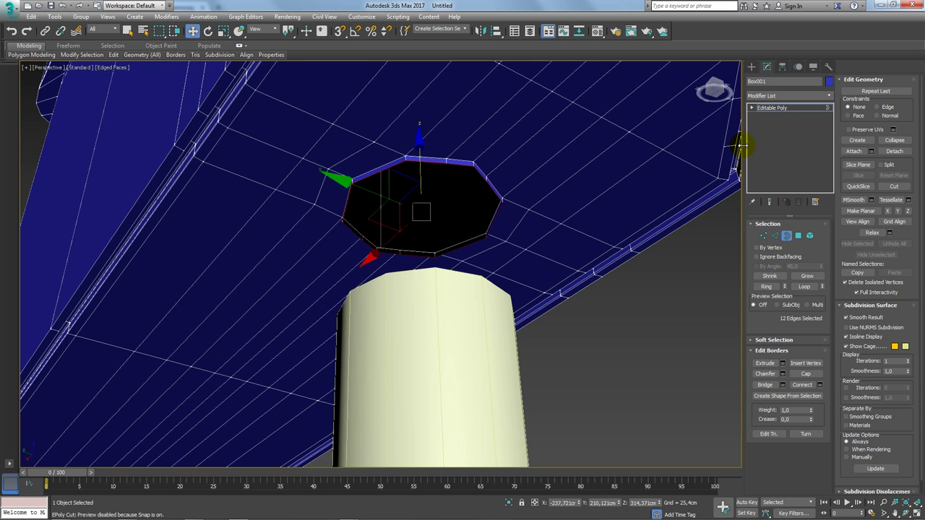
{"action": "left_click", "coordinate": [785, 110]}
{"action": "scroll", "coordinate": [592, 247], "scroll_direction": "down", "scroll_amount": 4}
{"action": "scroll", "coordinate": [574, 286], "scroll_direction": "down", "scroll_amount": 2}
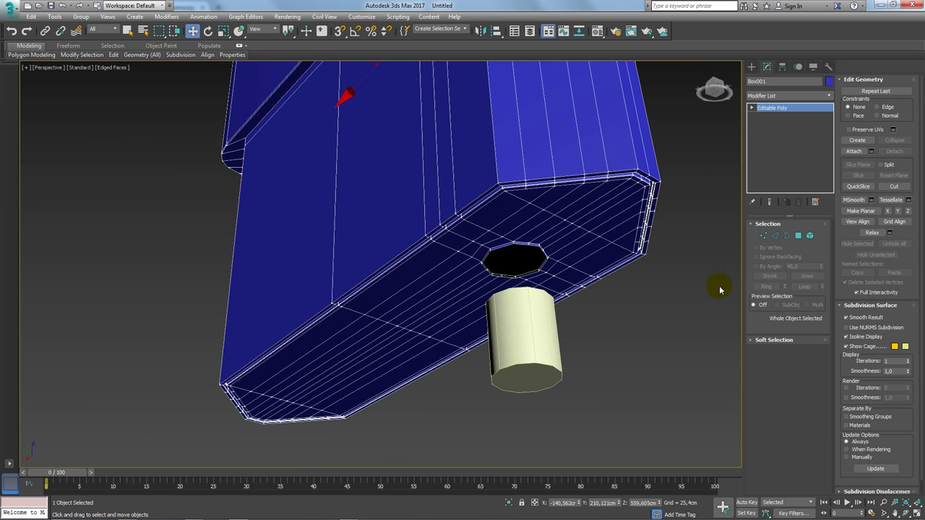
{"action": "left_click", "coordinate": [854, 151]}
{"action": "left_click", "coordinate": [523, 315]}
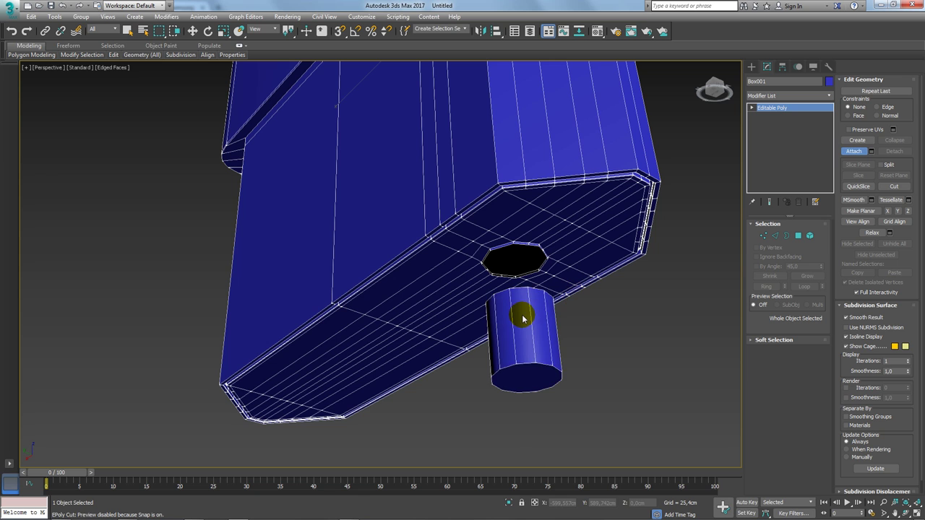
Bridge the hole's 12-edge rim to the cylinder's top rim.
{"action": "middle_click_drag", "start_coordinate": [563, 309], "coordinate": [834, 241], "text": "alt"}
{"action": "left_click", "coordinate": [798, 236]}
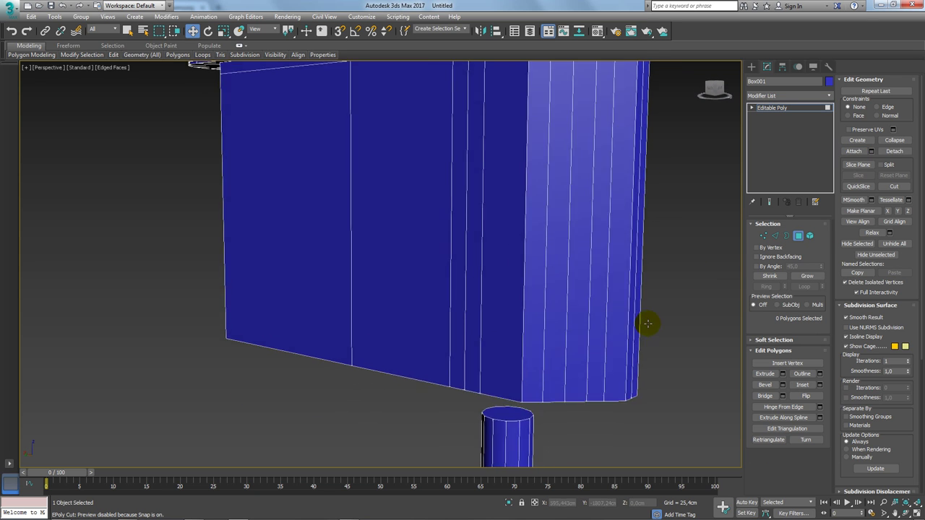
{"action": "mouse_move", "coordinate": [646, 320]}
{"action": "middle_mouse_down", "text": "alt"}
{"action": "mouse_move", "coordinate": [496, 426]}
{"action": "mouse_move", "coordinate": [531, 371]}
{"action": "middle_mouse_up", "text": "alt"}
{"action": "scroll", "coordinate": [598, 306], "scroll_direction": "up", "scroll_amount": 3}
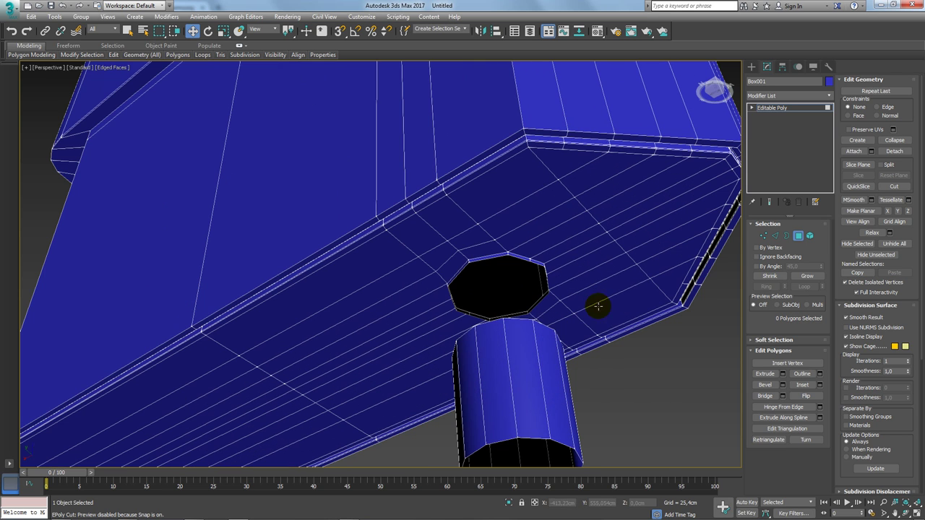
{"action": "left_click", "coordinate": [786, 236]}
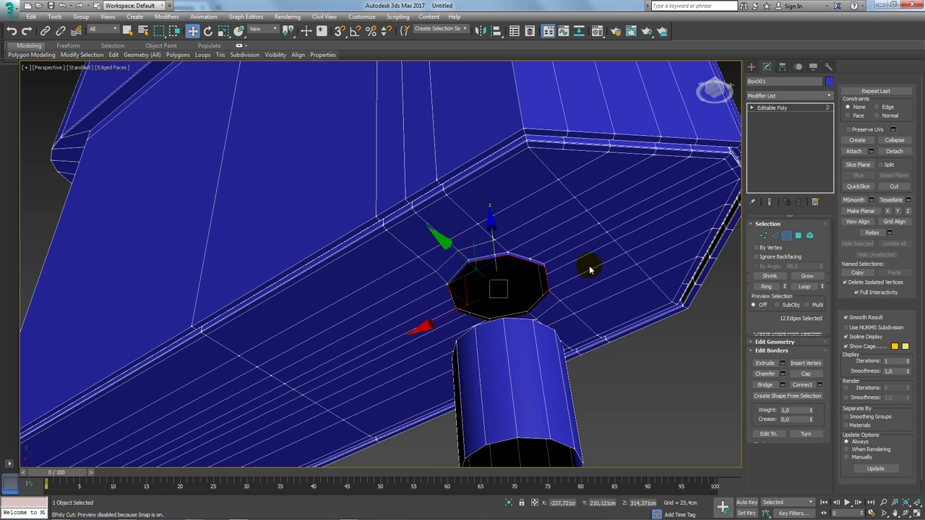
{"action": "left_click", "coordinate": [547, 325], "text": "ctrl"}
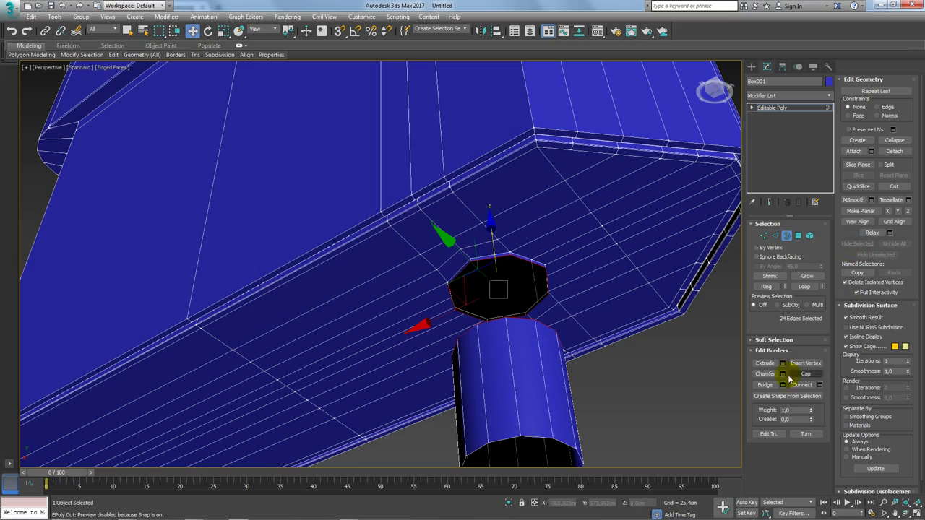
{"action": "left_click", "coordinate": [765, 384]}
Lower the cylinder's middle ring of vertices.
{"action": "mouse_move", "coordinate": [665, 314]}
{"action": "middle_mouse_down", "text": "alt"}
{"action": "mouse_move", "coordinate": [681, 361]}
{"action": "mouse_move", "coordinate": [713, 347]}
{"action": "mouse_move", "coordinate": [718, 320]}
{"action": "mouse_move", "coordinate": [660, 320]}
{"action": "mouse_move", "coordinate": [689, 350]}
{"action": "mouse_move", "coordinate": [656, 279]}
{"action": "middle_mouse_up", "text": "alt"}
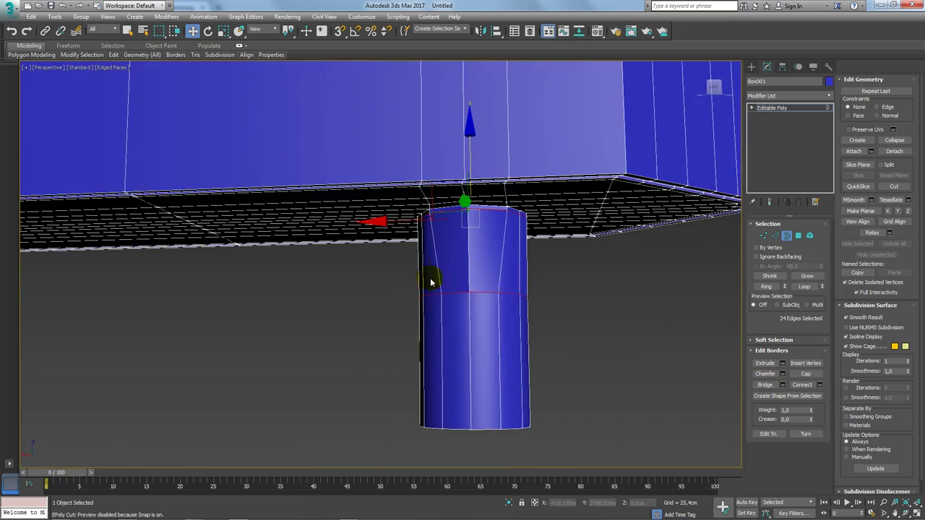
{"action": "left_click", "coordinate": [763, 242]}
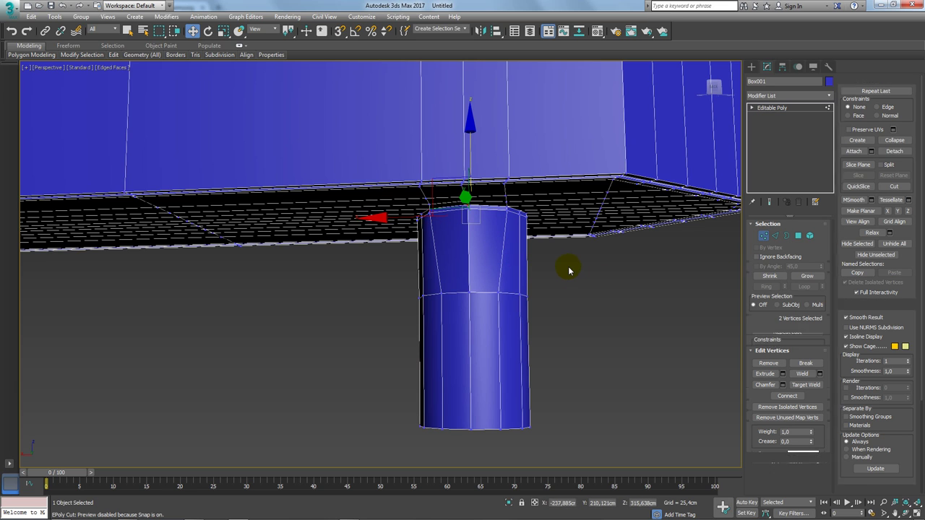
{"action": "left_click_drag", "start_coordinate": [574, 277], "coordinate": [385, 324]}
{"action": "middle_click_drag", "start_coordinate": [386, 325], "coordinate": [495, 303], "text": "alt"}
{"action": "mouse_move", "coordinate": [481, 240]}
{"action": "left_mouse_down"}
{"action": "mouse_move", "coordinate": [470, 250]}
{"action": "mouse_move", "coordinate": [479, 275]}
{"action": "mouse_move", "coordinate": [478, 259]}
{"action": "left_mouse_up"}
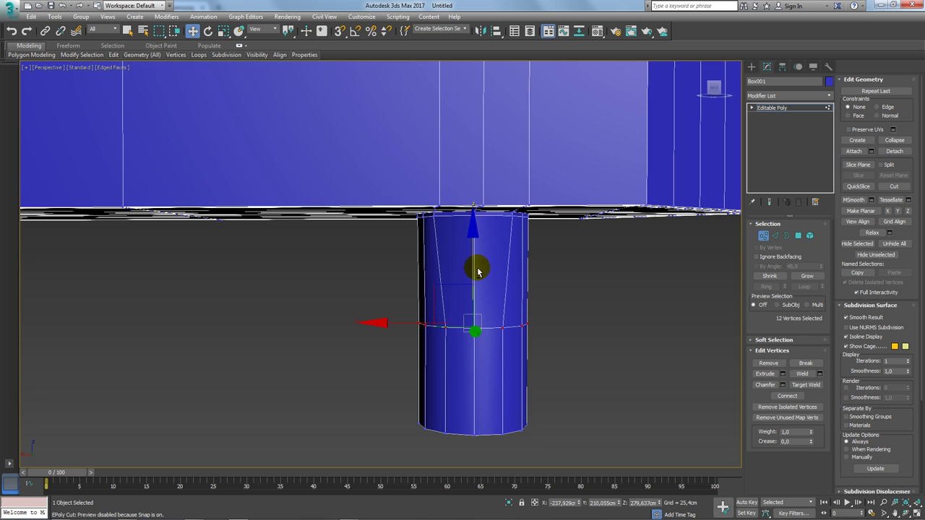
Add a TurboSmooth modifier with 2 iterations to the body, then return to the base mesh.
{"action": "left_click", "coordinate": [772, 108]}
{"action": "left_click", "coordinate": [831, 98]}
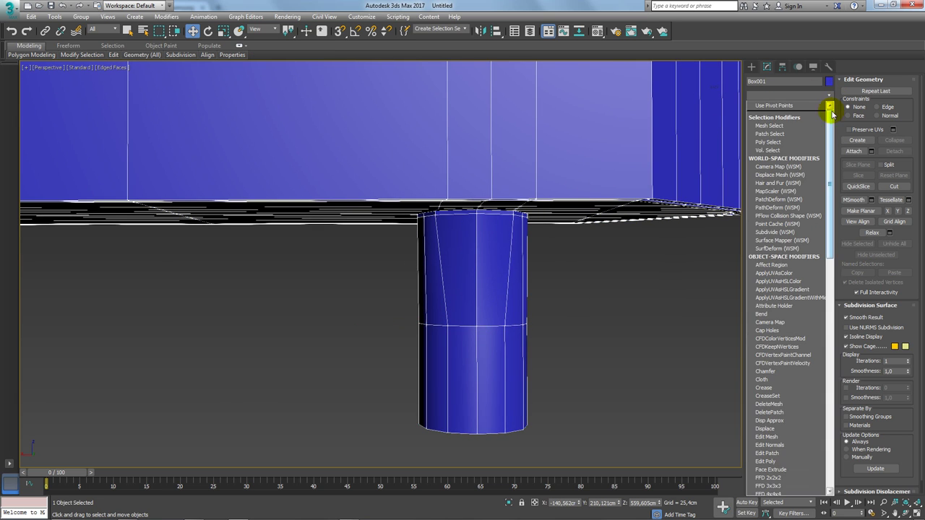
{"action": "left_click_drag", "start_coordinate": [831, 113], "coordinate": [826, 289]}
{"action": "left_click", "coordinate": [780, 367]}
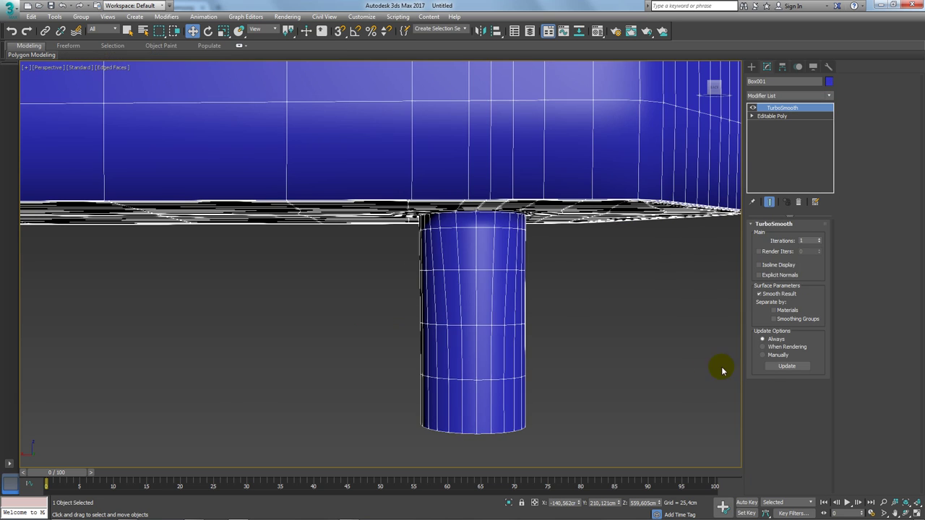
{"action": "mouse_move", "coordinate": [722, 367]}
{"action": "middle_mouse_down", "text": "alt"}
{"action": "mouse_move", "coordinate": [599, 342]}
{"action": "mouse_move", "coordinate": [647, 322]}
{"action": "middle_mouse_up", "text": "alt"}
{"action": "left_click", "coordinate": [818, 241]}
{"action": "middle_click_drag", "start_coordinate": [636, 231], "coordinate": [632, 271], "text": "alt"}
{"action": "left_click", "coordinate": [772, 116]}
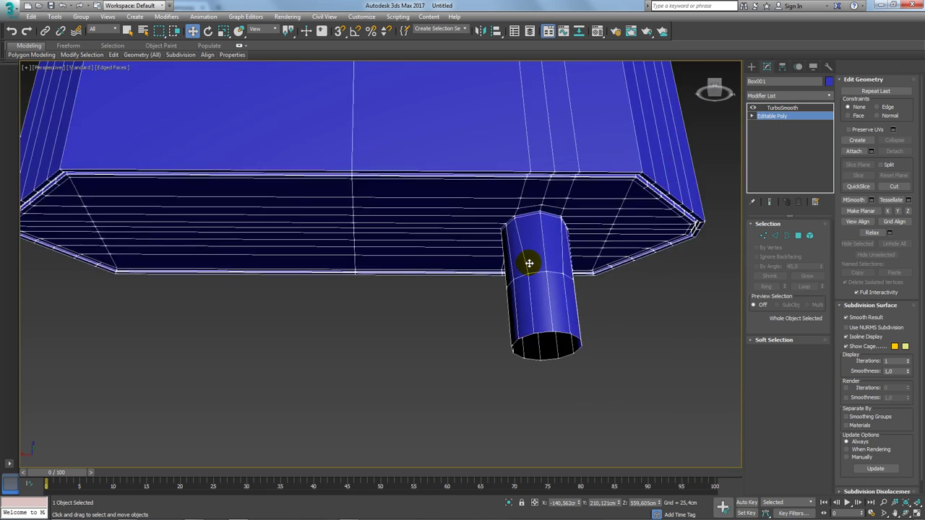
In Front view, extend the left prong's bottom border downward with new polygons.
{"action": "mouse_move", "coordinate": [526, 265]}
{"action": "middle_mouse_down", "text": "alt"}
{"action": "mouse_move", "coordinate": [583, 310]}
{"action": "mouse_move", "coordinate": [558, 303]}
{"action": "middle_mouse_up", "text": "alt"}
{"action": "key", "text": "f"}
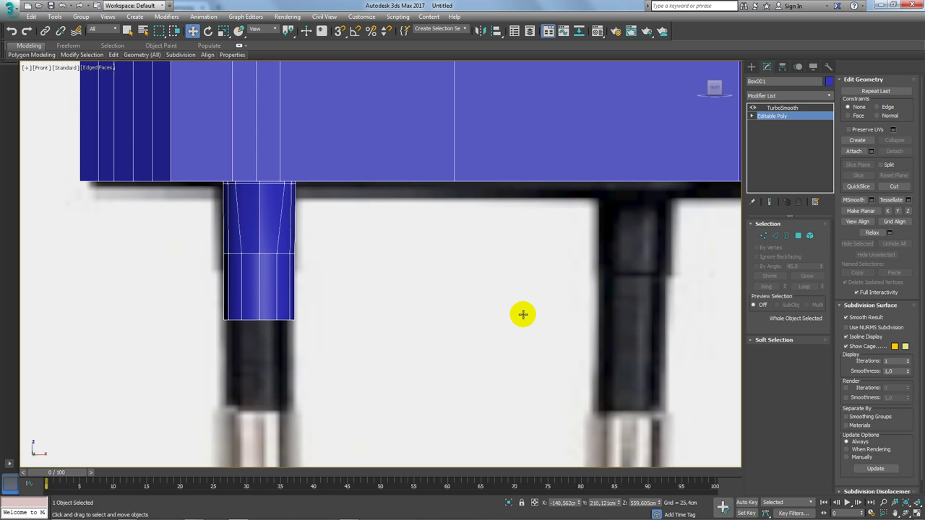
{"action": "scroll", "coordinate": [517, 332], "scroll_direction": "down", "scroll_amount": 3}
{"action": "scroll", "coordinate": [527, 274], "scroll_direction": "down", "scroll_amount": 1}
{"action": "left_click", "coordinate": [787, 236]}
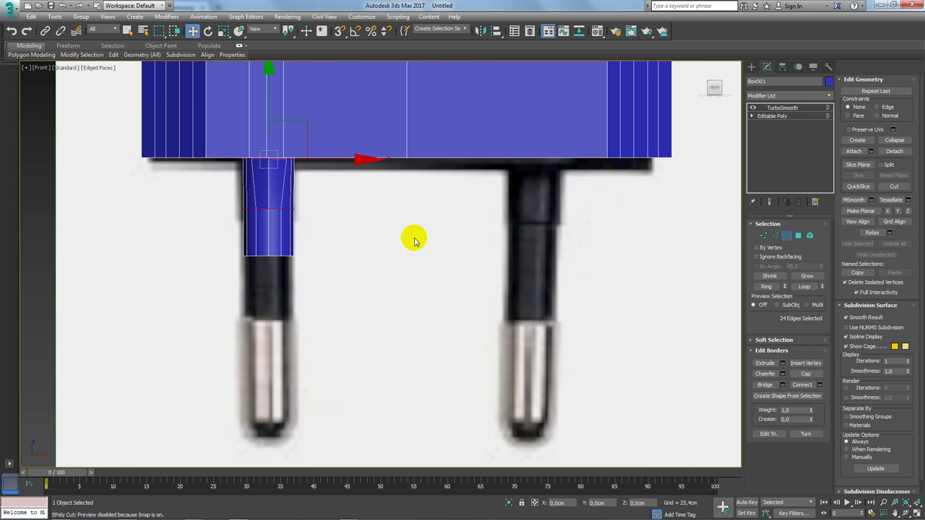
{"action": "left_click", "coordinate": [285, 254]}
{"action": "scroll", "coordinate": [289, 254], "scroll_direction": "up", "scroll_amount": 2}
{"action": "left_click_drag", "start_coordinate": [346, 193], "coordinate": [346, 280], "text": "shift"}
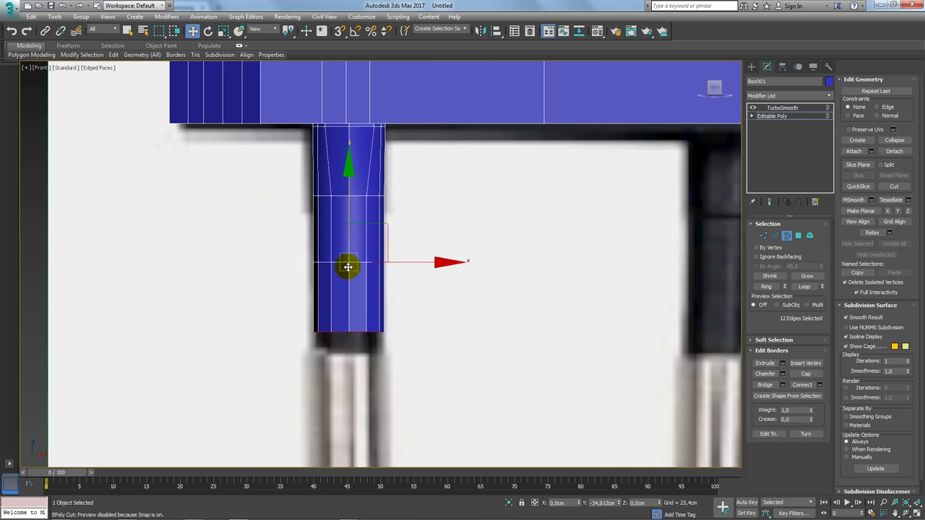
{"action": "scroll", "coordinate": [357, 246], "scroll_direction": "up", "scroll_amount": 1}
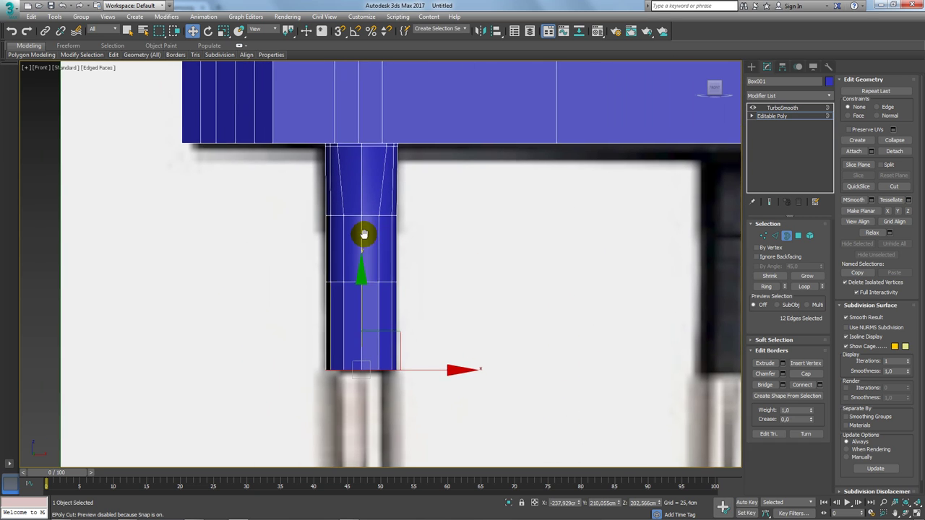
{"action": "scroll", "coordinate": [363, 240], "scroll_direction": "up", "scroll_amount": 3}
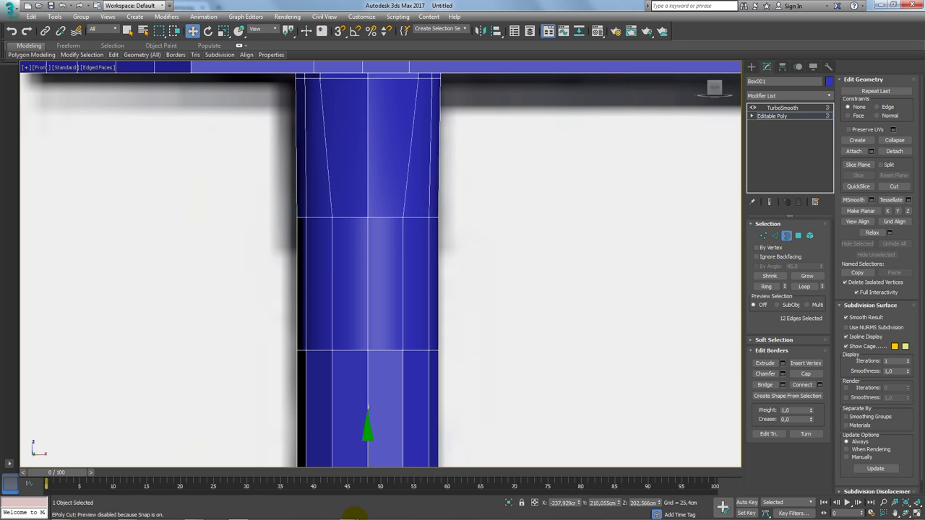
Check the charger reference photo near the prongs, then return to Perspective and select a polygon band.
{"action": "left_click", "coordinate": [352, 514]}
{"action": "scroll", "coordinate": [623, 325], "scroll_direction": "down", "scroll_amount": 1}
{"action": "scroll", "coordinate": [656, 331], "scroll_direction": "up", "scroll_amount": 3}
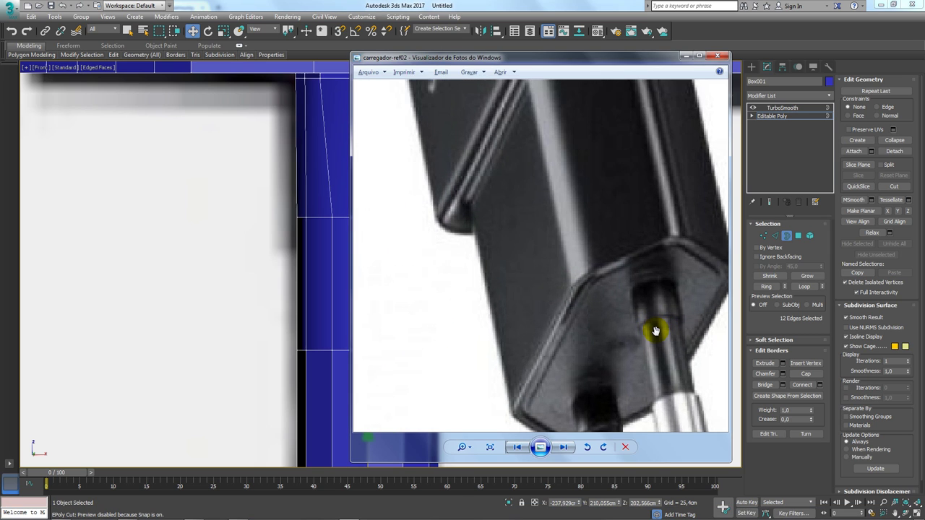
{"action": "left_click_drag", "start_coordinate": [655, 331], "coordinate": [617, 260]}
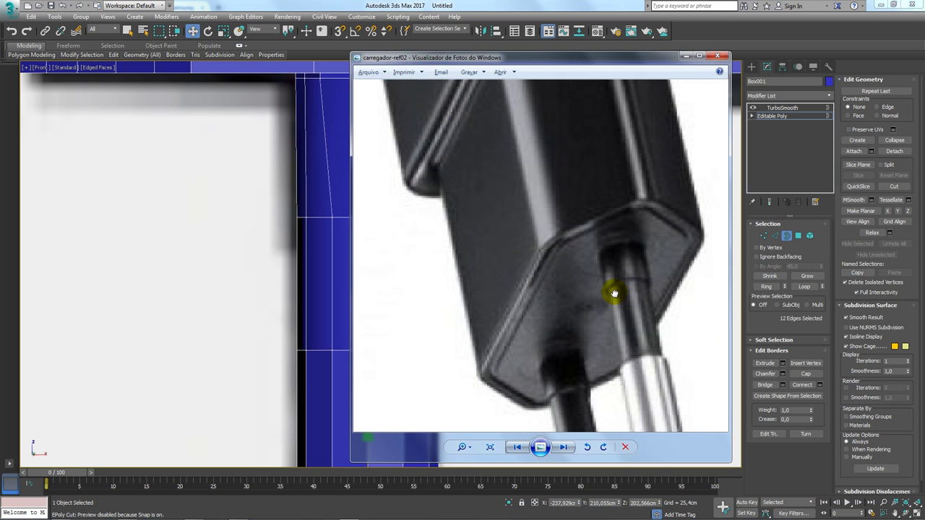
{"action": "middle_click", "coordinate": [216, 311]}
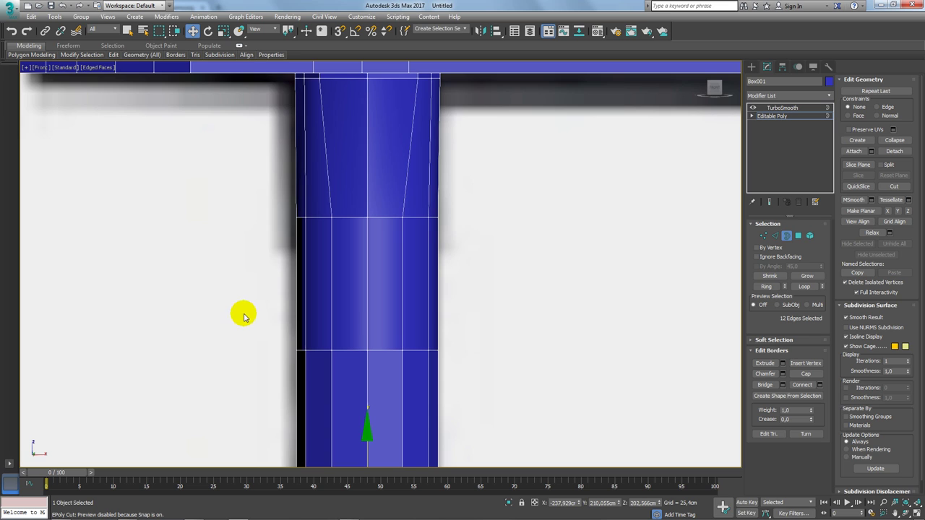
{"action": "key", "text": "p"}
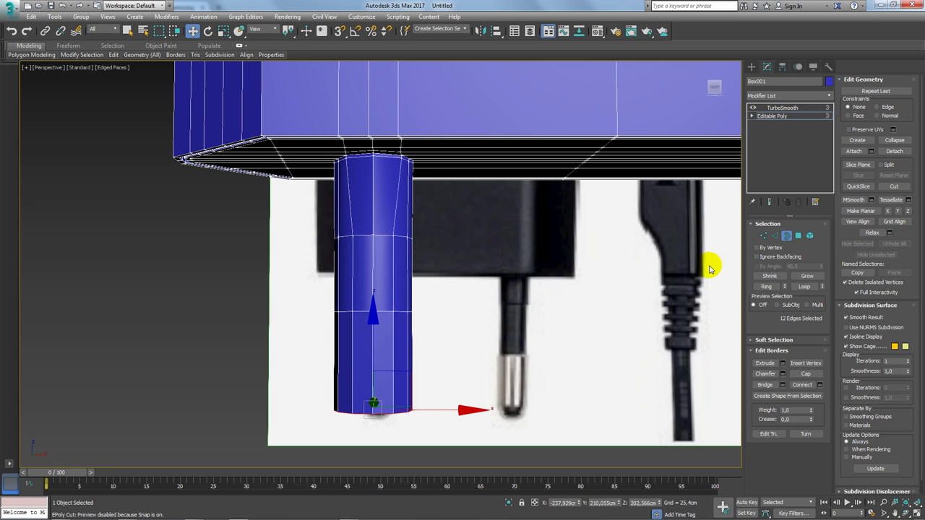
{"action": "left_click", "coordinate": [798, 235]}
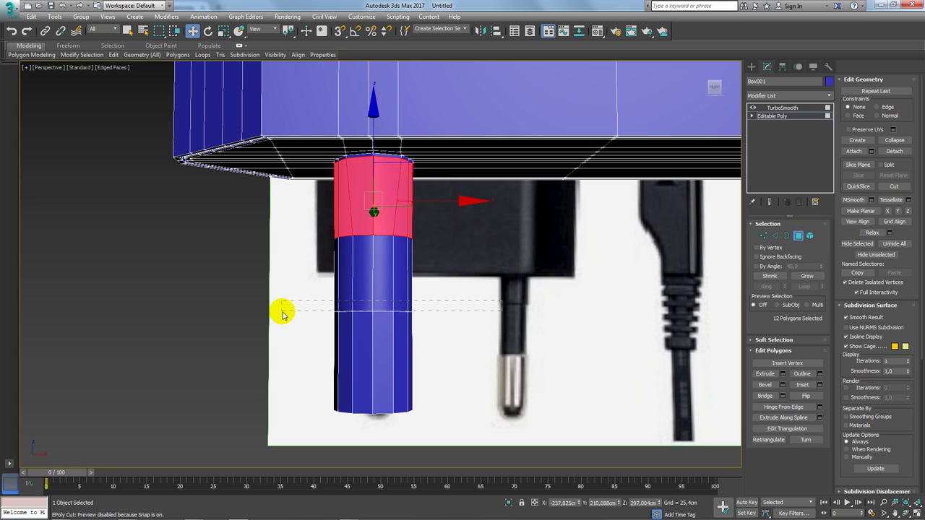
Delete the selected polygon band and the old upper cylinder piece.
{"action": "key", "text": "Delete"}
{"action": "middle_click_drag", "start_coordinate": [402, 284], "coordinate": [409, 363]}
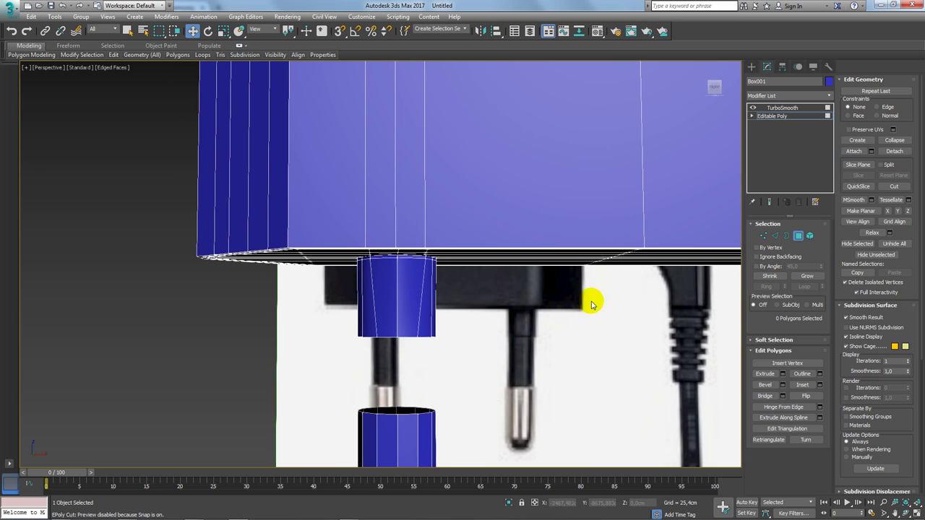
{"action": "left_click", "coordinate": [396, 307]}
{"action": "key", "text": "Delete"}
Extrude the hole's border under the body downward into a stub rim.
{"action": "left_click", "coordinate": [786, 235]}
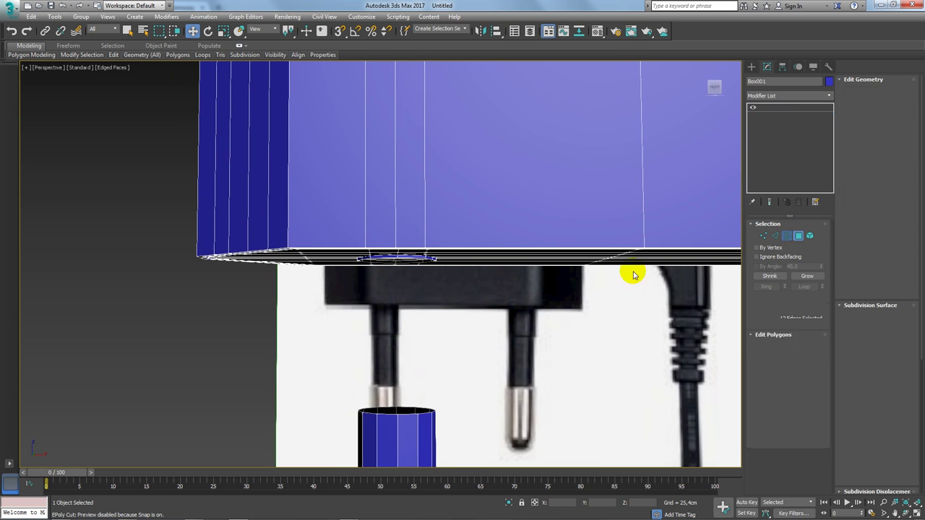
{"action": "left_click", "coordinate": [397, 259]}
{"action": "middle_click_drag", "start_coordinate": [398, 264], "coordinate": [392, 206], "text": "alt"}
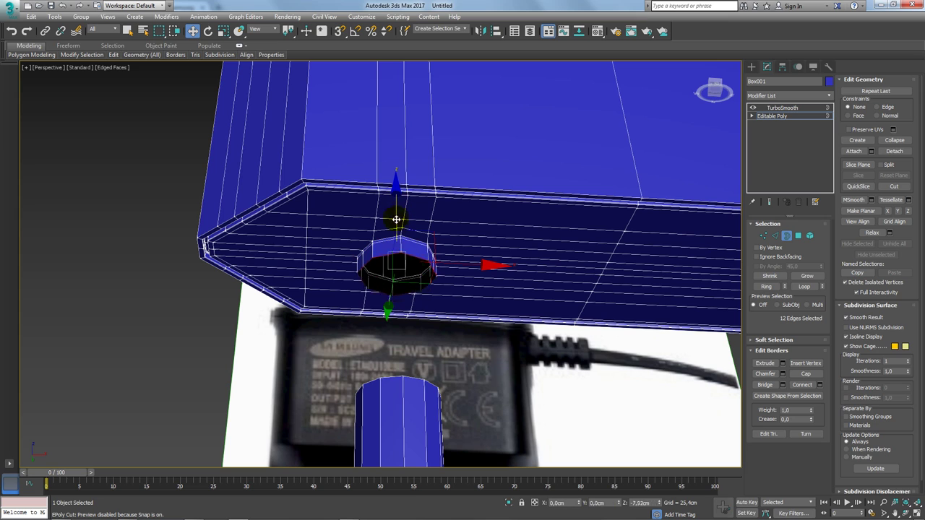
{"action": "left_click_drag", "start_coordinate": [393, 206], "coordinate": [392, 262], "text": "shift"}
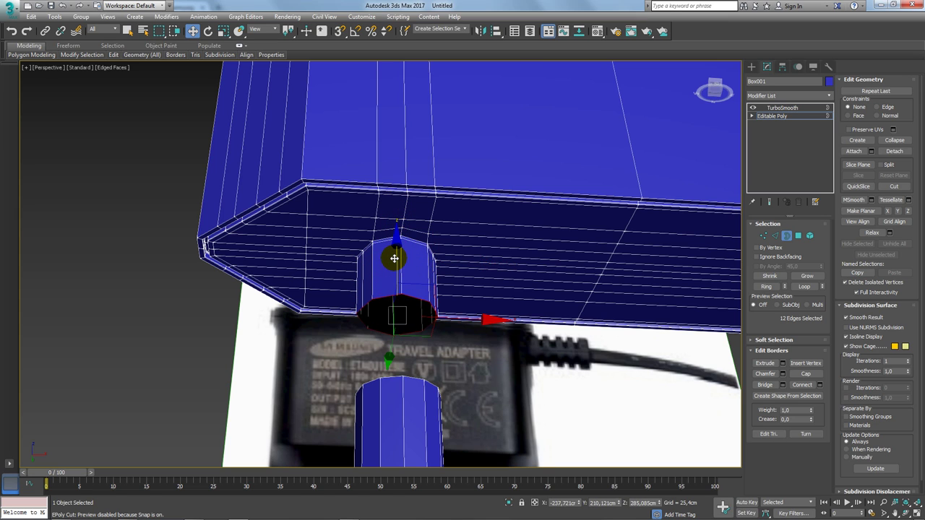
{"action": "key", "text": "f"}
{"action": "middle_click_drag", "start_coordinate": [347, 183], "coordinate": [347, 210]}
{"action": "mouse_move", "coordinate": [367, 159]}
{"action": "left_mouse_down"}
{"action": "mouse_move", "coordinate": [368, 208]}
{"action": "mouse_move", "coordinate": [309, 200]}
{"action": "mouse_move", "coordinate": [408, 274]}
{"action": "left_mouse_up"}
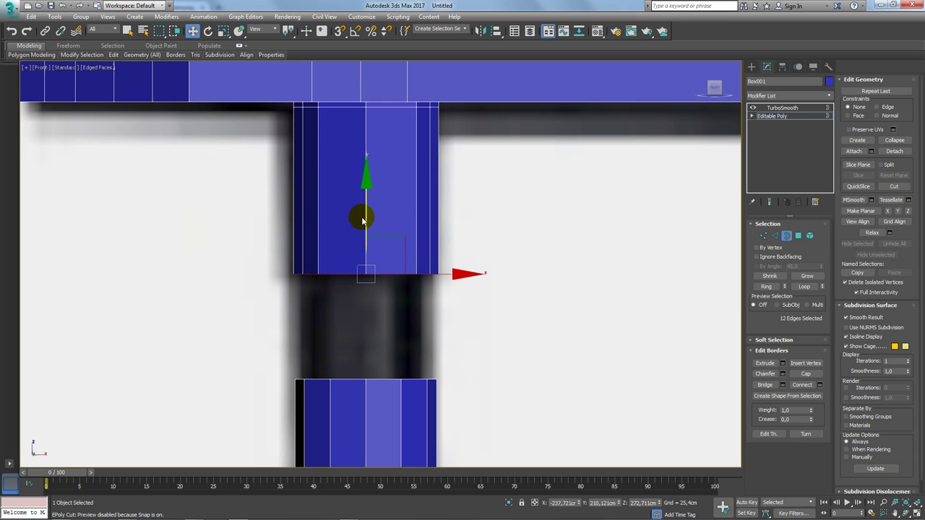
{"action": "left_click_drag", "start_coordinate": [363, 220], "coordinate": [366, 213]}
Raise the lower pin's top border up to meet the stub.
{"action": "middle_click_drag", "start_coordinate": [385, 248], "coordinate": [393, 207], "text": "alt"}
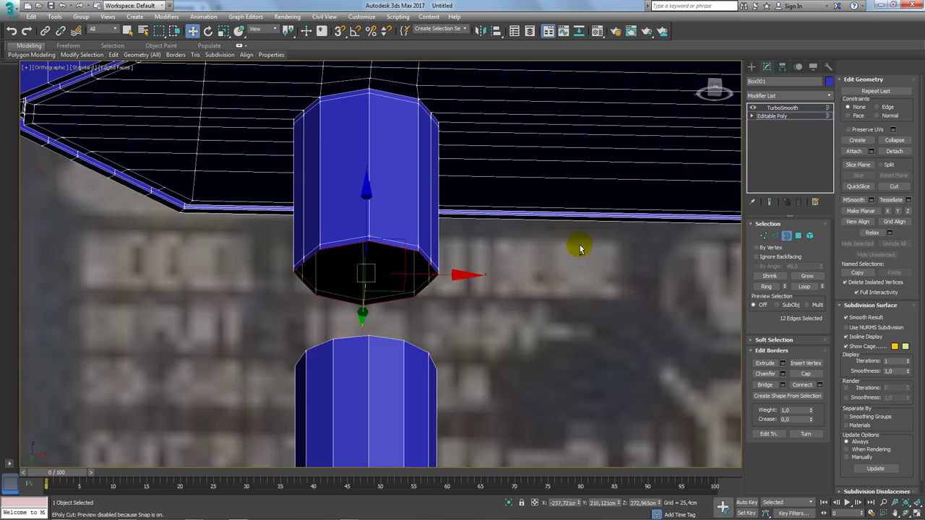
{"action": "middle_click_drag", "start_coordinate": [579, 248], "coordinate": [468, 334], "text": "alt"}
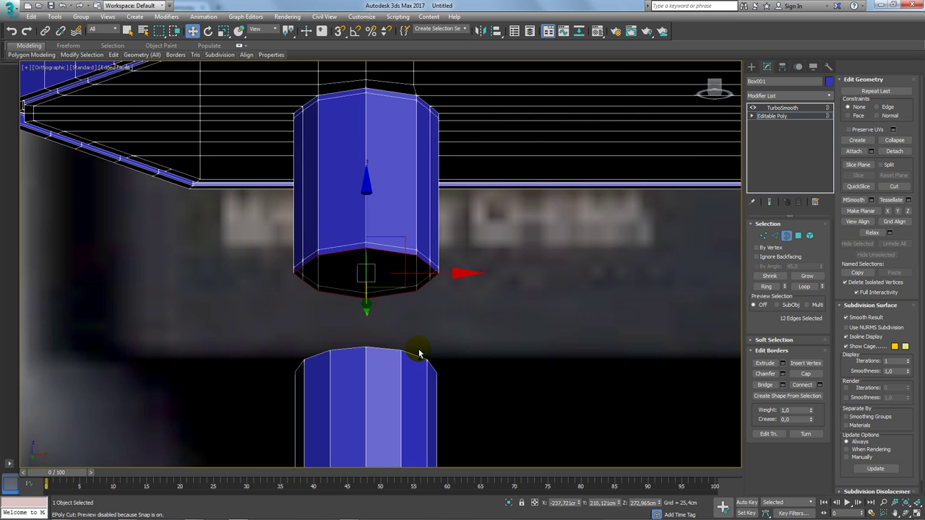
{"action": "left_click", "coordinate": [417, 354], "text": "ctrl"}
{"action": "left_click", "coordinate": [409, 351]}
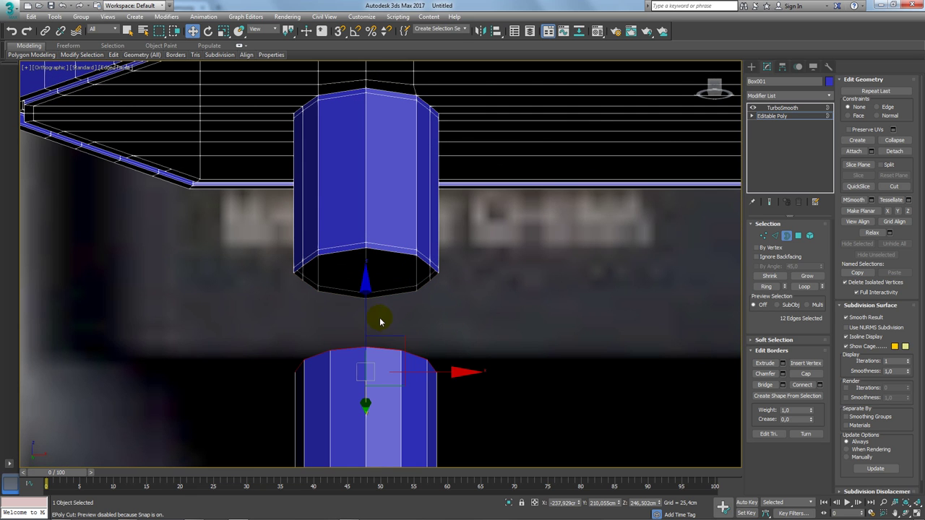
{"action": "middle_click_drag", "start_coordinate": [366, 316], "coordinate": [378, 227], "text": "alt"}
{"action": "key", "text": "f"}
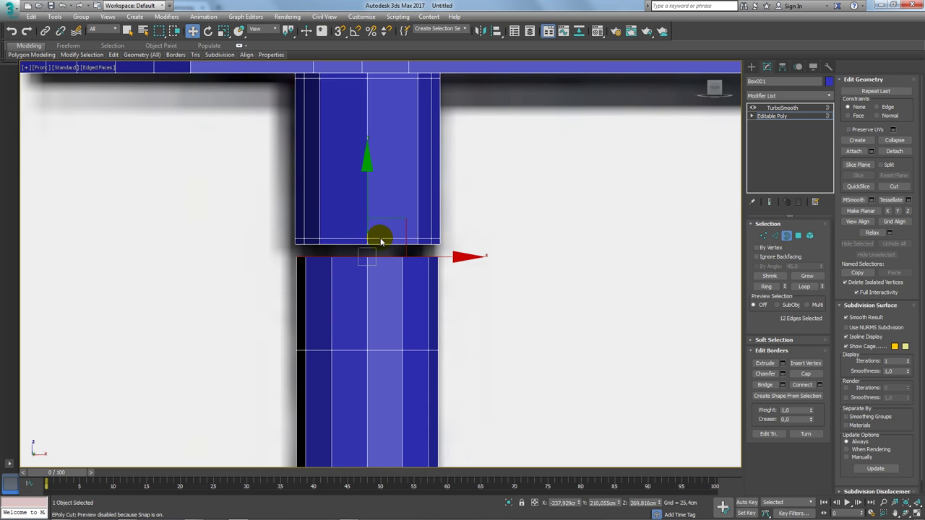
{"action": "scroll", "coordinate": [346, 227], "scroll_direction": "up", "scroll_amount": 3}
{"action": "left_click_drag", "start_coordinate": [392, 235], "coordinate": [394, 214]}
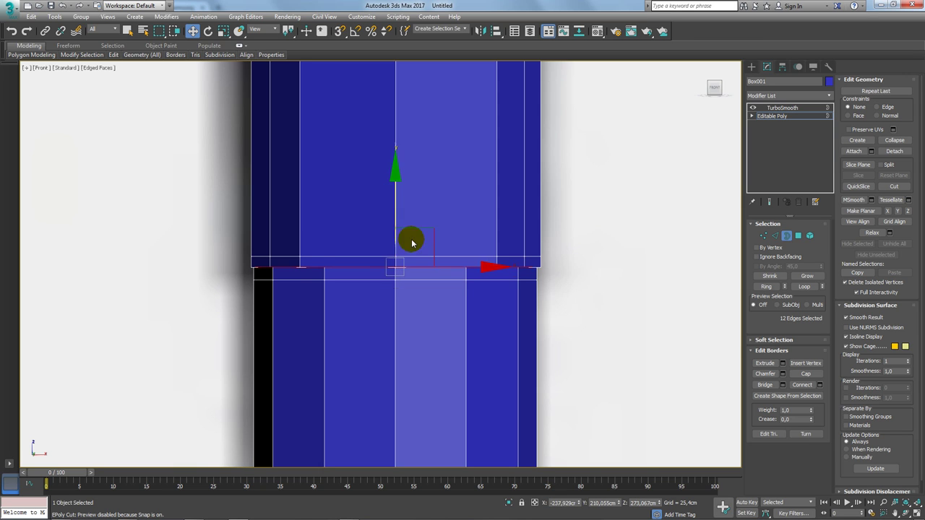
{"action": "middle_click_drag", "start_coordinate": [411, 241], "coordinate": [486, 257], "text": "alt"}
{"action": "scroll", "coordinate": [485, 252], "scroll_direction": "up", "scroll_amount": 2}
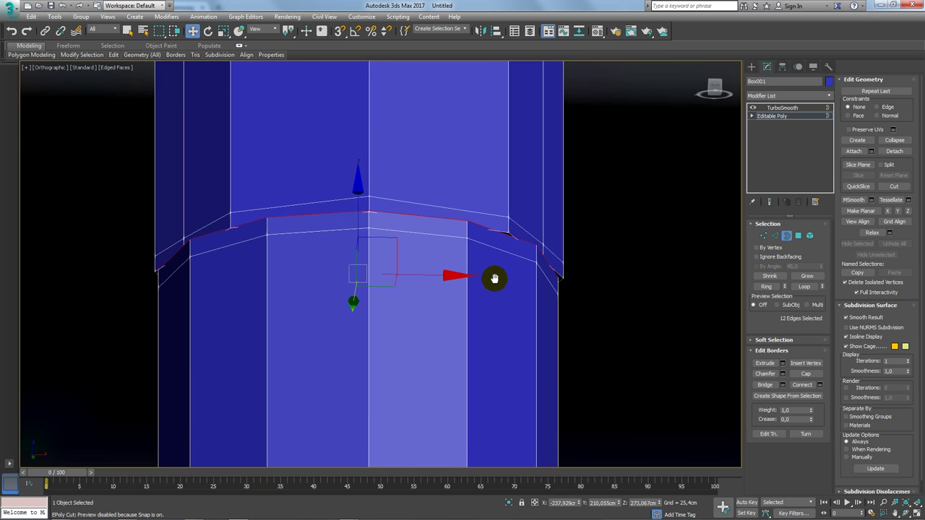
Grow the lower pin's polygon selection and scale it to about 90% so it's narrower.
{"action": "scroll", "coordinate": [506, 273], "scroll_direction": "down", "scroll_amount": 3}
{"action": "mouse_move", "coordinate": [540, 264]}
{"action": "middle_mouse_down", "text": "alt"}
{"action": "mouse_move", "coordinate": [533, 233]}
{"action": "mouse_move", "coordinate": [533, 261]}
{"action": "middle_mouse_up", "text": "alt"}
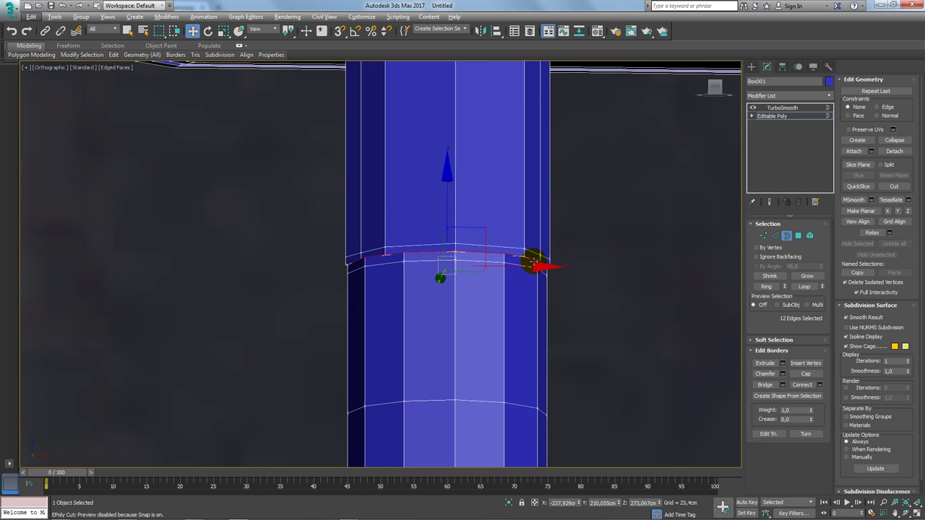
{"action": "left_click", "coordinate": [797, 235]}
{"action": "left_click", "coordinate": [433, 437]}
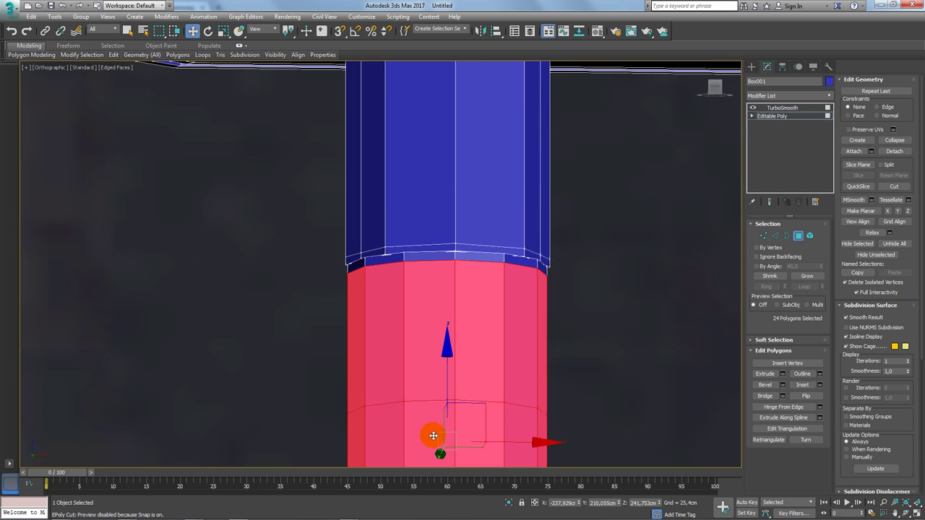
{"action": "middle_click_drag", "start_coordinate": [433, 437], "coordinate": [485, 343], "text": "alt"}
{"action": "key", "text": "e"}
{"action": "key", "text": "r"}
{"action": "left_click_drag", "start_coordinate": [433, 372], "coordinate": [439, 380]}
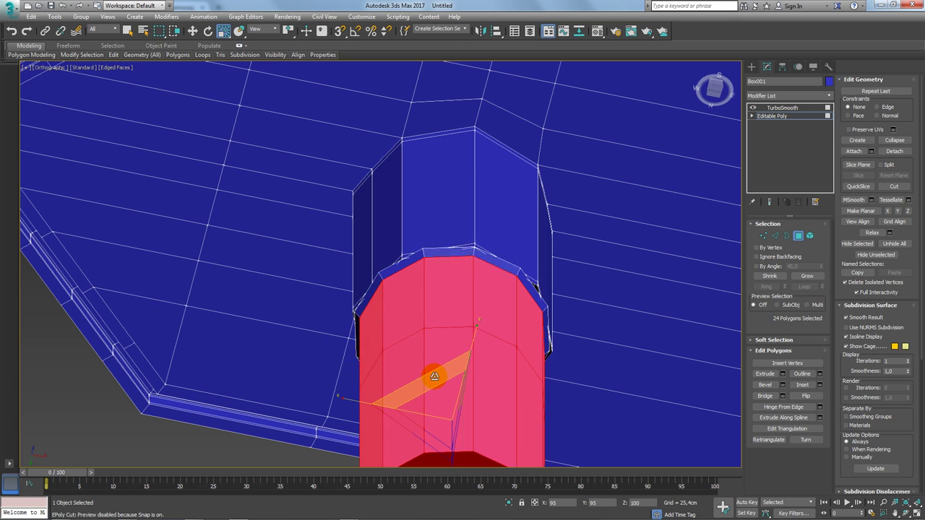
{"action": "left_click", "coordinate": [807, 276]}
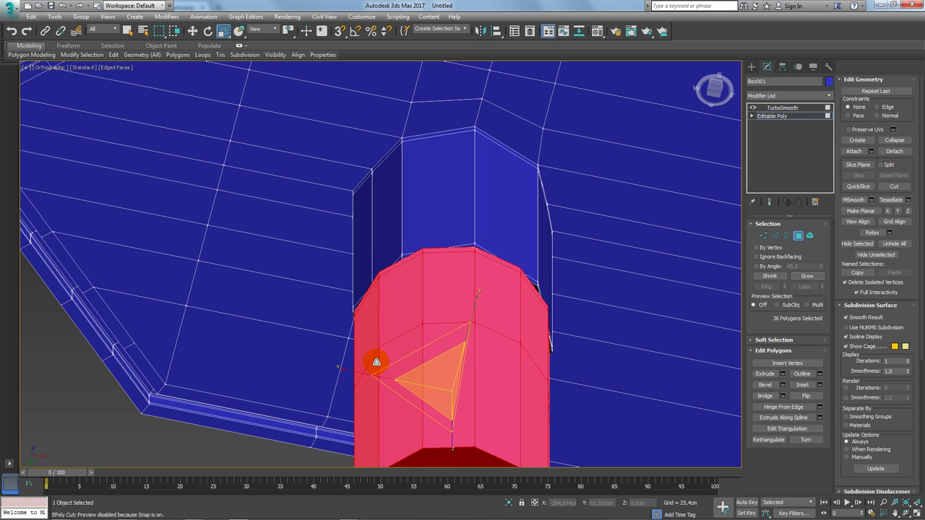
{"action": "mouse_move", "coordinate": [371, 361]}
{"action": "left_mouse_down"}
{"action": "mouse_move", "coordinate": [402, 355]}
{"action": "mouse_move", "coordinate": [412, 367]}
{"action": "left_mouse_up"}
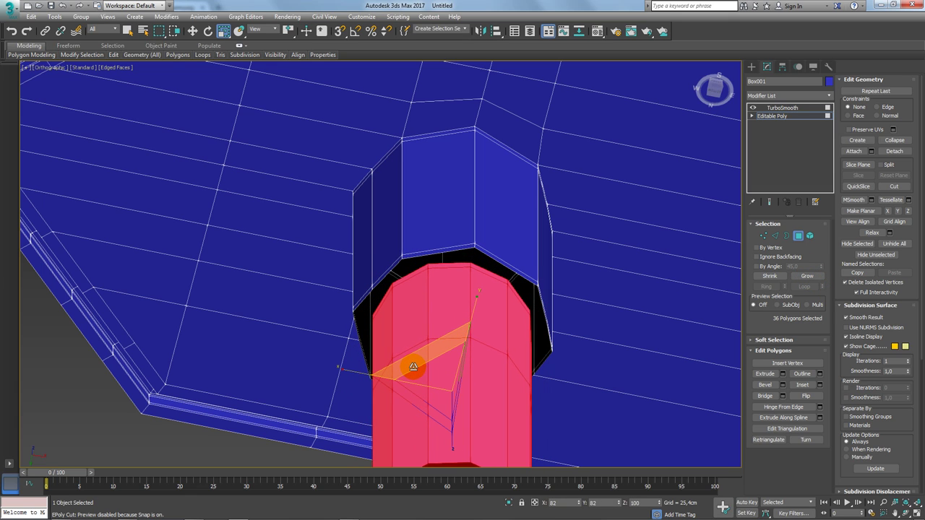
{"action": "middle_click_drag", "start_coordinate": [412, 367], "coordinate": [571, 309], "text": "alt"}
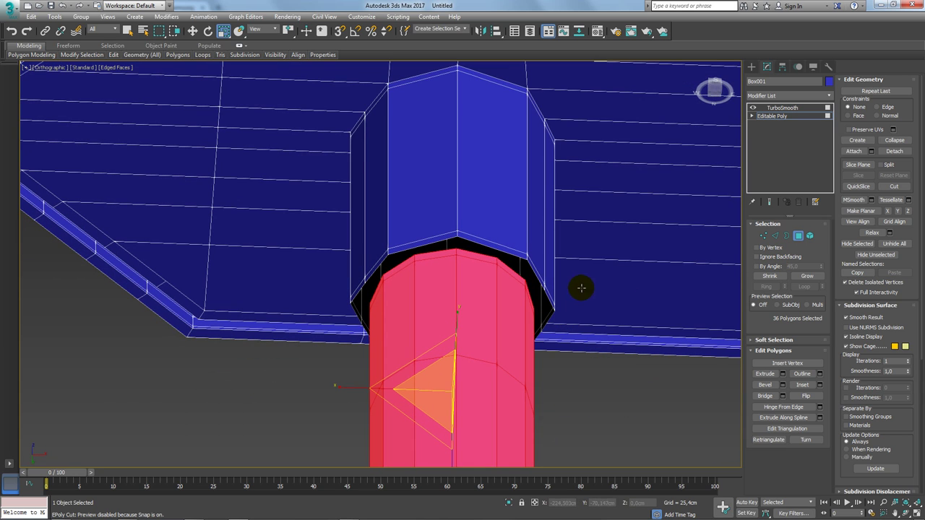
Ring-select the stub's vertical edges and Connect a new edge loop, then preview the smoothed mesh.
{"action": "left_click", "coordinate": [786, 235]}
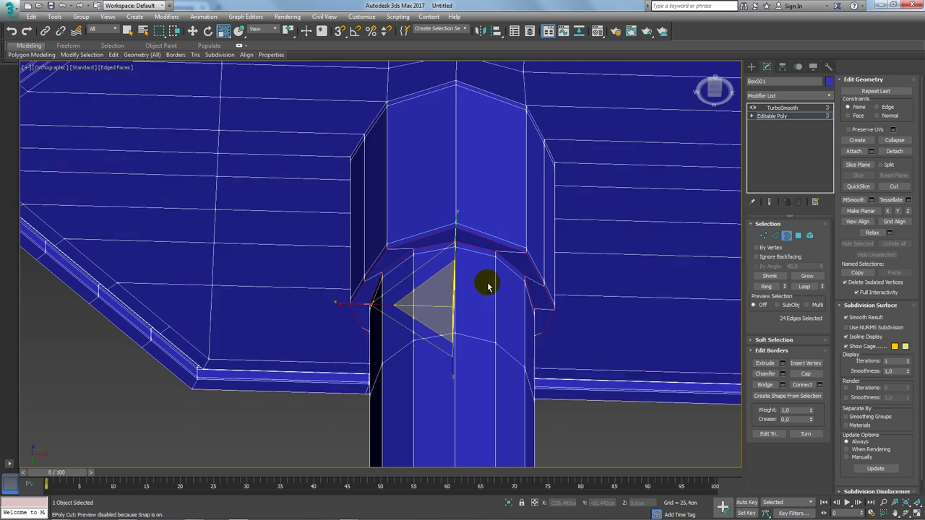
{"action": "mouse_move", "coordinate": [487, 282]}
{"action": "middle_mouse_down", "text": "alt"}
{"action": "mouse_move", "coordinate": [501, 244]}
{"action": "mouse_move", "coordinate": [501, 264]}
{"action": "mouse_move", "coordinate": [549, 260]}
{"action": "middle_mouse_up", "text": "alt"}
{"action": "left_click", "coordinate": [774, 235]}
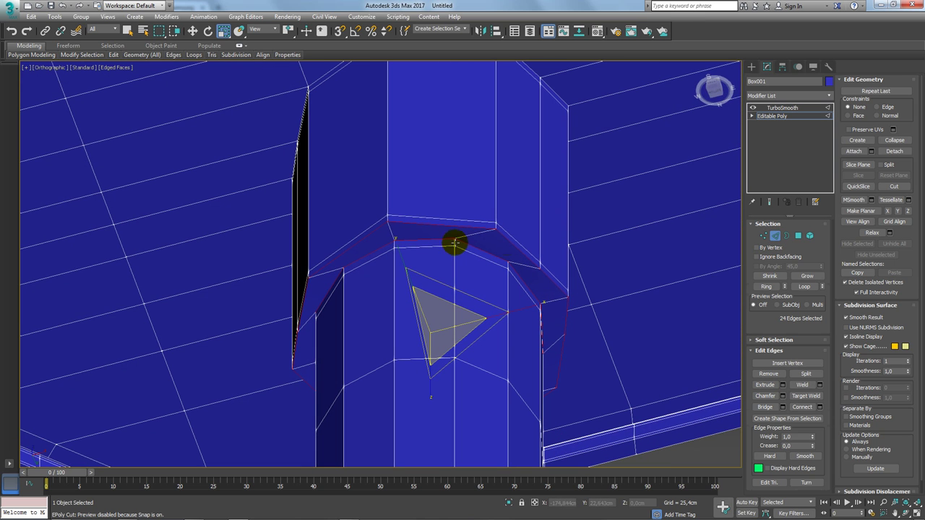
{"action": "left_click", "coordinate": [471, 233]}
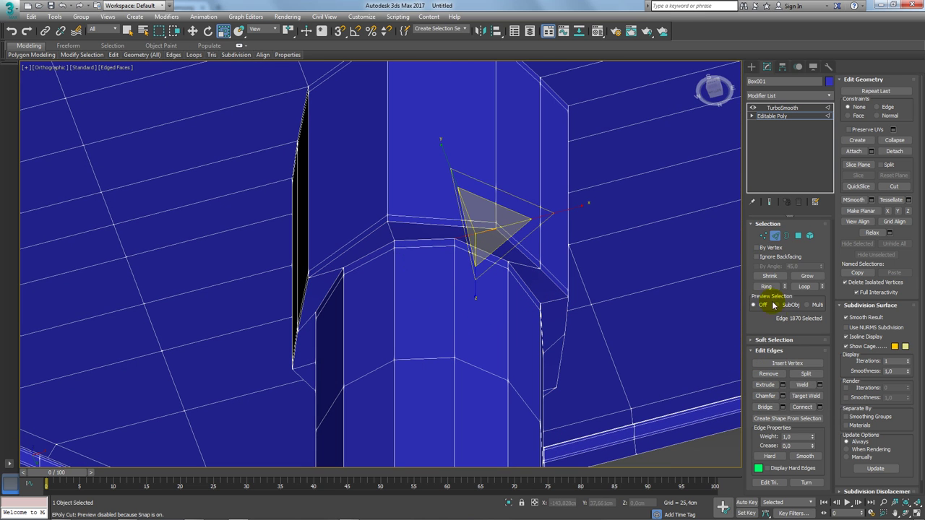
{"action": "left_click", "coordinate": [765, 286]}
{"action": "left_click", "coordinate": [819, 408]}
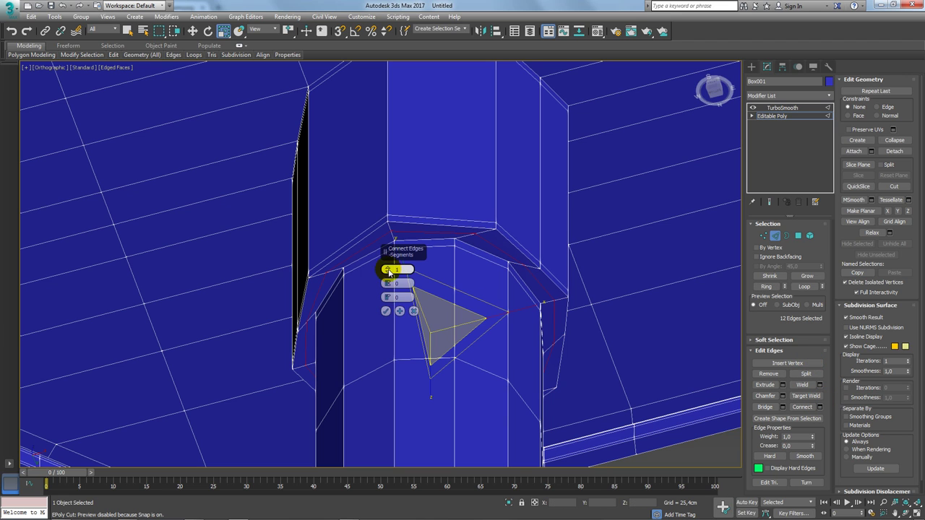
{"action": "left_click", "coordinate": [385, 310]}
{"action": "left_click", "coordinate": [773, 108]}
{"action": "mouse_move", "coordinate": [467, 230]}
{"action": "middle_mouse_down", "text": "alt"}
{"action": "mouse_move", "coordinate": [474, 258]}
{"action": "mouse_move", "coordinate": [516, 295]}
{"action": "mouse_move", "coordinate": [479, 202]}
{"action": "mouse_move", "coordinate": [451, 297]}
{"action": "middle_mouse_up", "text": "alt"}
Select and frame the charger, then turn off Edged Faces for plain shading.
{"action": "scroll", "coordinate": [451, 297], "scroll_direction": "down", "scroll_amount": 3}
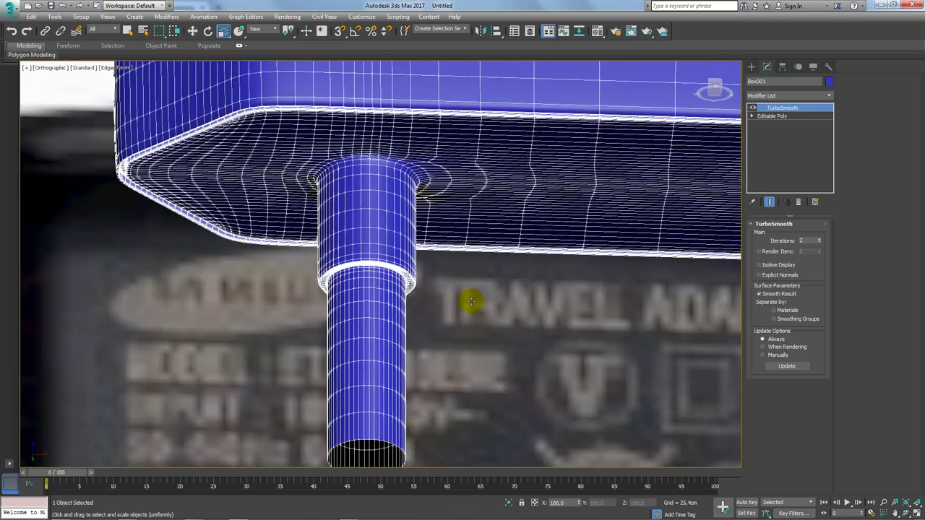
{"action": "scroll", "coordinate": [471, 299], "scroll_direction": "down", "scroll_amount": 3}
{"action": "left_click", "coordinate": [384, 347]}
{"action": "scroll", "coordinate": [377, 347], "scroll_direction": "up", "scroll_amount": 5}
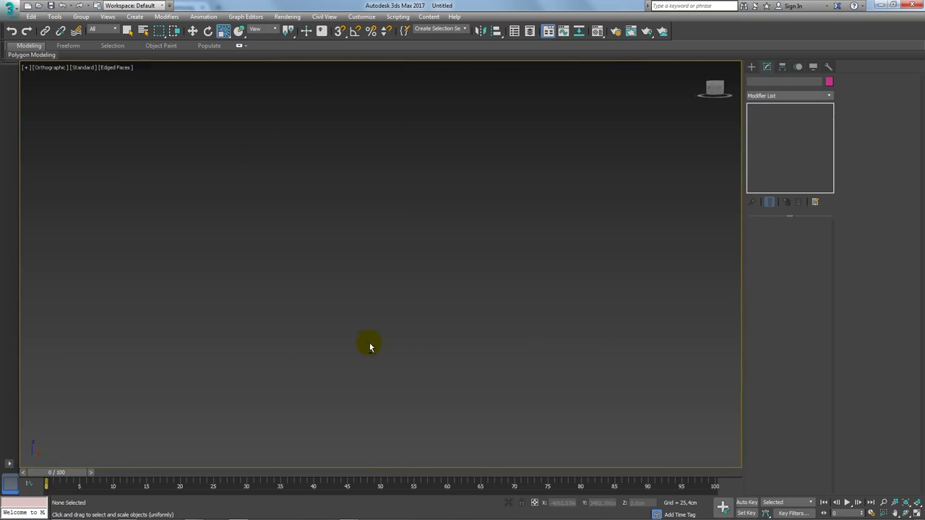
{"action": "scroll", "coordinate": [406, 346], "scroll_direction": "down", "scroll_amount": 5}
{"action": "scroll", "coordinate": [397, 330], "scroll_direction": "up", "scroll_amount": 3}
{"action": "left_click", "coordinate": [646, 188]}
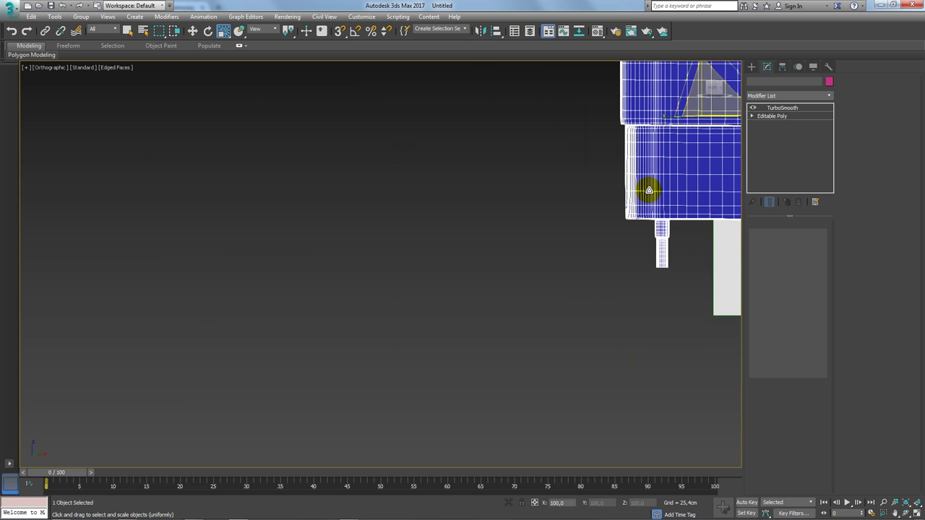
{"action": "key", "text": "z"}
{"action": "key", "text": "F4"}
{"action": "scroll", "coordinate": [408, 324], "scroll_direction": "up", "scroll_amount": 2}
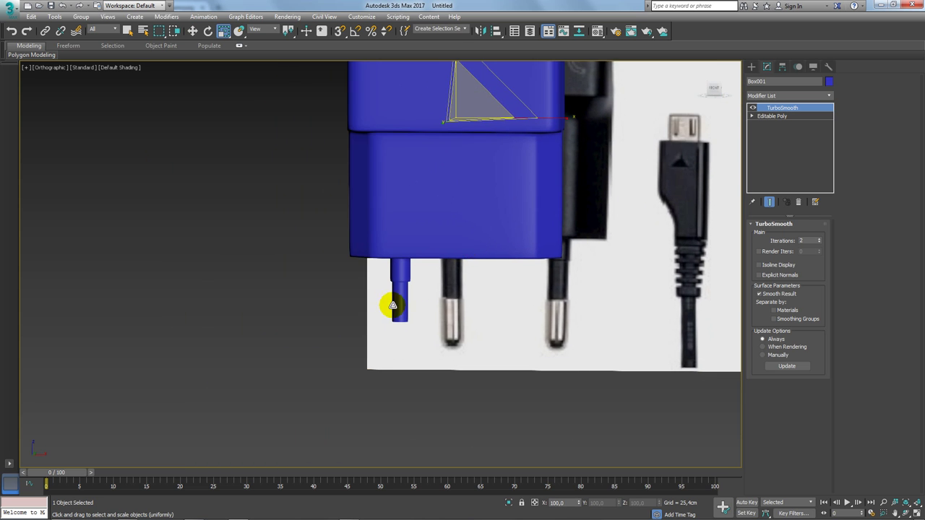
{"action": "scroll", "coordinate": [386, 303], "scroll_direction": "up", "scroll_amount": 2}
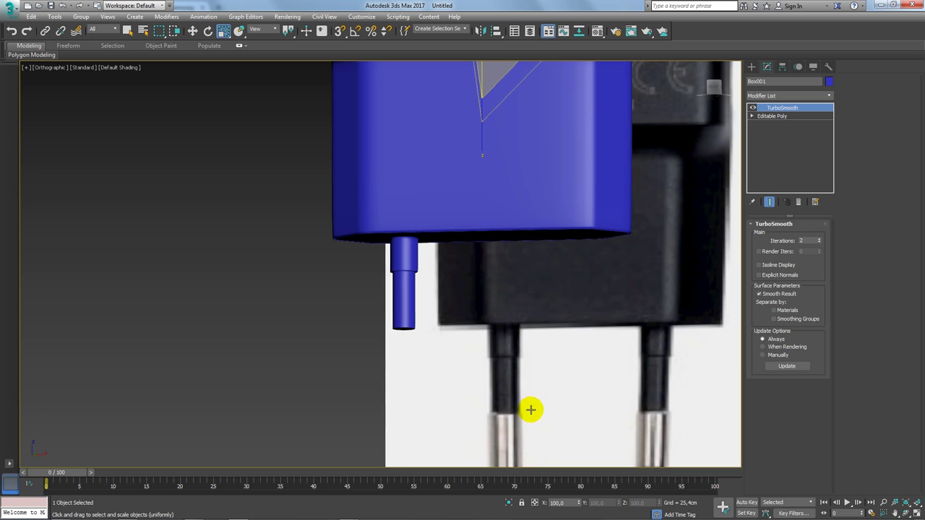
{"action": "middle_click_drag", "start_coordinate": [531, 407], "coordinate": [497, 363]}
Return to the Editable Poly level and switch to Front view.
{"action": "left_click", "coordinate": [774, 116]}
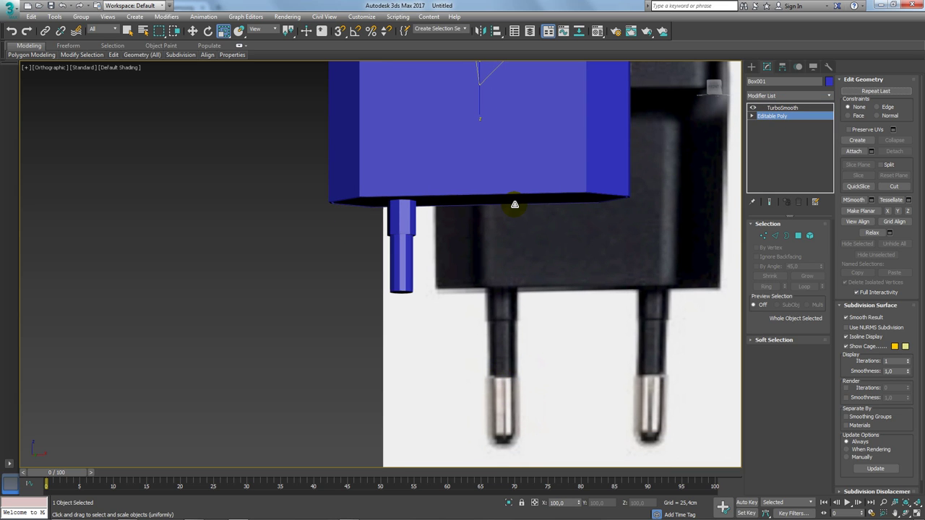
{"action": "key", "text": "f"}
{"action": "scroll", "coordinate": [510, 208], "scroll_direction": "up", "scroll_amount": 3}
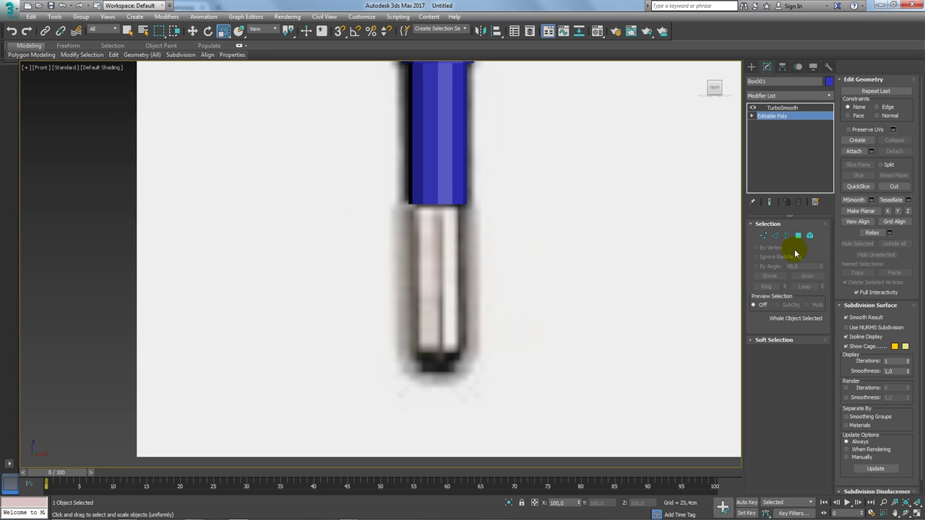
Extend the pin's bottom border down over the reference pin's metal tip in Front view.
{"action": "left_click", "coordinate": [786, 235]}
{"action": "left_click", "coordinate": [466, 204]}
{"action": "middle_click_drag", "start_coordinate": [489, 226], "coordinate": [471, 214], "text": "alt"}
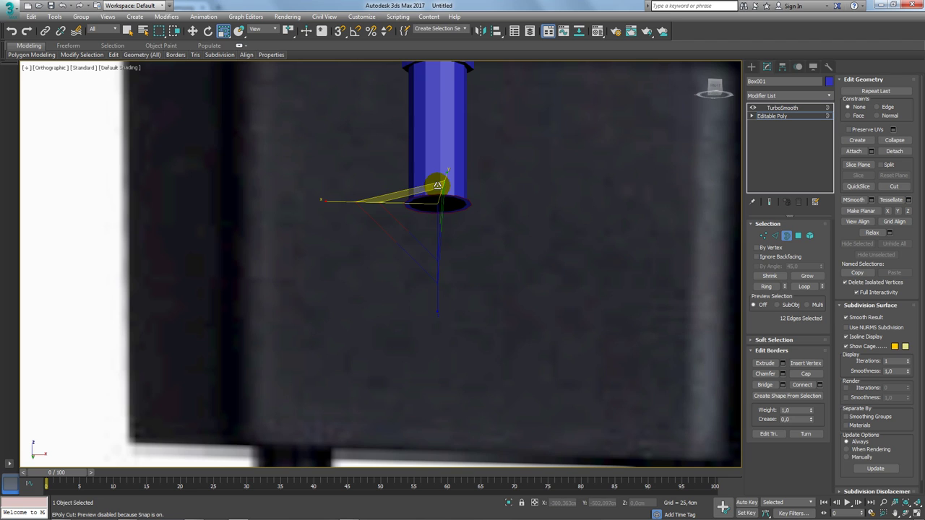
{"action": "key", "text": "f"}
{"action": "scroll", "coordinate": [433, 196], "scroll_direction": "down", "scroll_amount": 3}
{"action": "scroll", "coordinate": [481, 283], "scroll_direction": "down", "scroll_amount": 2}
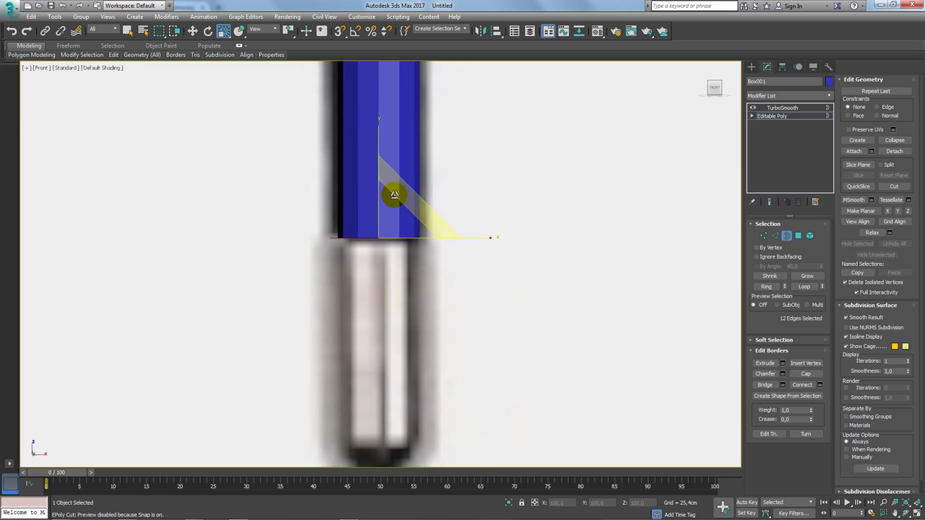
{"action": "key", "text": "w"}
{"action": "left_click_drag", "start_coordinate": [379, 176], "coordinate": [390, 361]}
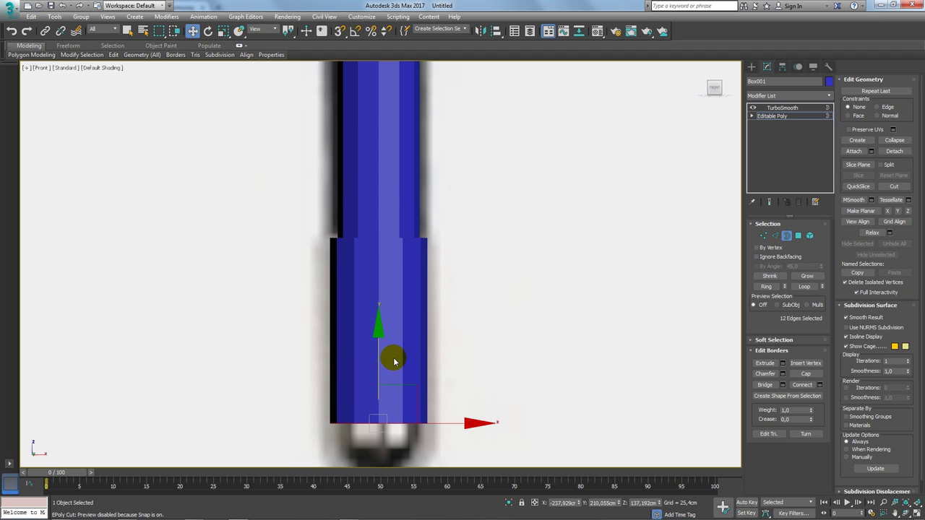
Exit sub-object editing, return to Perspective view, and bring up primitive creation.
{"action": "left_click", "coordinate": [771, 117]}
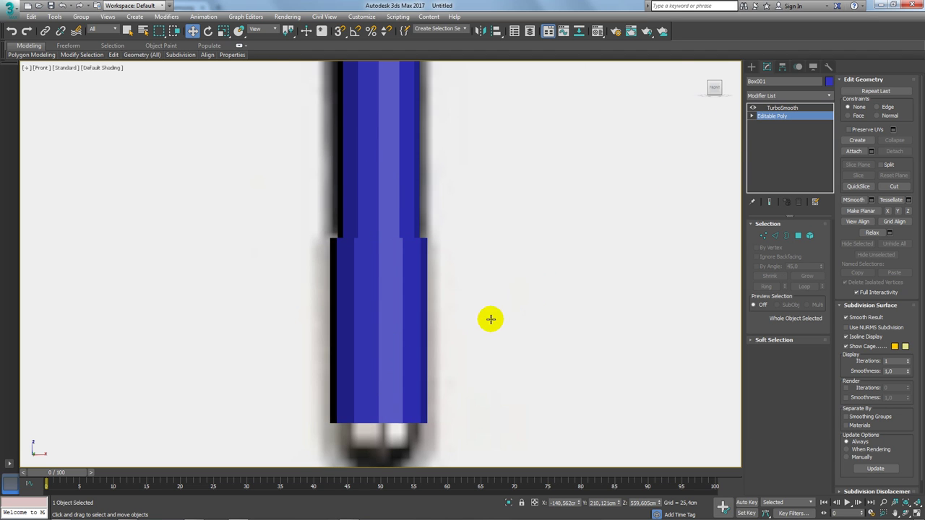
{"action": "key", "text": "p"}
{"action": "mouse_move", "coordinate": [489, 318]}
{"action": "middle_mouse_down"}
{"action": "mouse_move", "coordinate": [447, 324]}
{"action": "mouse_move", "coordinate": [503, 354]}
{"action": "mouse_move", "coordinate": [439, 351]}
{"action": "mouse_move", "coordinate": [463, 339]}
{"action": "middle_mouse_up"}
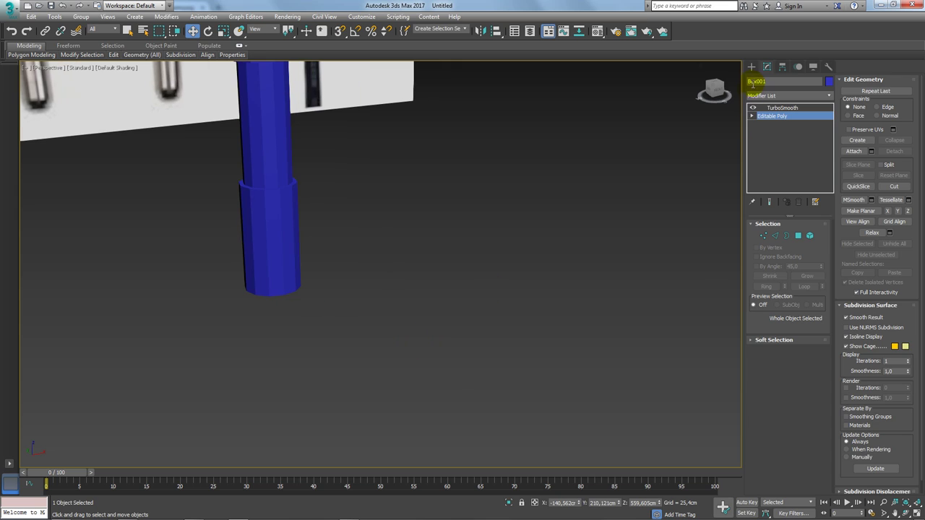
{"action": "left_click", "coordinate": [751, 66]}
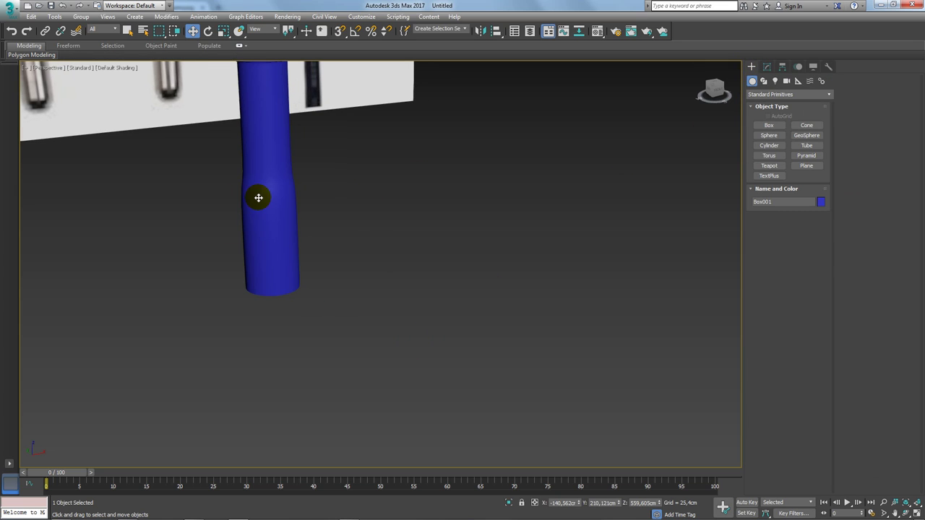
Create a sphere of about 18 cm radius with 12 segments.
{"action": "left_click", "coordinate": [769, 136]}
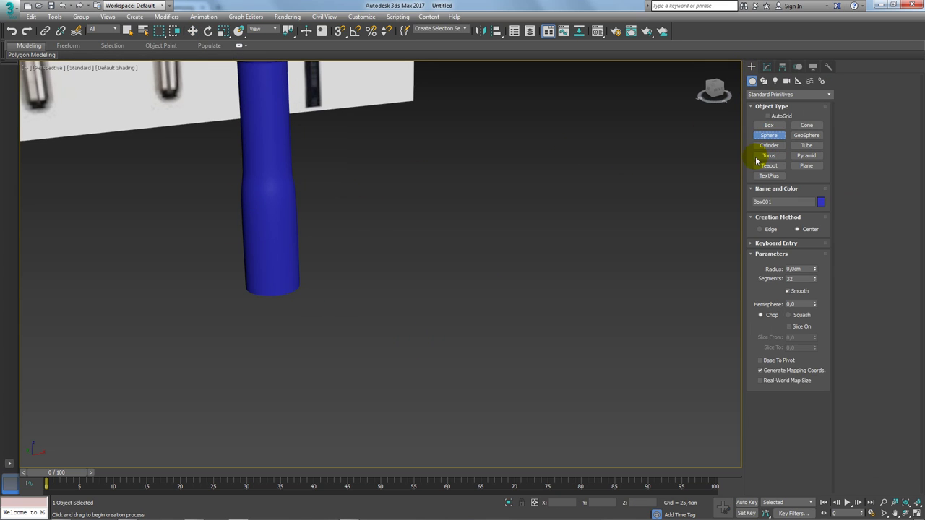
{"action": "left_click_drag", "start_coordinate": [440, 399], "coordinate": [456, 402]}
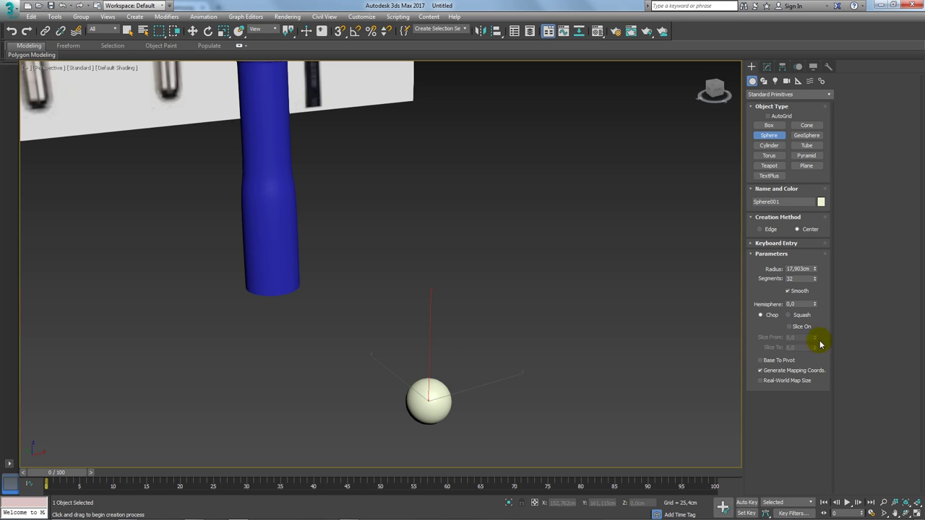
{"action": "left_click_drag", "start_coordinate": [801, 280], "coordinate": [764, 283]}
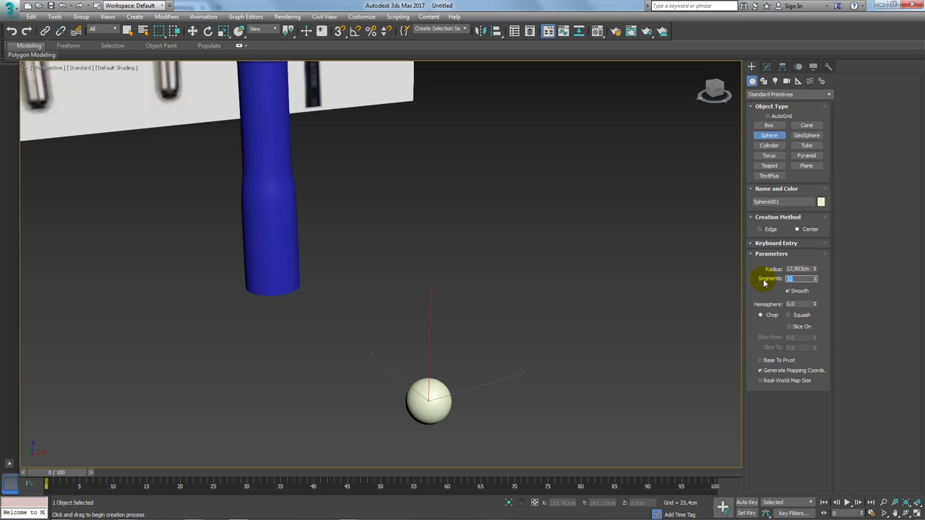
{"action": "middle_click_drag", "start_coordinate": [442, 289], "coordinate": [443, 306], "text": "alt"}
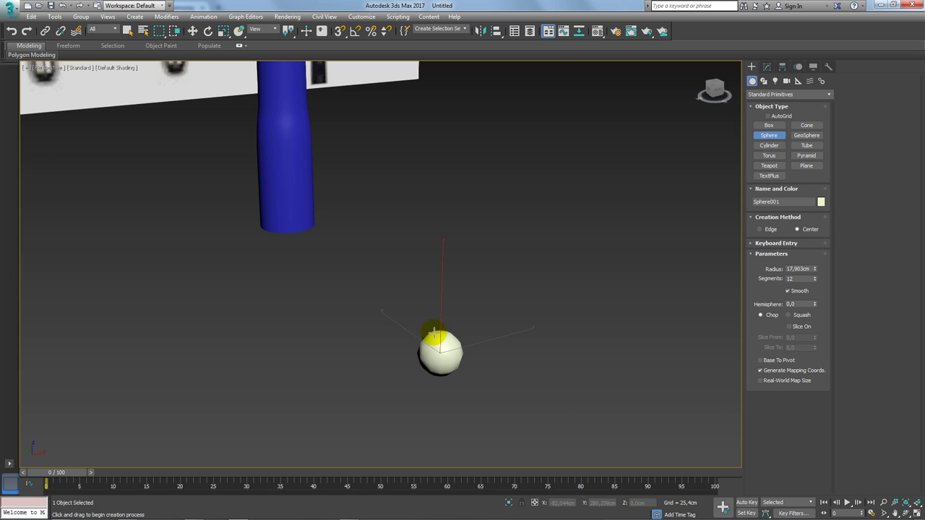
Move the sphere up and centre it inside the blue cylinder's base.
{"action": "key", "text": "alt+a"}
{"action": "key", "text": "w"}
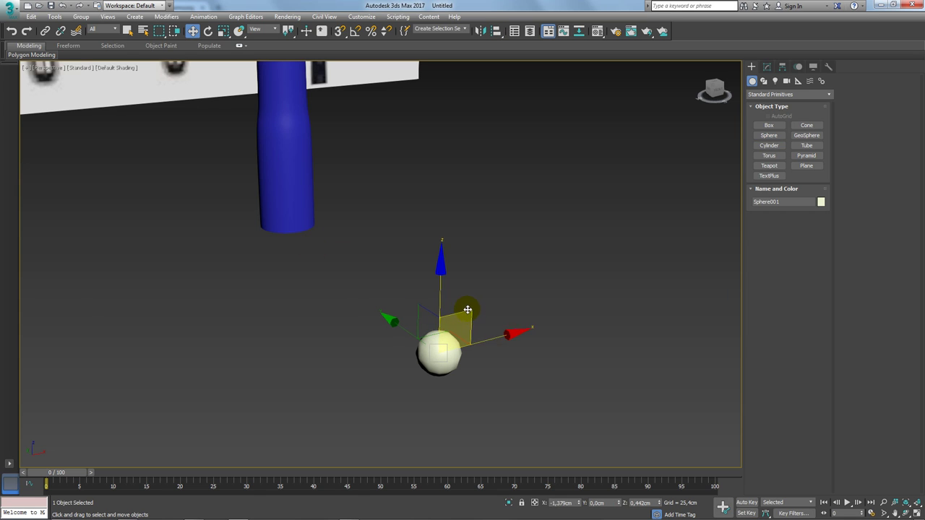
{"action": "left_click_drag", "start_coordinate": [465, 313], "coordinate": [316, 173]}
{"action": "mouse_move", "coordinate": [316, 173]}
{"action": "middle_mouse_down", "text": "alt"}
{"action": "mouse_move", "coordinate": [340, 243]}
{"action": "mouse_move", "coordinate": [299, 198]}
{"action": "mouse_move", "coordinate": [299, 157]}
{"action": "middle_mouse_up", "text": "alt"}
{"action": "middle_click_drag", "start_coordinate": [413, 205], "coordinate": [351, 161], "text": "alt"}
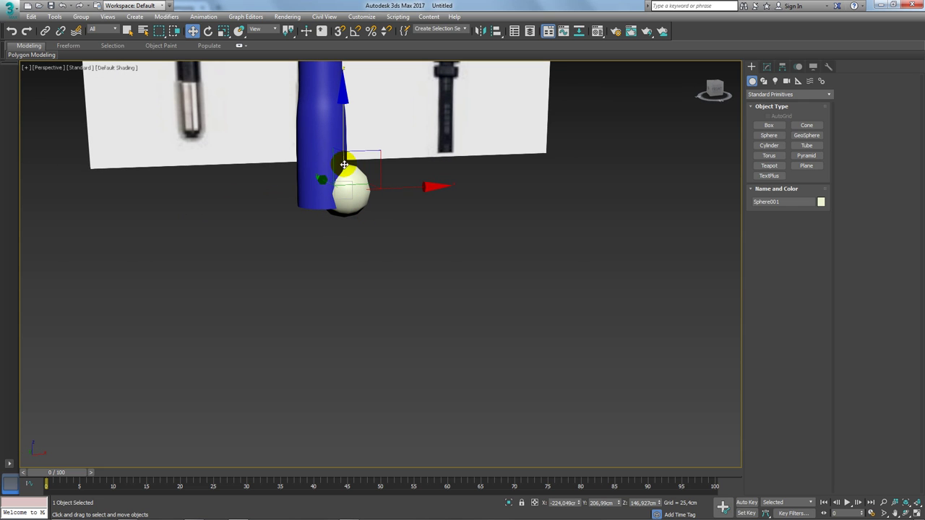
{"action": "left_click_drag", "start_coordinate": [374, 151], "coordinate": [357, 148]}
{"action": "key", "text": "z"}
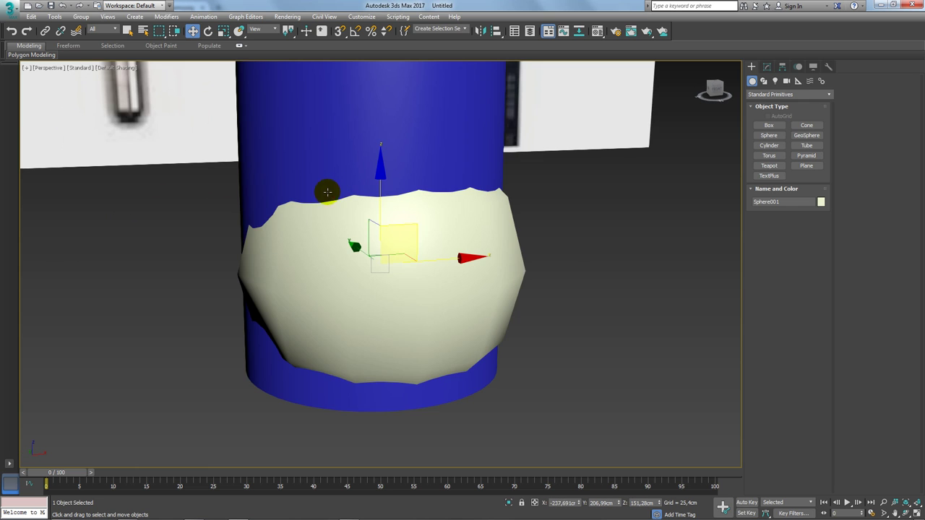
{"action": "mouse_move", "coordinate": [325, 185]}
{"action": "middle_mouse_down", "text": "alt"}
{"action": "mouse_move", "coordinate": [331, 223]}
{"action": "mouse_move", "coordinate": [370, 237]}
{"action": "middle_mouse_up", "text": "alt"}
{"action": "mouse_move", "coordinate": [340, 224]}
{"action": "left_mouse_down"}
{"action": "mouse_move", "coordinate": [322, 230]}
{"action": "mouse_move", "coordinate": [329, 220]}
{"action": "mouse_move", "coordinate": [351, 337]}
{"action": "mouse_move", "coordinate": [358, 318]}
{"action": "left_mouse_up"}
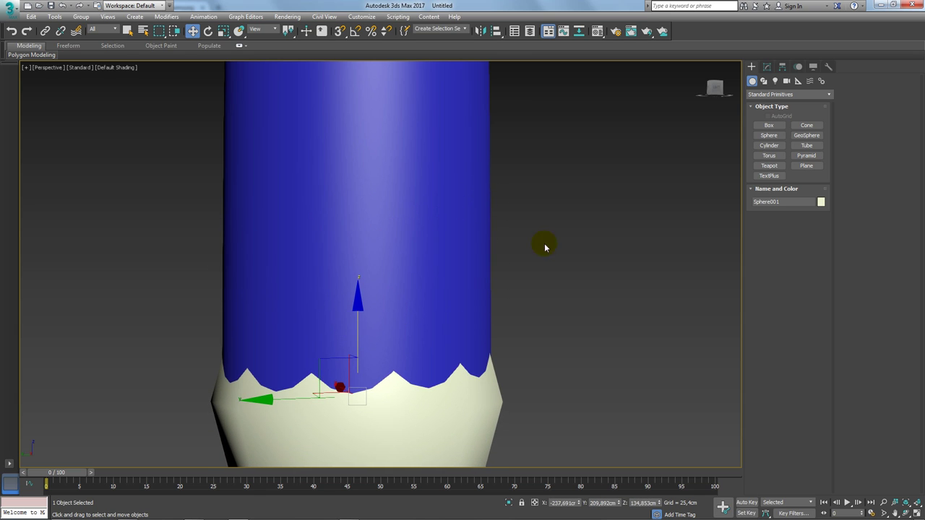
Shrink the sphere radius to 16,677 cm and adjust its height inside the cylinder.
{"action": "left_click", "coordinate": [769, 68]}
{"action": "left_click_drag", "start_coordinate": [814, 251], "coordinate": [814, 241]}
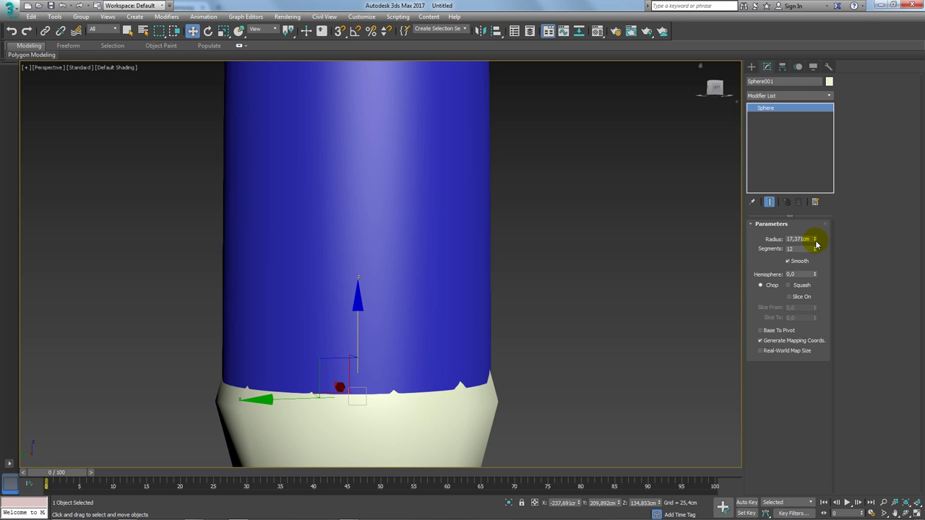
{"action": "left_click", "coordinate": [358, 332]}
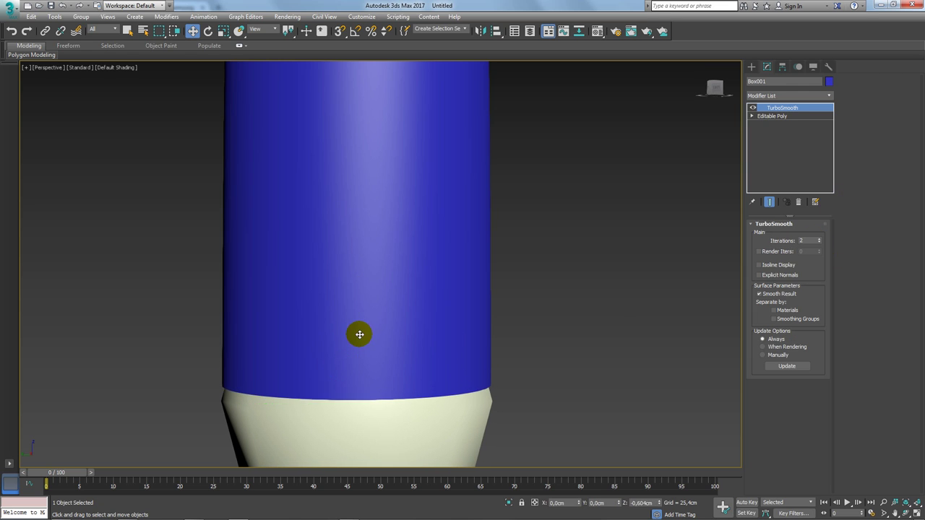
{"action": "left_click", "coordinate": [354, 361]}
{"action": "left_click_drag", "start_coordinate": [354, 361], "coordinate": [354, 350]}
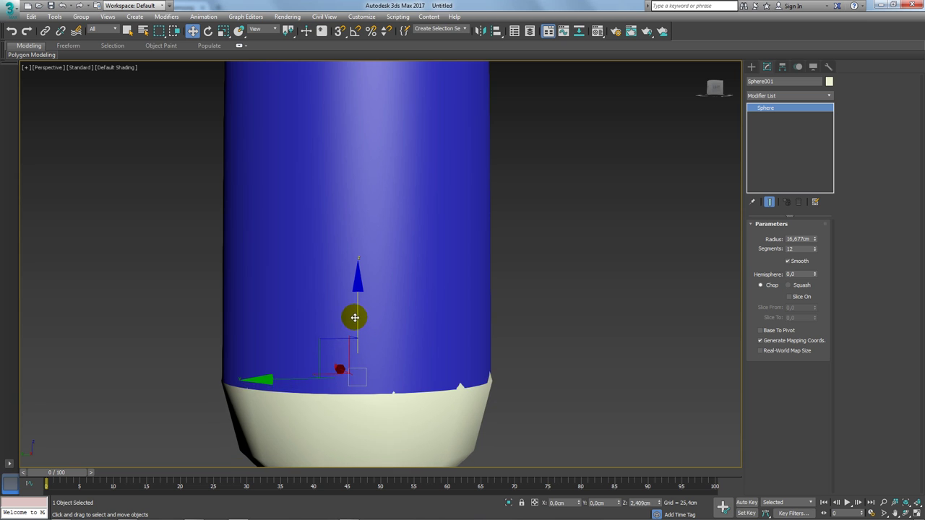
{"action": "key", "text": "F4"}
{"action": "middle_click_drag", "start_coordinate": [354, 350], "coordinate": [378, 270]}
{"action": "left_click", "coordinate": [406, 281]}
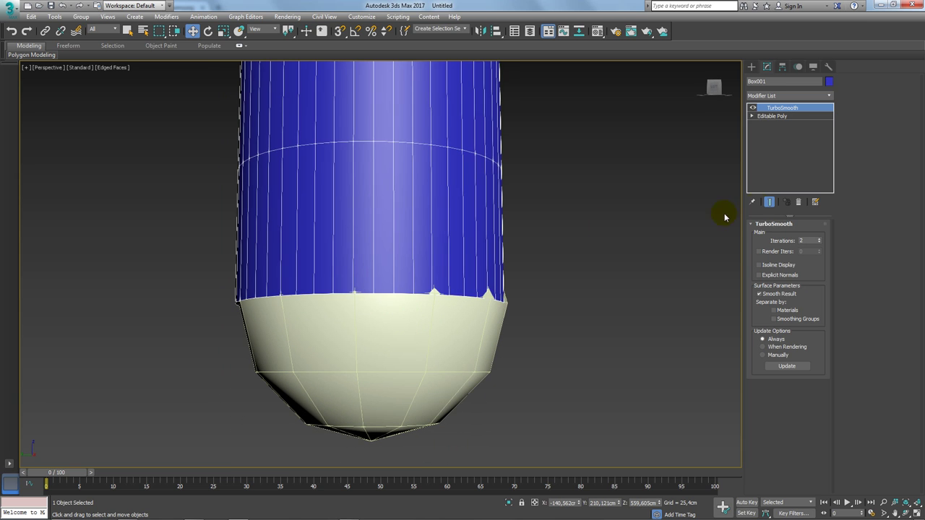
{"action": "left_click", "coordinate": [752, 108]}
{"action": "left_click", "coordinate": [363, 297]}
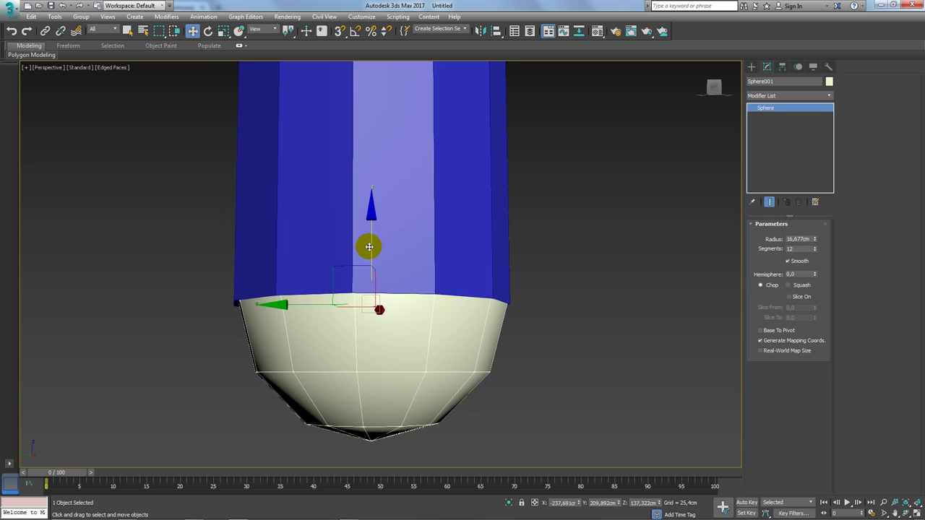
{"action": "mouse_move", "coordinate": [368, 248]}
{"action": "left_mouse_down"}
{"action": "mouse_move", "coordinate": [371, 264]}
{"action": "mouse_move", "coordinate": [367, 250]}
{"action": "left_mouse_up"}
Set the sphere's final radius to 17,012 cm.
{"action": "mouse_move", "coordinate": [491, 309]}
{"action": "middle_mouse_down", "text": "alt"}
{"action": "mouse_move", "coordinate": [460, 283]}
{"action": "mouse_move", "coordinate": [514, 275]}
{"action": "middle_mouse_up", "text": "alt"}
{"action": "middle_click_drag", "start_coordinate": [305, 281], "coordinate": [409, 313], "text": "alt"}
{"action": "left_click", "coordinate": [804, 239]}
{"action": "left_click_drag", "start_coordinate": [816, 241], "coordinate": [815, 237]}
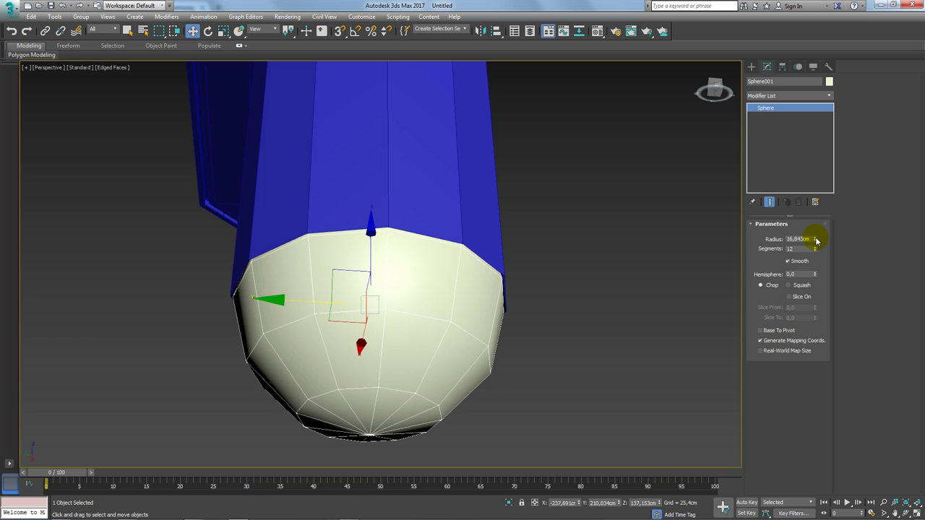
{"action": "middle_click_drag", "start_coordinate": [615, 291], "coordinate": [466, 268], "text": "alt"}
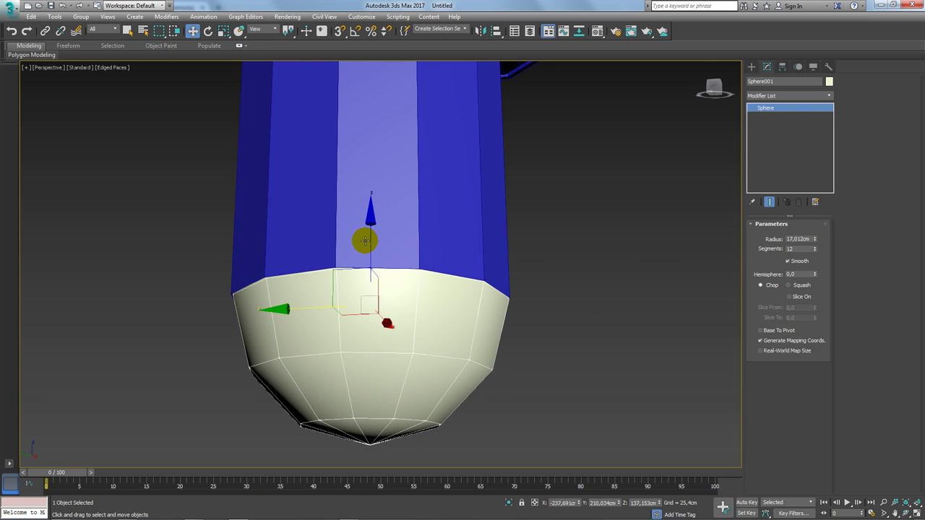
{"action": "key", "text": "ctrl+z"}
{"action": "key", "text": "ctrl+y"}
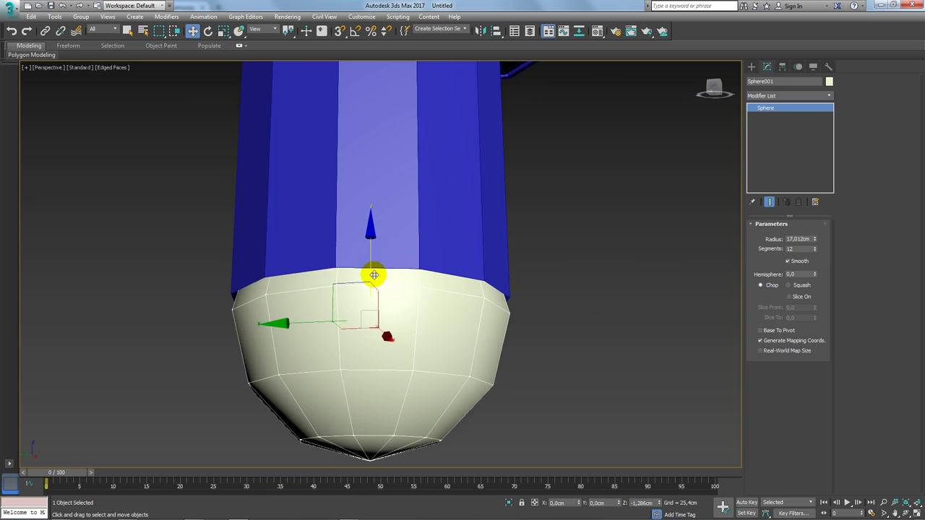
Lower the sphere into the cylinder, convert it to Editable Poly and delete its upper polygons.
{"action": "left_click_drag", "start_coordinate": [378, 256], "coordinate": [403, 371]}
{"action": "right_click", "coordinate": [403, 371]}
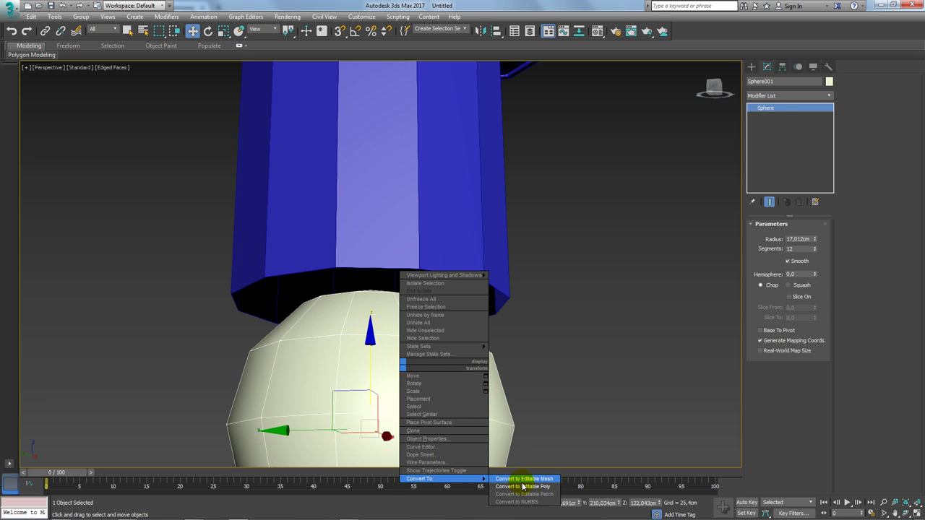
{"action": "left_click", "coordinate": [521, 482]}
{"action": "left_click", "coordinate": [798, 239]}
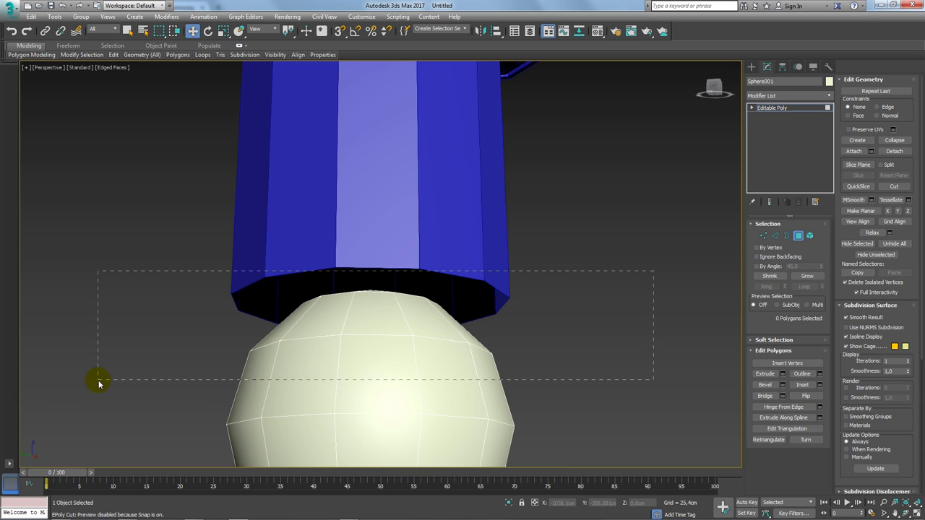
{"action": "left_click_drag", "start_coordinate": [99, 383], "coordinate": [99, 382]}
{"action": "key", "text": "Delete"}
{"action": "left_click", "coordinate": [771, 110]}
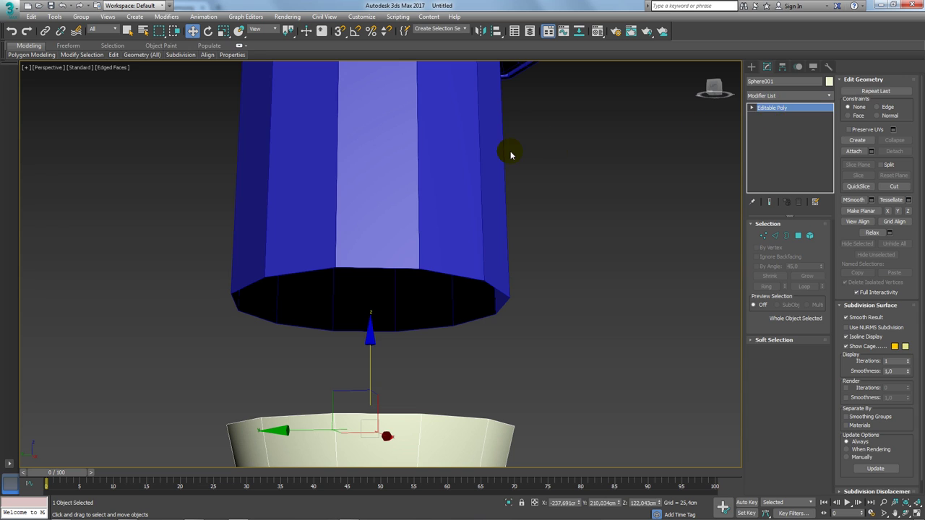
Attach the lower sphere bowl to the Box001 cylinder.
{"action": "left_click", "coordinate": [502, 160]}
{"action": "left_click", "coordinate": [772, 115]}
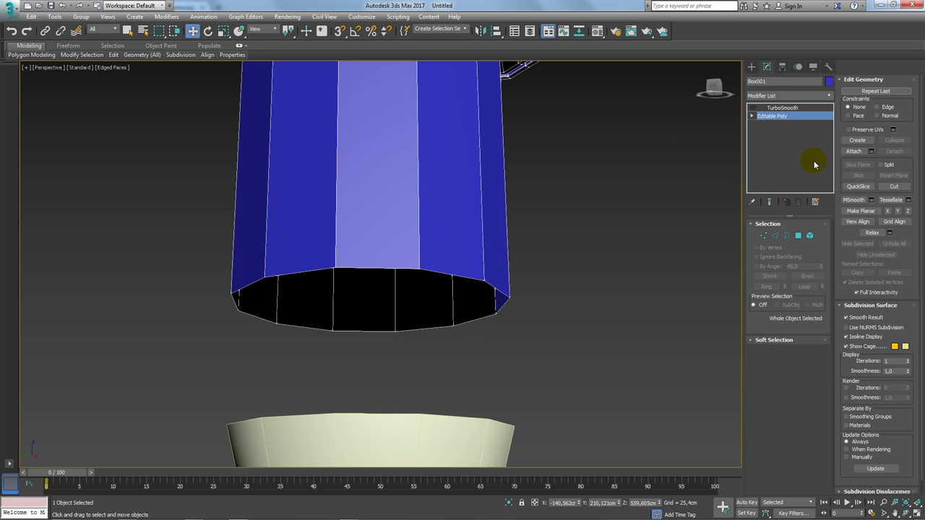
{"action": "left_click", "coordinate": [856, 153]}
{"action": "left_click", "coordinate": [491, 431]}
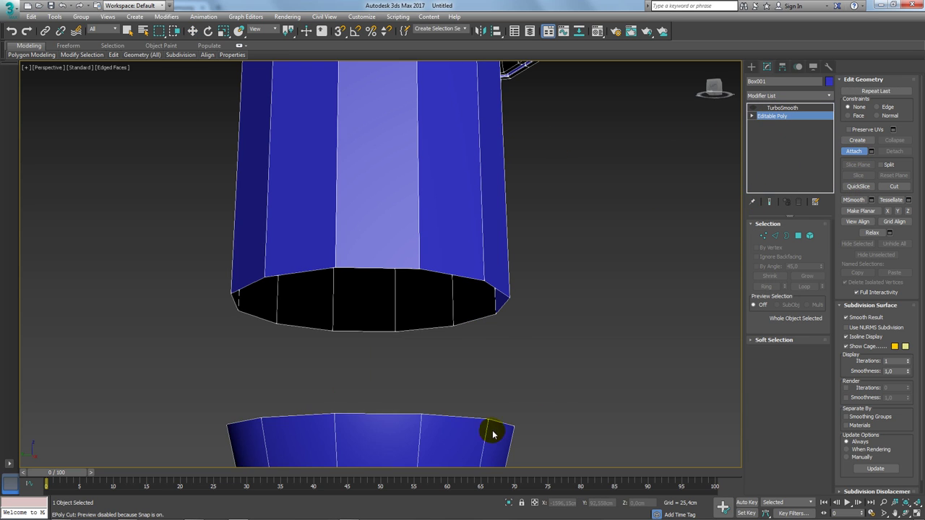
{"action": "scroll", "coordinate": [584, 334], "scroll_direction": "up", "scroll_amount": 3}
{"action": "scroll", "coordinate": [573, 351], "scroll_direction": "down", "scroll_amount": 5}
{"action": "middle_click_drag", "start_coordinate": [573, 351], "coordinate": [533, 408]}
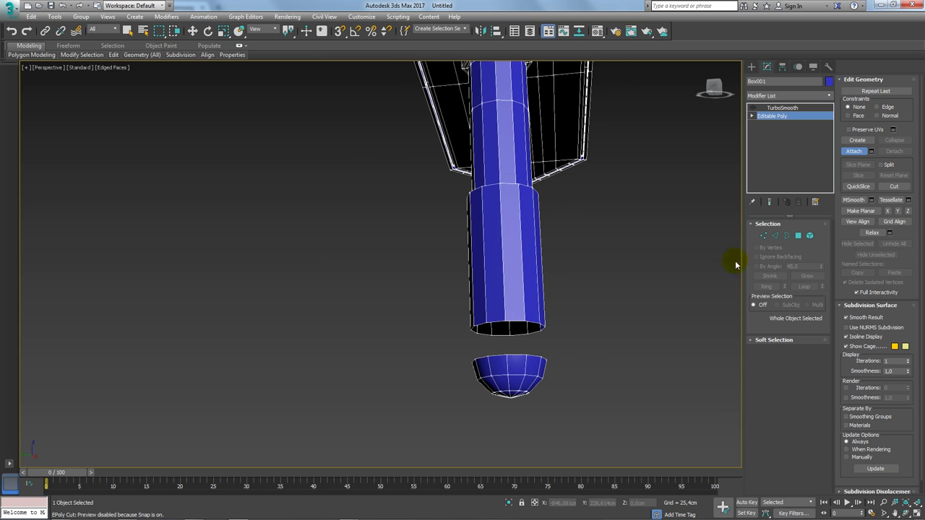
Bridge the open rims of the cylinder and bowl into one continuous rounded tip.
{"action": "left_click", "coordinate": [788, 236]}
{"action": "left_click_drag", "start_coordinate": [691, 280], "coordinate": [542, 365]}
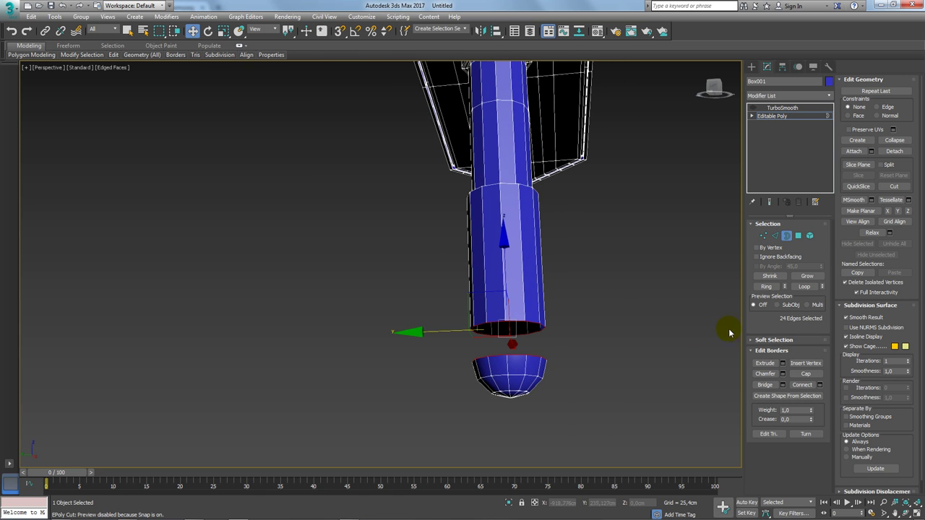
{"action": "left_click", "coordinate": [770, 388]}
{"action": "left_click", "coordinate": [763, 237]}
Raise the rounded tip's vertices about 11.6 cm, grow the selection one ring and nudge higher.
{"action": "middle_click_drag", "start_coordinate": [600, 347], "coordinate": [575, 388]}
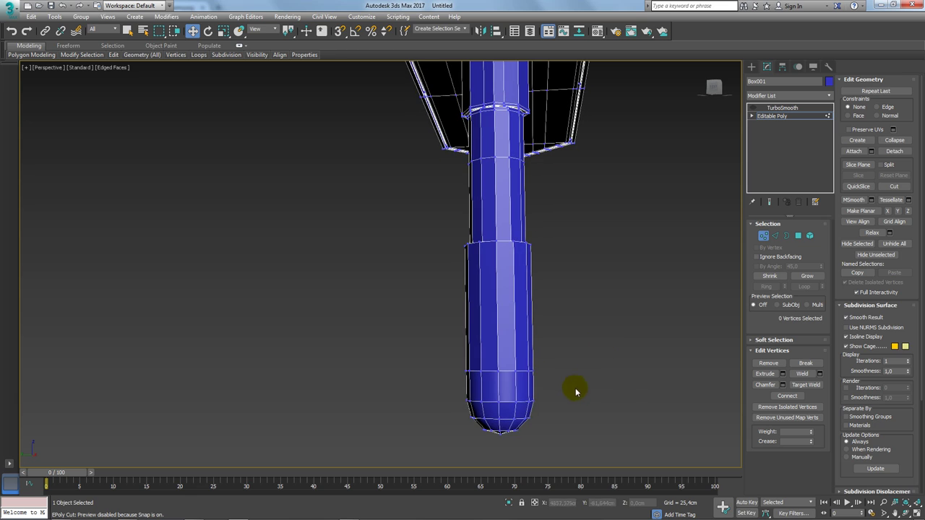
{"action": "left_click_drag", "start_coordinate": [576, 388], "coordinate": [397, 444]}
{"action": "left_click_drag", "start_coordinate": [498, 358], "coordinate": [498, 320]}
{"action": "key", "text": "ctrl+Page_Up"}
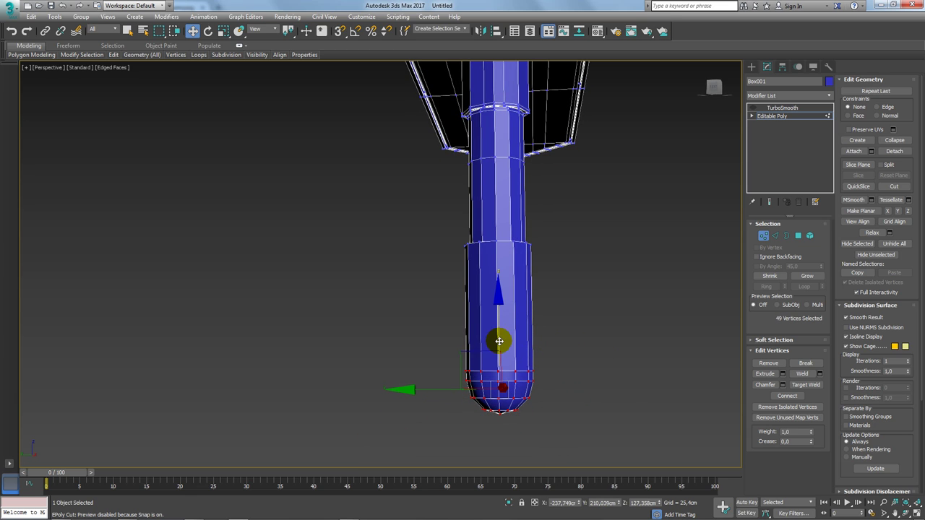
{"action": "left_click_drag", "start_coordinate": [501, 330], "coordinate": [499, 326]}
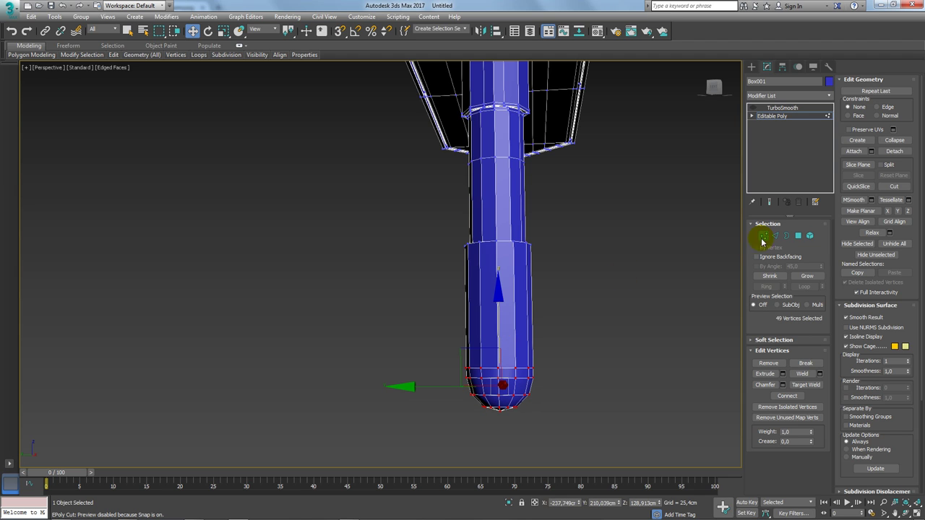
Connect new edge rings across the lower section's vertical edges and nudge them upward.
{"action": "left_click", "coordinate": [778, 234]}
{"action": "scroll", "coordinate": [512, 243], "scroll_direction": "up", "scroll_amount": 4}
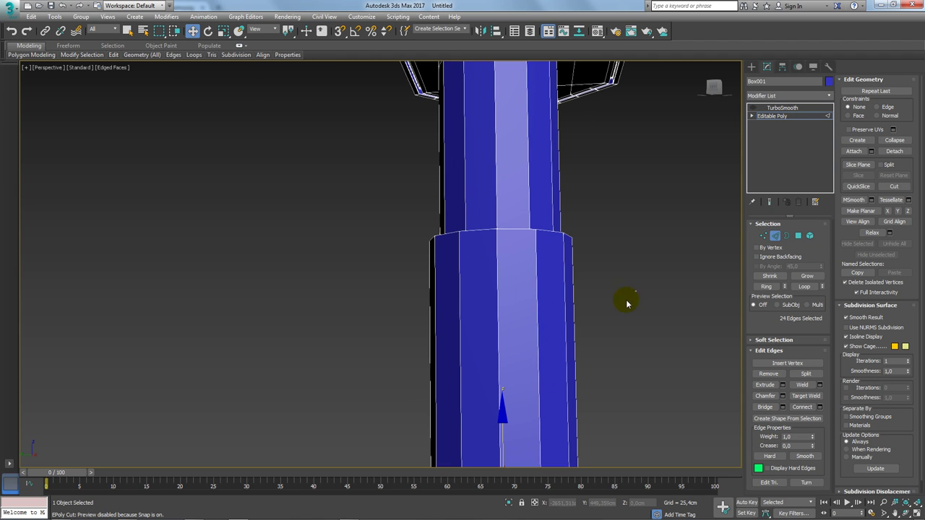
{"action": "left_click", "coordinate": [575, 300], "text": "shift"}
{"action": "left_click", "coordinate": [803, 407]}
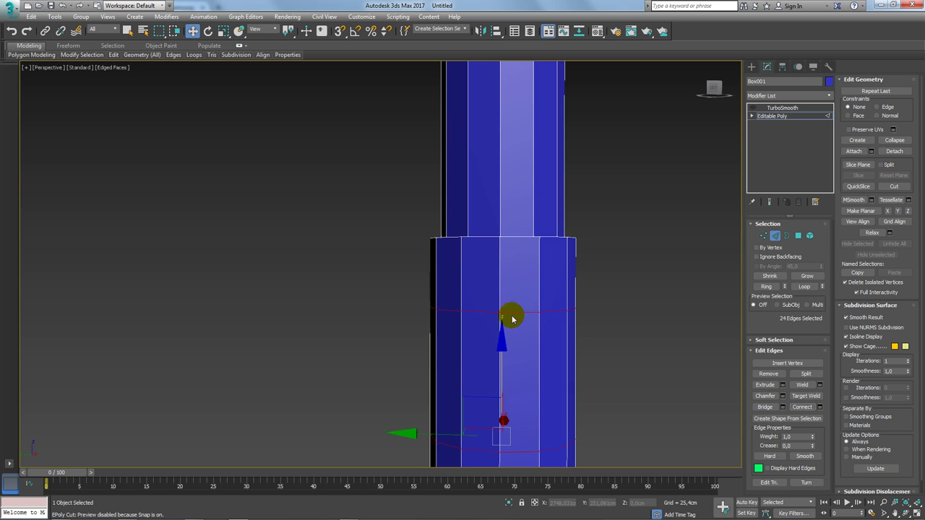
{"action": "left_click_drag", "start_coordinate": [502, 281], "coordinate": [504, 285]}
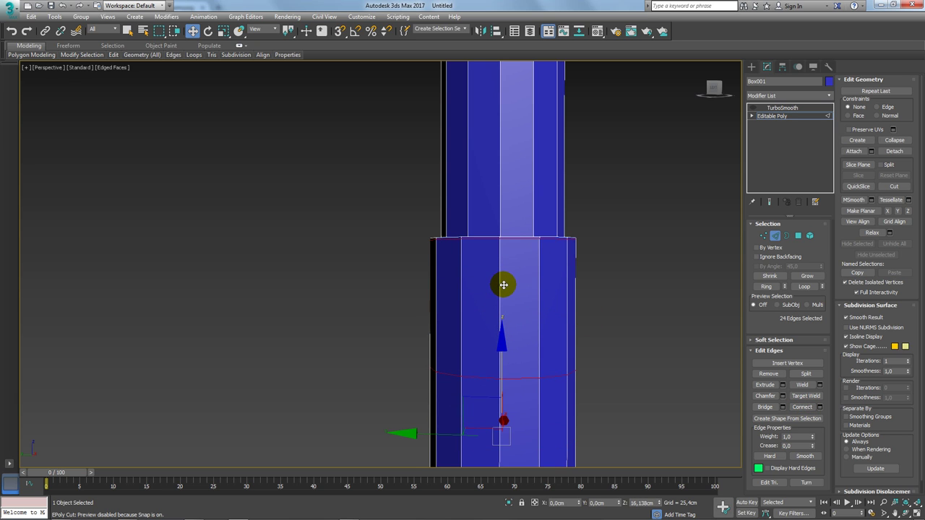
Add a new edge loop across the lower prong's vertical edges and move it down.
{"action": "middle_click_drag", "start_coordinate": [508, 286], "coordinate": [517, 262], "text": "alt"}
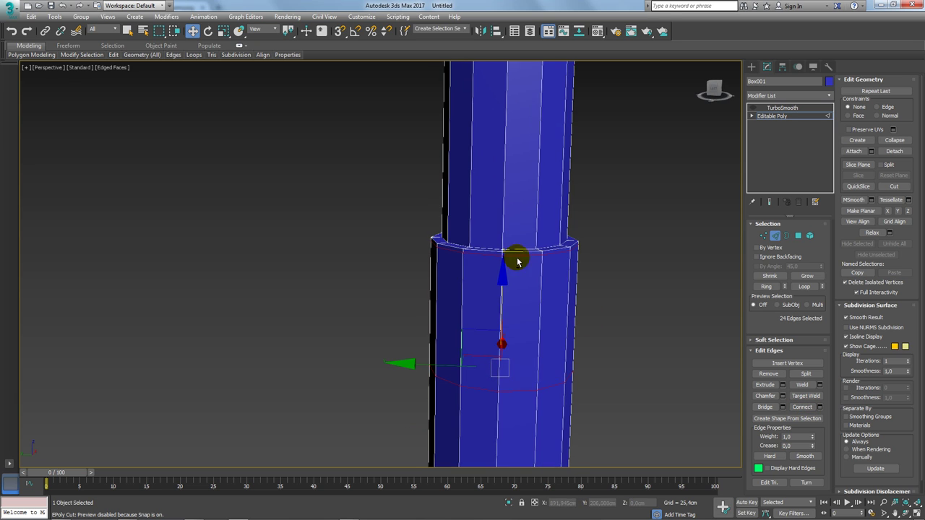
{"action": "left_click_drag", "start_coordinate": [663, 194], "coordinate": [667, 181]}
{"action": "middle_click_drag", "start_coordinate": [666, 182], "coordinate": [629, 310]}
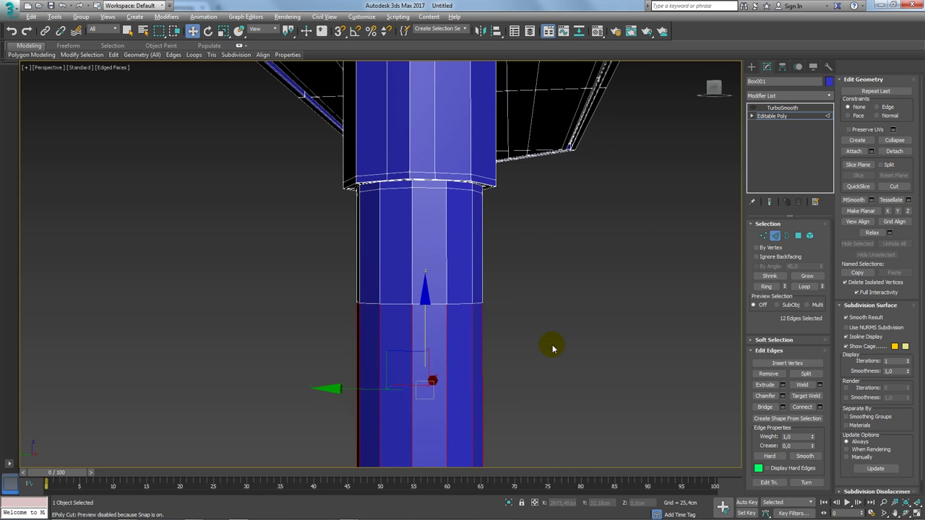
{"action": "middle_click_drag", "start_coordinate": [554, 345], "coordinate": [562, 288]}
{"action": "left_click", "coordinate": [819, 407]}
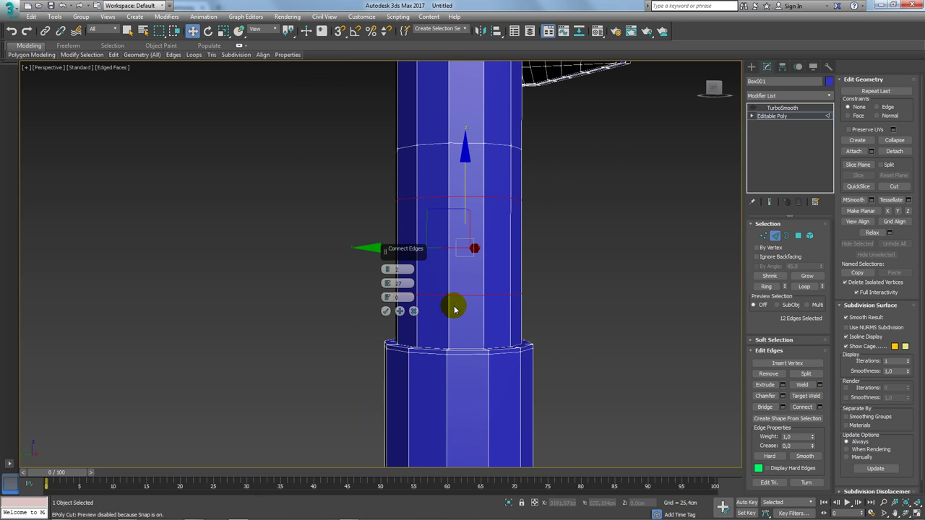
{"action": "left_click", "coordinate": [385, 311]}
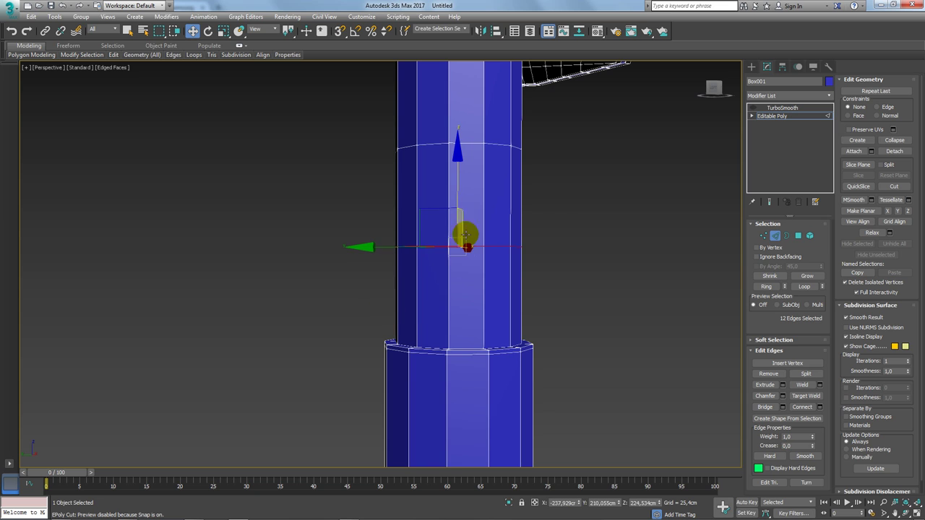
{"action": "left_click_drag", "start_coordinate": [458, 194], "coordinate": [462, 261]}
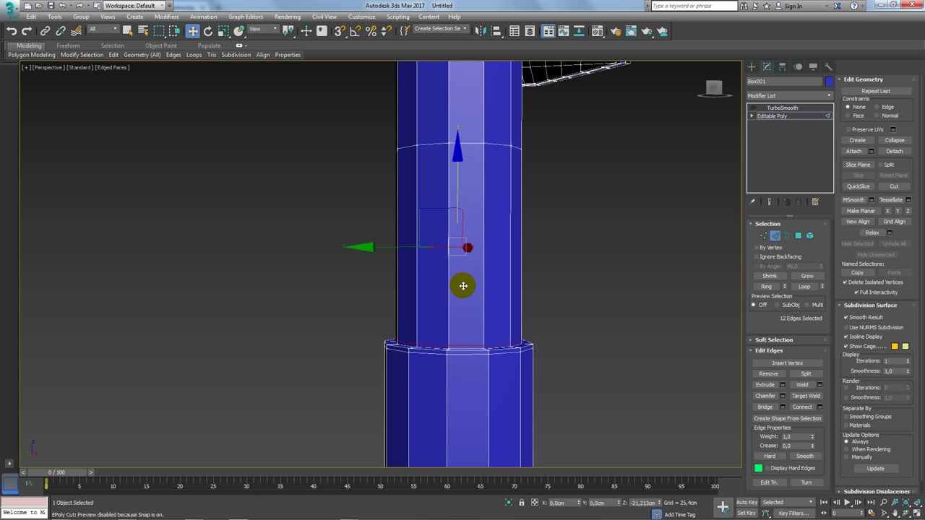
Add two supporting edge loops around the prong base and turn on TurboSmooth.
{"action": "middle_click_drag", "start_coordinate": [477, 289], "coordinate": [527, 347], "text": "alt"}
{"action": "scroll", "coordinate": [526, 347], "scroll_direction": "up", "scroll_amount": 3}
{"action": "left_click", "coordinate": [534, 345]}
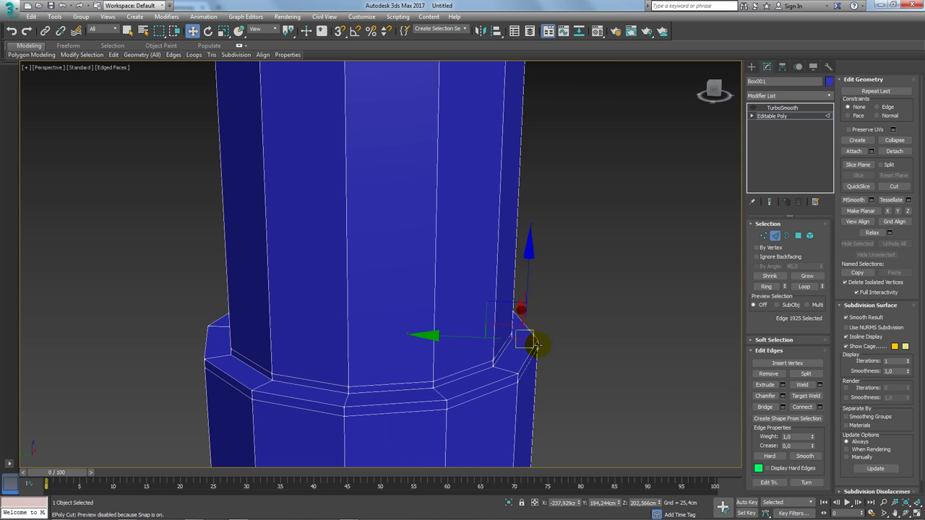
{"action": "left_click", "coordinate": [768, 287]}
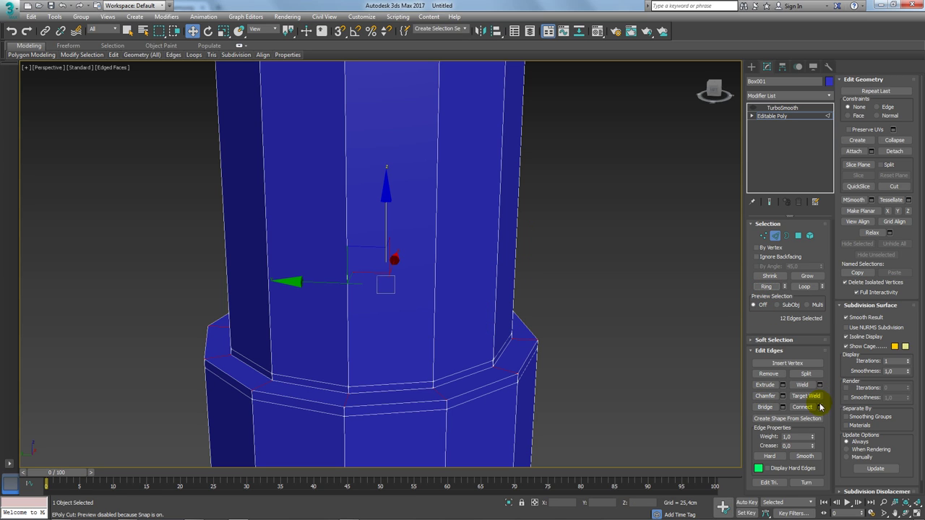
{"action": "left_click", "coordinate": [819, 407]}
{"action": "left_click_drag", "start_coordinate": [388, 271], "coordinate": [391, 286]}
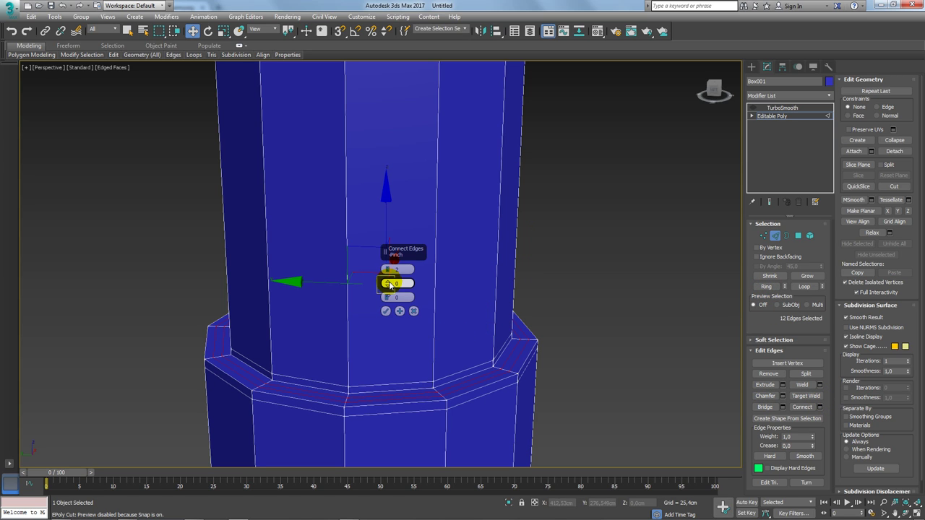
{"action": "left_click", "coordinate": [385, 311]}
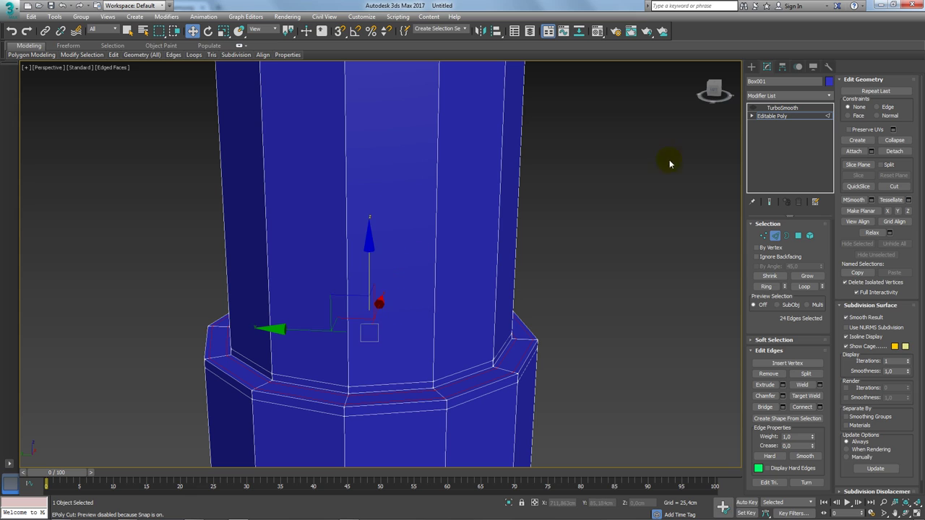
{"action": "left_click", "coordinate": [781, 108]}
Make the model see-through over the reference and return to the base Editable Poly level.
{"action": "scroll", "coordinate": [636, 217], "scroll_direction": "down", "scroll_amount": 5}
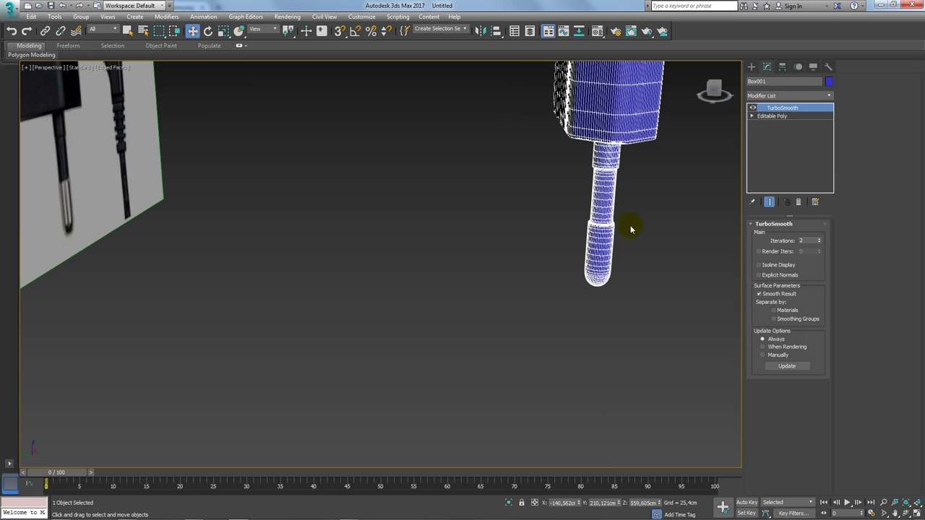
{"action": "mouse_move", "coordinate": [629, 227]}
{"action": "middle_mouse_down"}
{"action": "mouse_move", "coordinate": [530, 286]}
{"action": "mouse_move", "coordinate": [479, 264]}
{"action": "mouse_move", "coordinate": [502, 176]}
{"action": "mouse_move", "coordinate": [506, 227]}
{"action": "mouse_move", "coordinate": [552, 302]}
{"action": "mouse_move", "coordinate": [578, 231]}
{"action": "middle_mouse_up"}
{"action": "key", "text": "alt+x"}
{"action": "left_click", "coordinate": [789, 109]}
{"action": "left_click", "coordinate": [770, 117]}
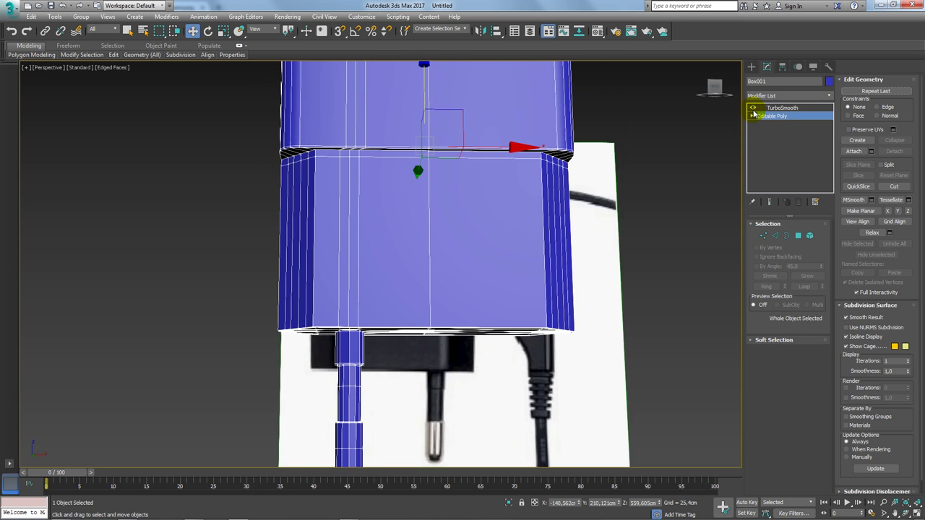
{"action": "mouse_move", "coordinate": [663, 190]}
{"action": "middle_mouse_down", "text": "alt"}
{"action": "mouse_move", "coordinate": [510, 253]}
{"action": "mouse_move", "coordinate": [553, 268]}
{"action": "middle_mouse_up", "text": "alt"}
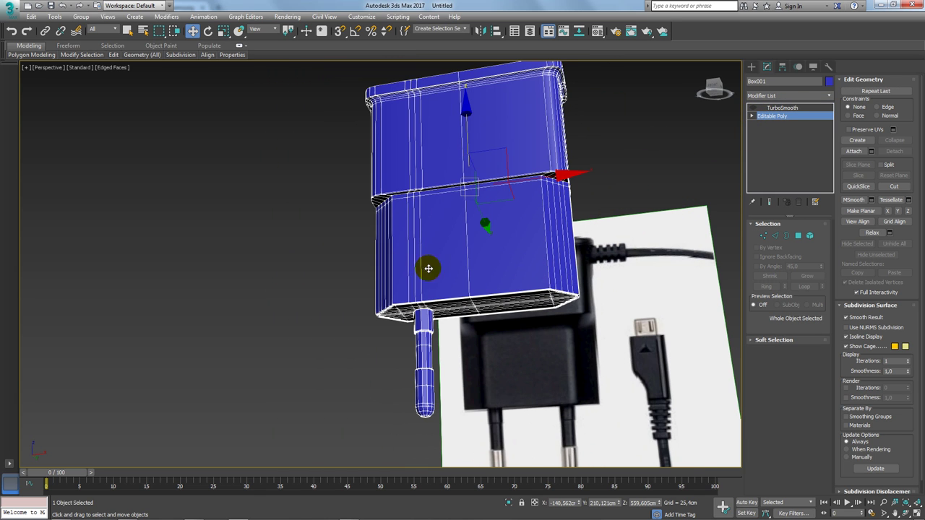
{"action": "middle_click_drag", "start_coordinate": [427, 267], "coordinate": [692, 183], "text": "alt"}
Add a Symmetry modifier on X with Flip and orbit to check the mirrored prongs.
{"action": "left_click", "coordinate": [828, 101]}
{"action": "scroll", "coordinate": [802, 361], "scroll_direction": "down", "scroll_amount": 5}
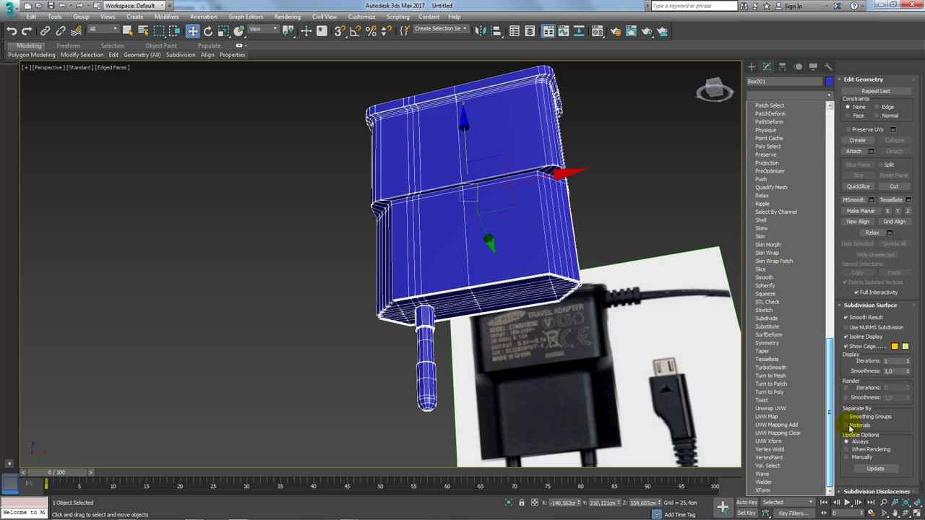
{"action": "left_click", "coordinate": [799, 350]}
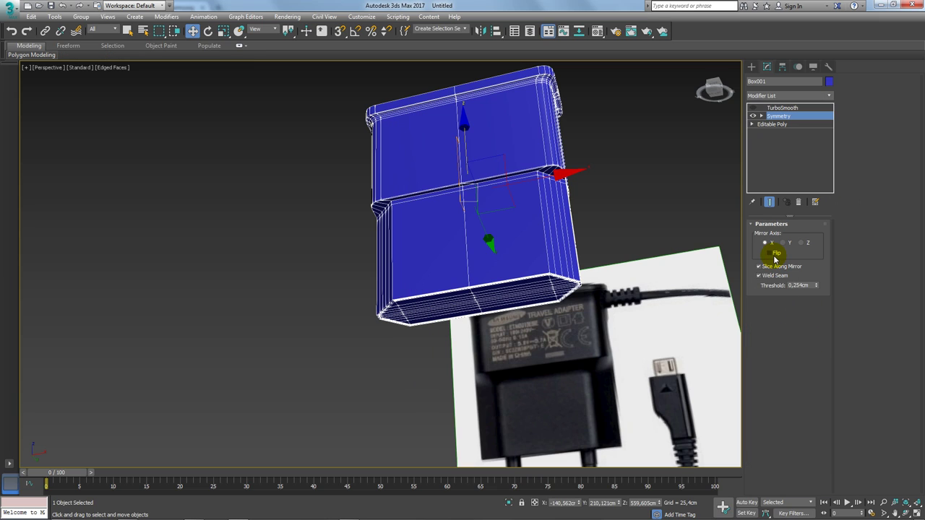
{"action": "left_click", "coordinate": [770, 253]}
{"action": "mouse_move", "coordinate": [722, 268]}
{"action": "middle_mouse_down", "text": "alt"}
{"action": "mouse_move", "coordinate": [597, 277]}
{"action": "mouse_move", "coordinate": [596, 316]}
{"action": "mouse_move", "coordinate": [555, 240]}
{"action": "mouse_move", "coordinate": [755, 219]}
{"action": "middle_mouse_up", "text": "alt"}
{"action": "mouse_move", "coordinate": [657, 212]}
{"action": "middle_mouse_down", "text": "alt"}
{"action": "mouse_move", "coordinate": [585, 215]}
{"action": "mouse_move", "coordinate": [545, 297]}
{"action": "mouse_move", "coordinate": [547, 325]}
{"action": "mouse_move", "coordinate": [576, 361]}
{"action": "middle_mouse_up", "text": "alt"}
{"action": "mouse_move", "coordinate": [427, 219]}
{"action": "middle_mouse_down", "text": "alt"}
{"action": "mouse_move", "coordinate": [441, 258]}
{"action": "mouse_move", "coordinate": [506, 248]}
{"action": "middle_mouse_up", "text": "alt"}
{"action": "scroll", "coordinate": [506, 248], "scroll_direction": "up", "scroll_amount": 5}
{"action": "mouse_move", "coordinate": [462, 302]}
{"action": "middle_mouse_down", "text": "alt"}
{"action": "mouse_move", "coordinate": [487, 287]}
{"action": "mouse_move", "coordinate": [491, 200]}
{"action": "mouse_move", "coordinate": [501, 282]}
{"action": "mouse_move", "coordinate": [533, 233]}
{"action": "mouse_move", "coordinate": [612, 250]}
{"action": "middle_mouse_up", "text": "alt"}
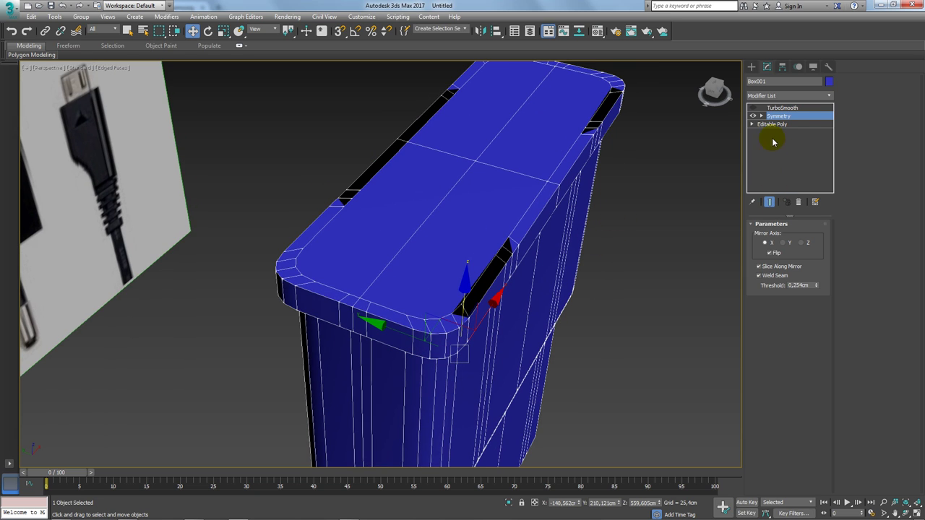
Convert the model to Editable Poly, then select, grow and delete the top-face polygons.
{"action": "right_click", "coordinate": [577, 176]}
{"action": "mouse_move", "coordinate": [599, 291]}
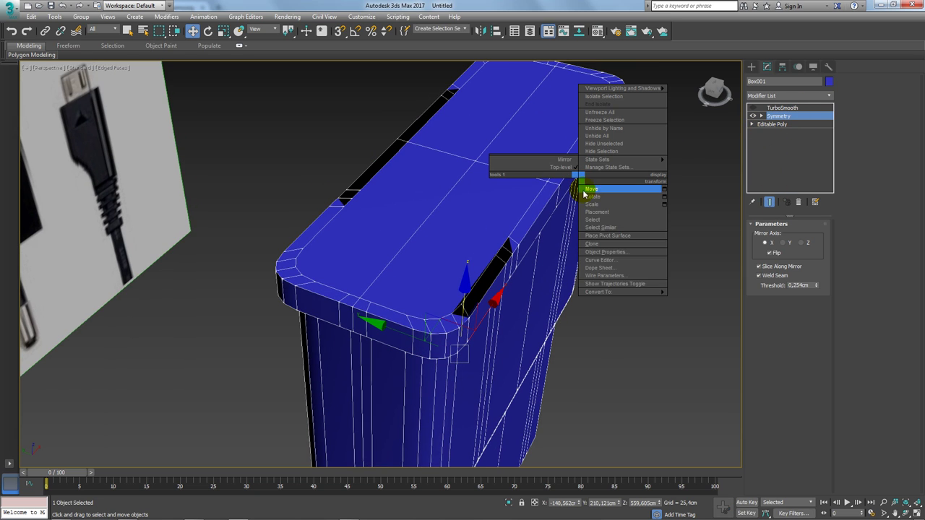
{"action": "left_click", "coordinate": [701, 299]}
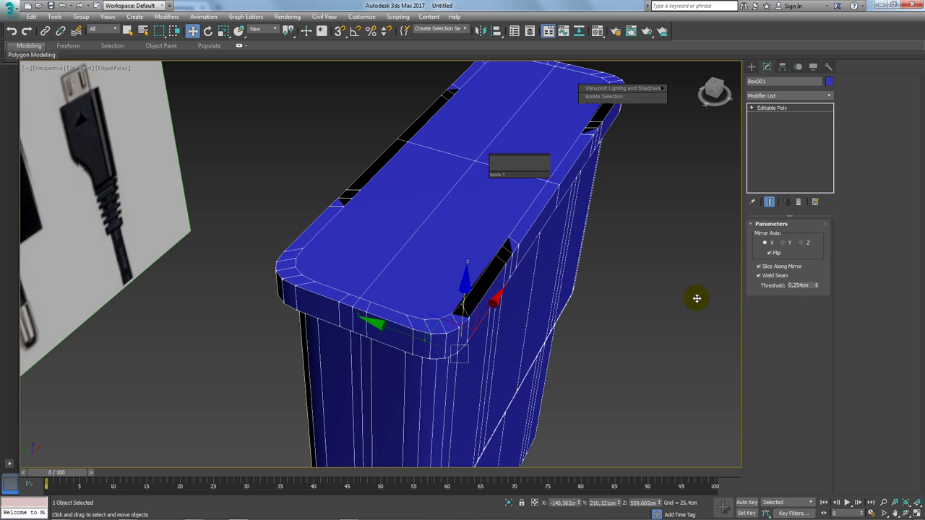
{"action": "left_click", "coordinate": [798, 236]}
{"action": "left_click", "coordinate": [516, 205]}
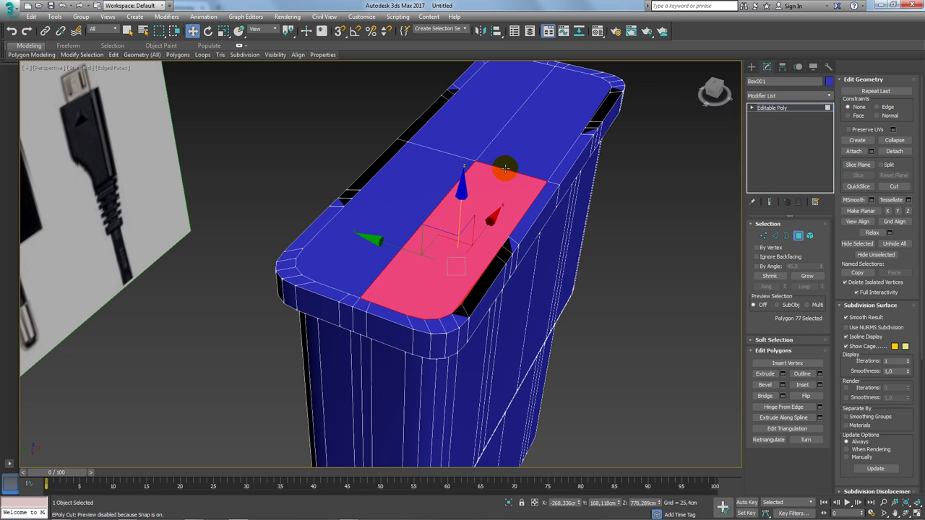
{"action": "left_click", "coordinate": [505, 163], "text": "ctrl"}
{"action": "left_click", "coordinate": [483, 146], "text": "ctrl"}
{"action": "left_click", "coordinate": [448, 177], "text": "ctrl"}
{"action": "middle_click_drag", "start_coordinate": [680, 225], "coordinate": [798, 226], "text": "alt"}
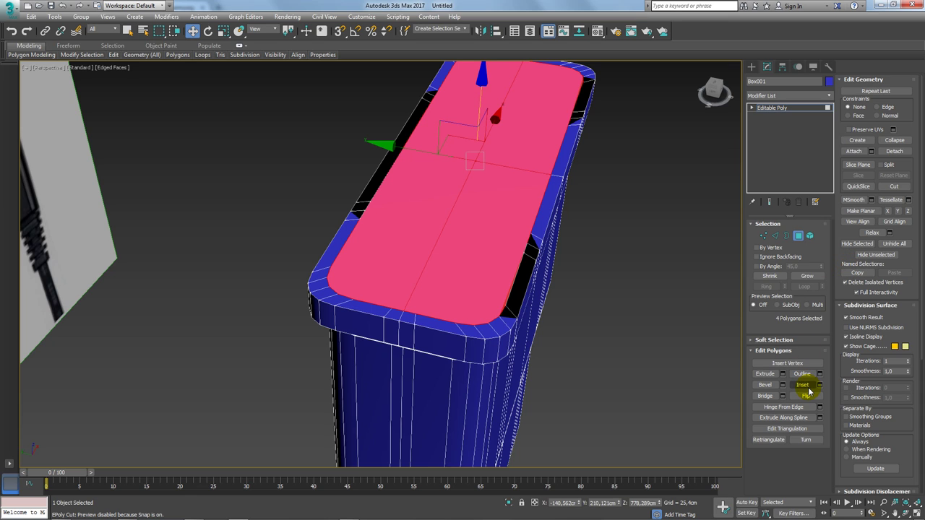
{"action": "left_click", "coordinate": [805, 276]}
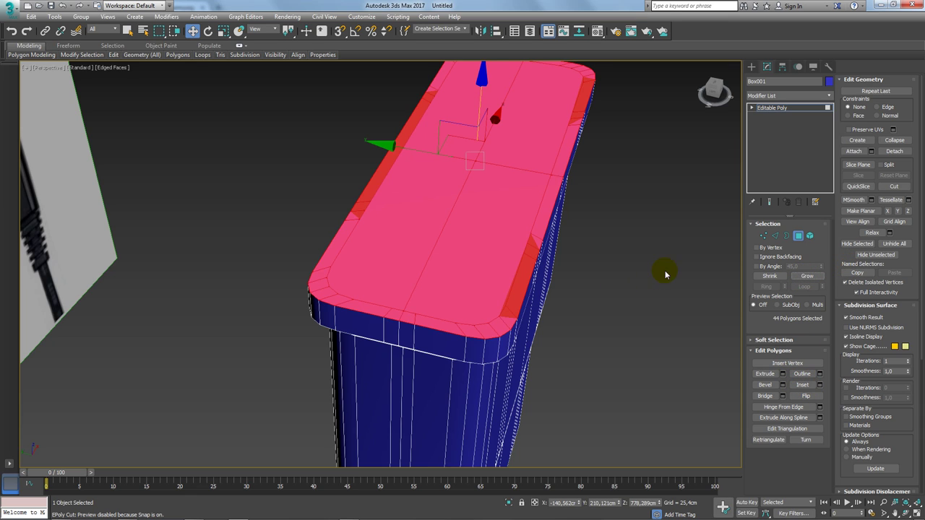
{"action": "key", "text": "Delete"}
Cap the open border around the top with a single face.
{"action": "mouse_move", "coordinate": [598, 276]}
{"action": "middle_mouse_down", "text": "alt"}
{"action": "mouse_move", "coordinate": [643, 282]}
{"action": "mouse_move", "coordinate": [664, 253]}
{"action": "middle_mouse_up", "text": "alt"}
{"action": "left_click_drag", "start_coordinate": [692, 219], "coordinate": [656, 265]}
{"action": "mouse_move", "coordinate": [656, 264]}
{"action": "middle_mouse_down"}
{"action": "mouse_move", "coordinate": [681, 273]}
{"action": "mouse_move", "coordinate": [722, 249]}
{"action": "middle_mouse_up"}
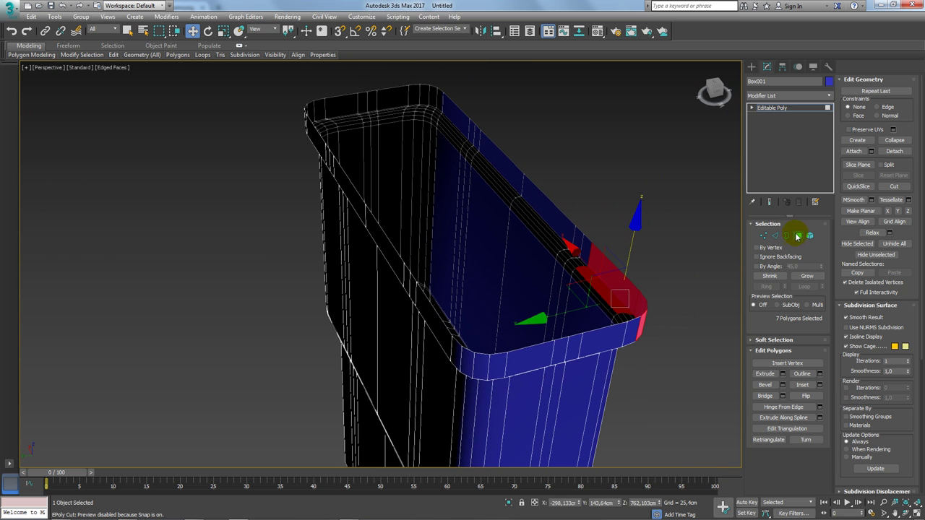
{"action": "left_click", "coordinate": [786, 236]}
{"action": "left_click", "coordinate": [656, 314]}
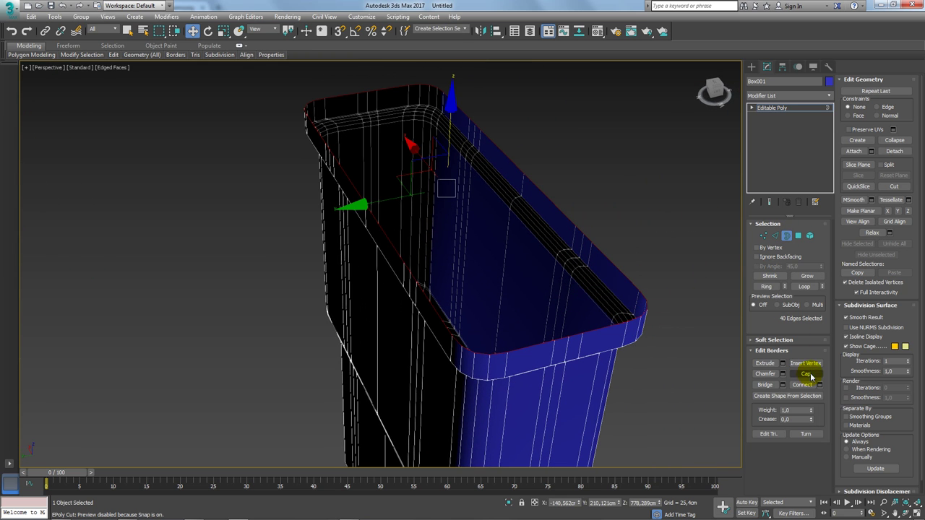
{"action": "left_click", "coordinate": [810, 375]}
Inset the new cap face by about 11.26 cm to leave a border rim.
{"action": "left_click", "coordinate": [797, 236]}
{"action": "left_click", "coordinate": [599, 279]}
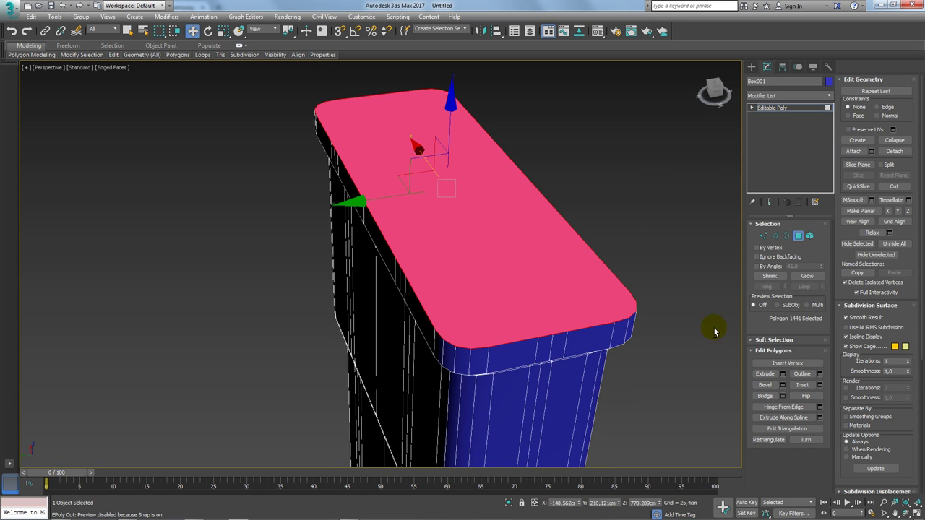
{"action": "left_click", "coordinate": [819, 385]}
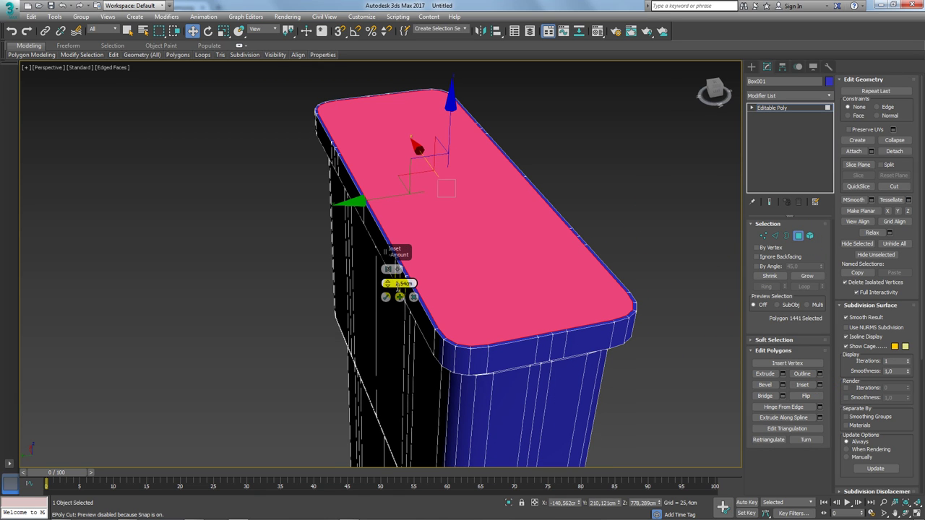
{"action": "left_click", "coordinate": [400, 298]}
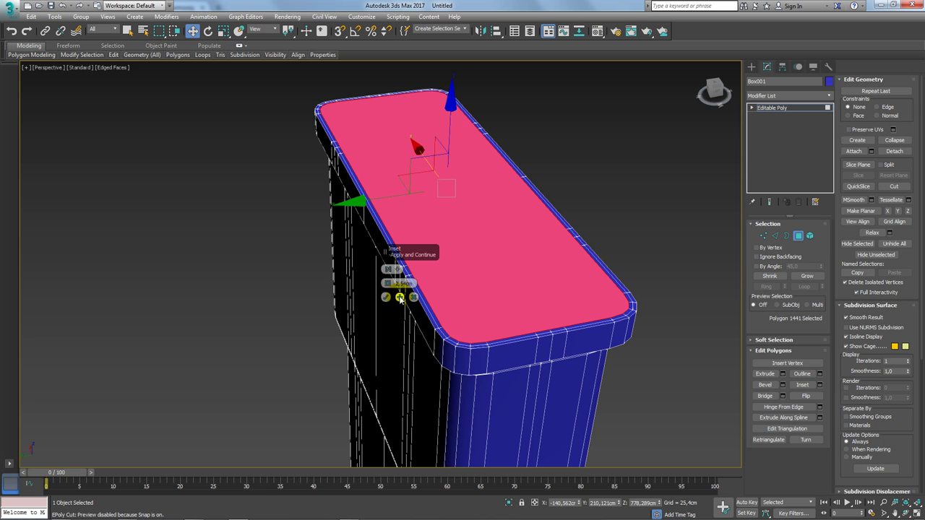
{"action": "left_click_drag", "start_coordinate": [388, 284], "coordinate": [391, 271]}
{"action": "left_click", "coordinate": [386, 296]}
{"action": "mouse_move", "coordinate": [443, 275]}
{"action": "middle_mouse_down", "text": "alt"}
{"action": "mouse_move", "coordinate": [475, 283]}
{"action": "mouse_move", "coordinate": [551, 269]}
{"action": "mouse_move", "coordinate": [571, 284]}
{"action": "mouse_move", "coordinate": [557, 314]}
{"action": "middle_mouse_up", "text": "alt"}
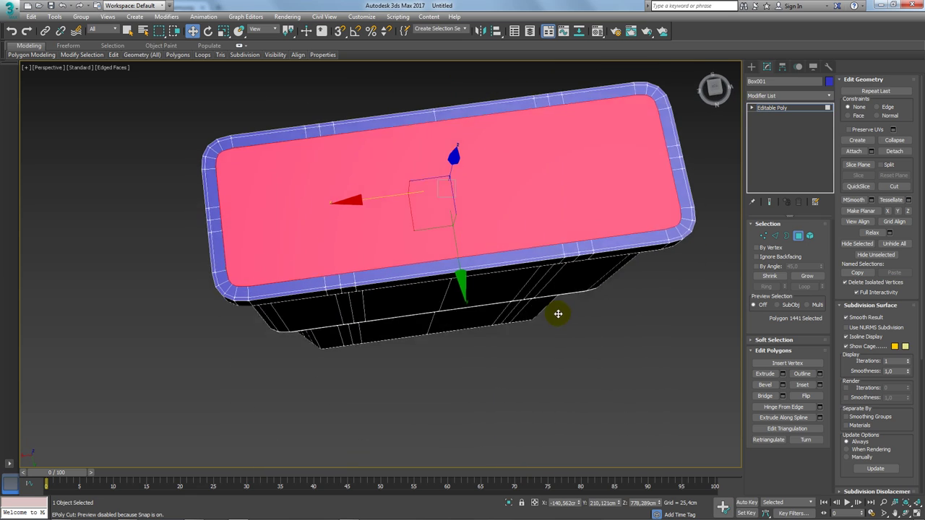
Cut two support edges across the top face from the top edge to the bottom edge.
{"action": "left_click", "coordinate": [762, 235], "text": "ctrl"}
{"action": "scroll", "coordinate": [584, 188], "scroll_direction": "up", "scroll_amount": 1}
{"action": "scroll", "coordinate": [566, 195], "scroll_direction": "up", "scroll_amount": 2}
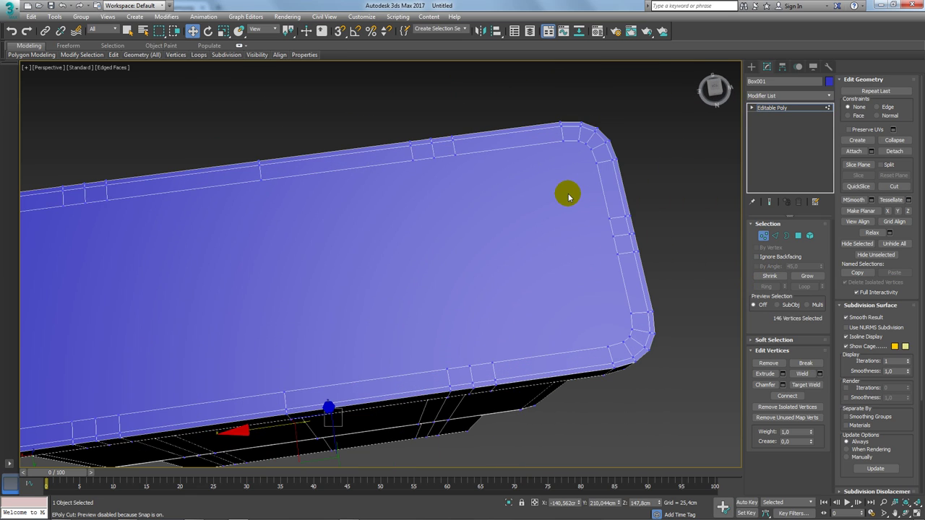
{"action": "scroll", "coordinate": [538, 187], "scroll_direction": "up", "scroll_amount": 1}
{"action": "right_click", "coordinate": [537, 186]}
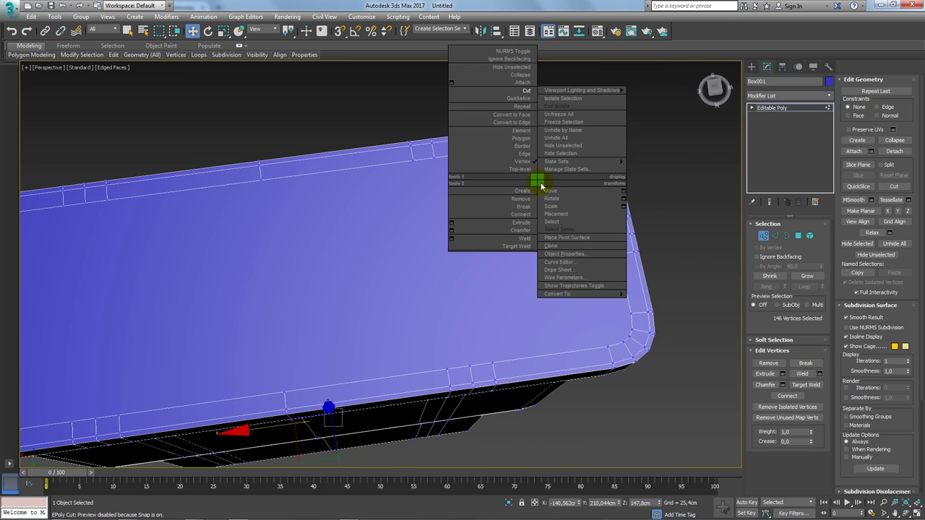
{"action": "left_click", "coordinate": [527, 94]}
{"action": "left_click", "coordinate": [413, 144]}
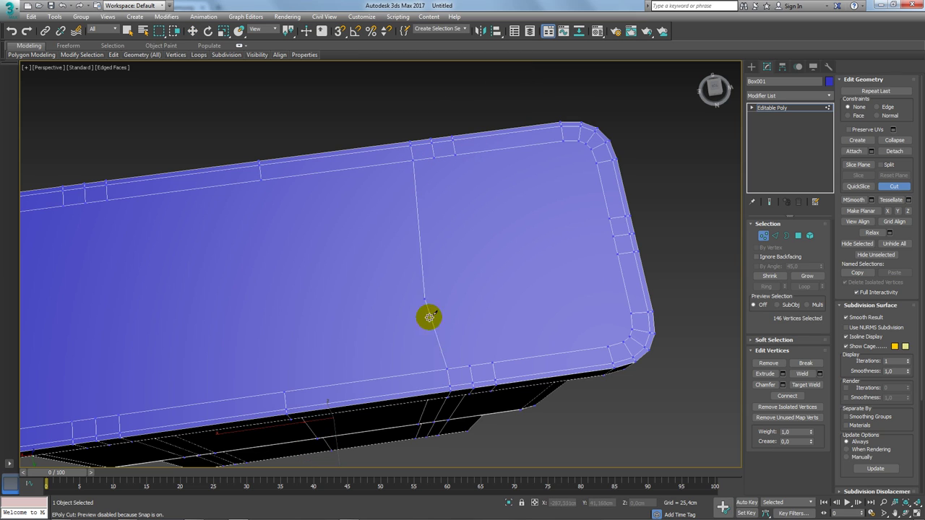
{"action": "left_click", "coordinate": [446, 367]}
{"action": "key", "text": "w"}
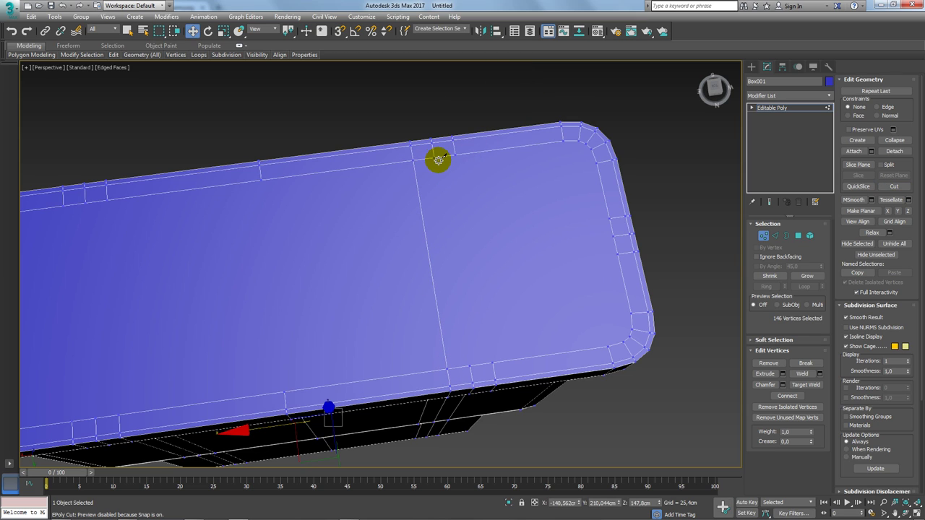
{"action": "right_click", "coordinate": [472, 182]}
{"action": "left_click", "coordinate": [458, 94]}
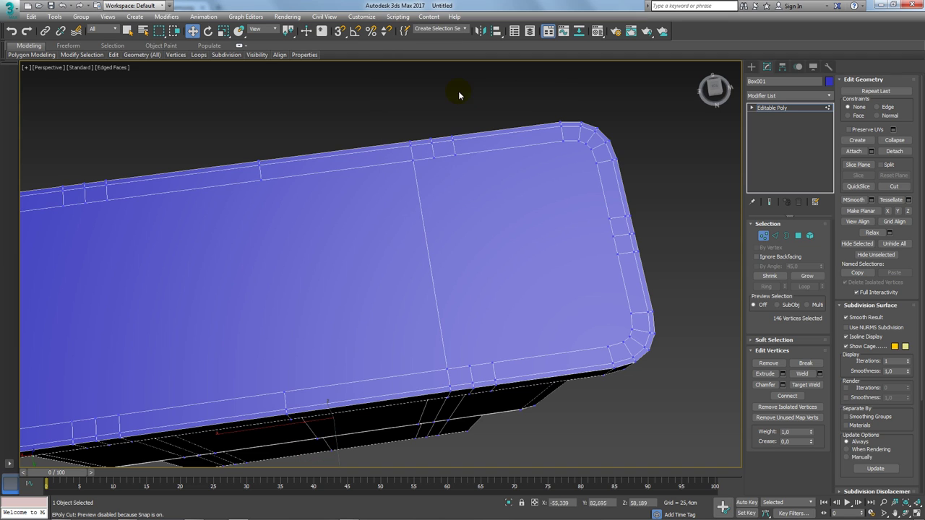
{"action": "left_click", "coordinate": [453, 153]}
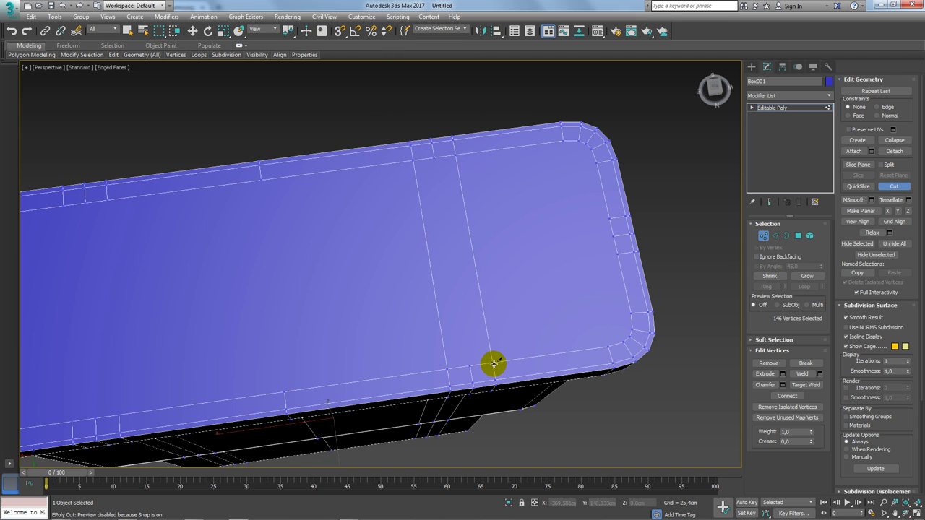
{"action": "left_click", "coordinate": [493, 364]}
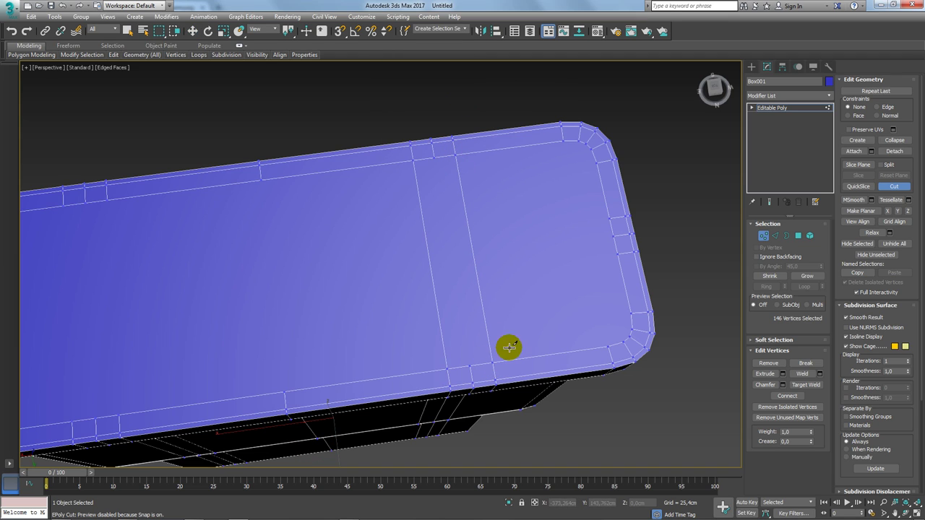
Cut support edges along the box's long sides from the right edge to the left edge.
{"action": "left_click", "coordinate": [579, 140]}
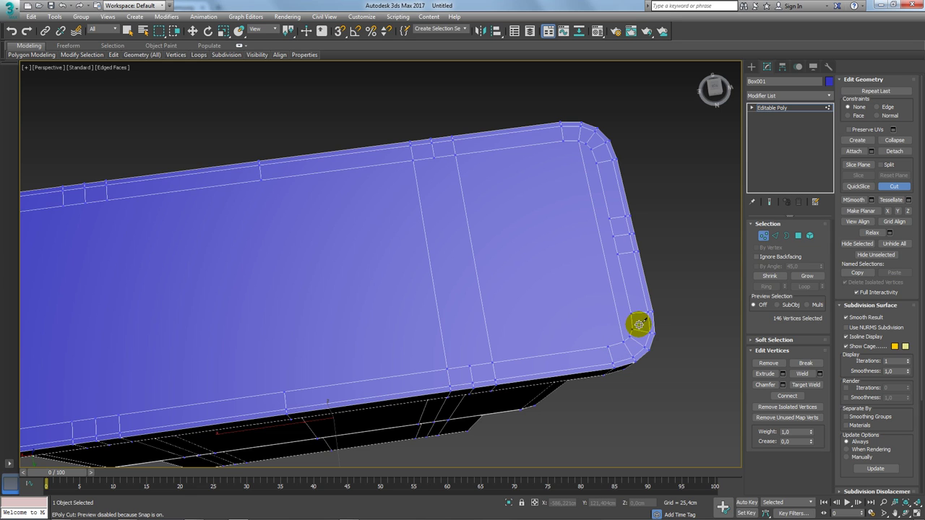
{"action": "scroll", "coordinate": [556, 314], "scroll_direction": "down", "scroll_amount": 3}
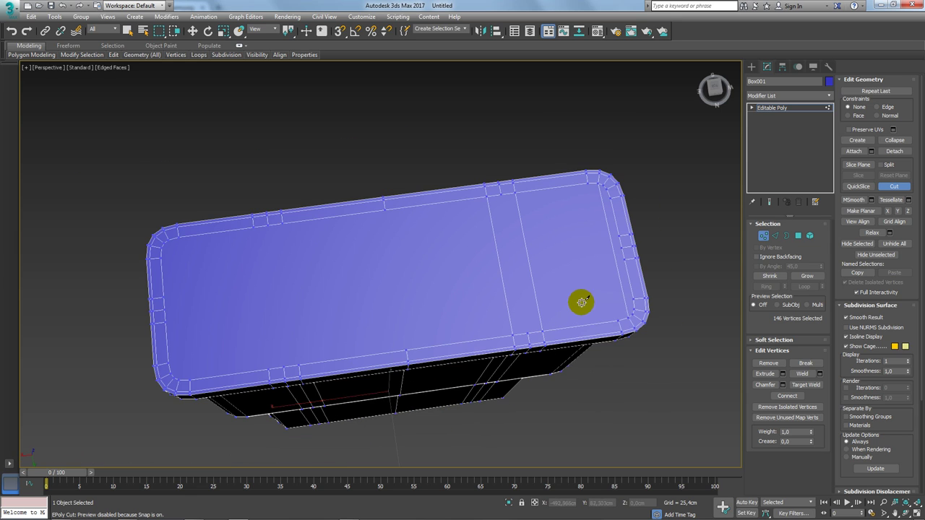
{"action": "left_click", "coordinate": [625, 261]}
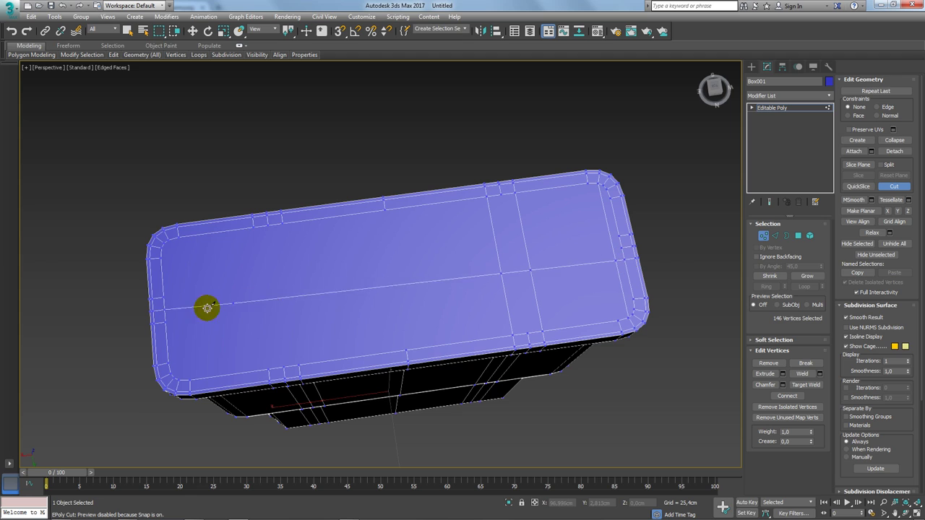
{"action": "left_click", "coordinate": [167, 323]}
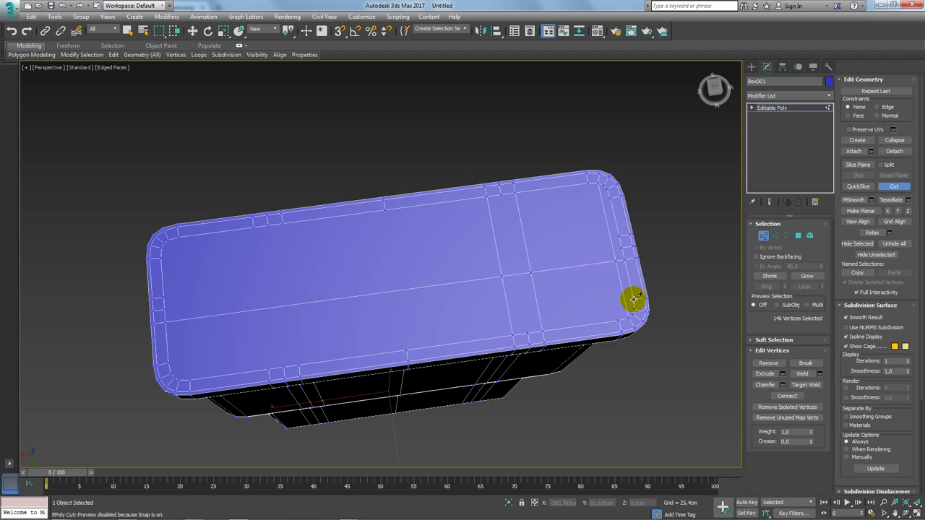
{"action": "left_click", "coordinate": [634, 298]}
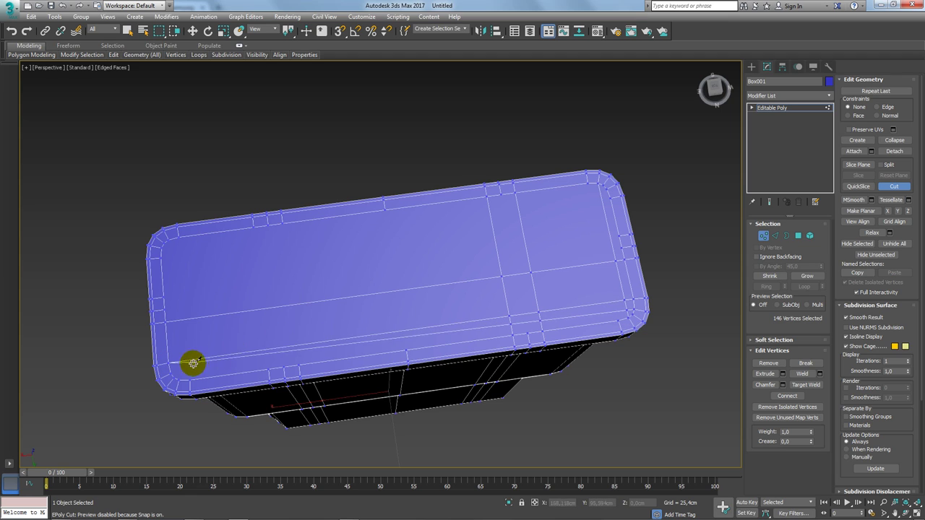
{"action": "left_click", "coordinate": [172, 372]}
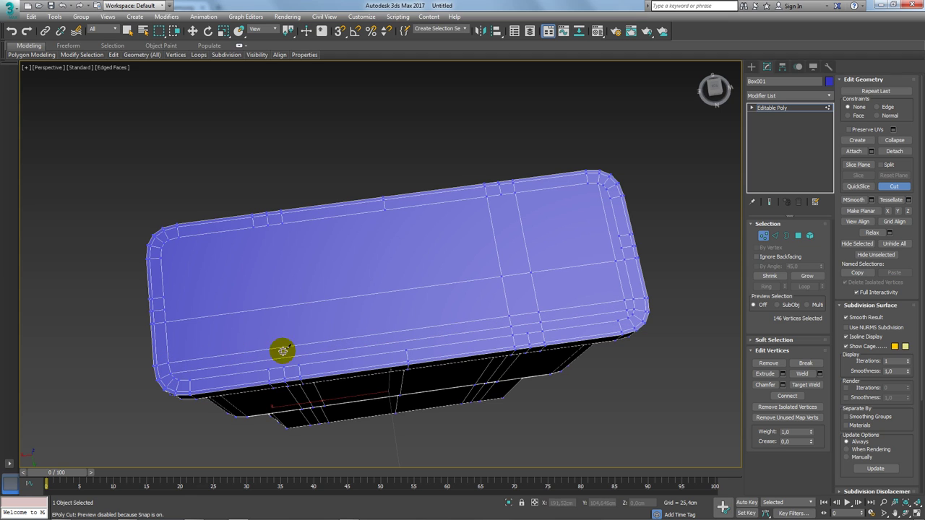
{"action": "left_click", "coordinate": [620, 320]}
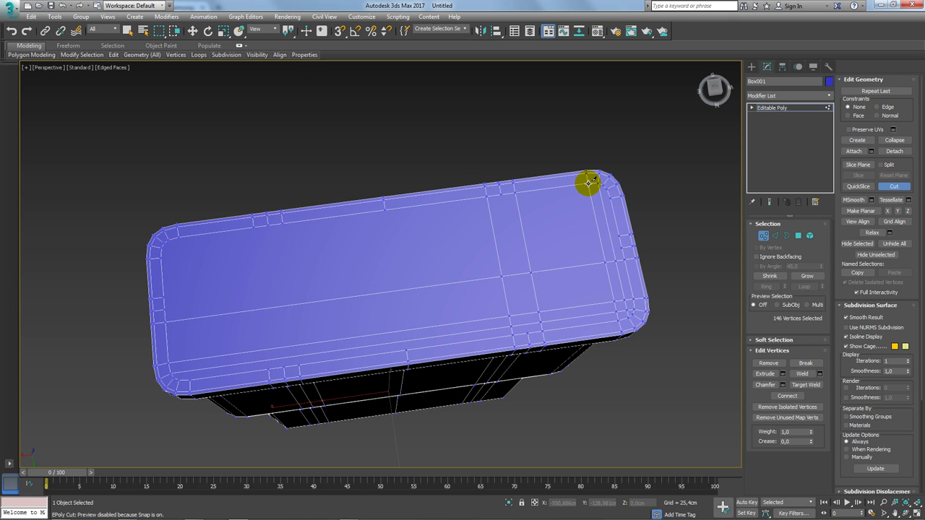
{"action": "middle_click_drag", "start_coordinate": [609, 188], "coordinate": [622, 251], "text": "alt"}
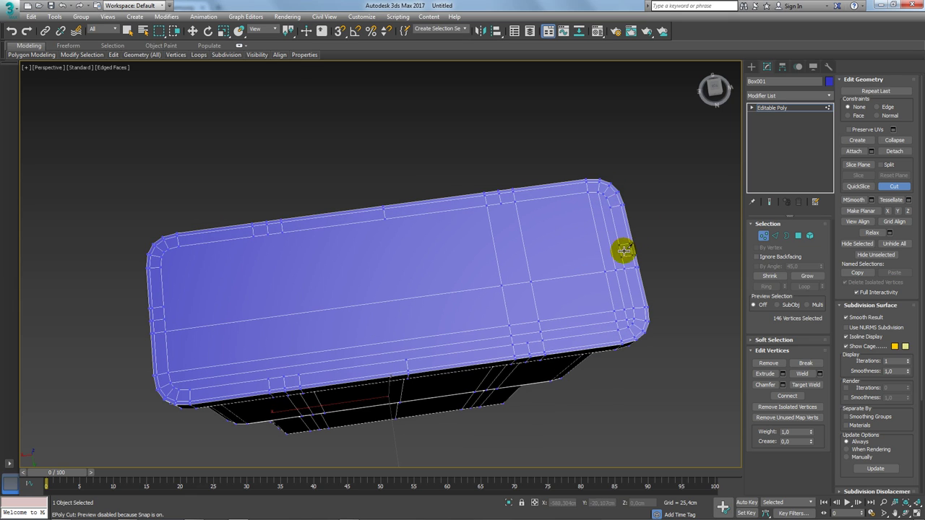
Cut more support edges from the top-right corner to the left edge and near the right end.
{"action": "left_click", "coordinate": [610, 206]}
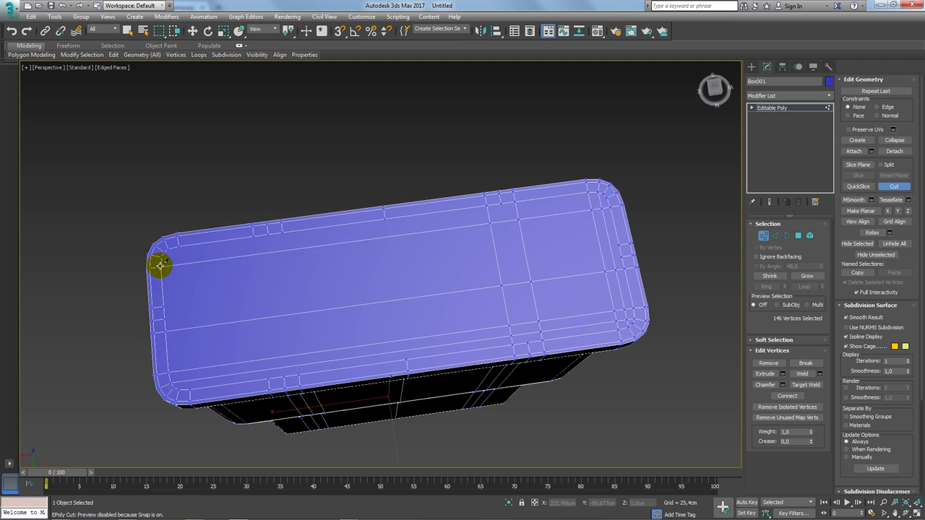
{"action": "left_click", "coordinate": [605, 198]}
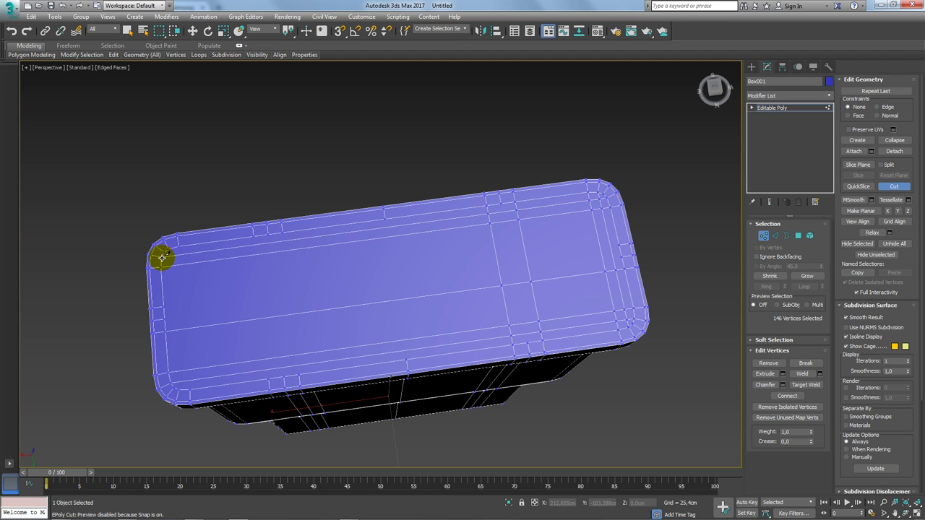
{"action": "middle_click_drag", "start_coordinate": [467, 245], "coordinate": [431, 248]}
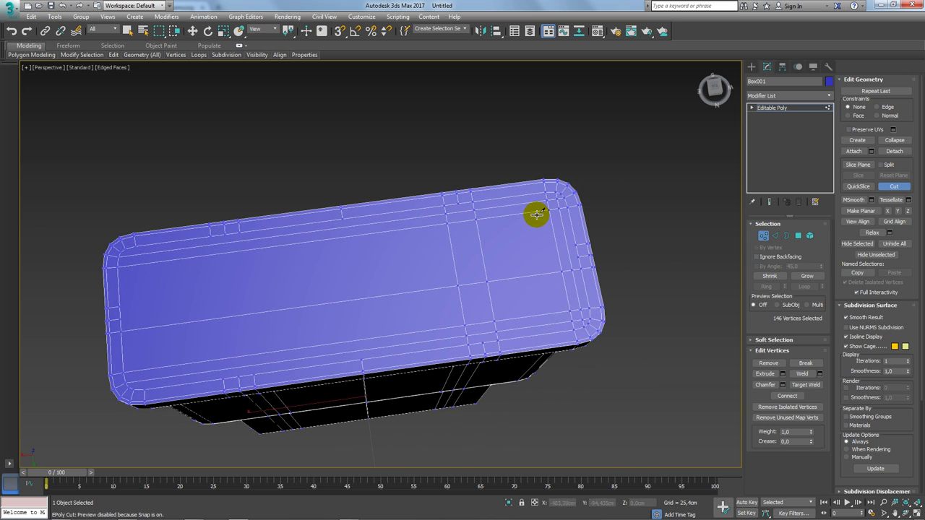
{"action": "left_click", "coordinate": [119, 306]}
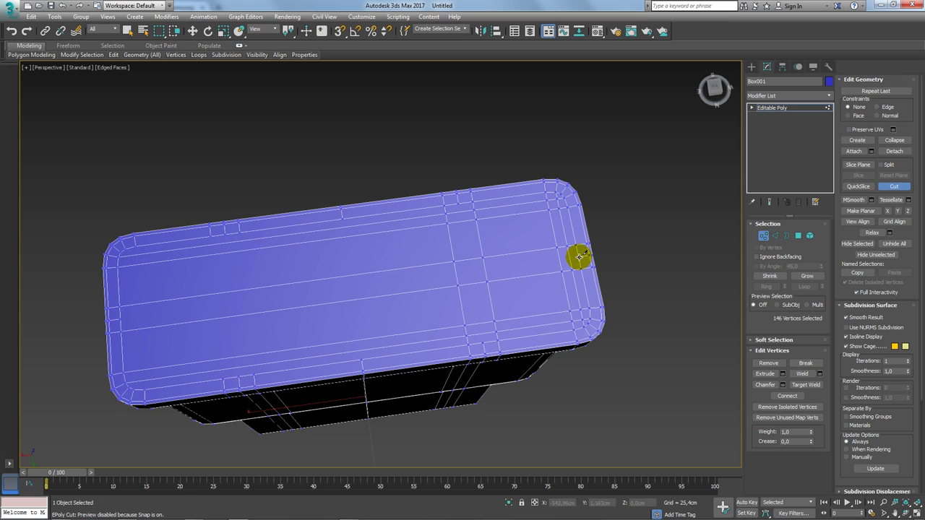
{"action": "left_click", "coordinate": [114, 319]}
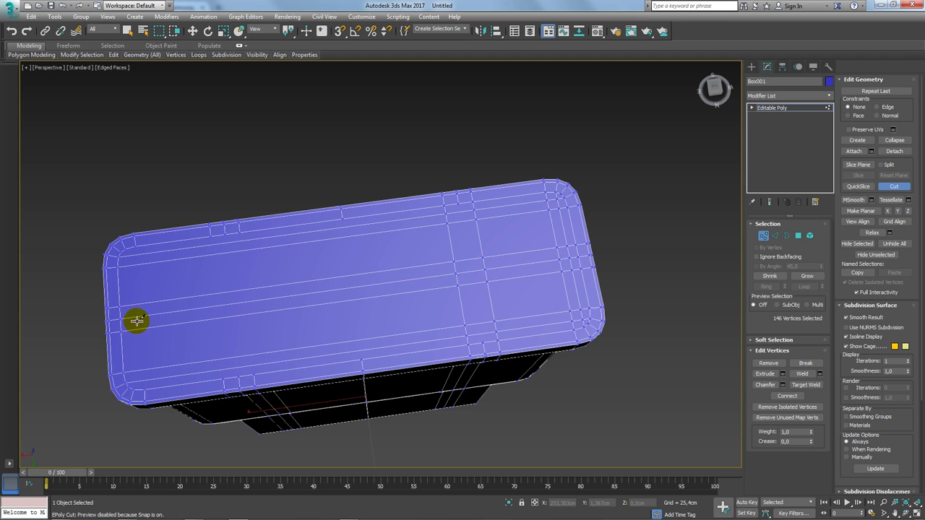
{"action": "left_click", "coordinate": [482, 342]}
{"action": "left_click", "coordinate": [464, 202]}
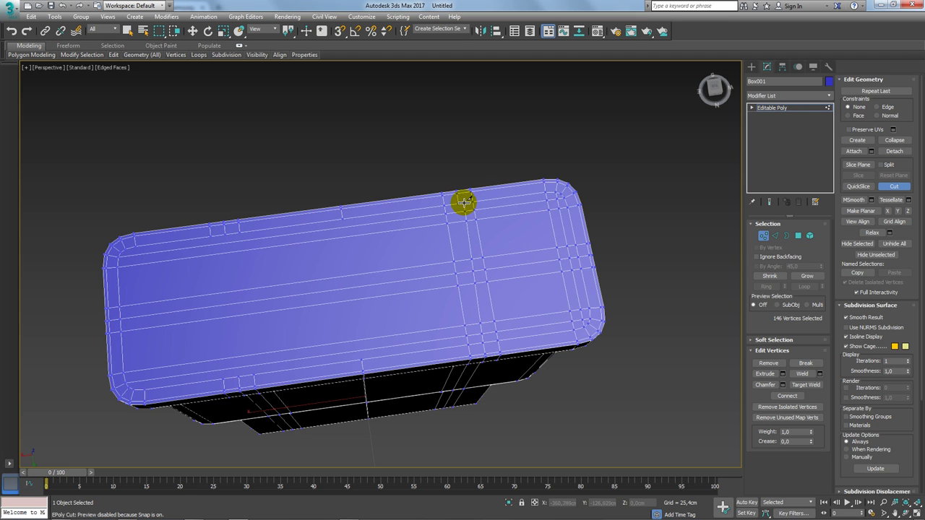
{"action": "middle_click_drag", "start_coordinate": [487, 274], "coordinate": [588, 234], "text": "alt"}
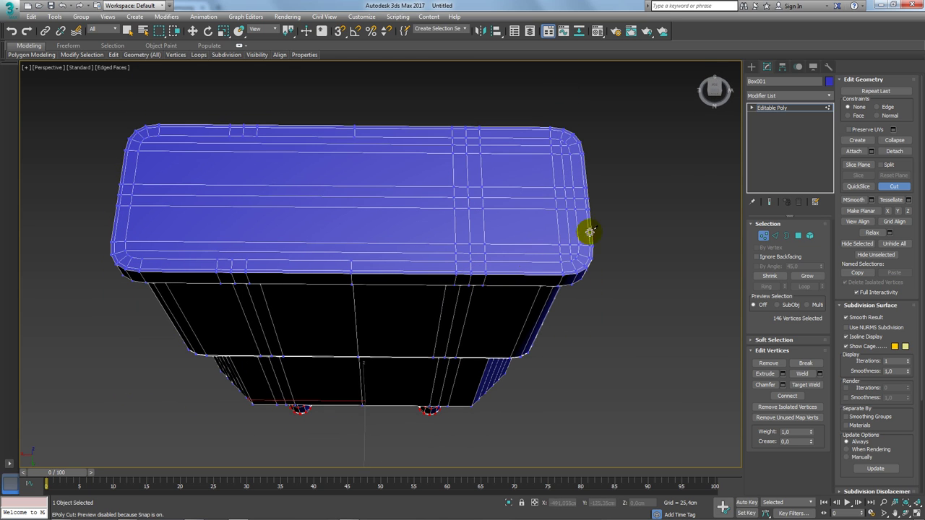
{"action": "key", "text": "w"}
{"action": "left_click", "coordinate": [771, 107]}
Select the box's right-end vertices, then add a Symmetry modifier on X with Flip.
{"action": "left_click", "coordinate": [764, 236]}
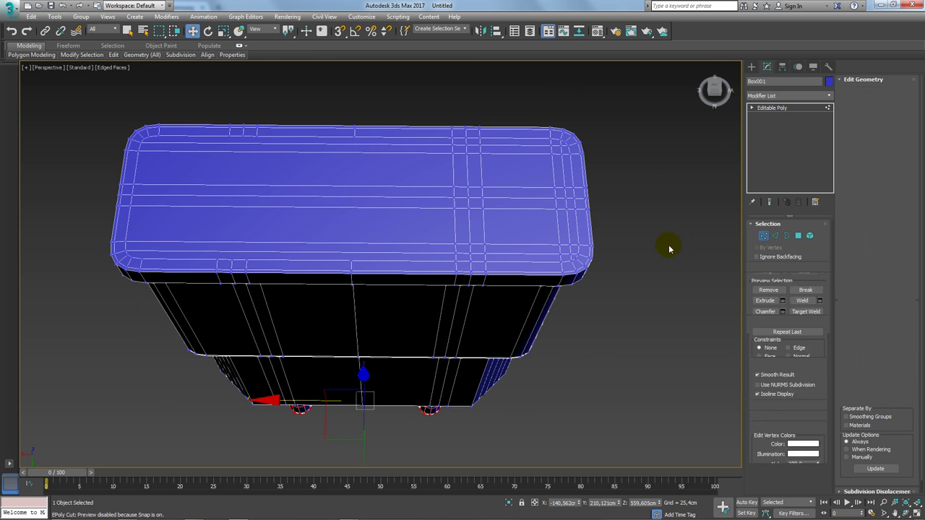
{"action": "left_click_drag", "start_coordinate": [666, 120], "coordinate": [555, 291]}
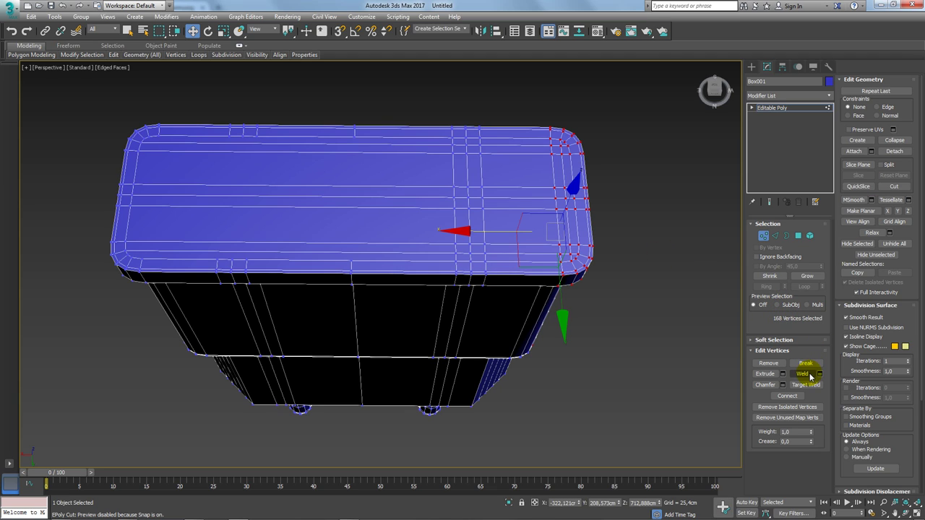
{"action": "left_click", "coordinate": [767, 107]}
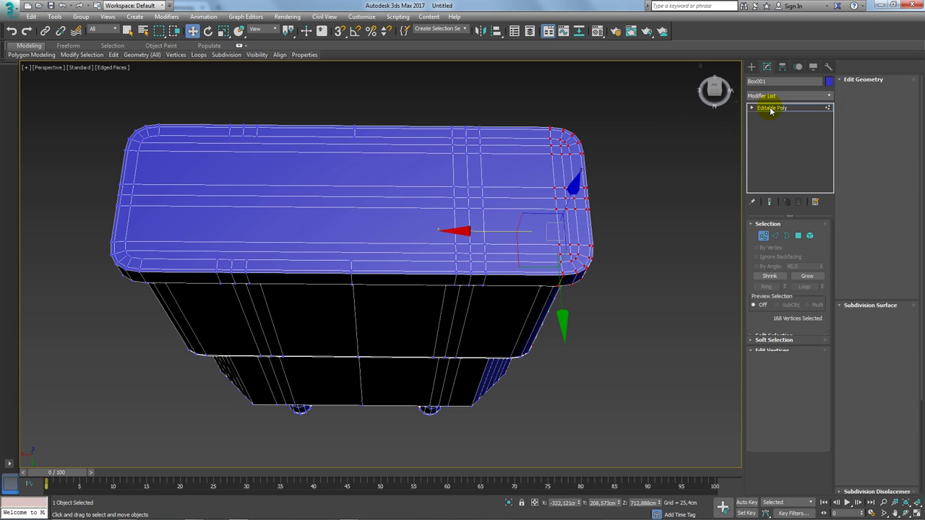
{"action": "left_click", "coordinate": [828, 95]}
{"action": "left_click_drag", "start_coordinate": [829, 119], "coordinate": [838, 310]}
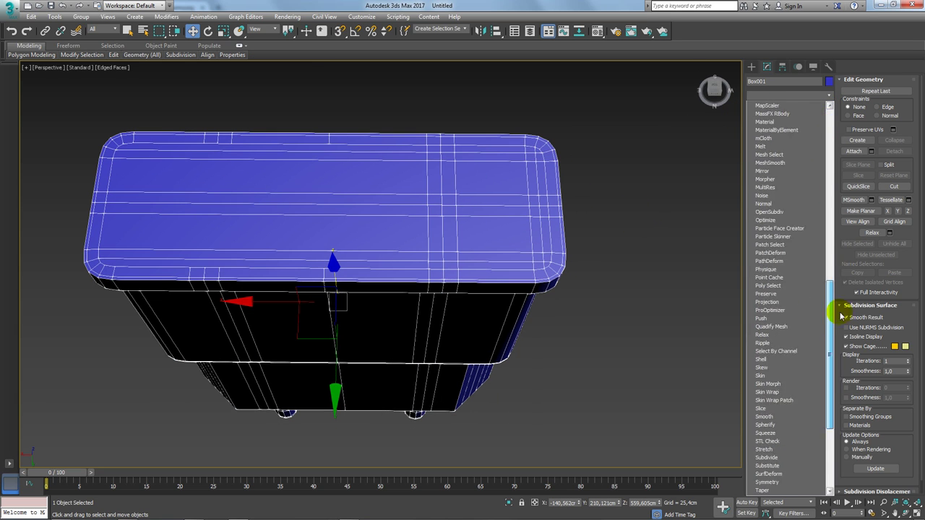
{"action": "scroll", "coordinate": [802, 374], "scroll_direction": "up", "scroll_amount": 3}
{"action": "left_click", "coordinate": [786, 346]}
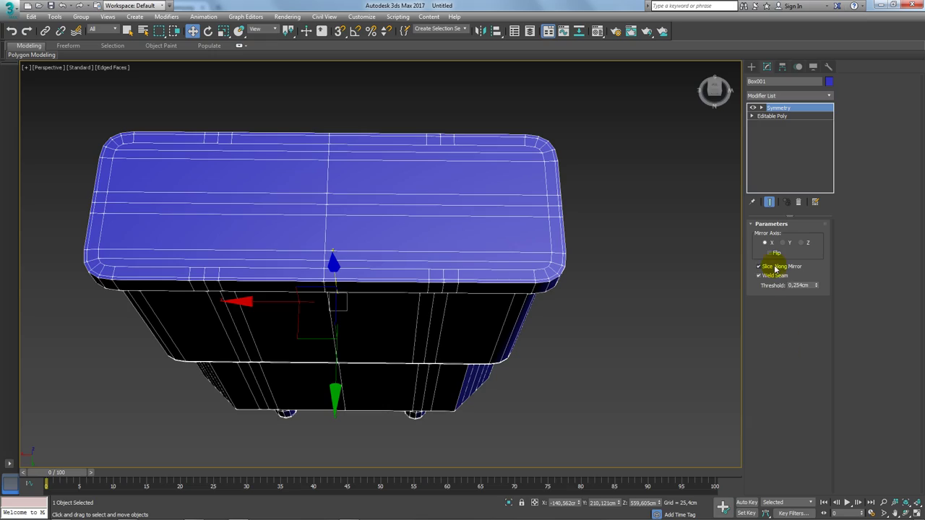
{"action": "left_click", "coordinate": [772, 253]}
Orbit around the mirrored body to face the reference image.
{"action": "mouse_move", "coordinate": [635, 296]}
{"action": "middle_mouse_down", "text": "alt"}
{"action": "mouse_move", "coordinate": [424, 256]}
{"action": "mouse_move", "coordinate": [467, 307]}
{"action": "mouse_move", "coordinate": [433, 221]}
{"action": "middle_mouse_up", "text": "alt"}
{"action": "scroll", "coordinate": [419, 282], "scroll_direction": "down", "scroll_amount": 3}
{"action": "scroll", "coordinate": [462, 250], "scroll_direction": "up", "scroll_amount": 3}
{"action": "mouse_move", "coordinate": [463, 250]}
{"action": "middle_mouse_down", "text": "alt"}
{"action": "mouse_move", "coordinate": [450, 289]}
{"action": "mouse_move", "coordinate": [469, 273]}
{"action": "mouse_move", "coordinate": [447, 234]}
{"action": "middle_mouse_up", "text": "alt"}
{"action": "mouse_move", "coordinate": [561, 206]}
{"action": "middle_mouse_down", "text": "alt"}
{"action": "mouse_move", "coordinate": [549, 238]}
{"action": "mouse_move", "coordinate": [561, 256]}
{"action": "mouse_move", "coordinate": [532, 262]}
{"action": "mouse_move", "coordinate": [683, 202]}
{"action": "mouse_move", "coordinate": [561, 264]}
{"action": "middle_mouse_up", "text": "alt"}
{"action": "scroll", "coordinate": [498, 347], "scroll_direction": "down", "scroll_amount": 3}
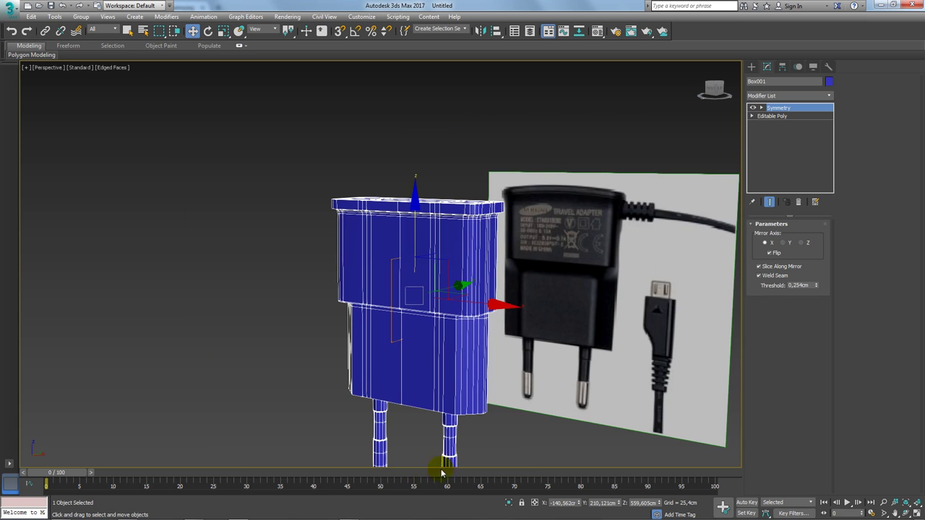
Check the charger's USB port in the reference photo, then minimize the photo viewer.
{"action": "left_click", "coordinate": [344, 512]}
{"action": "scroll", "coordinate": [552, 295], "scroll_direction": "down", "scroll_amount": 1}
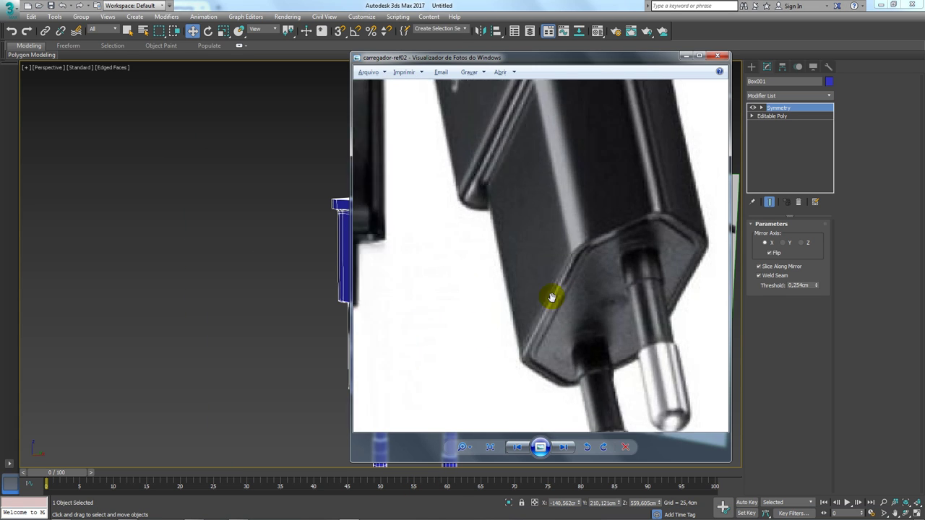
{"action": "scroll", "coordinate": [595, 203], "scroll_direction": "down", "scroll_amount": 1}
{"action": "left_click_drag", "start_coordinate": [596, 203], "coordinate": [595, 257]}
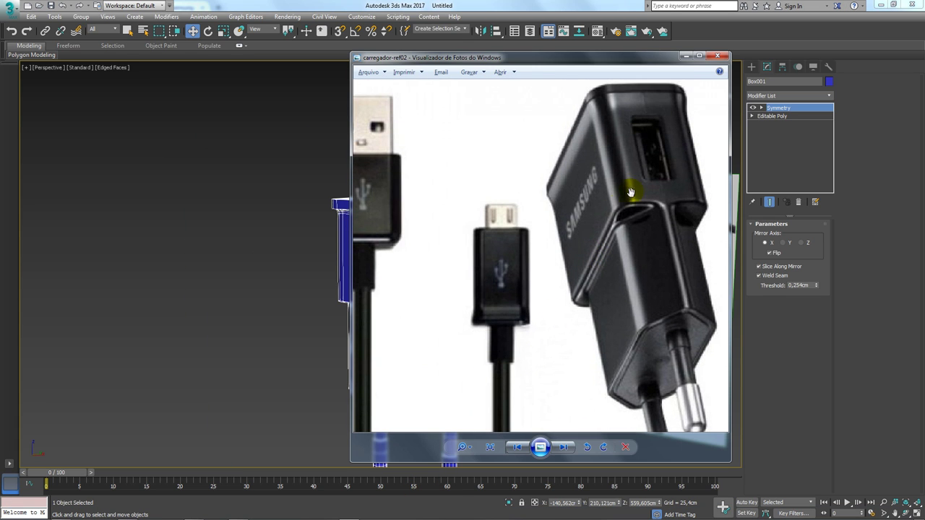
{"action": "left_click", "coordinate": [687, 57]}
{"action": "middle_click_drag", "start_coordinate": [470, 278], "coordinate": [554, 259], "text": "alt"}
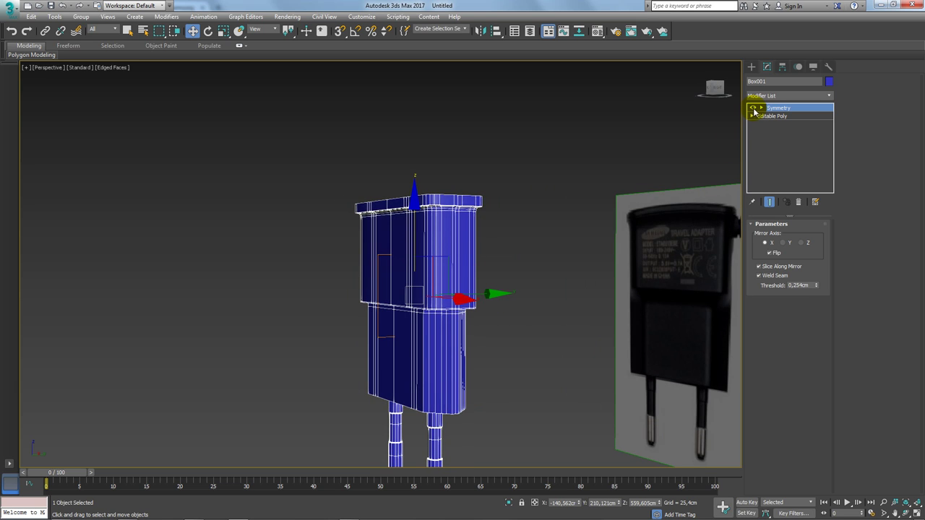
Collapse Box001 to an Editable Poly and select its upper vertical edges.
{"action": "right_click", "coordinate": [434, 246]}
{"action": "mouse_move", "coordinate": [453, 360]}
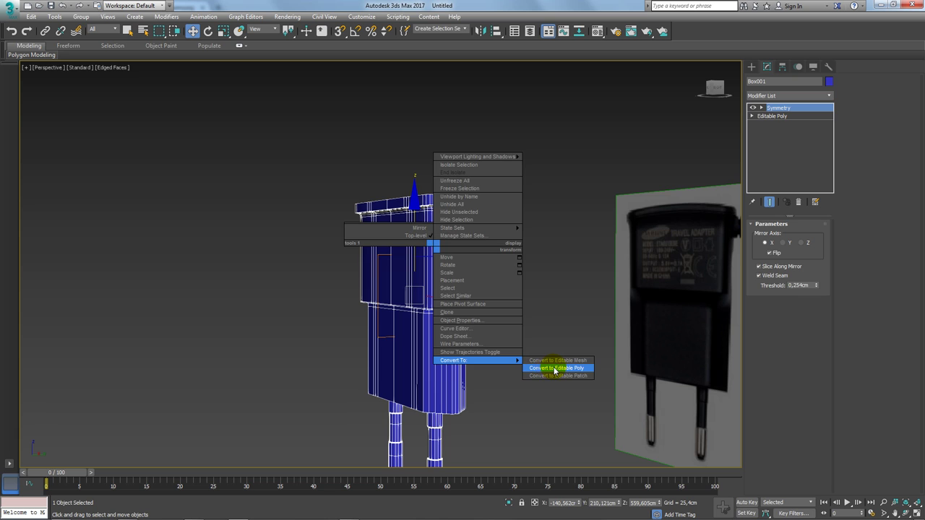
{"action": "left_click", "coordinate": [555, 369]}
{"action": "left_click", "coordinate": [774, 237]}
{"action": "left_click_drag", "start_coordinate": [583, 262], "coordinate": [264, 264]}
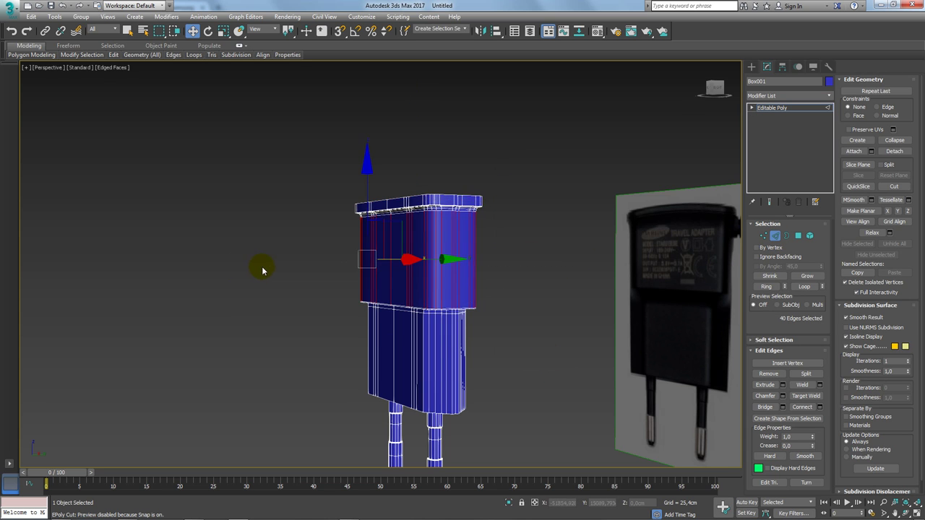
Connect the selected edges with two spread-apart edge loops at pinch 27.
{"action": "scroll", "coordinate": [496, 282], "scroll_direction": "up", "scroll_amount": 3}
{"action": "scroll", "coordinate": [512, 303], "scroll_direction": "up", "scroll_amount": 3}
{"action": "middle_click_drag", "start_coordinate": [511, 304], "coordinate": [648, 317]}
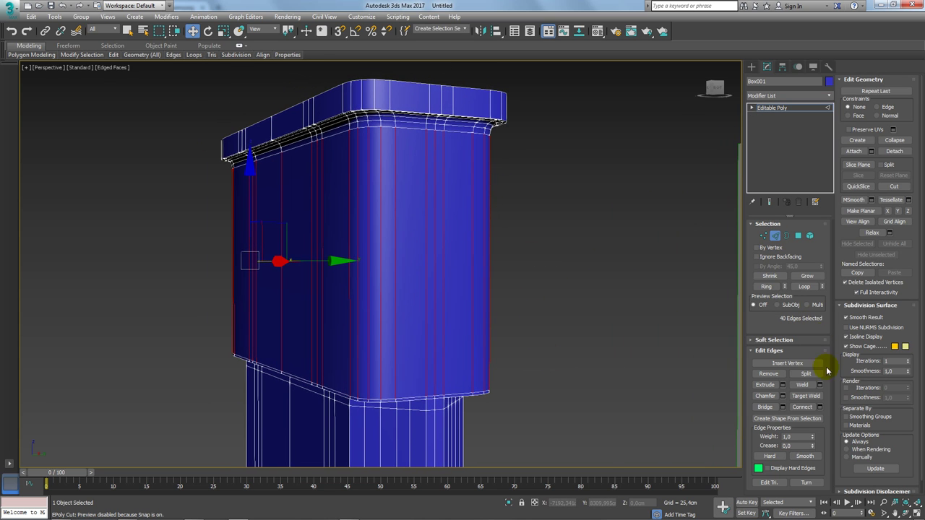
{"action": "left_click", "coordinate": [819, 407]}
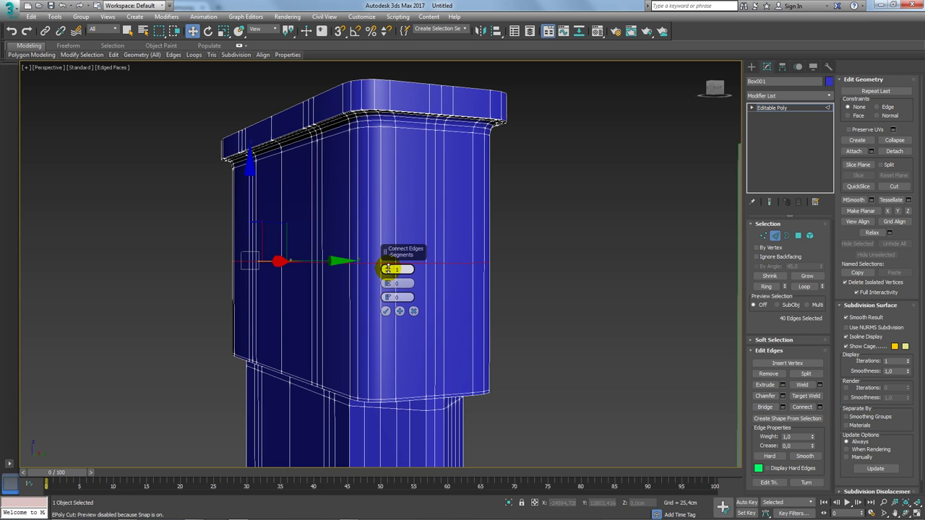
{"action": "left_click_drag", "start_coordinate": [387, 269], "coordinate": [387, 266]}
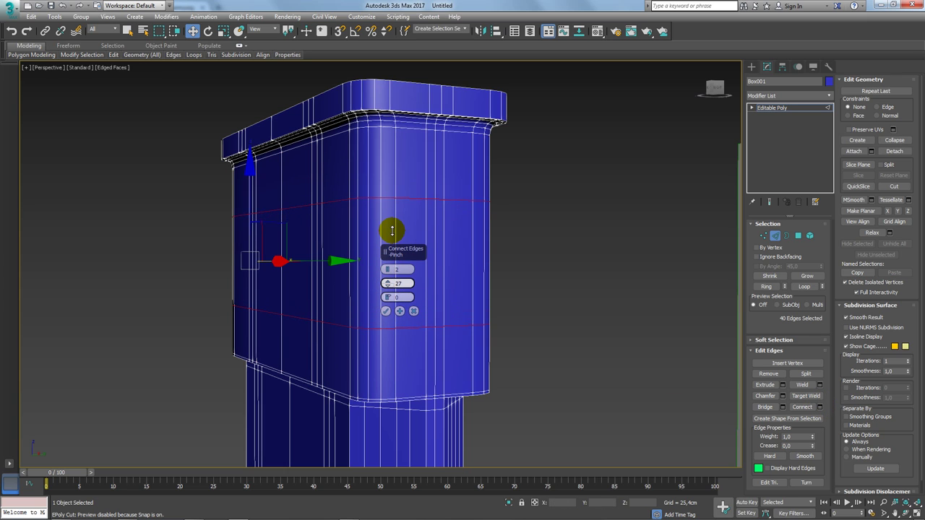
{"action": "left_click", "coordinate": [385, 310]}
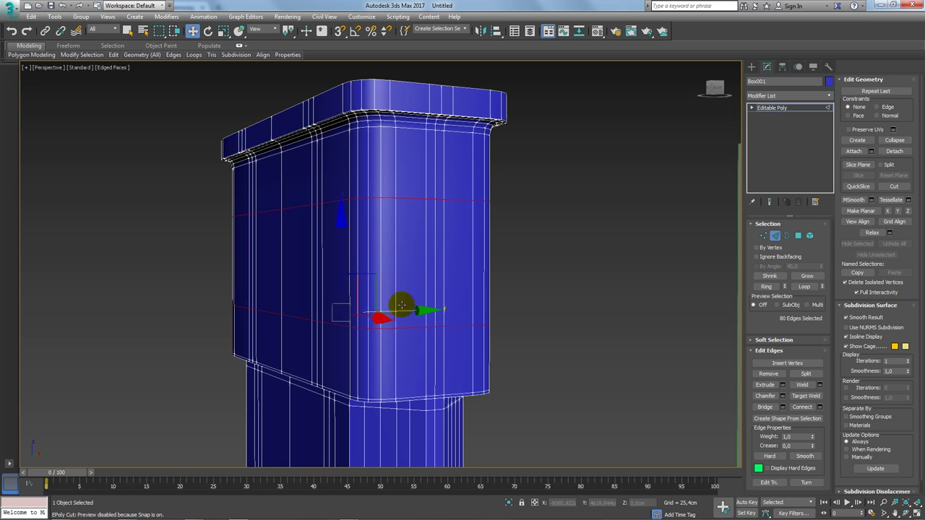
{"action": "mouse_move", "coordinate": [393, 306]}
{"action": "middle_mouse_down", "text": "alt"}
{"action": "mouse_move", "coordinate": [440, 296]}
{"action": "mouse_move", "coordinate": [358, 203]}
{"action": "mouse_move", "coordinate": [430, 250]}
{"action": "middle_mouse_up", "text": "alt"}
Select the two narrow polygons in the middle of the charger's front face.
{"action": "left_click", "coordinate": [799, 238]}
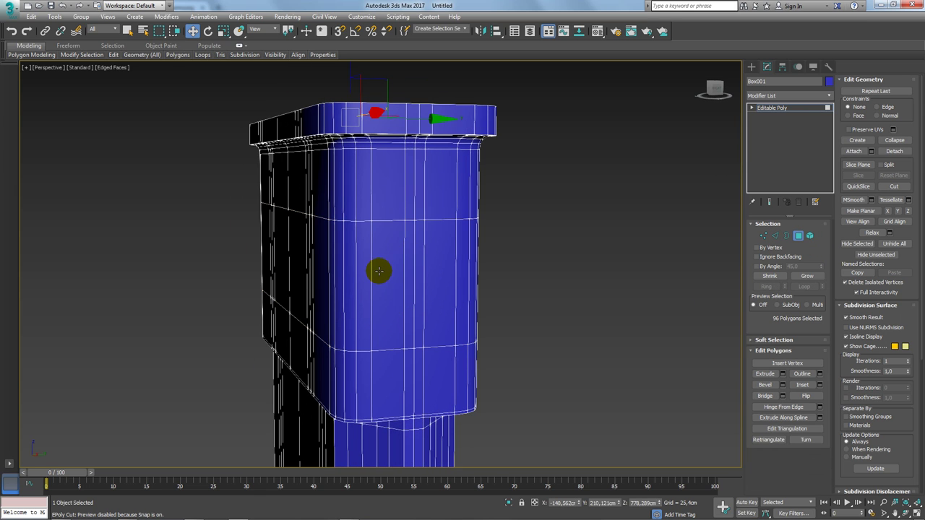
{"action": "left_click", "coordinate": [378, 270]}
{"action": "middle_click_drag", "start_coordinate": [378, 270], "coordinate": [404, 267], "text": "alt"}
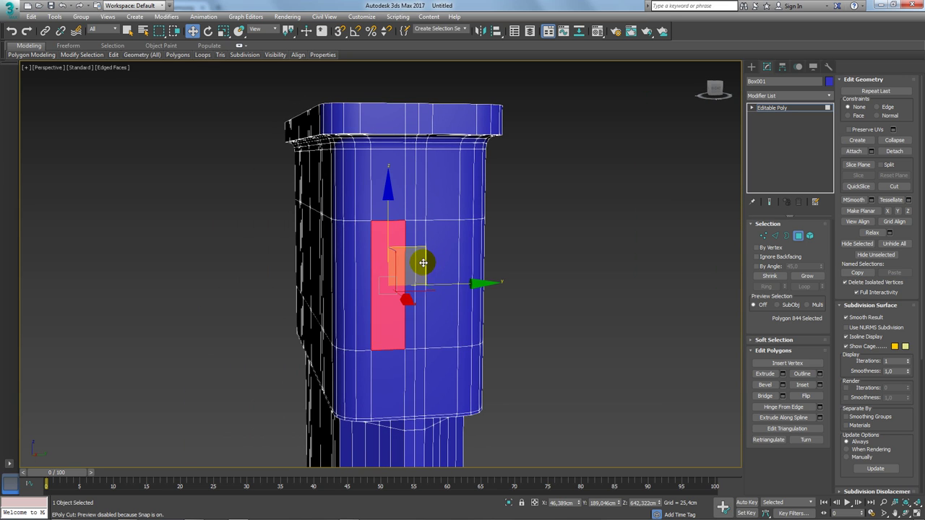
{"action": "left_click", "coordinate": [422, 262]}
{"action": "left_click", "coordinate": [411, 265], "text": "ctrl"}
Scale the two front faces wider horizontally, then return to Edge mode.
{"action": "key", "text": "e"}
{"action": "key", "text": "r"}
{"action": "left_click_drag", "start_coordinate": [341, 285], "coordinate": [269, 291]}
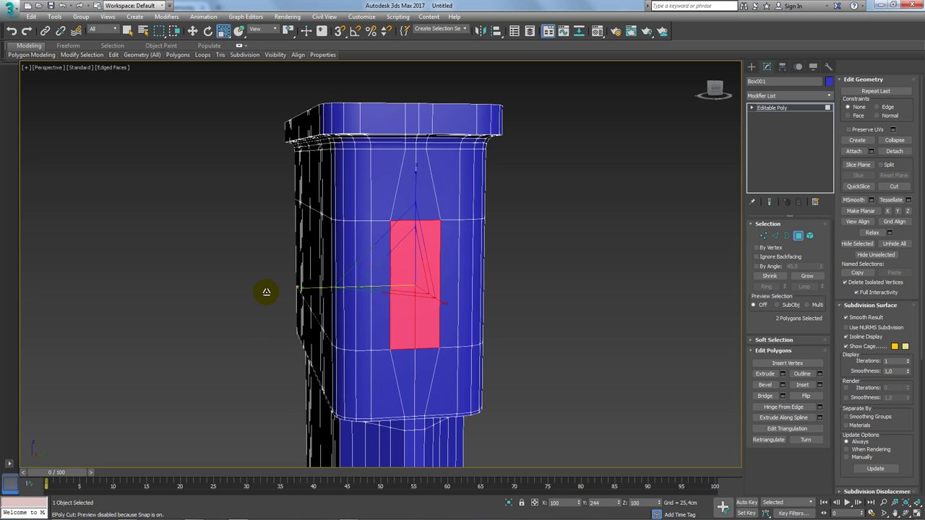
{"action": "mouse_move", "coordinate": [267, 291]}
{"action": "middle_mouse_down", "text": "alt"}
{"action": "mouse_move", "coordinate": [422, 330]}
{"action": "mouse_move", "coordinate": [411, 303]}
{"action": "middle_mouse_up", "text": "alt"}
{"action": "scroll", "coordinate": [417, 285], "scroll_direction": "up", "scroll_amount": 3}
{"action": "scroll", "coordinate": [436, 296], "scroll_direction": "up", "scroll_amount": 3}
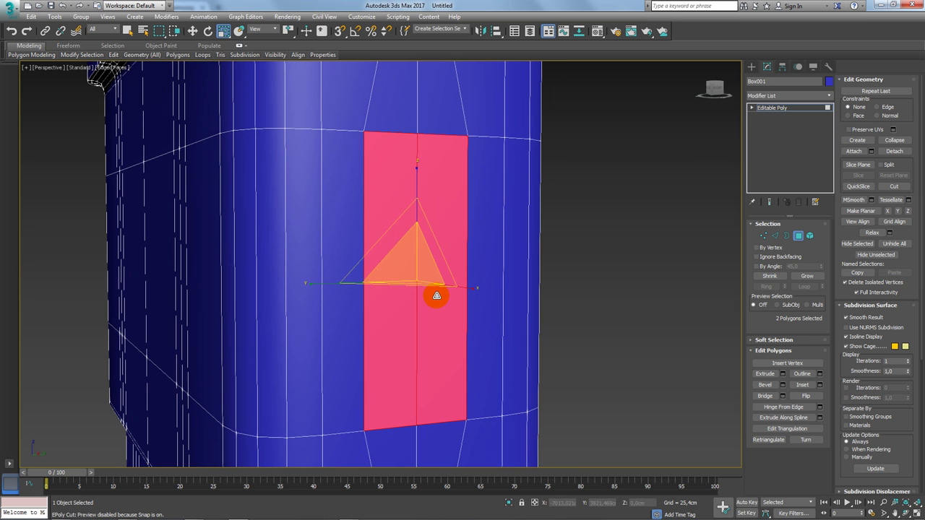
{"action": "left_click", "coordinate": [775, 241]}
{"action": "scroll", "coordinate": [441, 153], "scroll_direction": "down", "scroll_amount": 3}
{"action": "scroll", "coordinate": [407, 172], "scroll_direction": "down", "scroll_amount": 3}
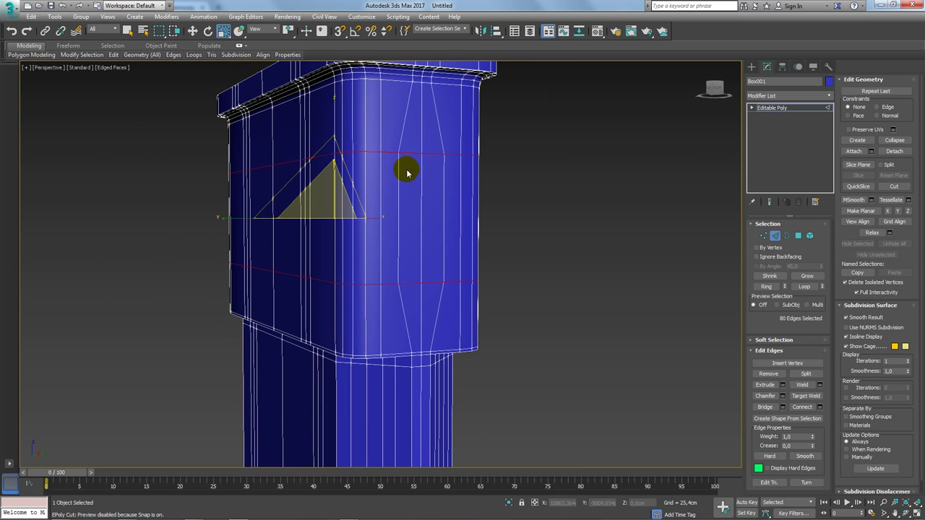
{"action": "middle_click_drag", "start_coordinate": [398, 153], "coordinate": [402, 204], "text": "alt"}
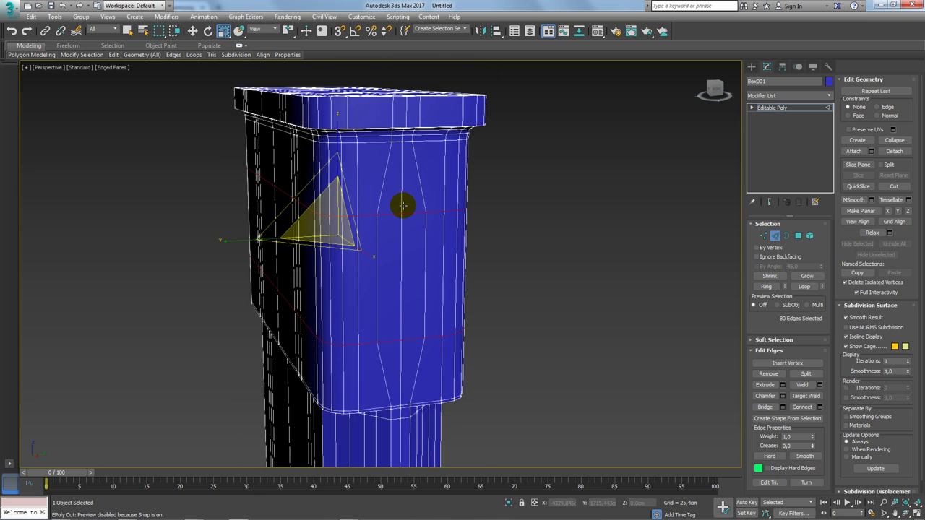
Connect the vertices above and below the widened strip with new edges.
{"action": "scroll", "coordinate": [403, 204], "scroll_direction": "up", "scroll_amount": 2}
{"action": "key", "text": "1"}
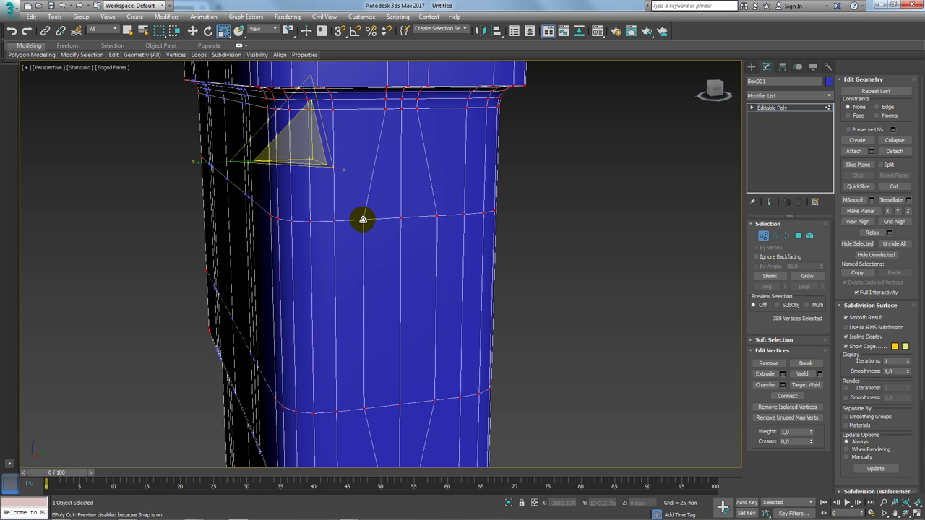
{"action": "left_click", "coordinate": [363, 219]}
{"action": "left_click", "coordinate": [331, 108], "text": "ctrl"}
{"action": "left_click", "coordinate": [437, 214], "text": "ctrl"}
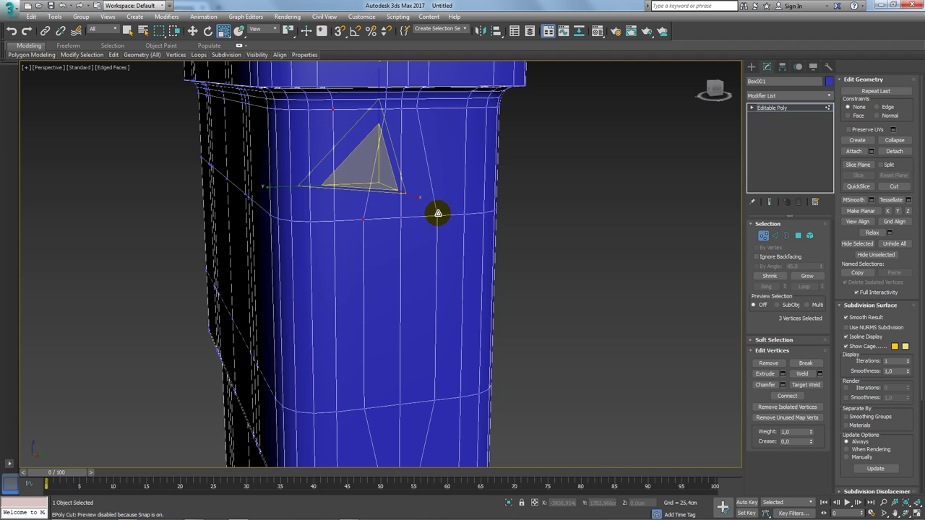
{"action": "left_click", "coordinate": [467, 109], "text": "ctrl"}
{"action": "left_click", "coordinate": [436, 399], "text": "ctrl"}
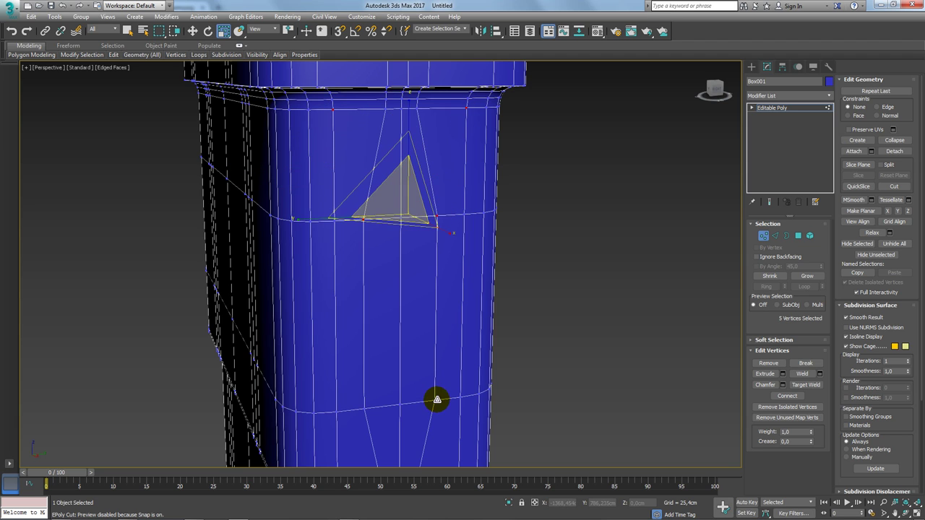
{"action": "middle_click_drag", "start_coordinate": [436, 399], "coordinate": [462, 310]}
{"action": "left_click", "coordinate": [454, 371], "text": "ctrl"}
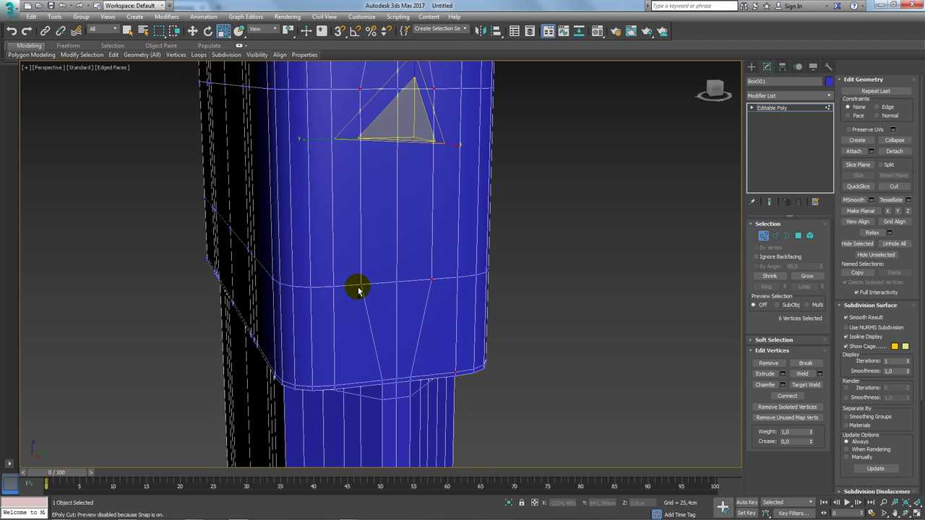
{"action": "left_click", "coordinate": [359, 286], "text": "ctrl"}
{"action": "left_click", "coordinate": [333, 386], "text": "ctrl"}
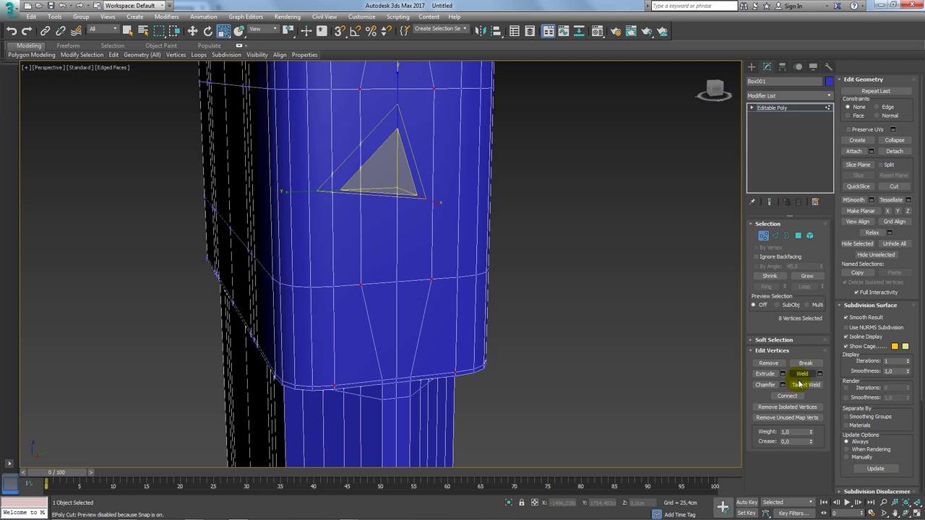
{"action": "left_click", "coordinate": [790, 397]}
Inset the two strip faces about 1.4 cm and delete them to open the port hole.
{"action": "left_click", "coordinate": [798, 236], "text": "ctrl"}
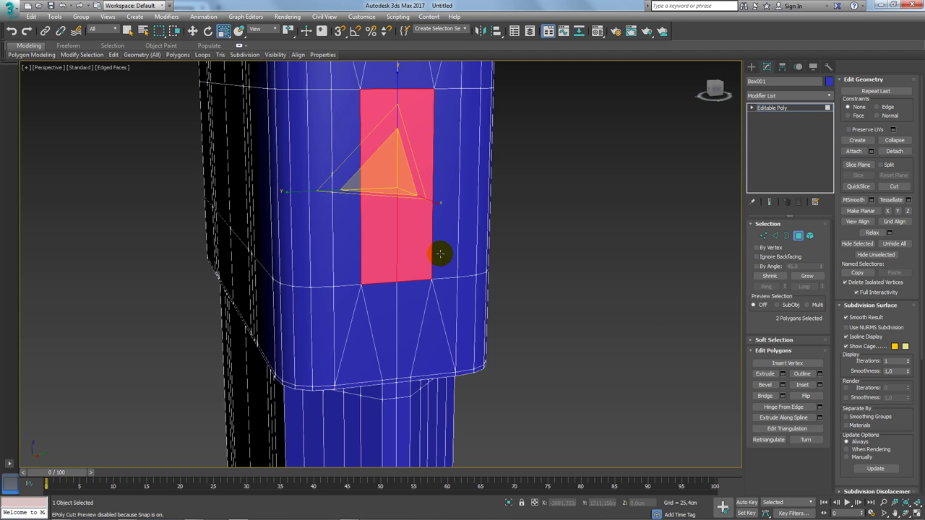
{"action": "middle_click_drag", "start_coordinate": [505, 263], "coordinate": [514, 282]}
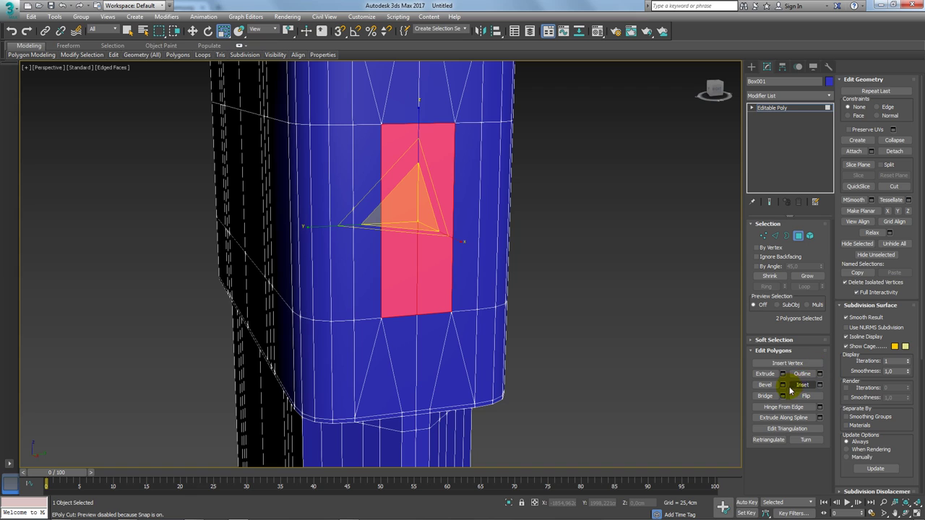
{"action": "left_click", "coordinate": [819, 385]}
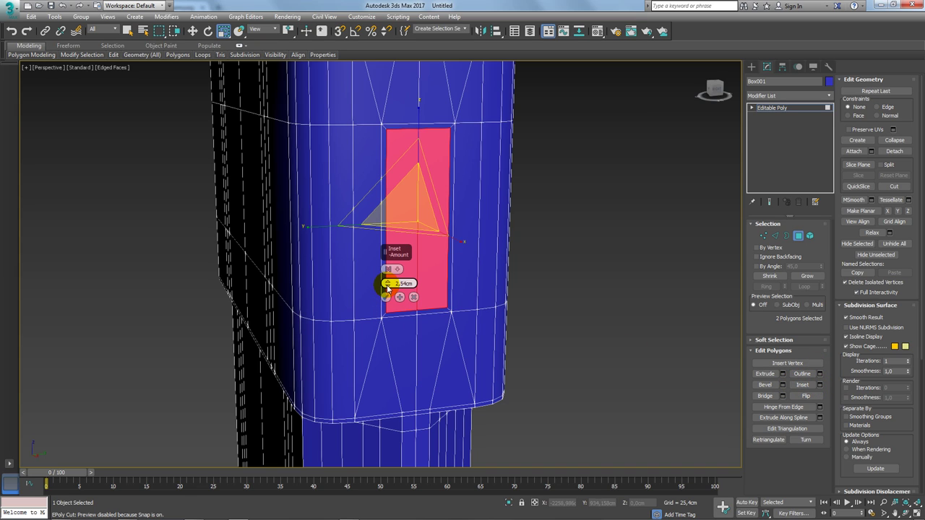
{"action": "left_click_drag", "start_coordinate": [386, 285], "coordinate": [388, 286]}
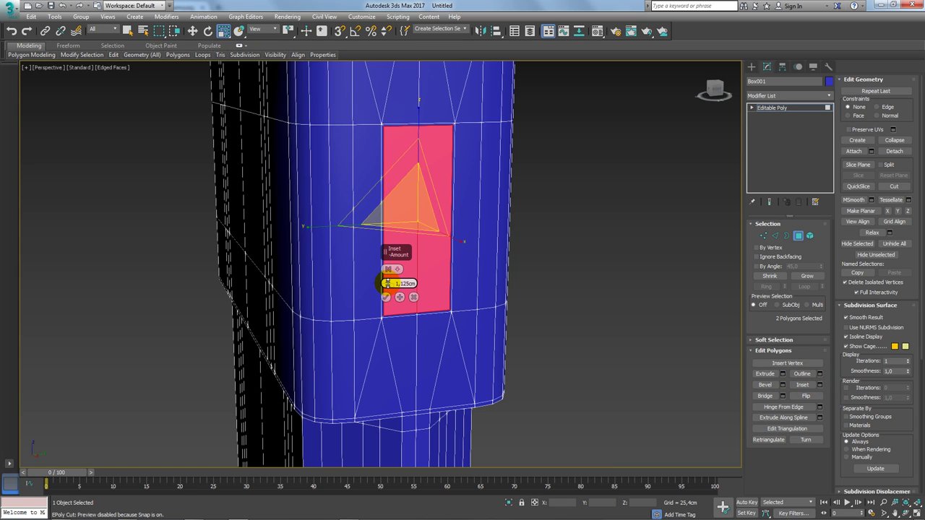
{"action": "left_click_drag", "start_coordinate": [388, 285], "coordinate": [387, 284]}
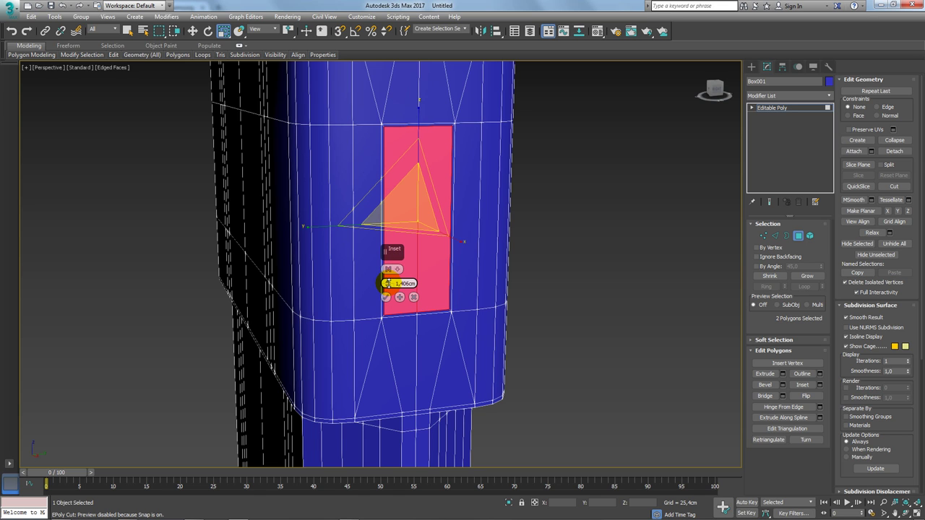
{"action": "left_click", "coordinate": [387, 297]}
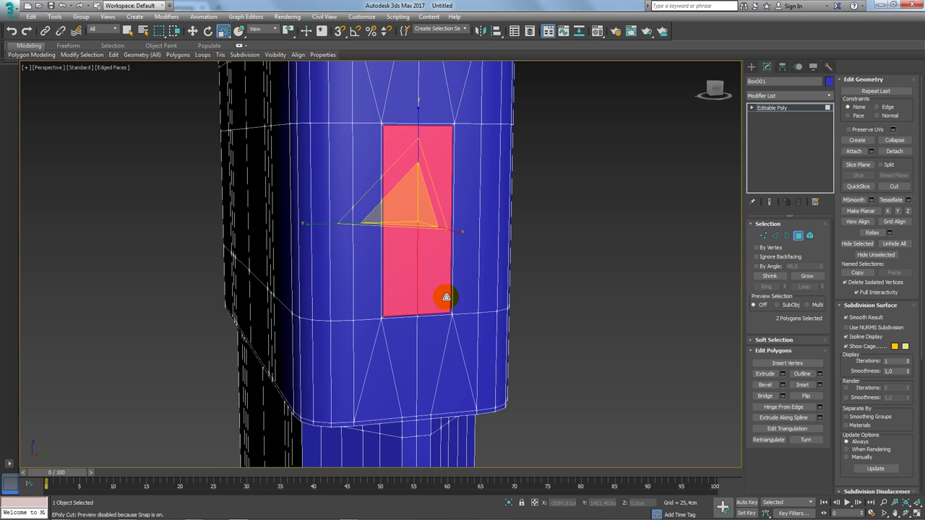
{"action": "scroll", "coordinate": [470, 212], "scroll_direction": "up", "scroll_amount": 2}
{"action": "scroll", "coordinate": [469, 212], "scroll_direction": "up", "scroll_amount": 2}
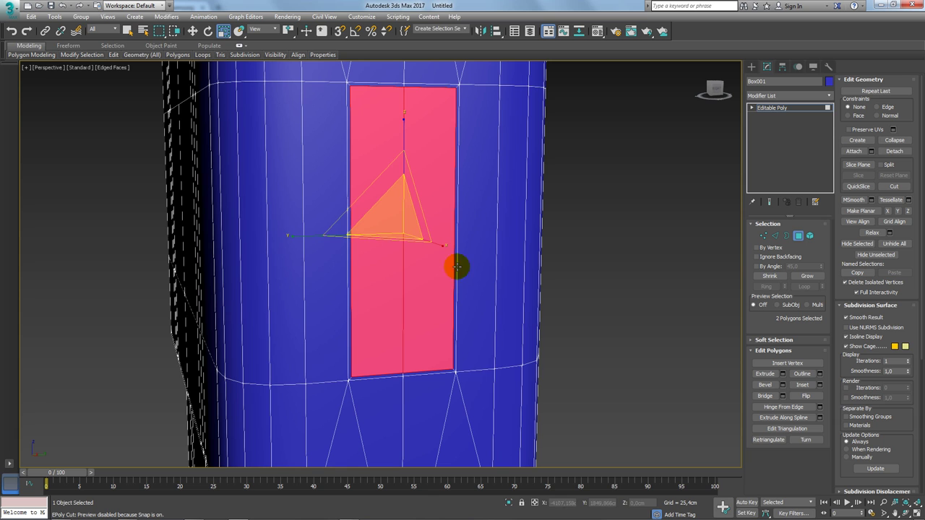
{"action": "key", "text": "Delete"}
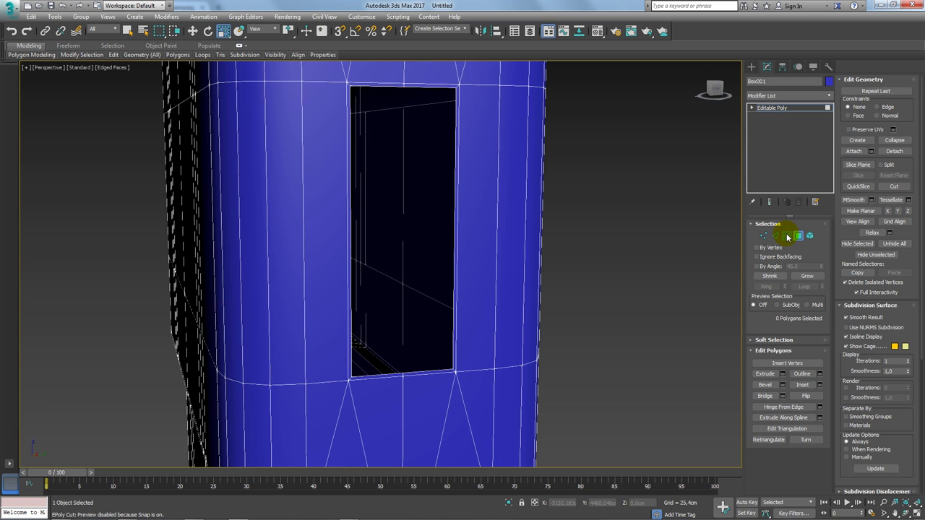
Shift-move the port hole's border inward to form an inner rim.
{"action": "left_click", "coordinate": [787, 237]}
{"action": "left_click", "coordinate": [453, 289]}
{"action": "mouse_move", "coordinate": [436, 293]}
{"action": "middle_mouse_down", "text": "alt"}
{"action": "mouse_move", "coordinate": [450, 295]}
{"action": "mouse_move", "coordinate": [465, 268]}
{"action": "middle_mouse_up", "text": "alt"}
{"action": "key", "text": "w"}
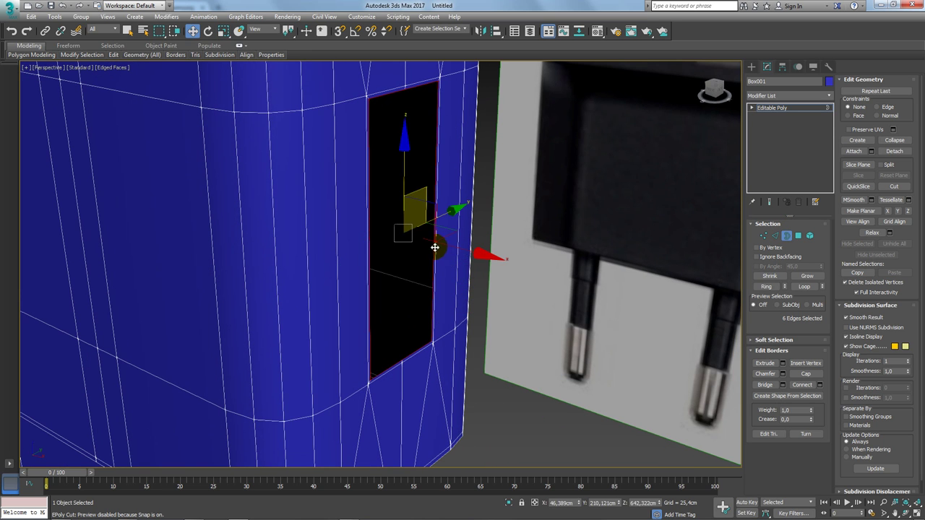
{"action": "left_click_drag", "start_coordinate": [434, 247], "coordinate": [450, 248], "text": "shift"}
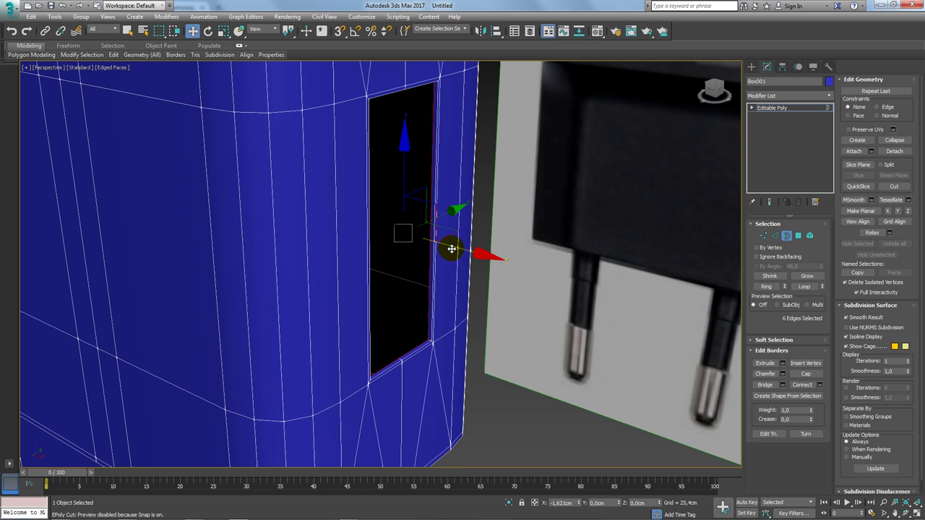
{"action": "middle_click_drag", "start_coordinate": [451, 248], "coordinate": [502, 284], "text": "alt"}
Add TurboSmooth with 2 iterations and Isoline Display, showing the base mesh for editing.
{"action": "left_click", "coordinate": [775, 107]}
{"action": "left_click", "coordinate": [828, 95]}
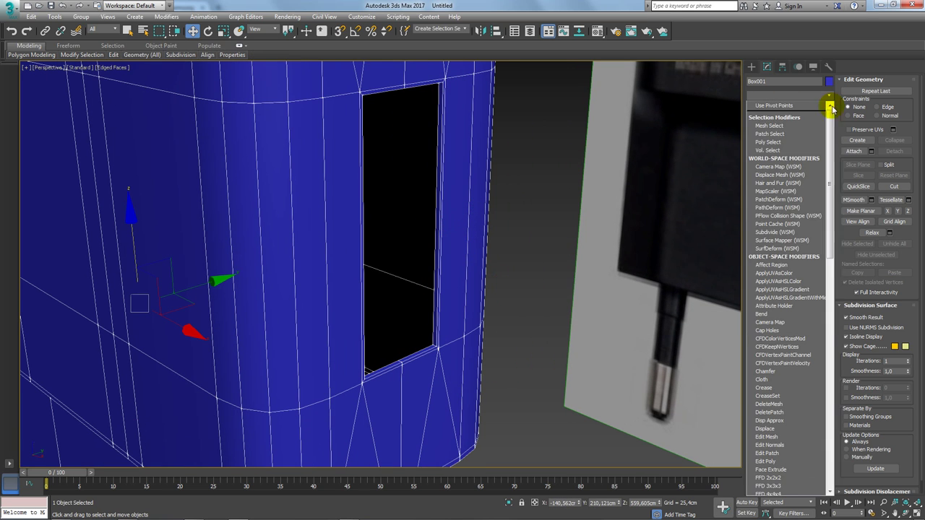
{"action": "mouse_move", "coordinate": [831, 107]}
{"action": "left_mouse_down"}
{"action": "mouse_move", "coordinate": [835, 289]}
{"action": "mouse_move", "coordinate": [821, 393]}
{"action": "left_mouse_up"}
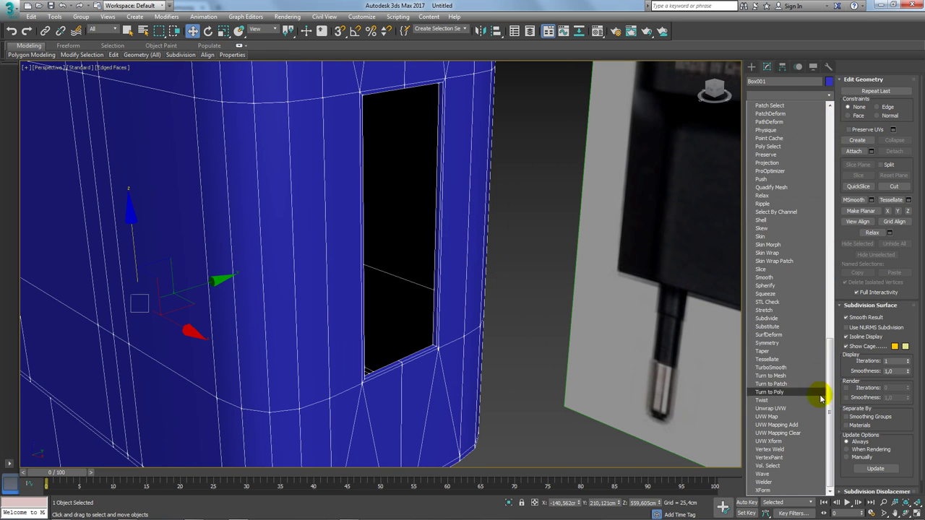
{"action": "left_click", "coordinate": [781, 373]}
{"action": "mouse_move", "coordinate": [544, 282]}
{"action": "middle_mouse_down", "text": "alt"}
{"action": "mouse_move", "coordinate": [472, 244]}
{"action": "mouse_move", "coordinate": [548, 292]}
{"action": "mouse_move", "coordinate": [535, 268]}
{"action": "middle_mouse_up", "text": "alt"}
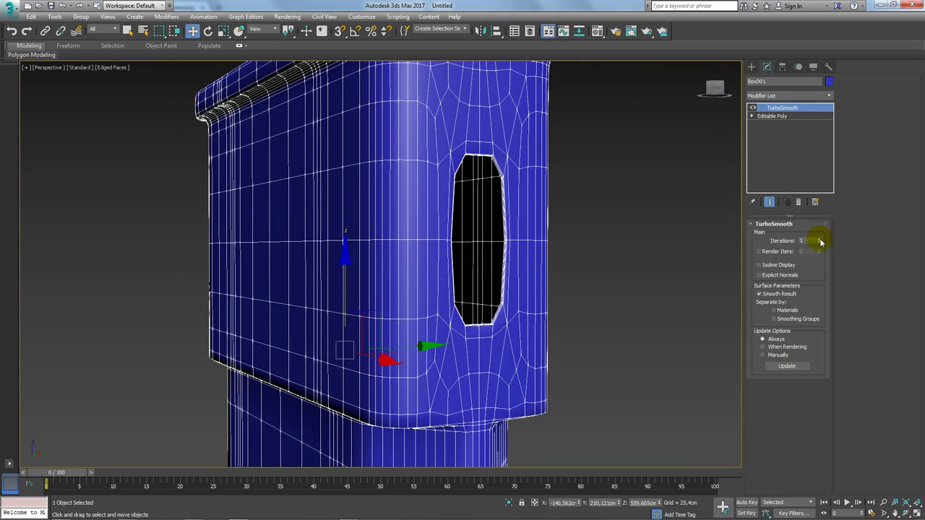
{"action": "left_click", "coordinate": [819, 240]}
{"action": "left_click", "coordinate": [780, 266]}
{"action": "mouse_move", "coordinate": [510, 221]}
{"action": "middle_mouse_down", "text": "alt"}
{"action": "mouse_move", "coordinate": [535, 231]}
{"action": "mouse_move", "coordinate": [512, 222]}
{"action": "middle_mouse_up", "text": "alt"}
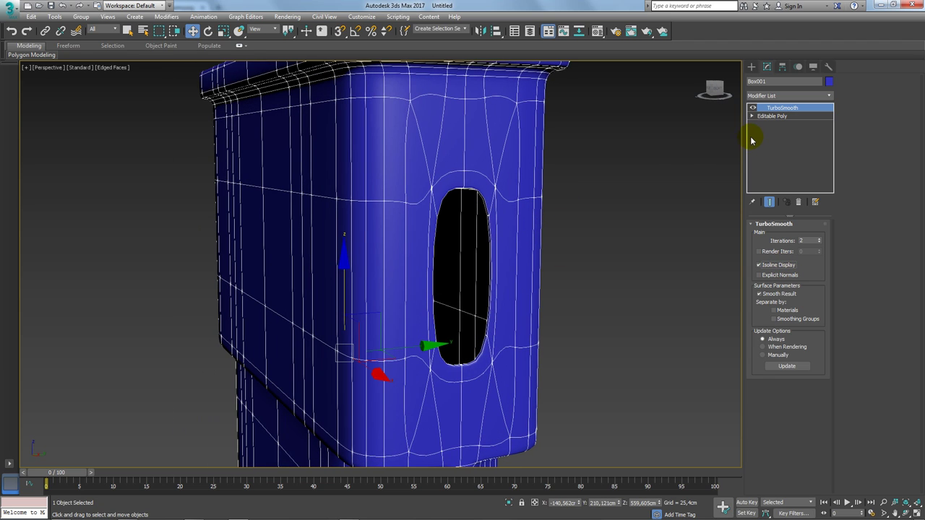
{"action": "left_click", "coordinate": [768, 116]}
Ring the edges beside the port and connect three support loops with pinch 95.
{"action": "left_click", "coordinate": [775, 237]}
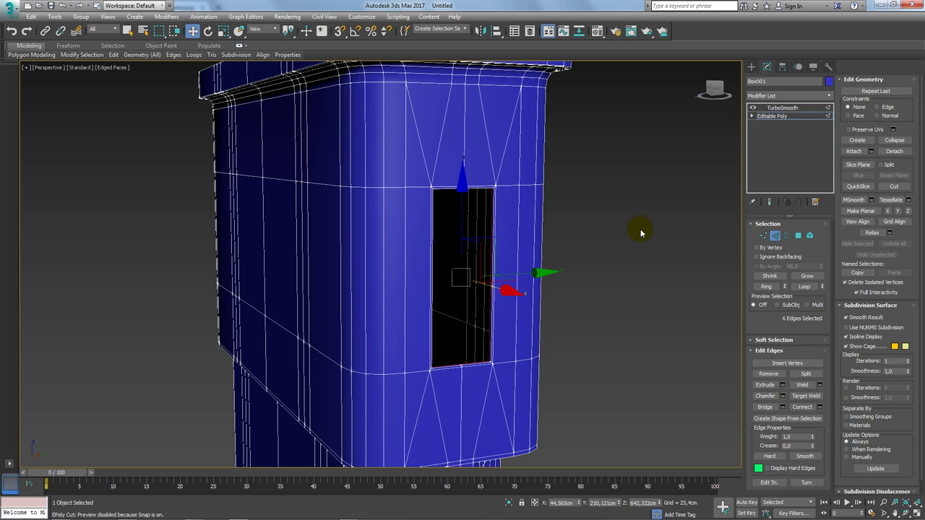
{"action": "left_click_drag", "start_coordinate": [539, 241], "coordinate": [538, 242]}
{"action": "left_click", "coordinate": [767, 287]}
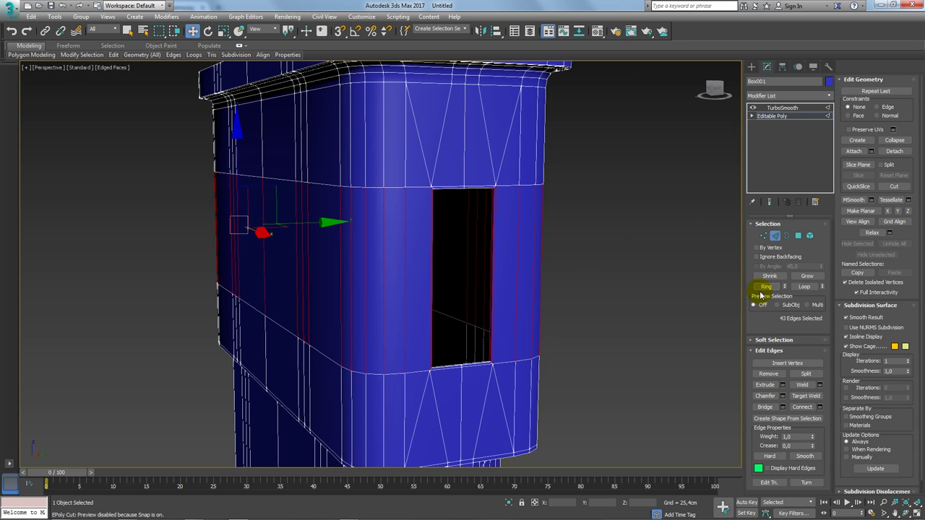
{"action": "left_click", "coordinate": [819, 408]}
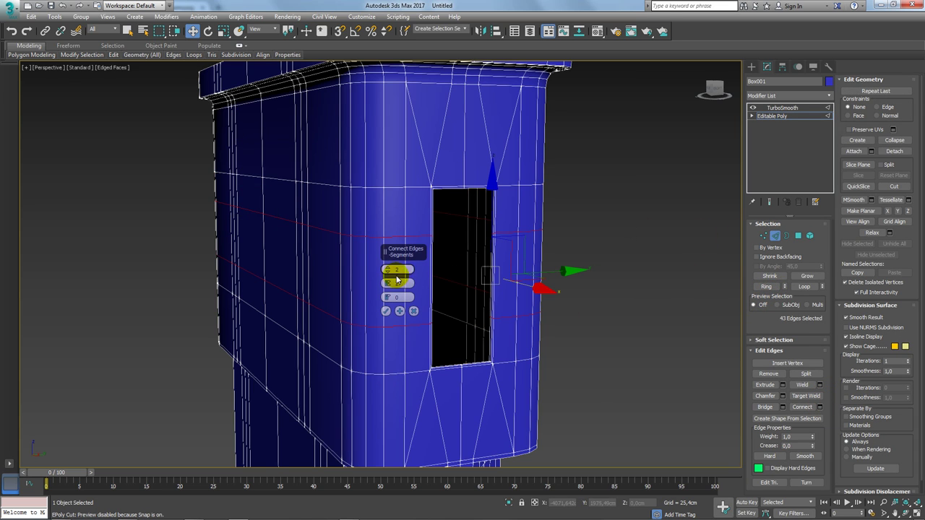
{"action": "left_click_drag", "start_coordinate": [388, 281], "coordinate": [405, 166]}
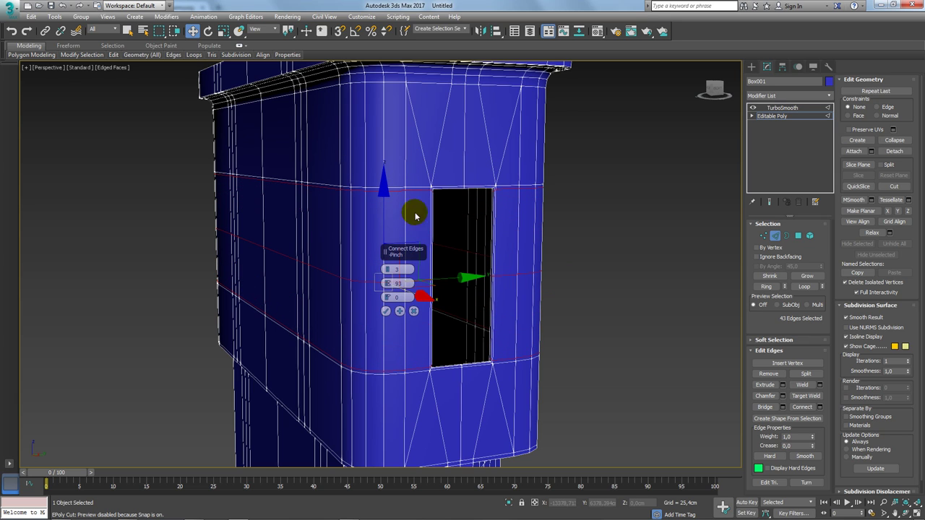
{"action": "left_click", "coordinate": [769, 201]}
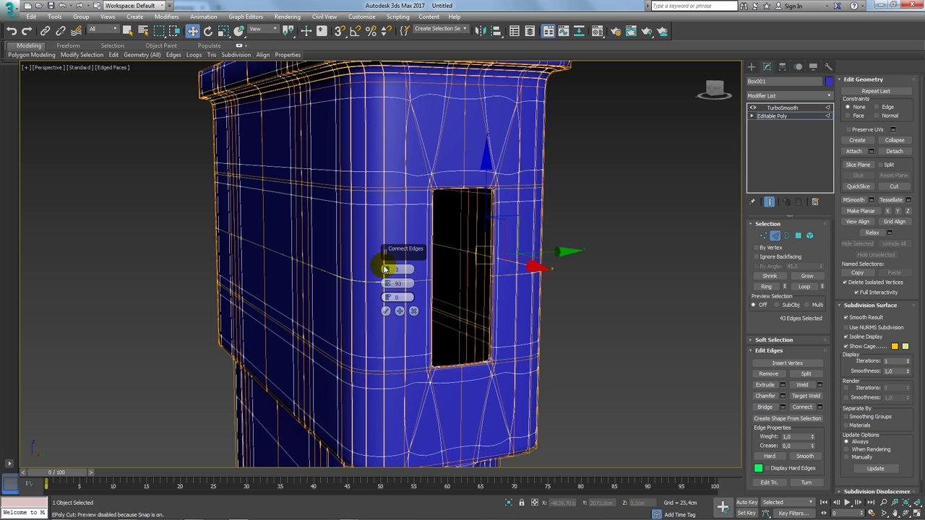
{"action": "left_click_drag", "start_coordinate": [387, 282], "coordinate": [399, 272]}
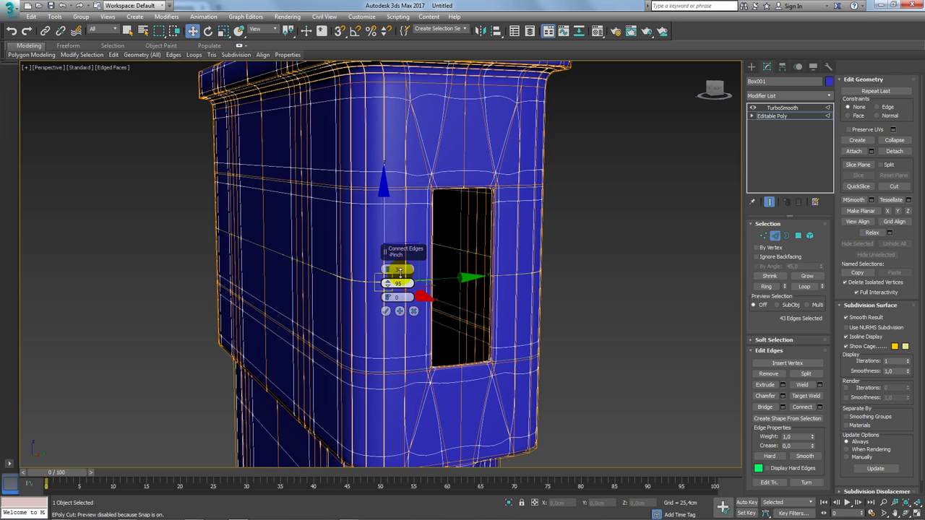
{"action": "left_click", "coordinate": [385, 310]}
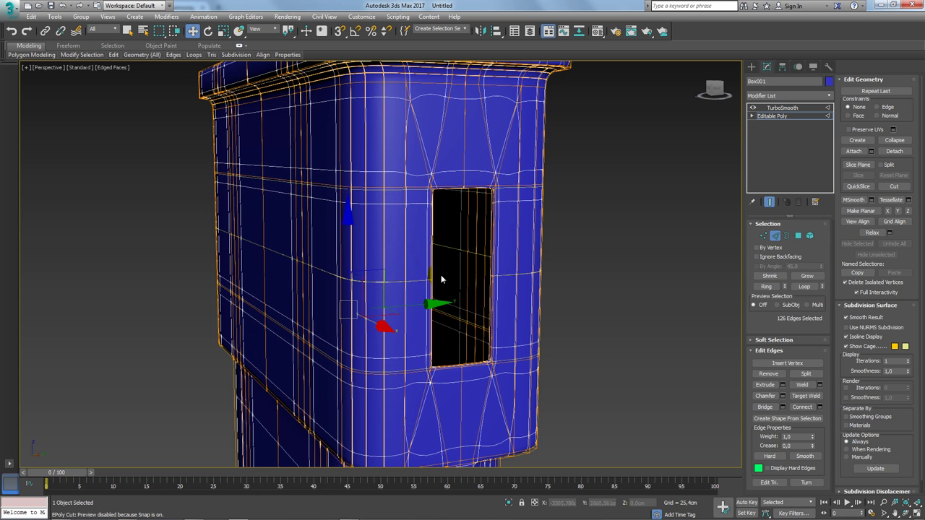
{"action": "left_click", "coordinate": [778, 107]}
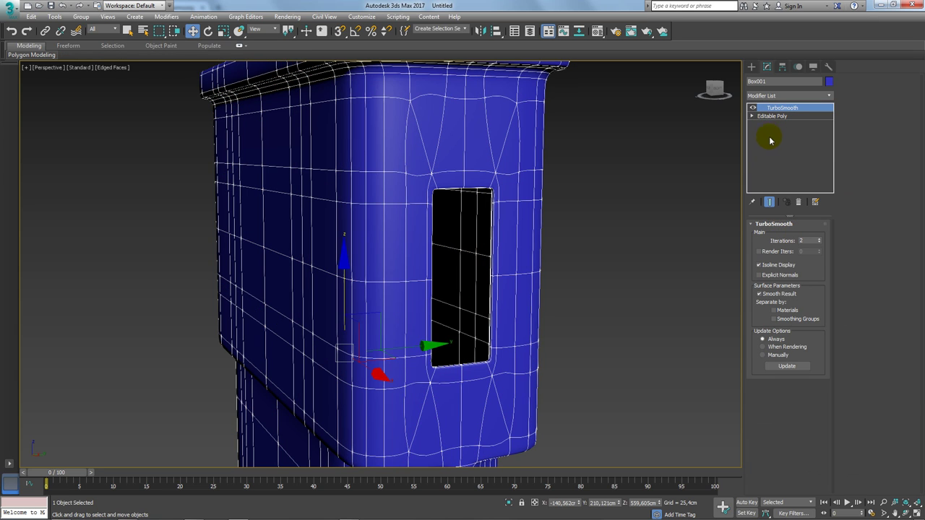
Shift the port opening's border along X to recess it deeper, then turn on snaps.
{"action": "left_click", "coordinate": [769, 141]}
{"action": "left_click", "coordinate": [472, 288]}
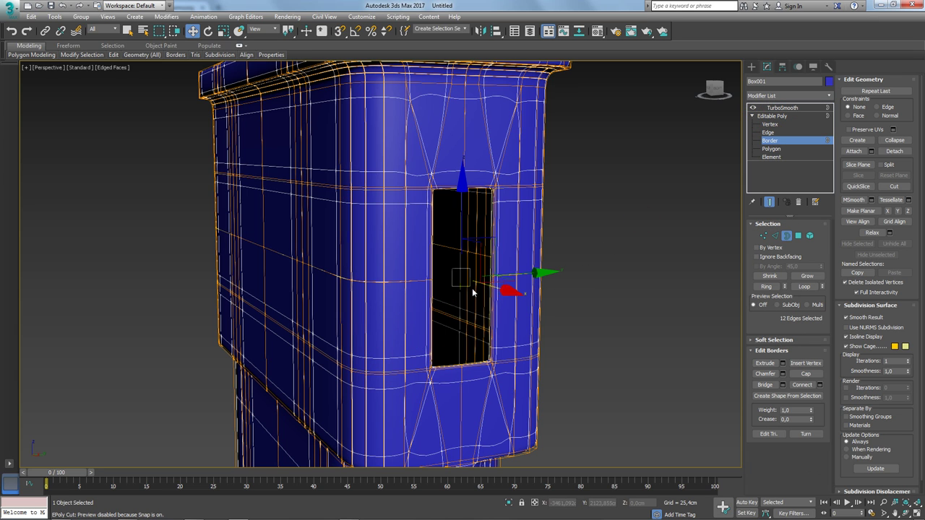
{"action": "left_click", "coordinate": [752, 107]}
{"action": "middle_click_drag", "start_coordinate": [592, 205], "coordinate": [514, 307], "text": "alt"}
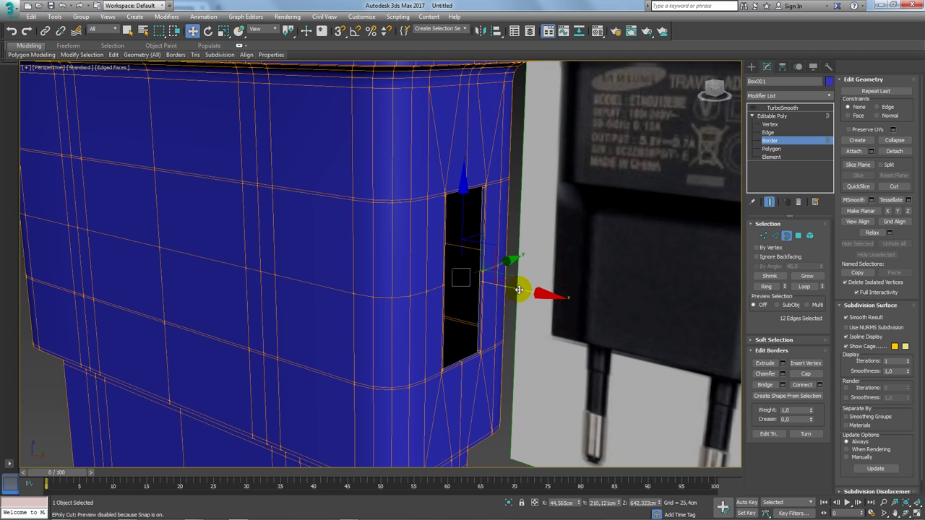
{"action": "mouse_move", "coordinate": [519, 289]}
{"action": "left_mouse_down"}
{"action": "mouse_move", "coordinate": [501, 288]}
{"action": "mouse_move", "coordinate": [520, 289]}
{"action": "mouse_move", "coordinate": [509, 283]}
{"action": "left_mouse_up"}
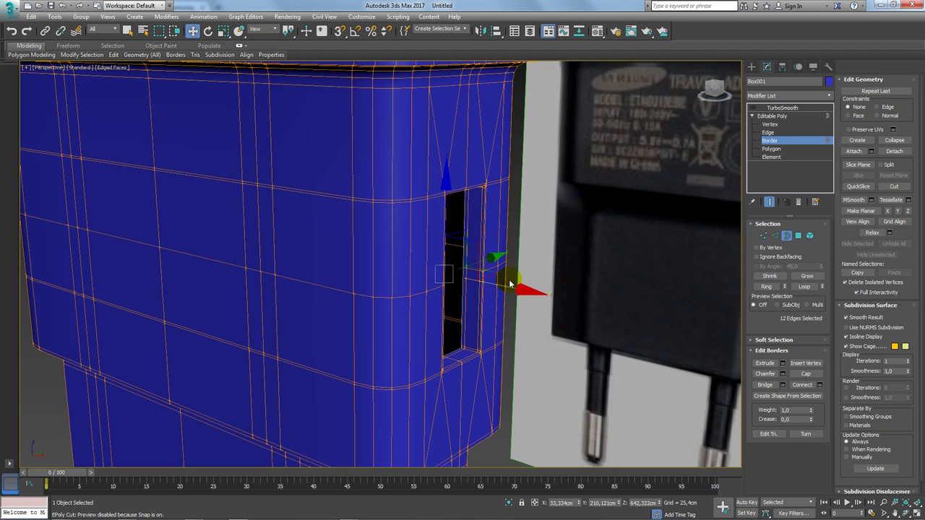
{"action": "left_click", "coordinate": [782, 107]}
{"action": "scroll", "coordinate": [465, 188], "scroll_direction": "down", "scroll_amount": 5}
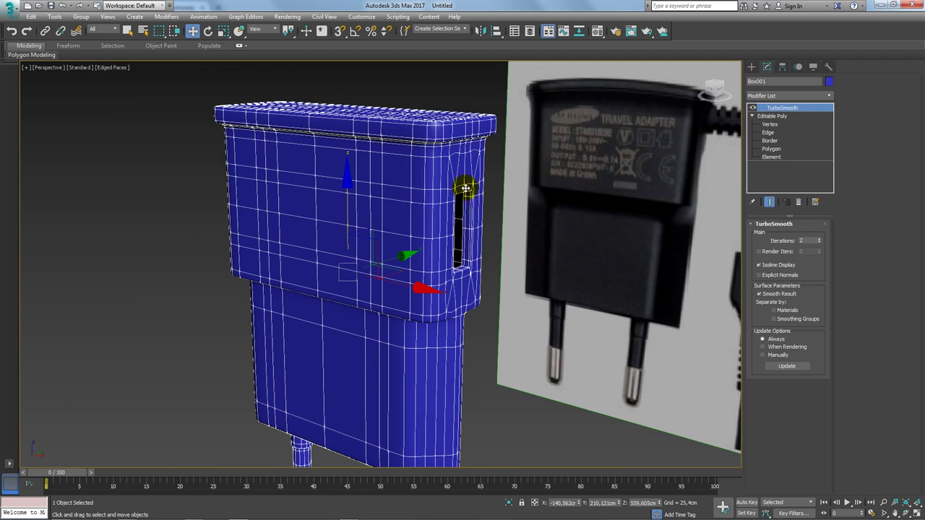
{"action": "mouse_move", "coordinate": [466, 187]}
{"action": "middle_mouse_down", "text": "alt"}
{"action": "mouse_move", "coordinate": [471, 215]}
{"action": "mouse_move", "coordinate": [457, 213]}
{"action": "mouse_move", "coordinate": [506, 202]}
{"action": "mouse_move", "coordinate": [484, 200]}
{"action": "middle_mouse_up", "text": "alt"}
{"action": "key", "text": "s"}
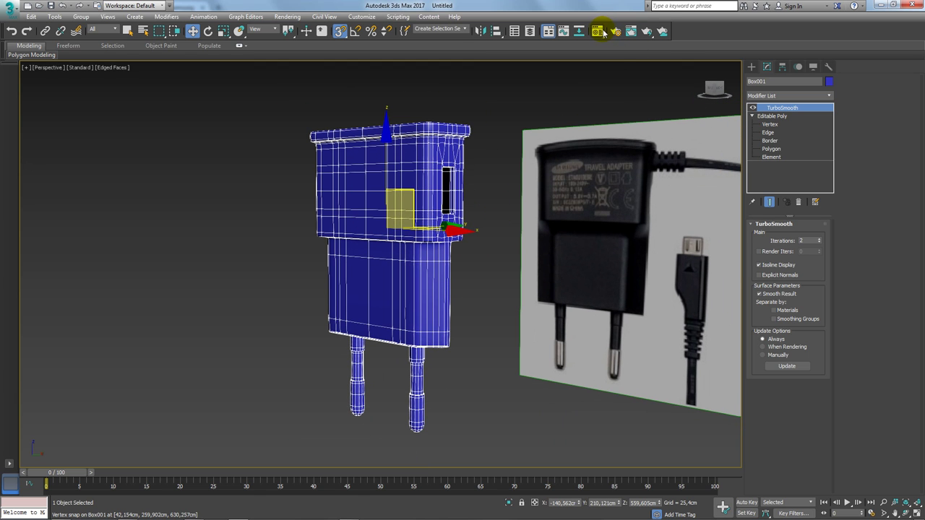
Drag a Material Editor slot onto the charger model to apply that material.
{"action": "key", "text": "m"}
{"action": "left_click_drag", "start_coordinate": [607, 81], "coordinate": [455, 133]}
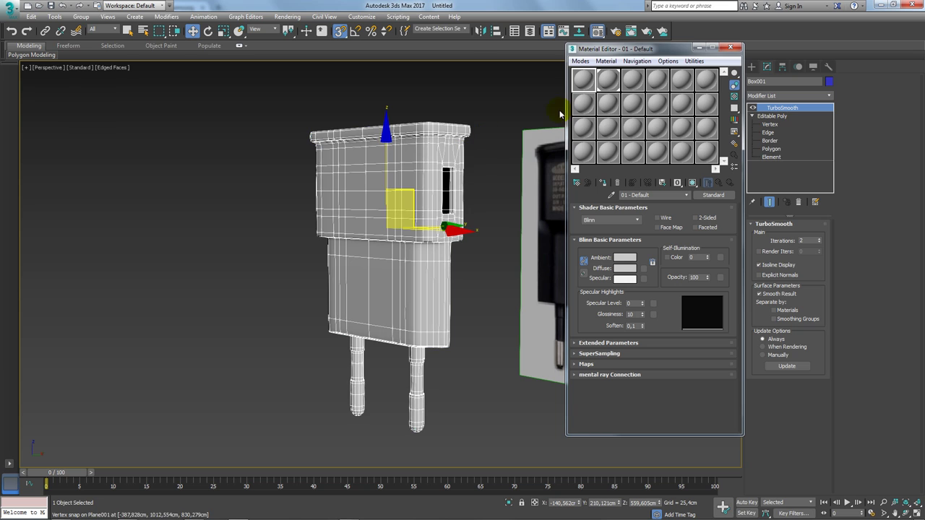
{"action": "left_click", "coordinate": [723, 52]}
Change Box001's object colour from blue to light grey and toggle Edged Faces.
{"action": "left_click", "coordinate": [829, 81]}
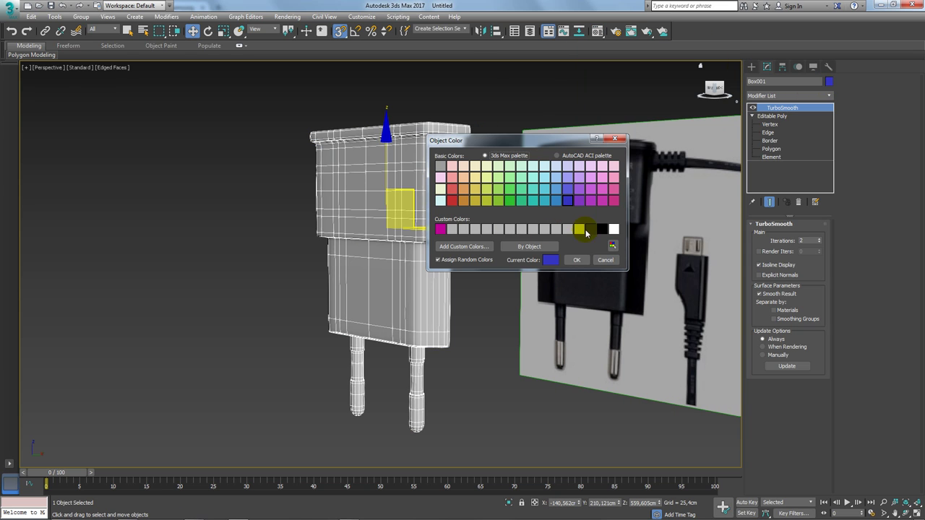
{"action": "left_click", "coordinate": [579, 259]}
{"action": "left_click", "coordinate": [496, 310]}
{"action": "key", "text": "F4"}
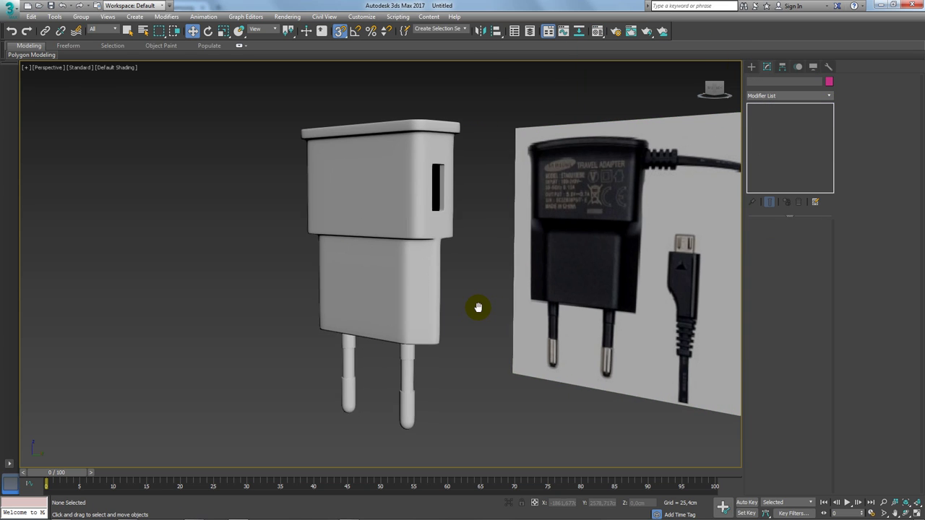
{"action": "scroll", "coordinate": [471, 307], "scroll_direction": "up", "scroll_amount": 2}
{"action": "key", "text": "F4"}
{"action": "mouse_move", "coordinate": [465, 320]}
{"action": "middle_mouse_down", "text": "alt"}
{"action": "mouse_move", "coordinate": [490, 335]}
{"action": "mouse_move", "coordinate": [470, 325]}
{"action": "mouse_move", "coordinate": [516, 326]}
{"action": "mouse_move", "coordinate": [522, 347]}
{"action": "mouse_move", "coordinate": [470, 337]}
{"action": "mouse_move", "coordinate": [476, 325]}
{"action": "mouse_move", "coordinate": [465, 308]}
{"action": "middle_mouse_up", "text": "alt"}
{"action": "mouse_move", "coordinate": [500, 334]}
{"action": "middle_mouse_down", "text": "alt"}
{"action": "mouse_move", "coordinate": [438, 347]}
{"action": "mouse_move", "coordinate": [310, 296]}
{"action": "middle_mouse_up", "text": "alt"}
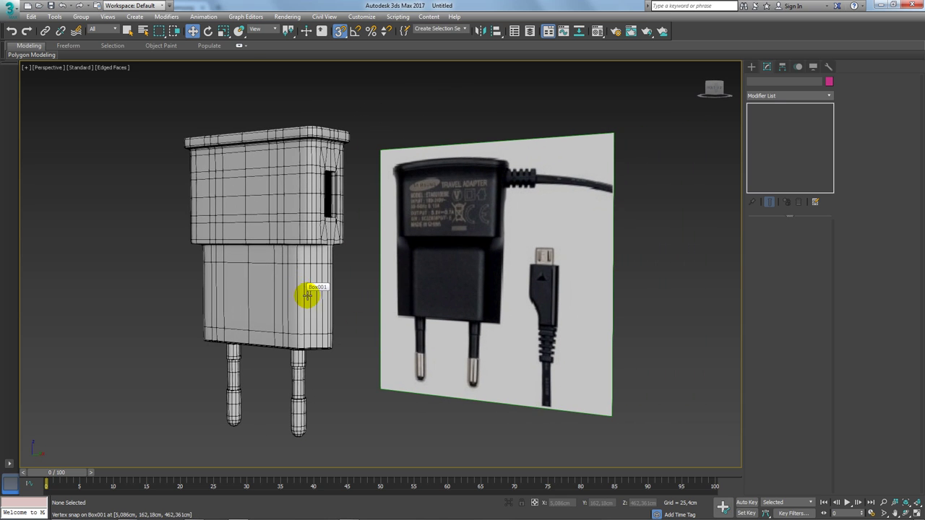
{"action": "mouse_move", "coordinate": [307, 294]}
{"action": "middle_mouse_down", "text": "alt"}
{"action": "mouse_move", "coordinate": [361, 315]}
{"action": "mouse_move", "coordinate": [351, 306]}
{"action": "mouse_move", "coordinate": [357, 250]}
{"action": "mouse_move", "coordinate": [369, 245]}
{"action": "middle_mouse_up", "text": "alt"}
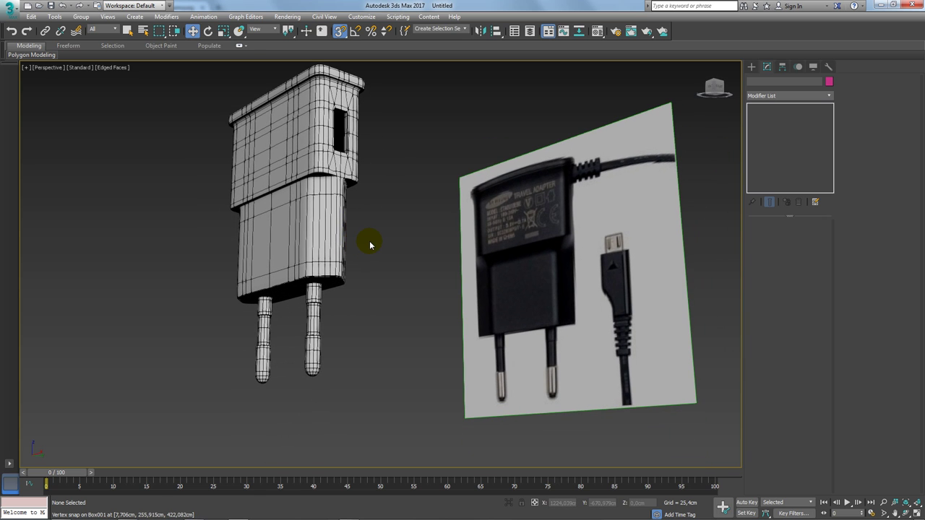
{"action": "scroll", "coordinate": [320, 264], "scroll_direction": "up", "scroll_amount": 3}
{"action": "scroll", "coordinate": [323, 266], "scroll_direction": "down", "scroll_amount": 3}
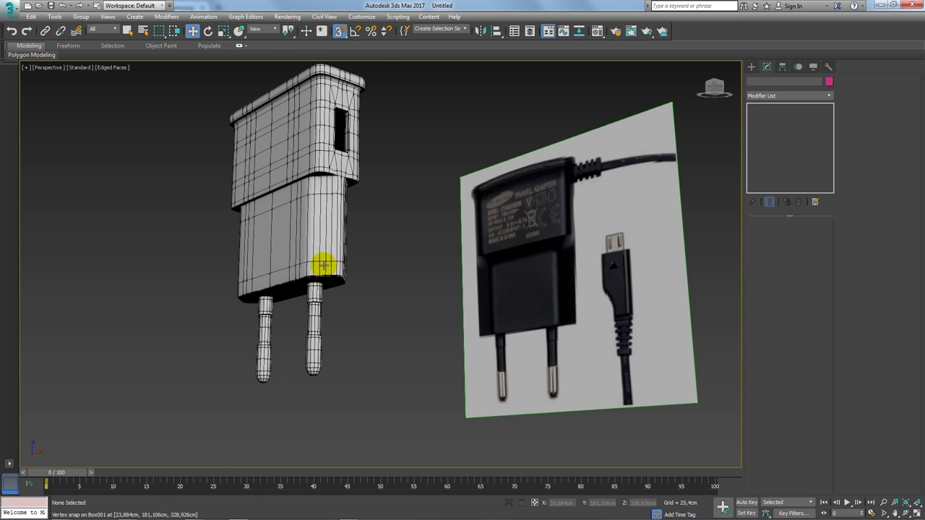
{"action": "mouse_move", "coordinate": [345, 231]}
{"action": "middle_mouse_down", "text": "alt"}
{"action": "mouse_move", "coordinate": [355, 243]}
{"action": "mouse_move", "coordinate": [348, 347]}
{"action": "middle_mouse_up", "text": "alt"}
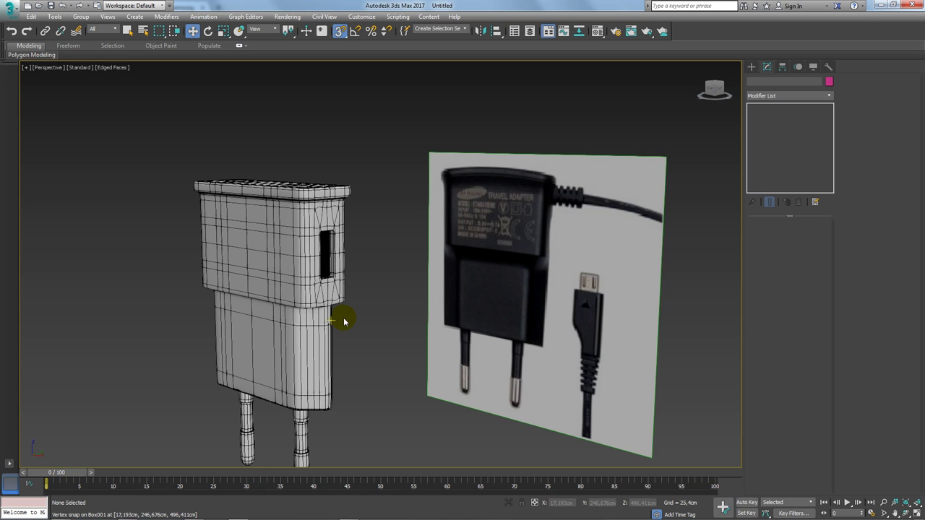
Open the charger reference photos and browse forward to carregador-ref04.
{"action": "left_click", "coordinate": [333, 512]}
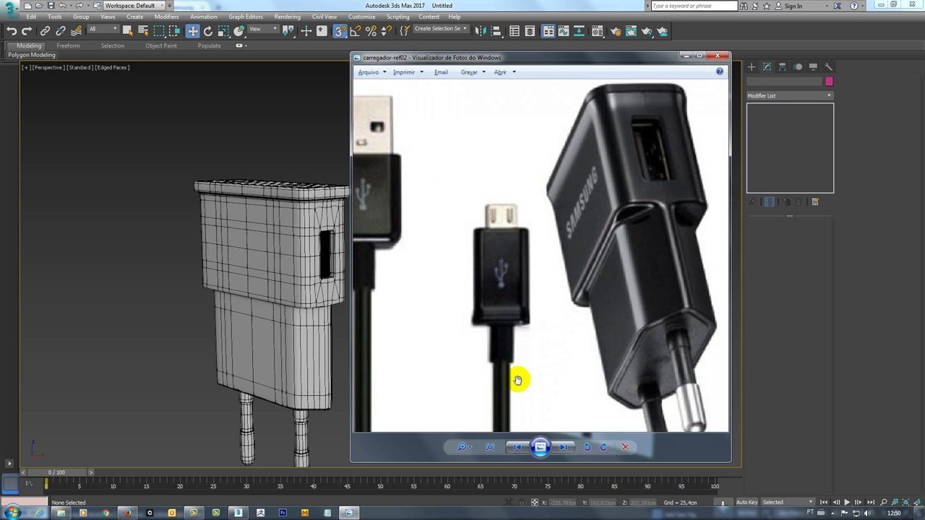
{"action": "left_click", "coordinate": [563, 448]}
{"action": "left_click", "coordinate": [563, 448]}
{"action": "left_click", "coordinate": [564, 448]}
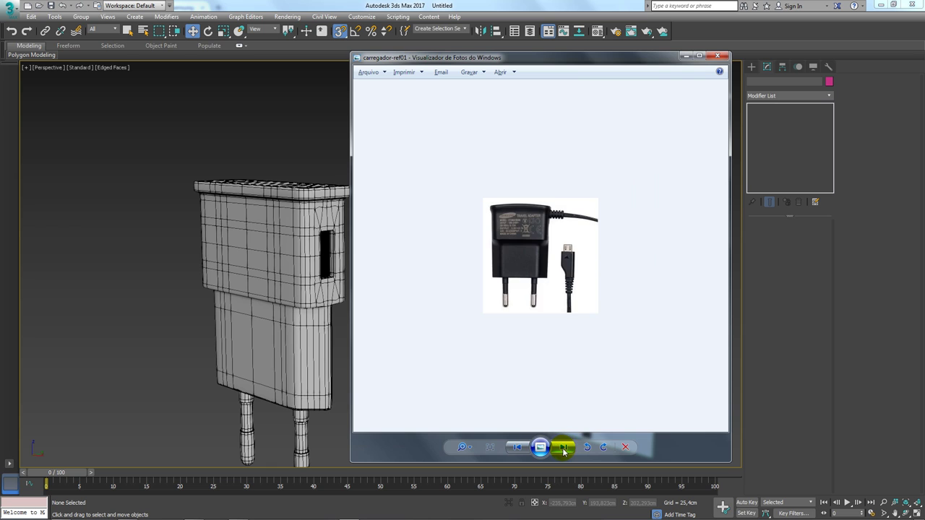
{"action": "left_click", "coordinate": [516, 448]}
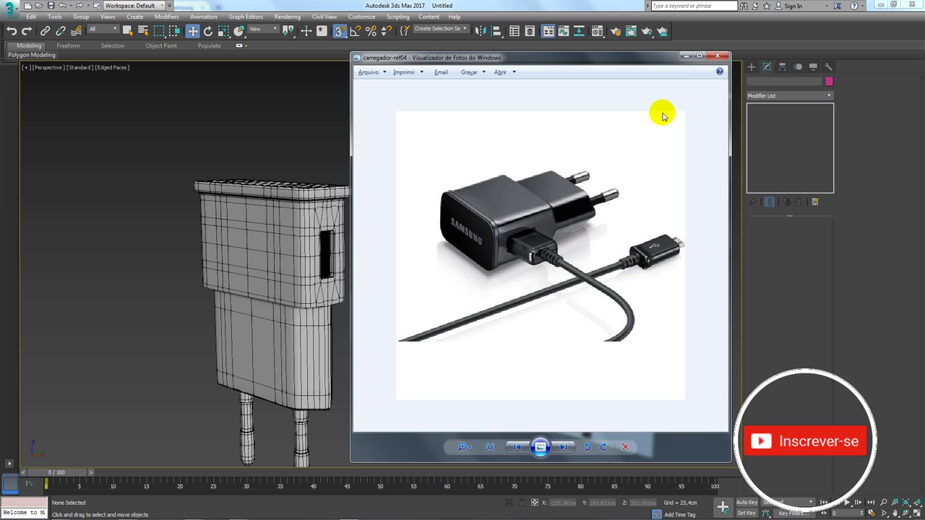
Close Windows Photo Viewer and orbit and zoom around the grey charger and reference plane.
{"action": "left_click", "coordinate": [686, 57]}
{"action": "mouse_move", "coordinate": [439, 232]}
{"action": "middle_mouse_down", "text": "alt"}
{"action": "mouse_move", "coordinate": [450, 250]}
{"action": "mouse_move", "coordinate": [422, 200]}
{"action": "mouse_move", "coordinate": [485, 265]}
{"action": "mouse_move", "coordinate": [477, 279]}
{"action": "mouse_move", "coordinate": [466, 237]}
{"action": "middle_mouse_up", "text": "alt"}
{"action": "scroll", "coordinate": [421, 201], "scroll_direction": "down", "scroll_amount": 5}
{"action": "scroll", "coordinate": [475, 176], "scroll_direction": "up", "scroll_amount": 7}
{"action": "scroll", "coordinate": [462, 202], "scroll_direction": "up", "scroll_amount": 3}
{"action": "scroll", "coordinate": [462, 195], "scroll_direction": "down", "scroll_amount": 4}
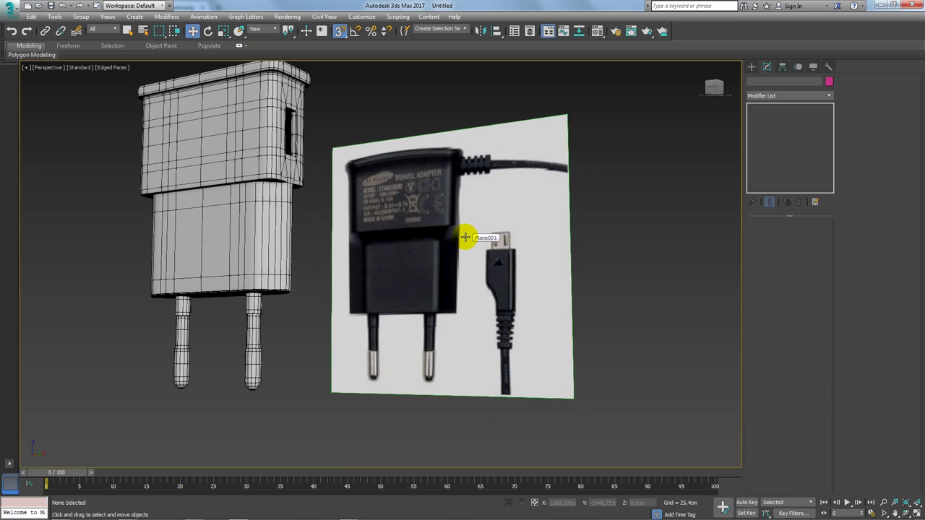